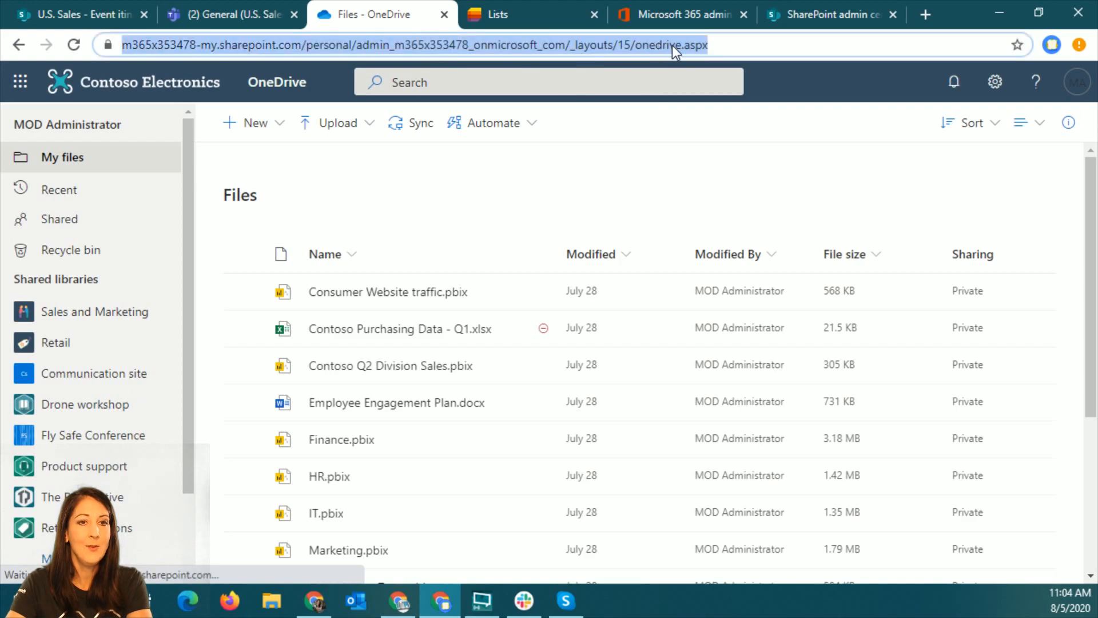
- Open Microsoft Lists by replacing onedrive with lists in the OneDrive page address, and show it full screen
click(665, 45)
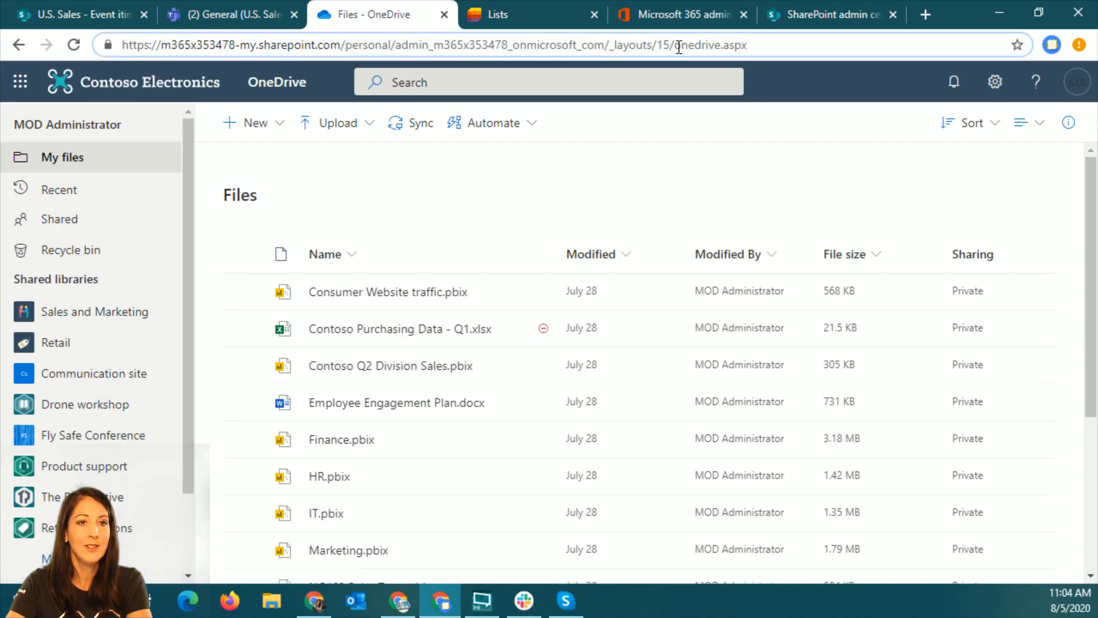
drag(674, 44, 725, 47)
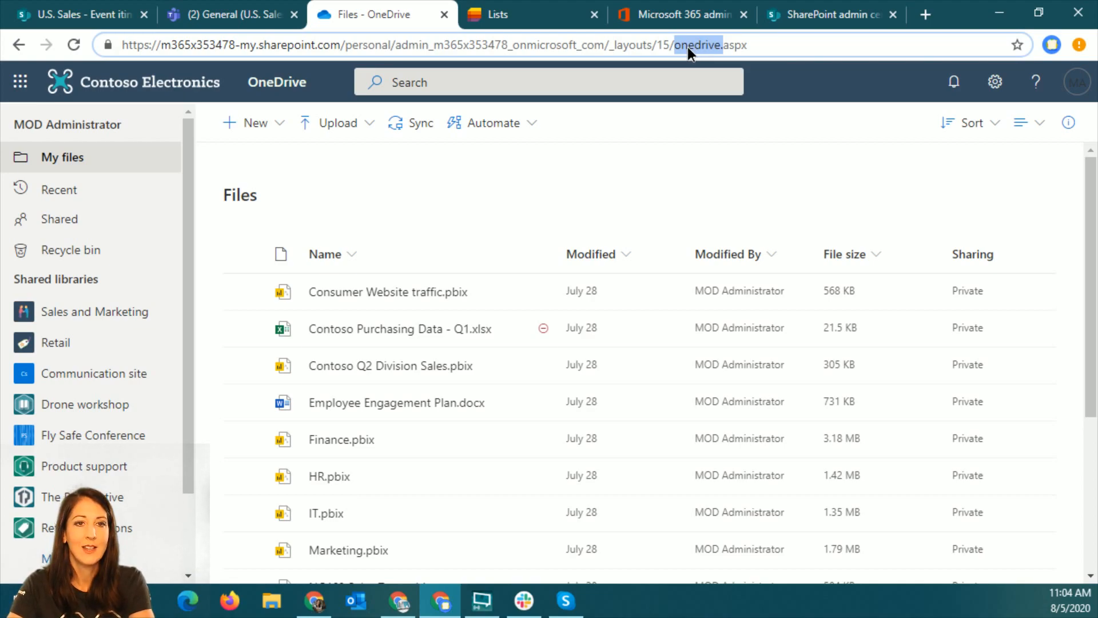
drag(675, 45, 723, 41)
text(lists)
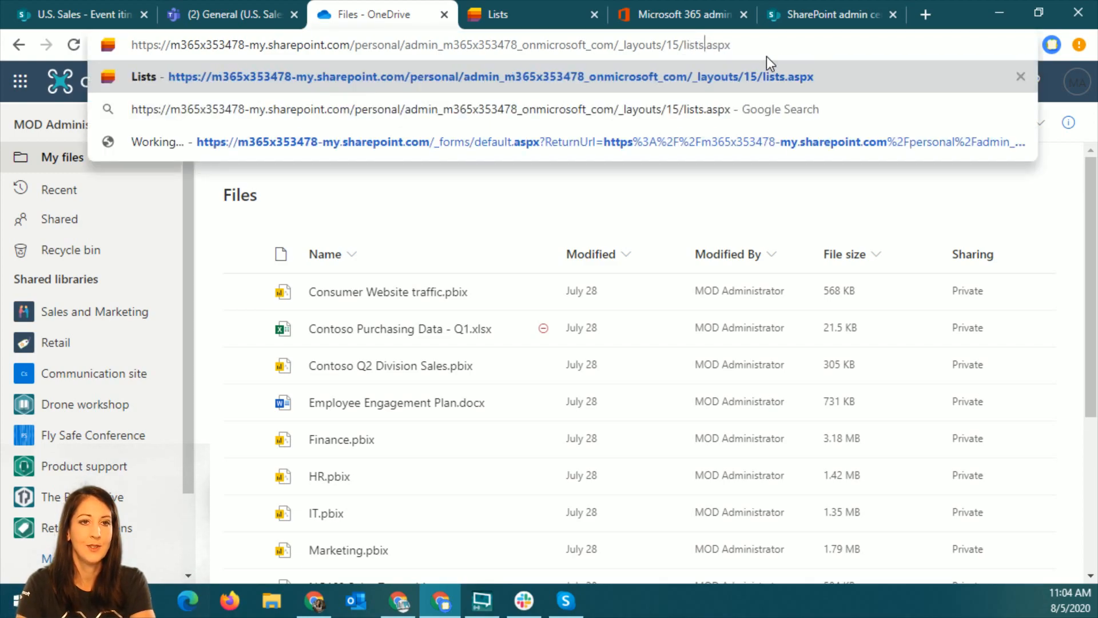
key(Return)
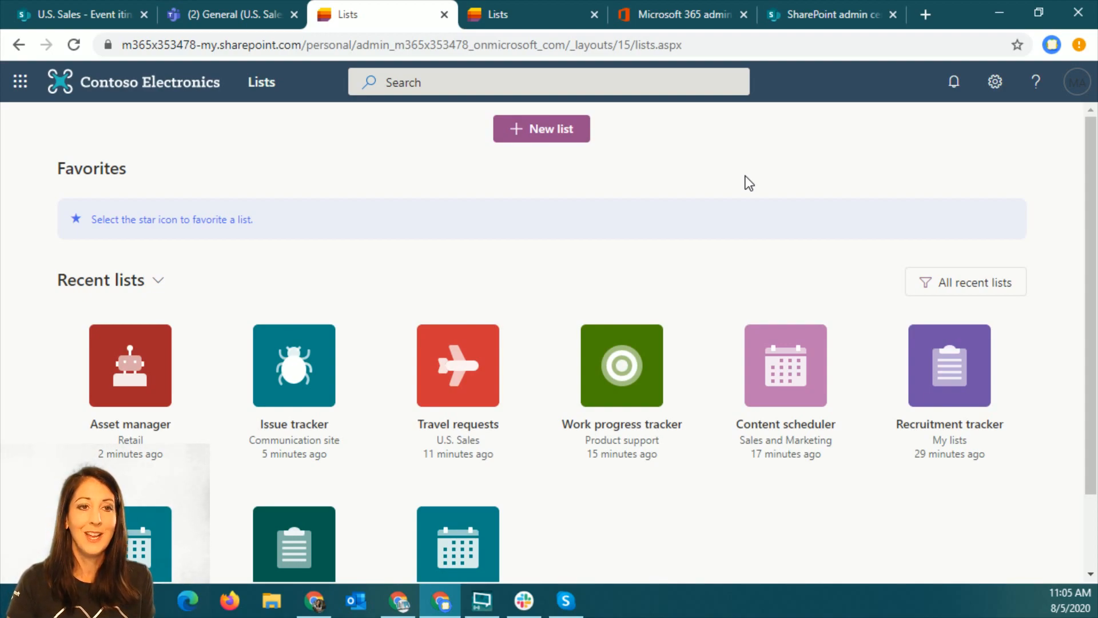
key(F11)
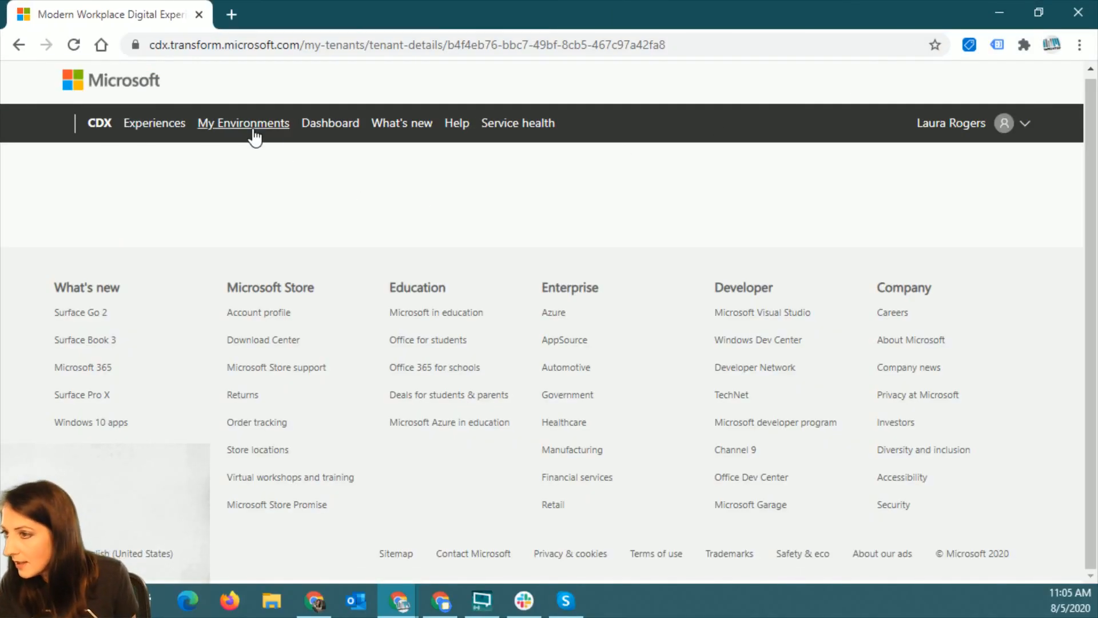
- Switch to the CDX portal and view My Environments
click(252, 129)
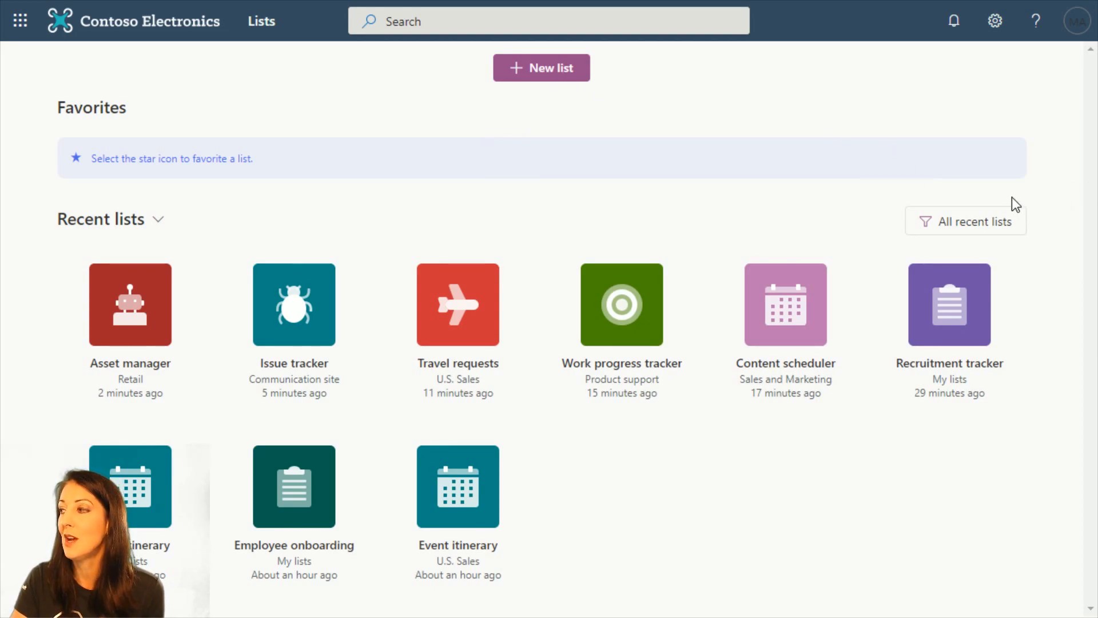
- Switch the Lists home view to My lists and back to Recent lists
click(156, 224)
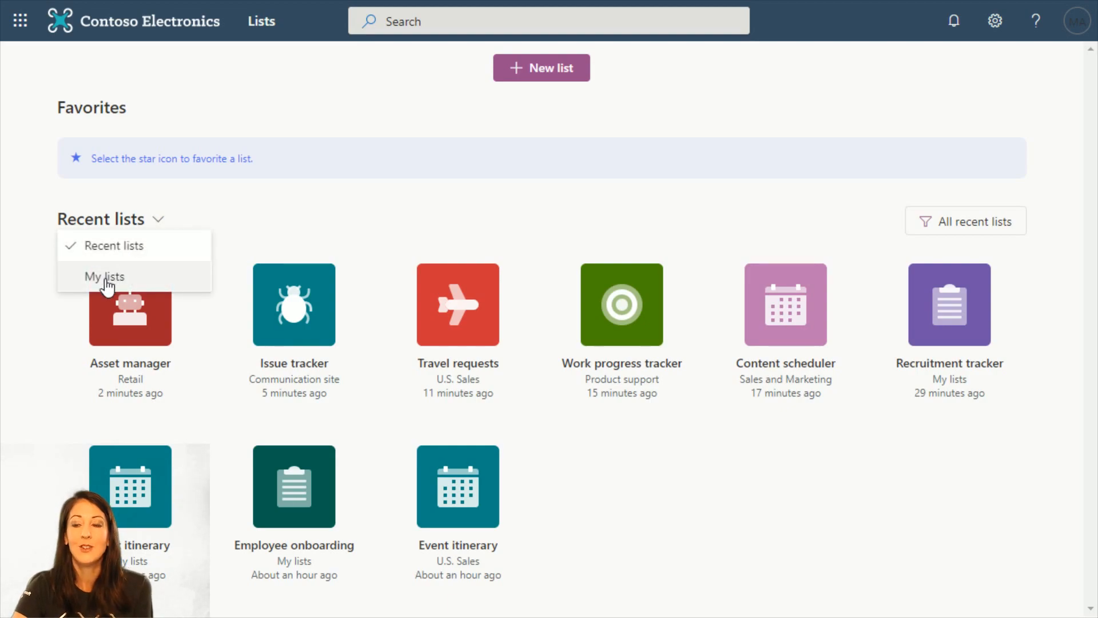
click(108, 278)
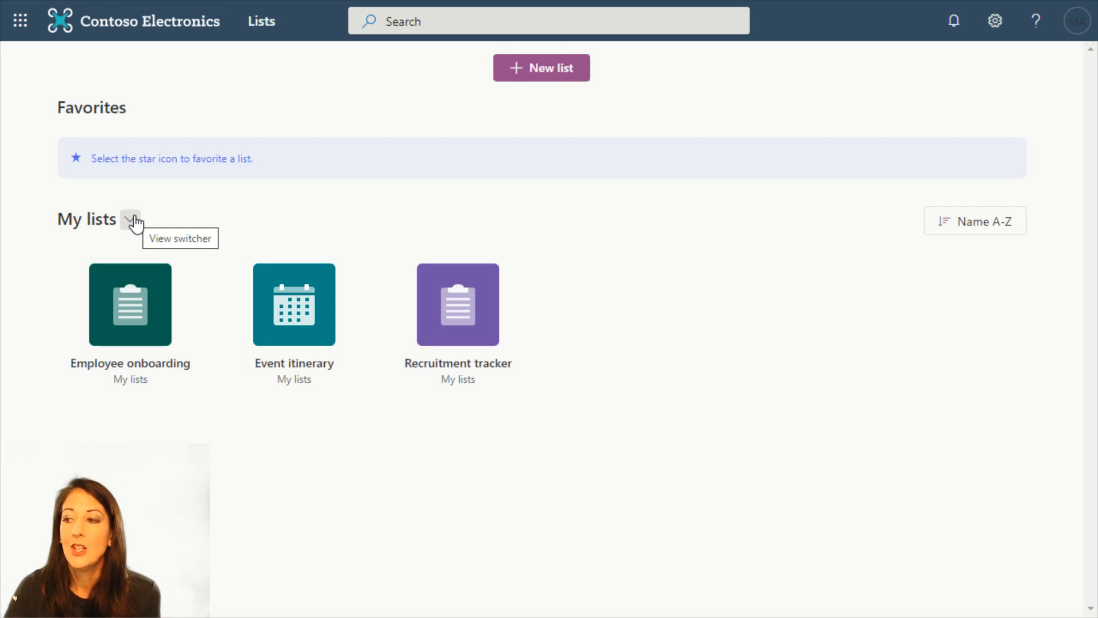
click(132, 220)
click(132, 244)
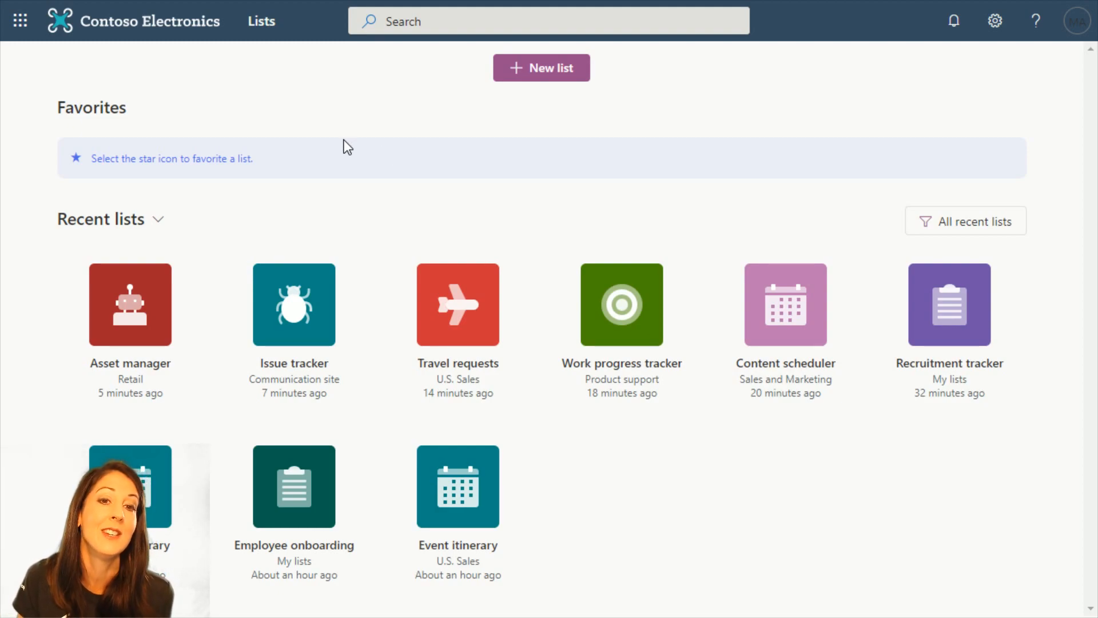
- Start a new list and preview the Issue tracker and Employee onboarding templates
click(552, 74)
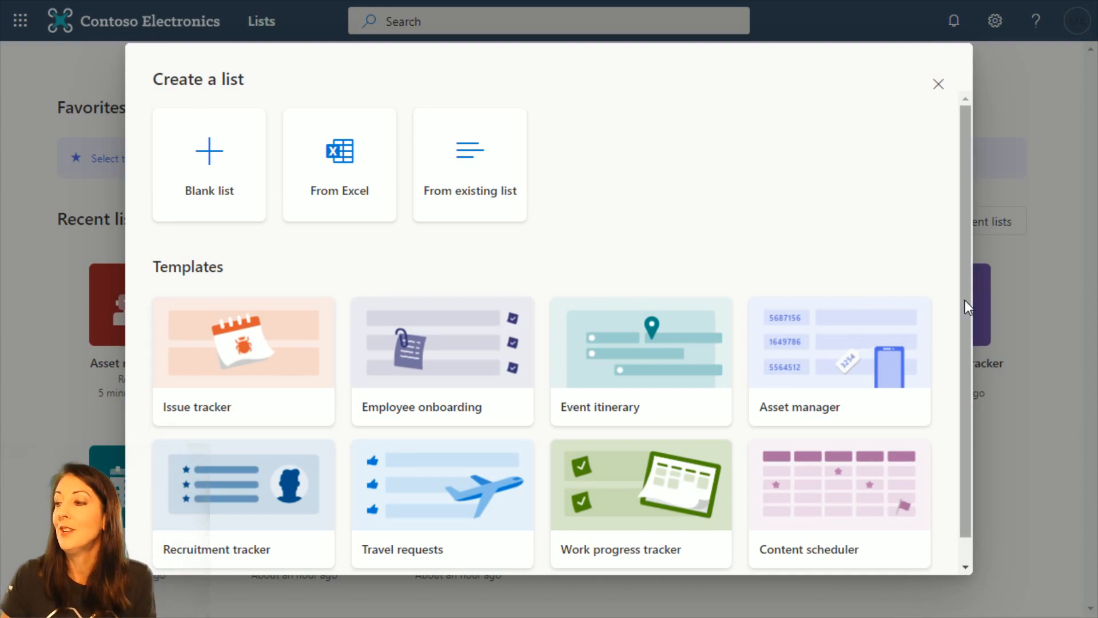
scroll(969, 229, down, 1)
scroll(969, 229, down, 1)
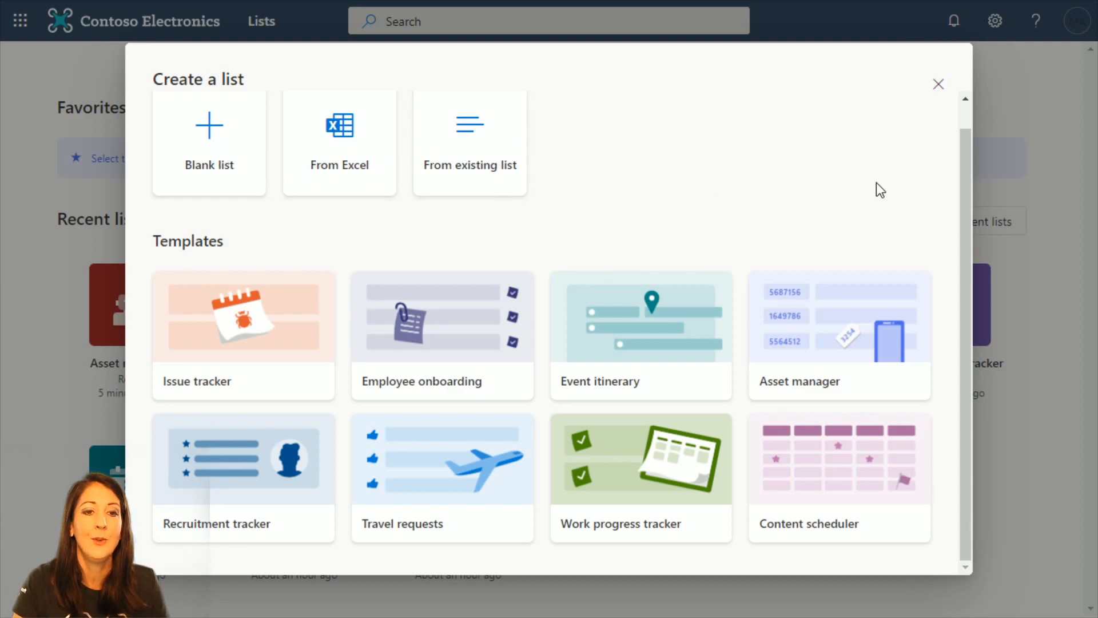
click(260, 354)
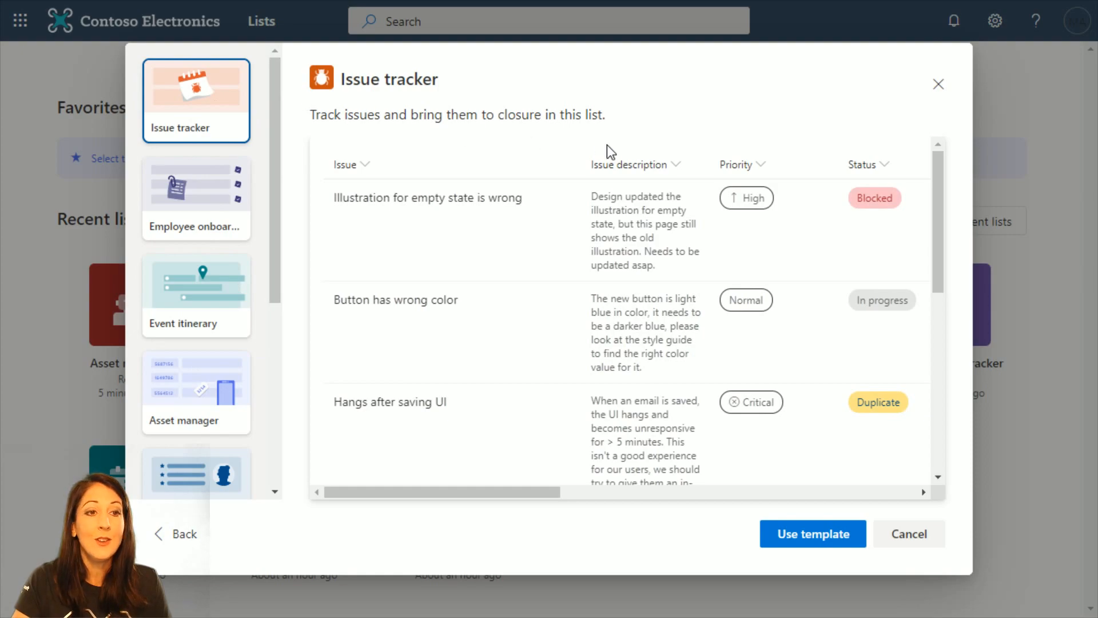
drag(939, 177, 931, 156)
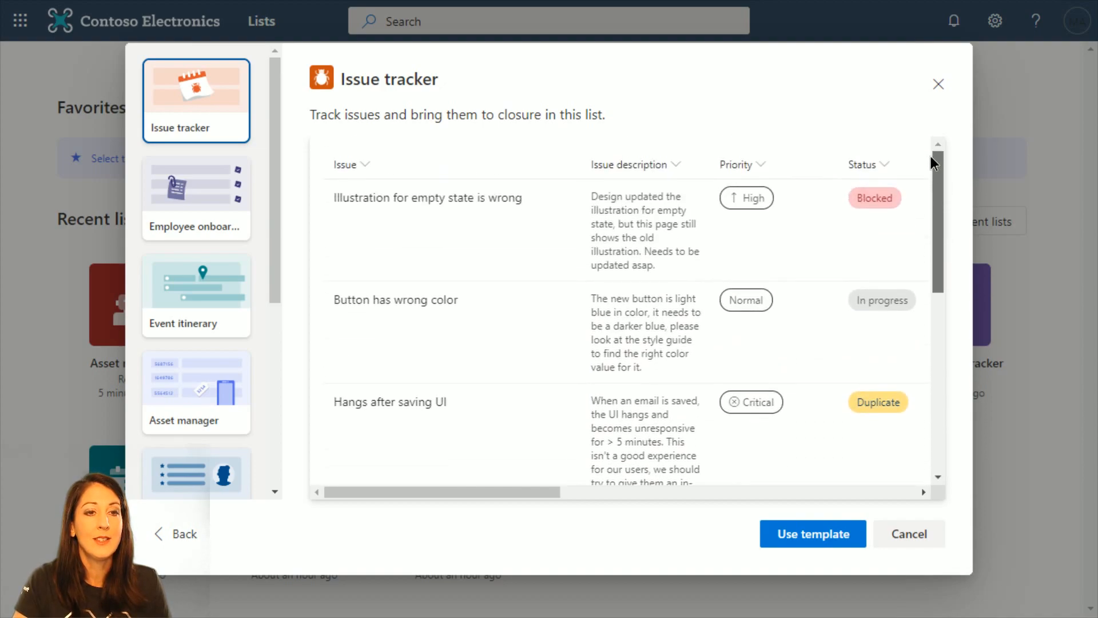
drag(544, 491, 529, 511)
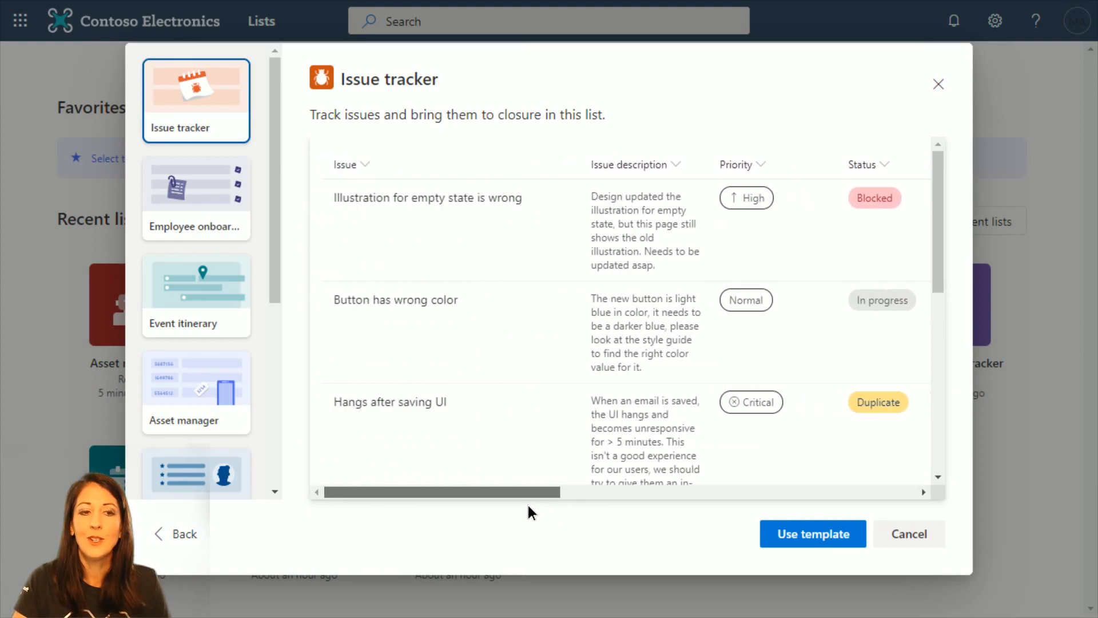
click(199, 207)
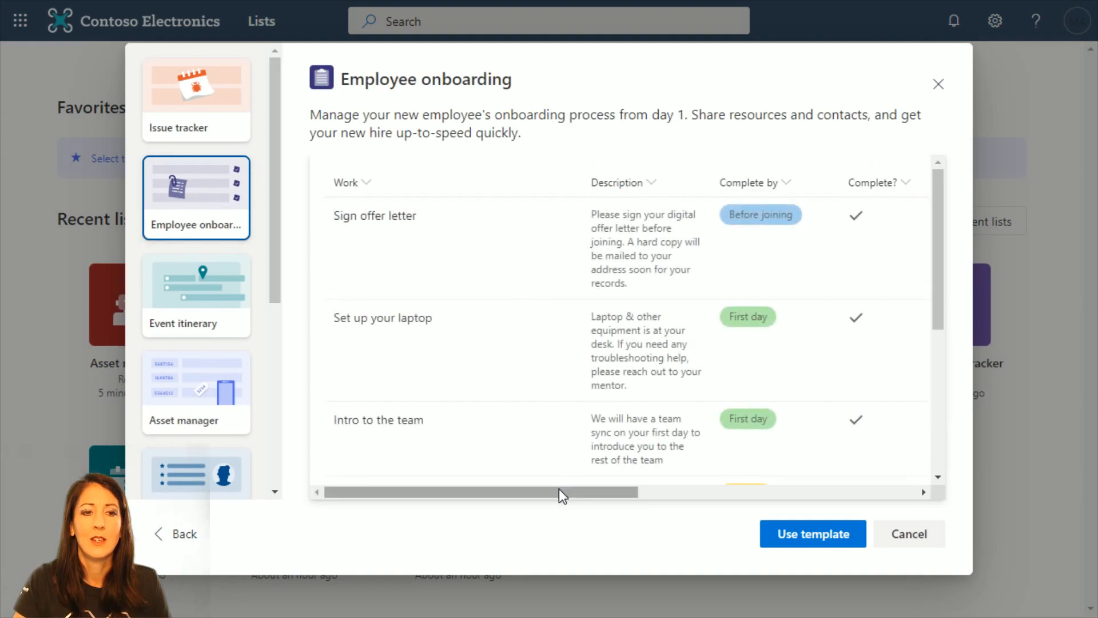
drag(558, 490, 527, 514)
- Preview the Event itinerary template and examine its sample sessions and all of its columns
click(215, 326)
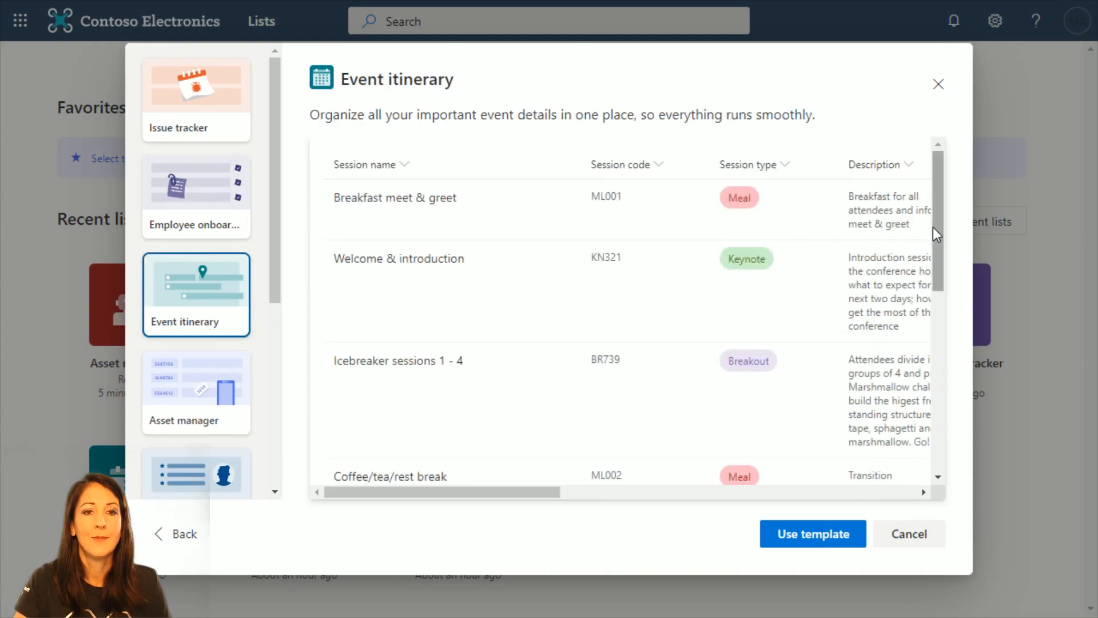
scroll(938, 243, down, 1)
drag(938, 242, 939, 351)
drag(548, 493, 864, 473)
drag(936, 365, 928, 218)
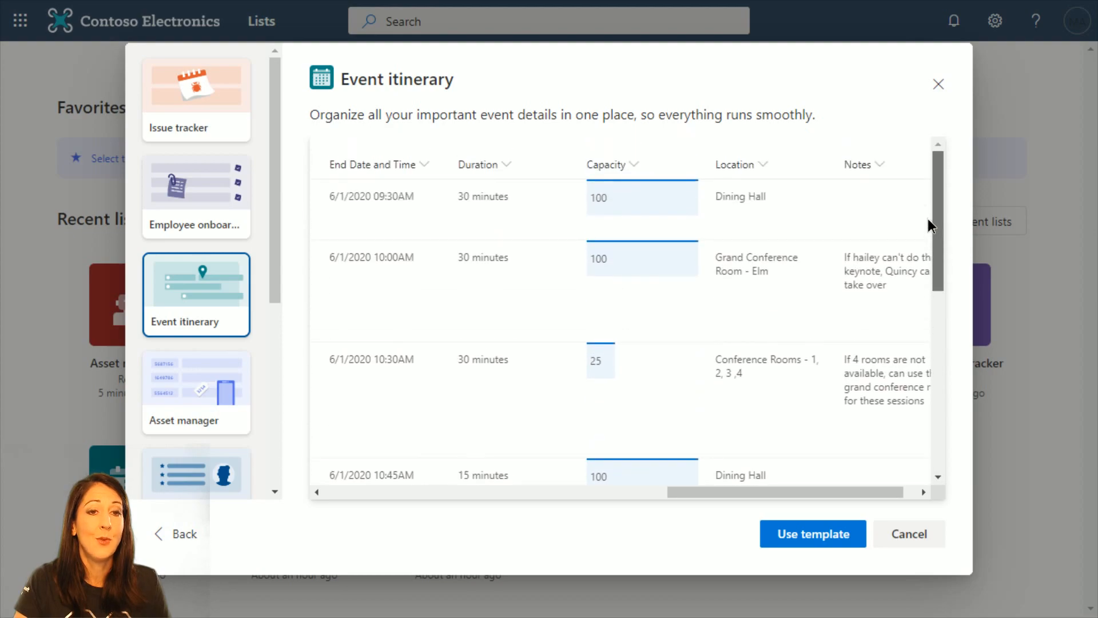
drag(738, 493, 376, 516)
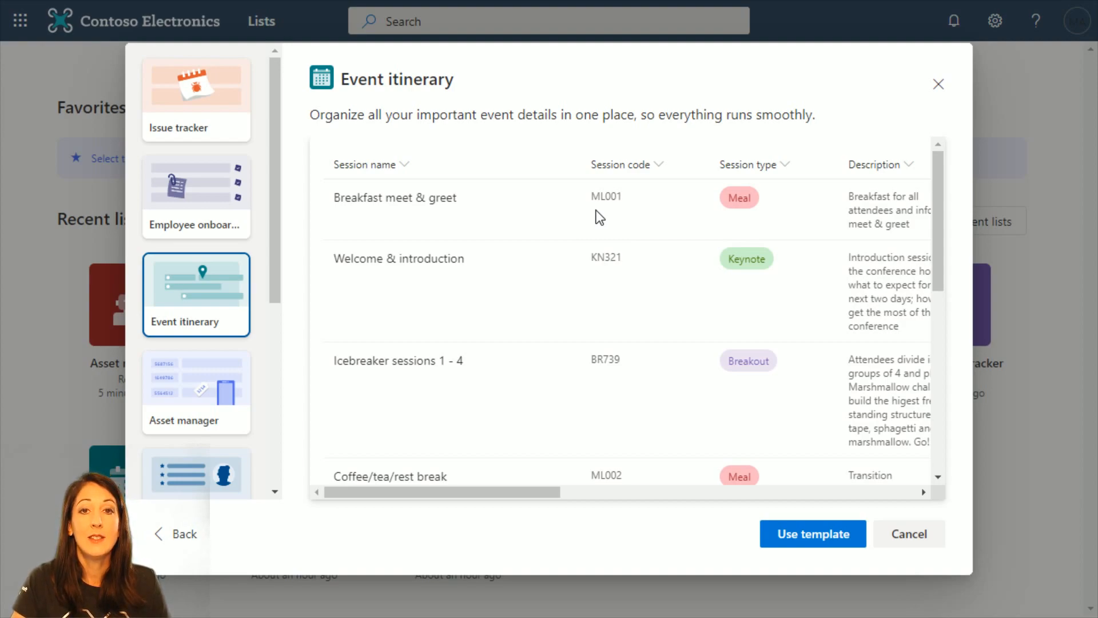
- Preview the Asset manager template, followed by the Recruitment tracker template with its remaining columns
click(212, 379)
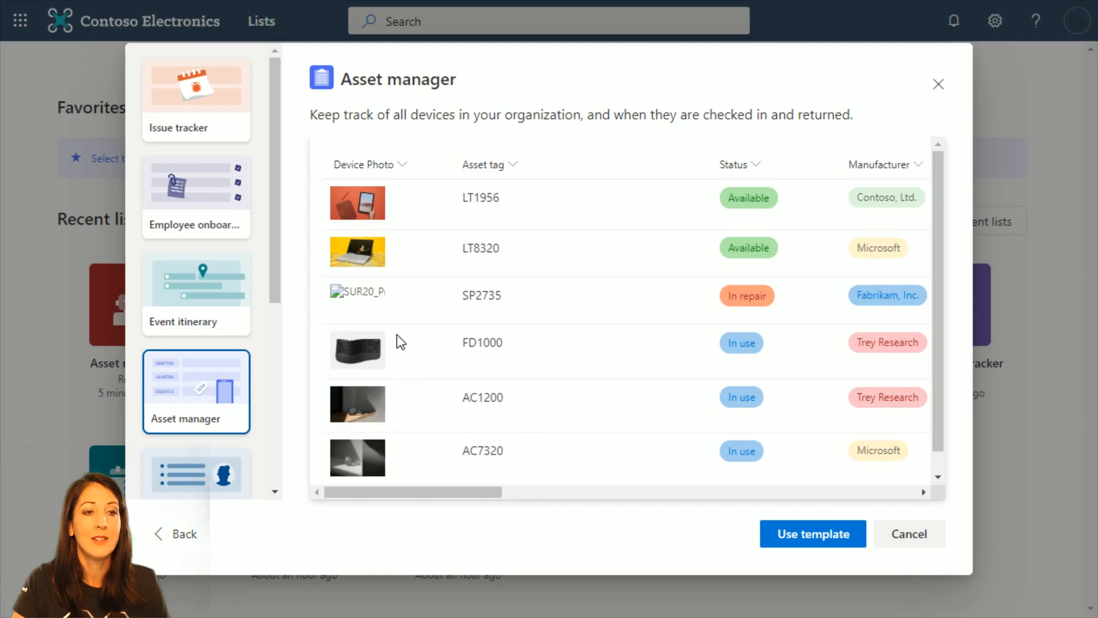
scroll(401, 338, down, 1)
scroll(382, 341, up, 1)
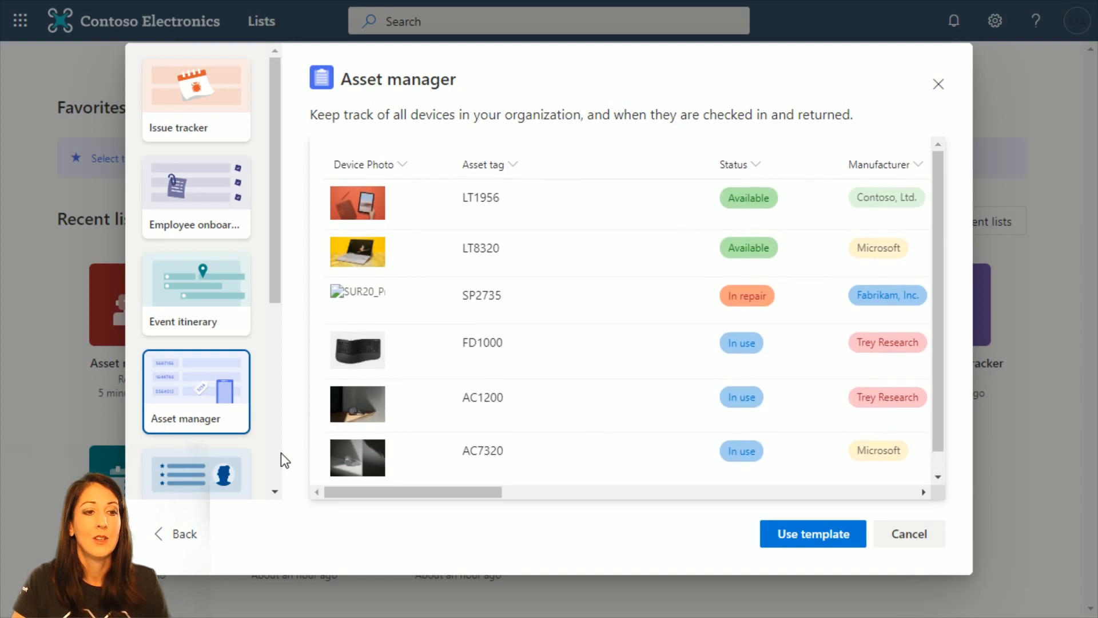
scroll(229, 343, down, 5)
click(190, 170)
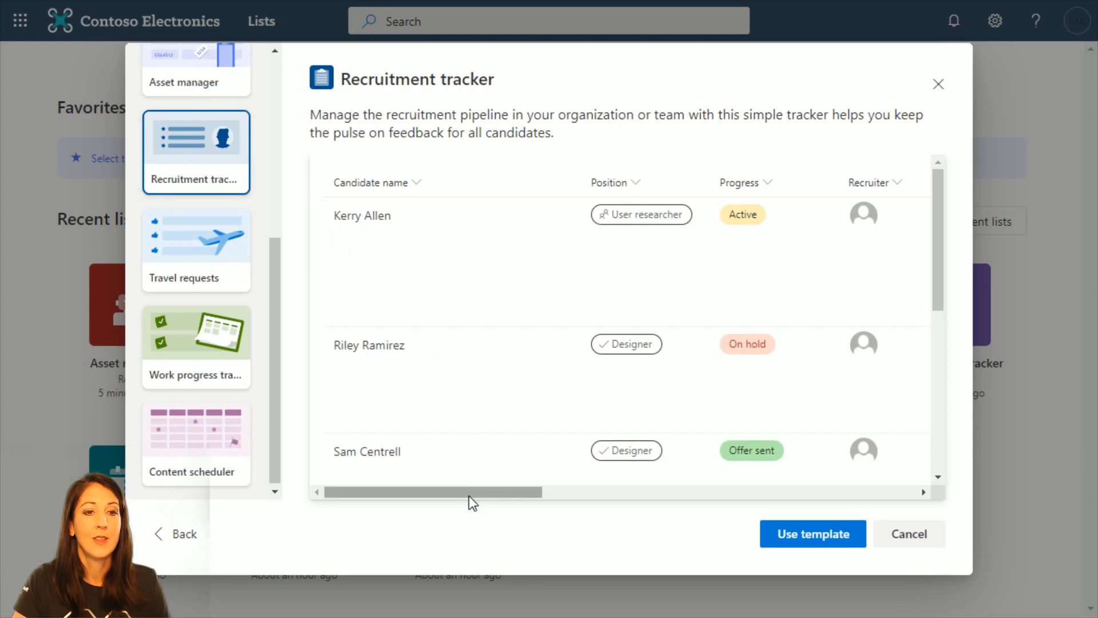
drag(469, 495, 845, 479)
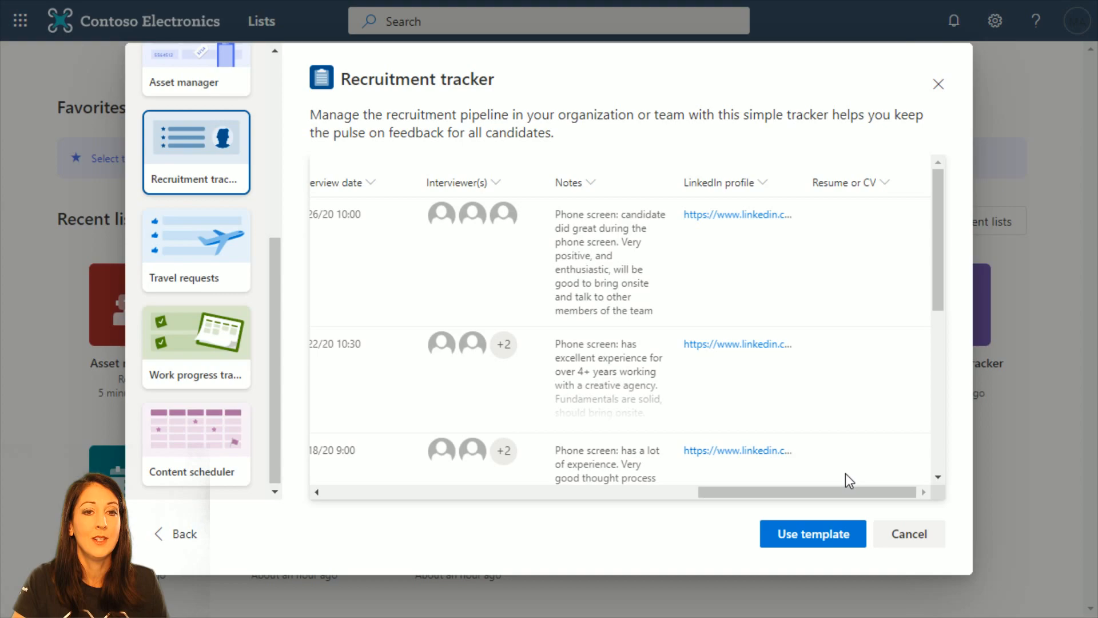
- Preview the Travel requests template and the columns of the Work progress tracker template
click(204, 286)
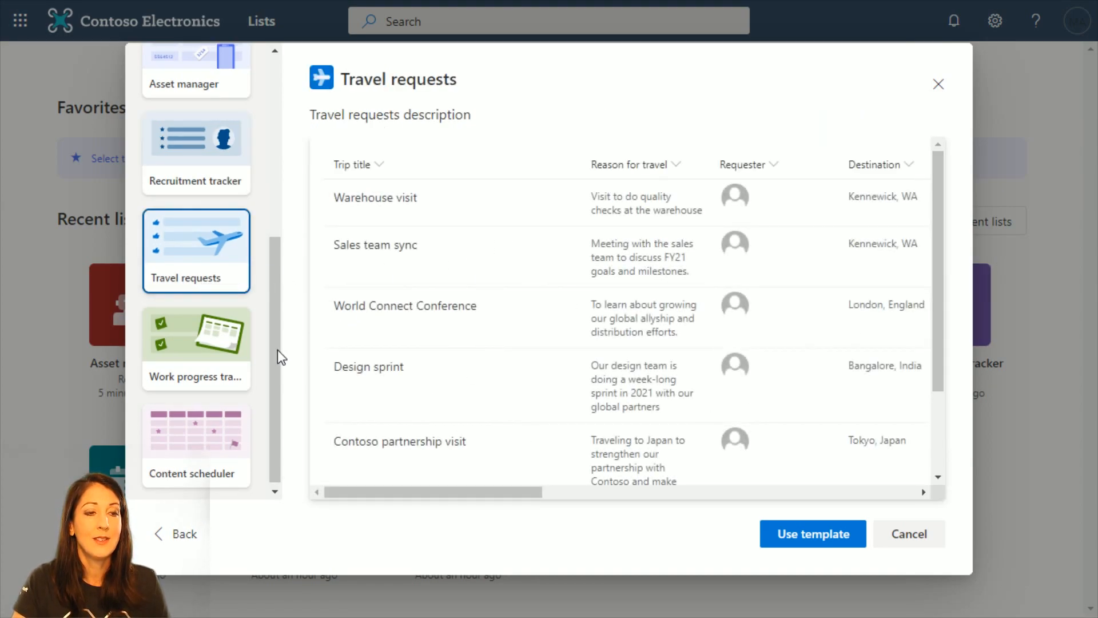
click(226, 359)
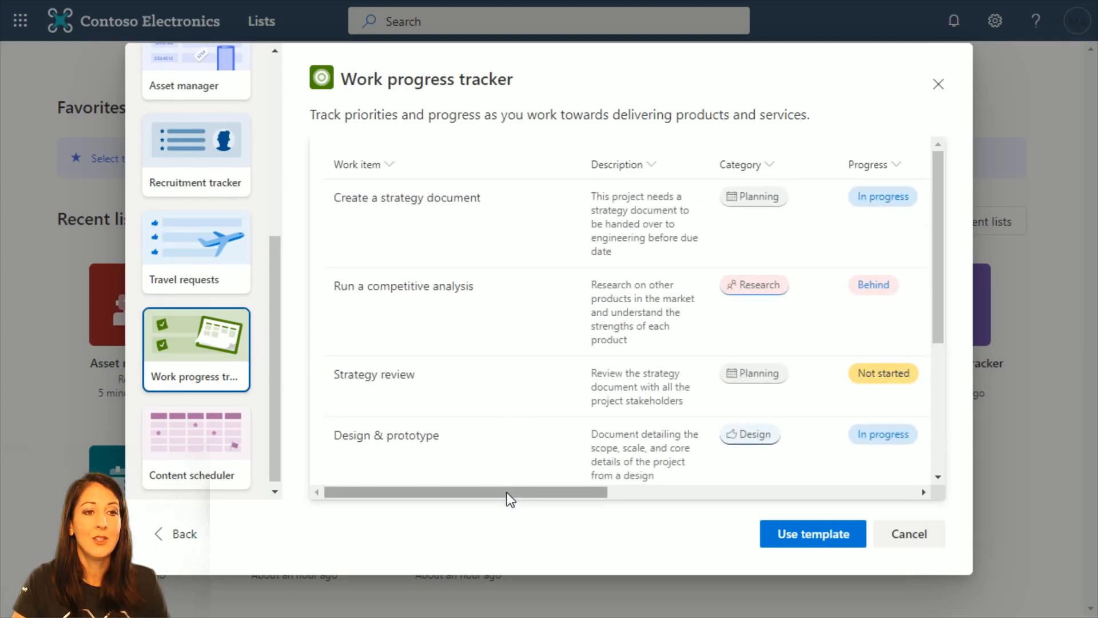
drag(507, 493, 603, 493)
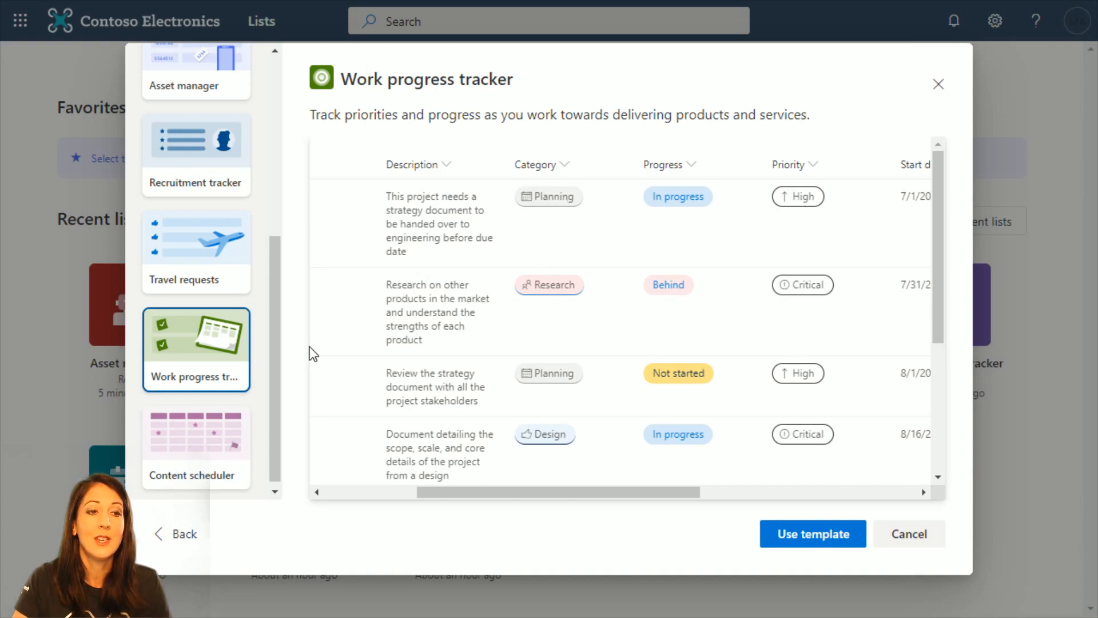
- Preview the Content scheduler template and examine its columns through to Published link
click(206, 456)
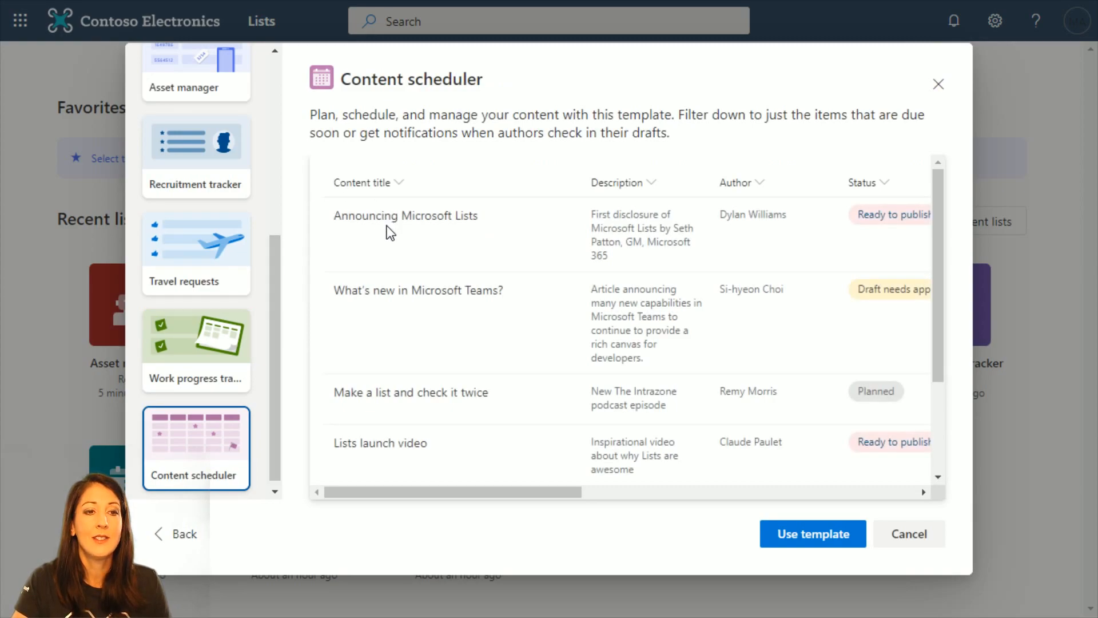
drag(554, 497, 835, 493)
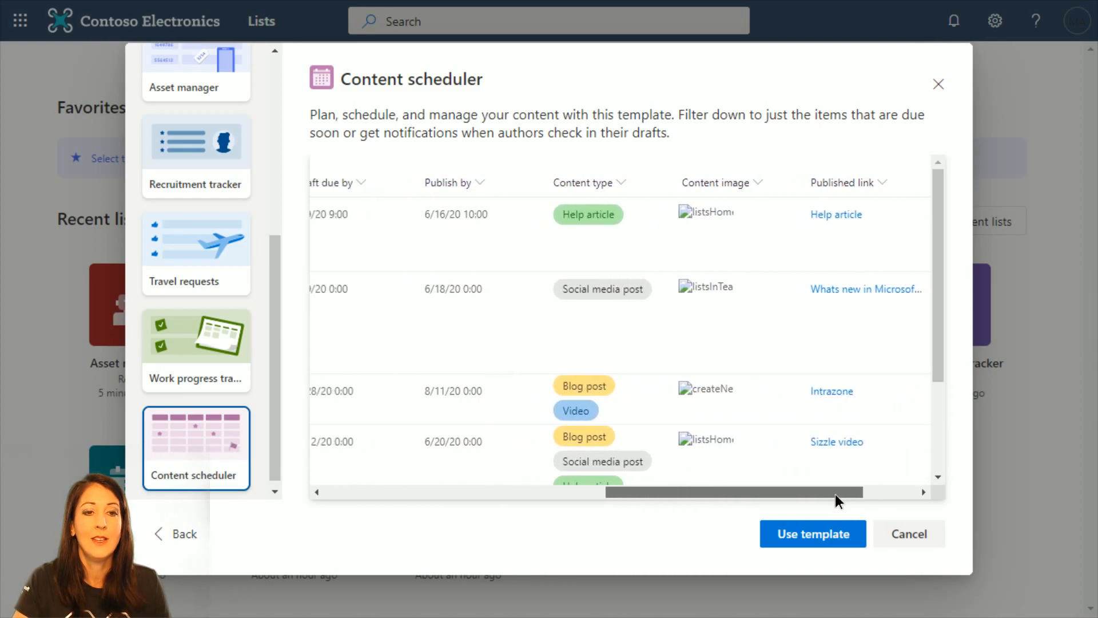
drag(706, 490, 333, 512)
- Return to the Asset manager template and display its preview
drag(281, 273, 273, 312)
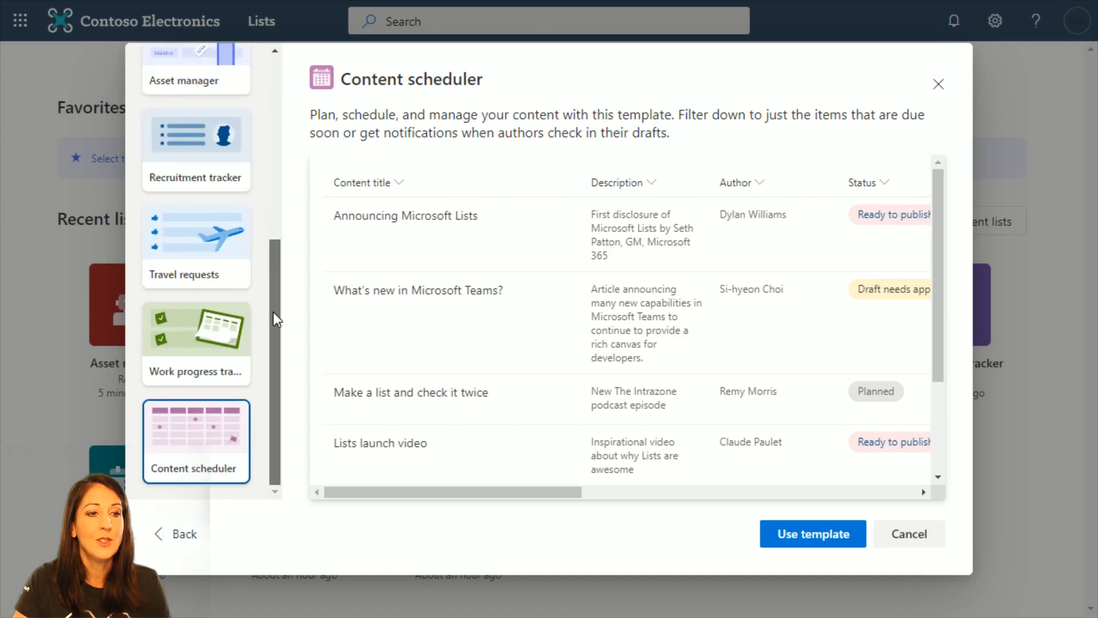
scroll(203, 231, up, 3)
click(203, 233)
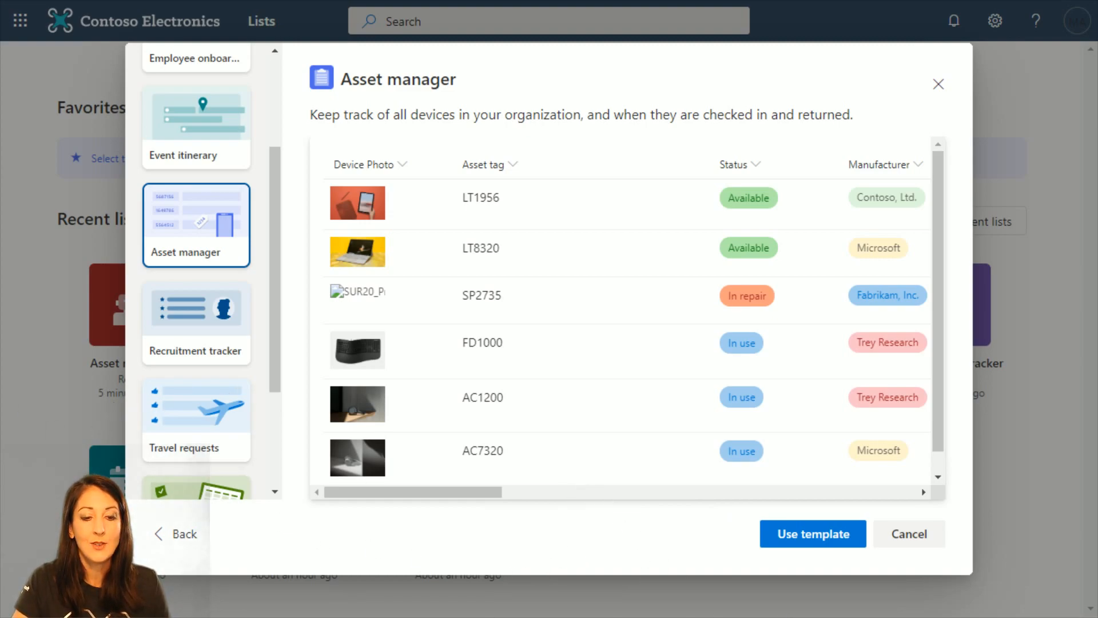
- Switch to the Microsoft Lists Resource Center page, open the Lists Look Book PDF and read through its pages
key(alt+Tab)
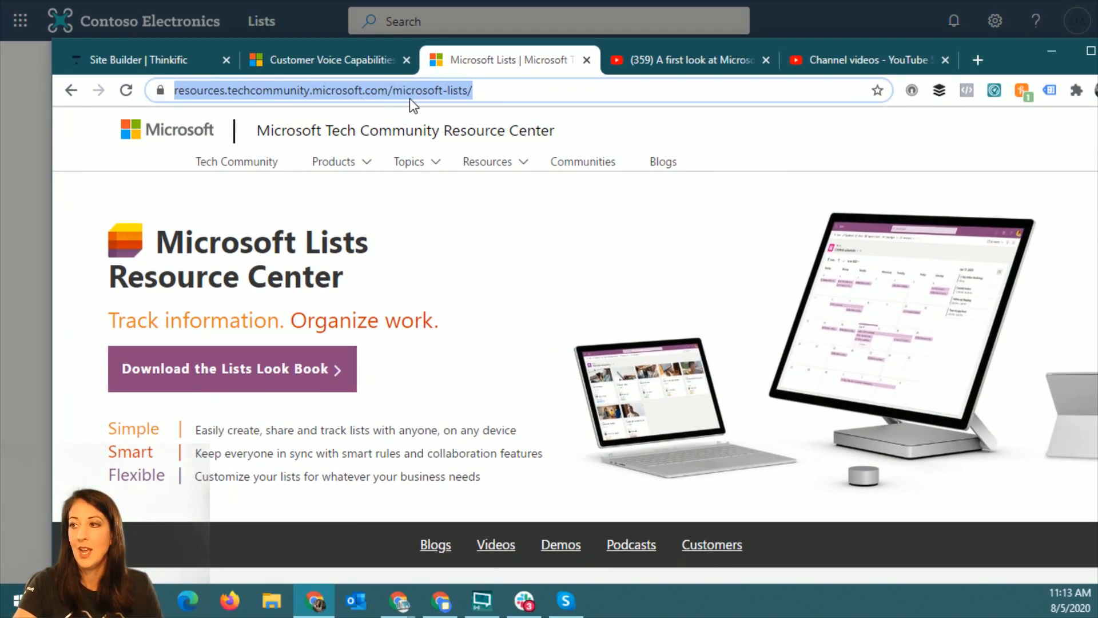
click(246, 378)
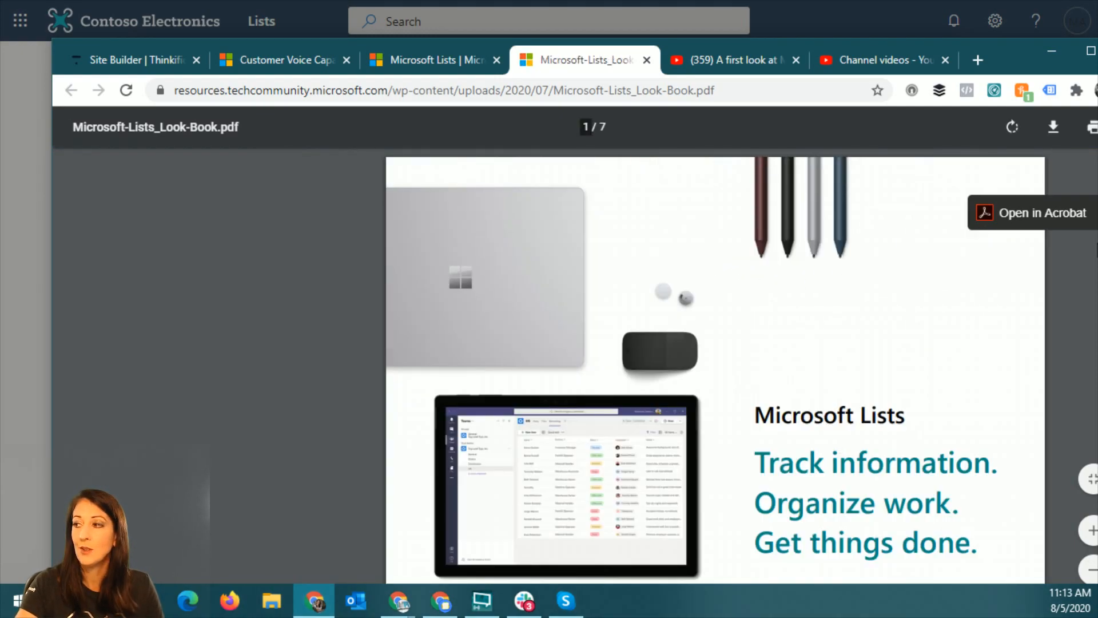
scroll(863, 262, down, 3)
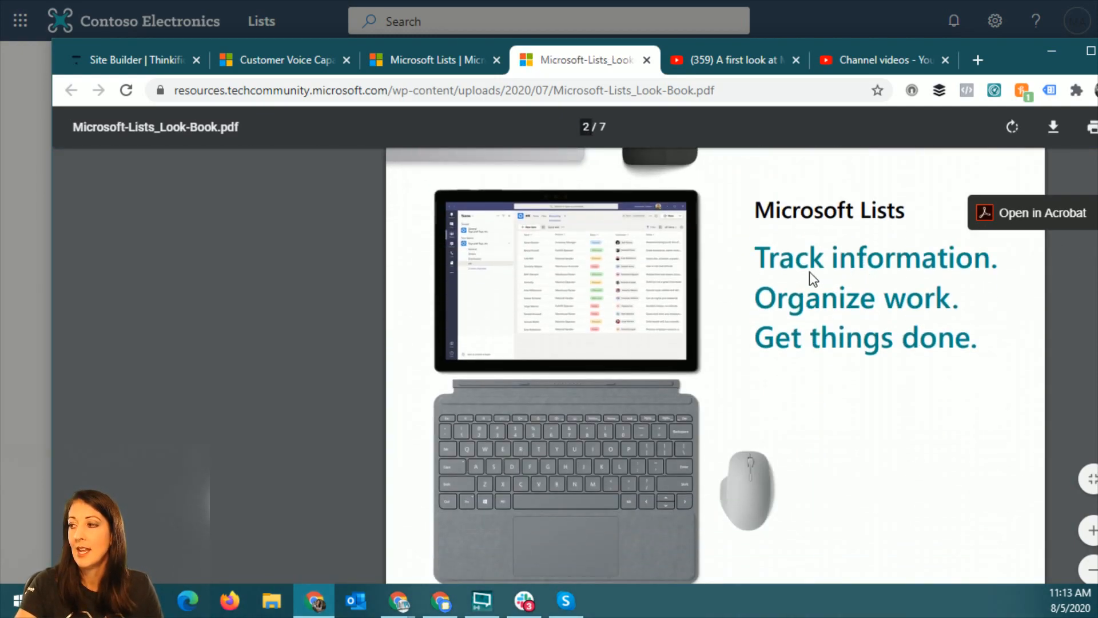
scroll(809, 272, down, 5)
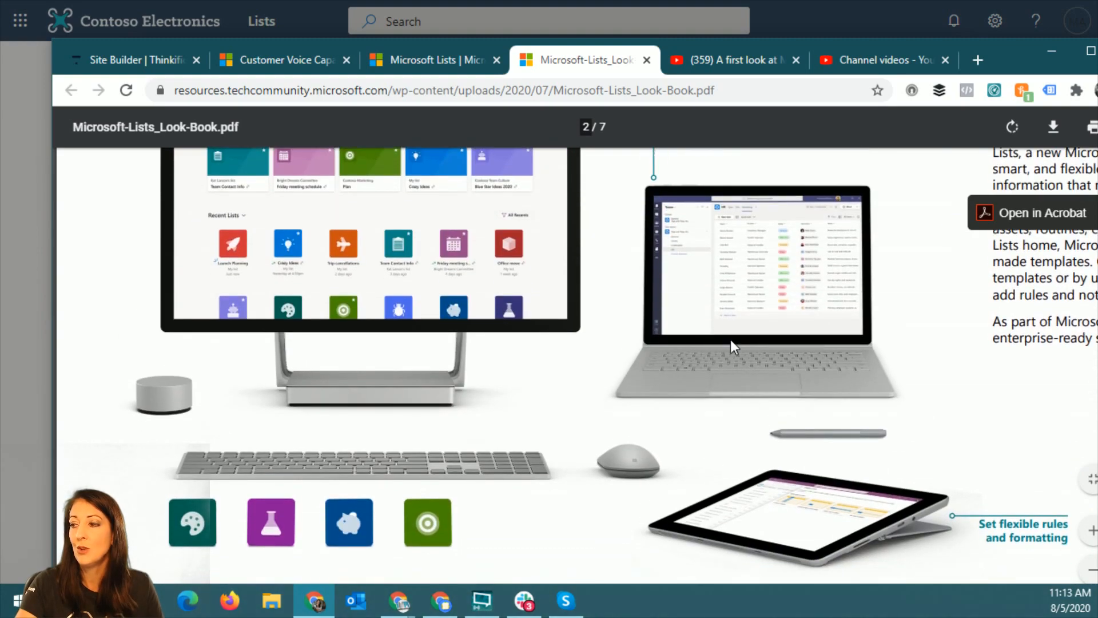
scroll(729, 339, down, 3)
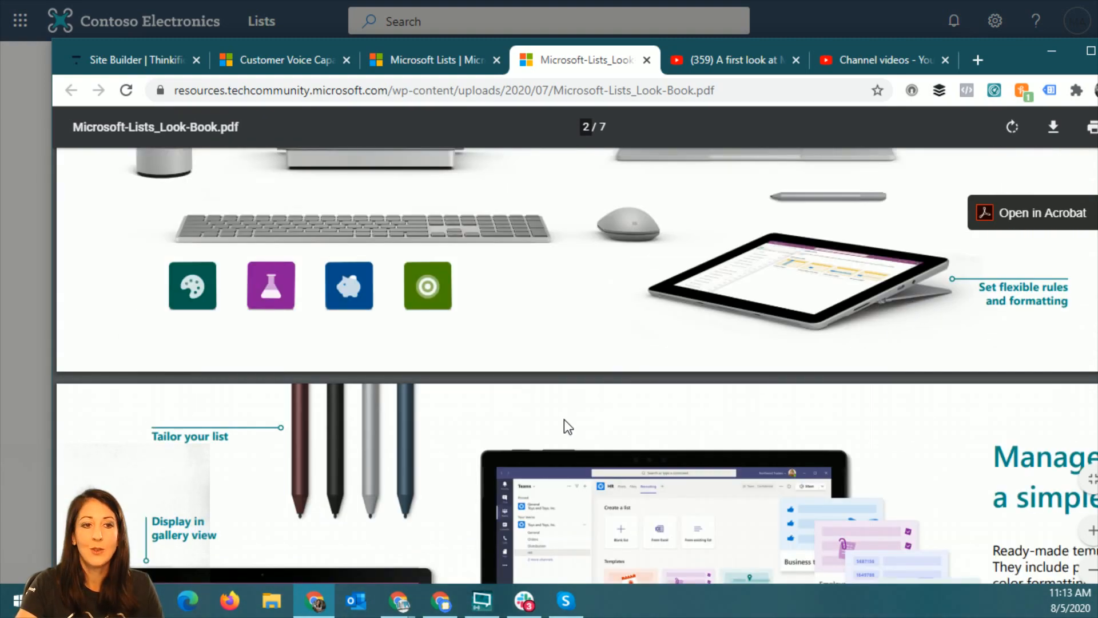
scroll(564, 420, down, 5)
scroll(564, 420, down, 10)
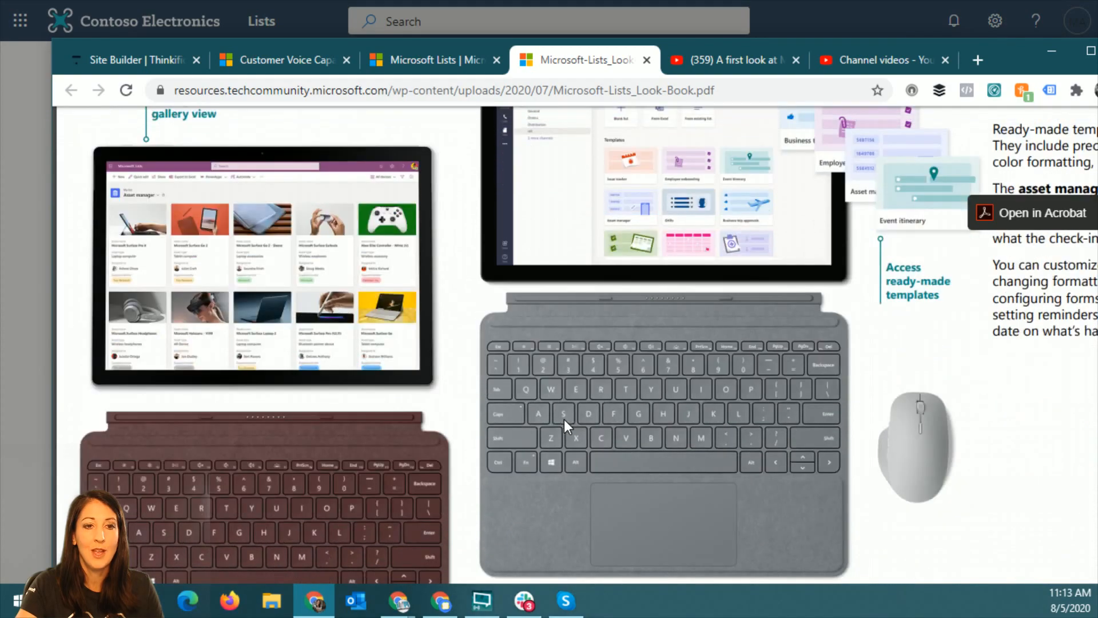
- Read through the remaining Look Book pages and return to the Asset manager template preview in Microsoft Lists
scroll(563, 419, down, 10)
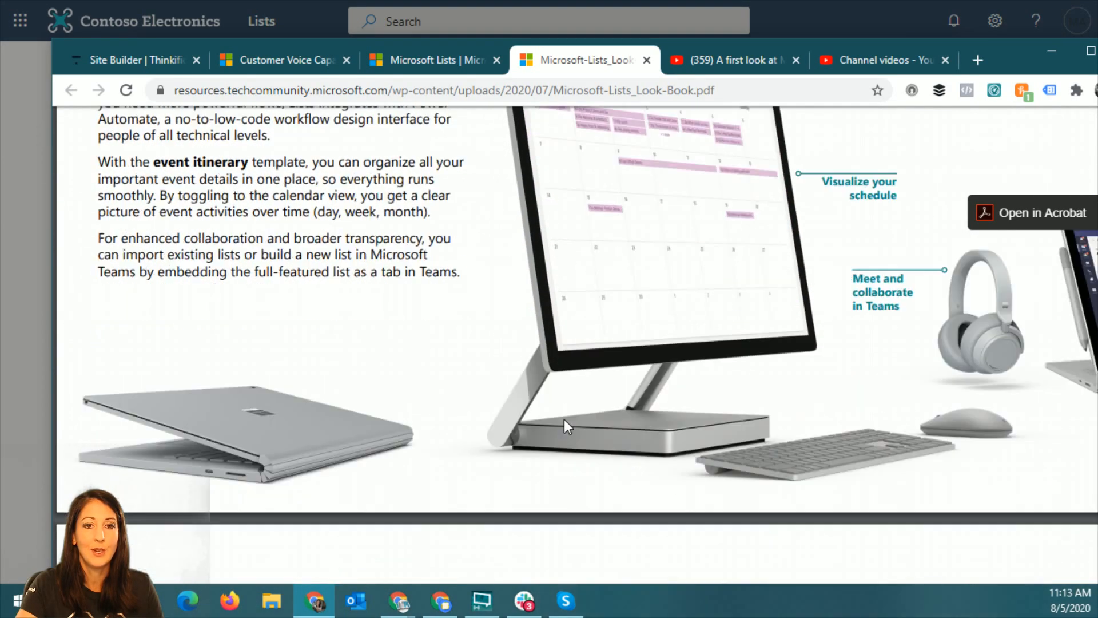
scroll(563, 419, down, 5)
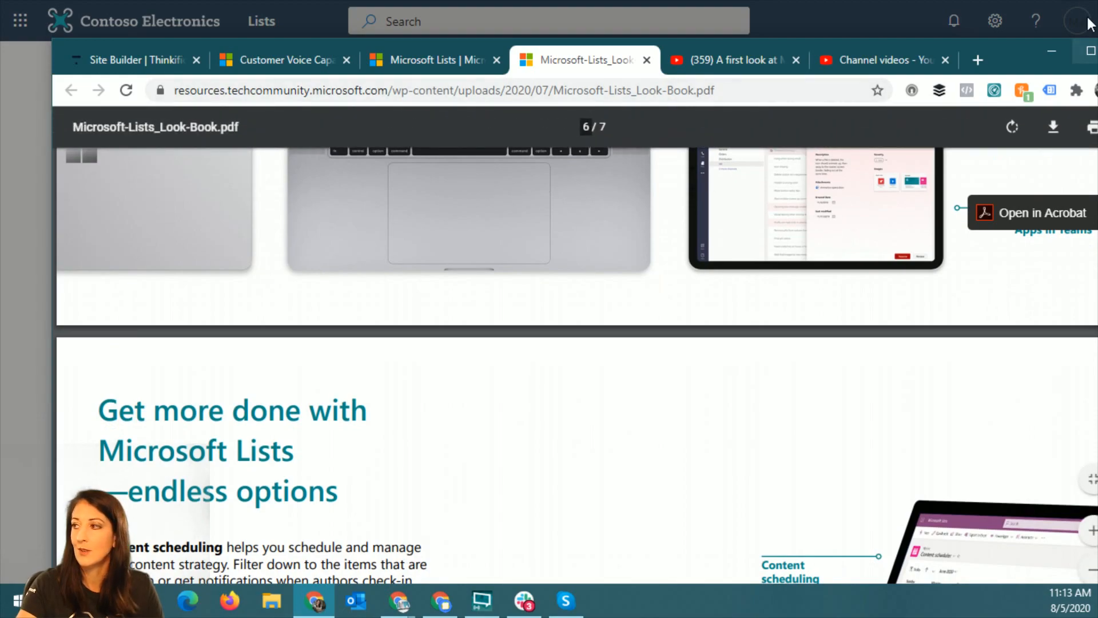
click(1051, 51)
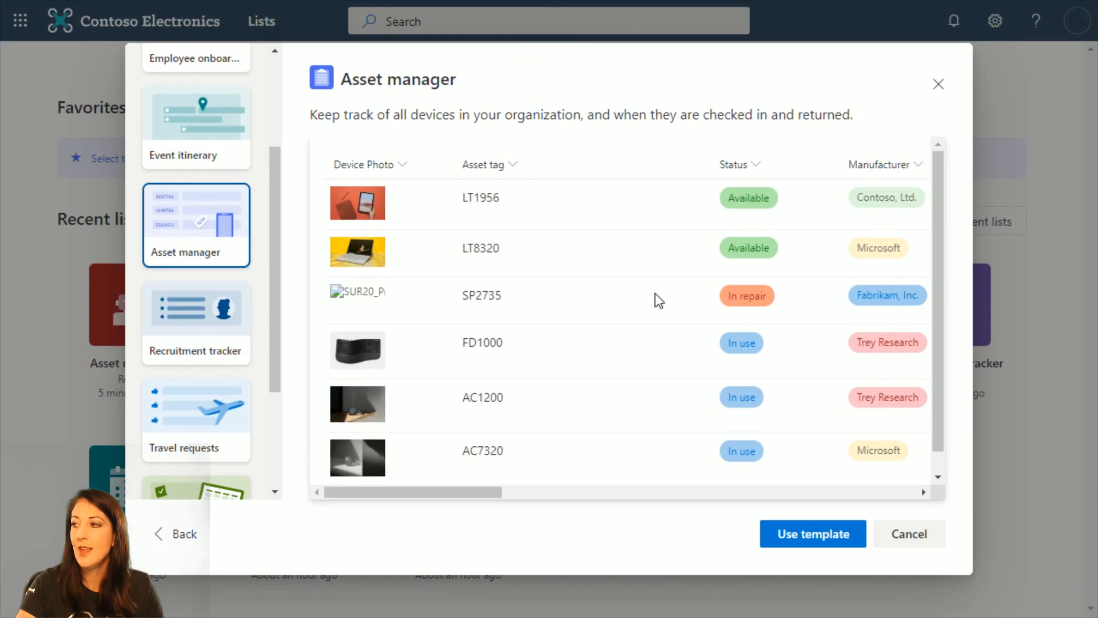
- Use the Asset manager template for a new list named "Asset manager Test 2" with the description "some assets"
click(805, 533)
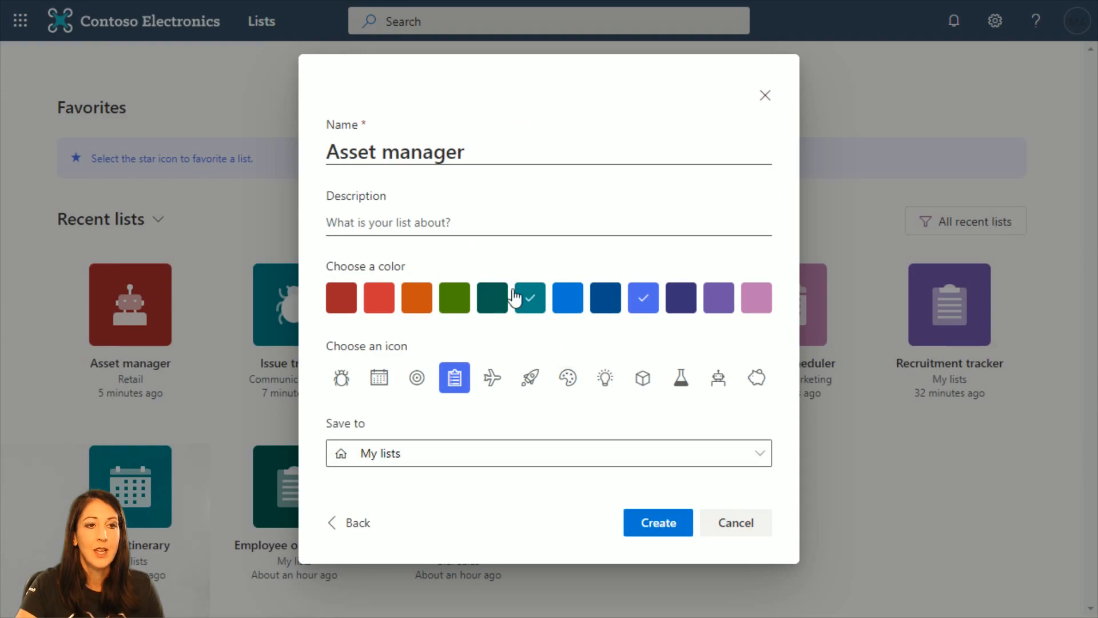
click(438, 219)
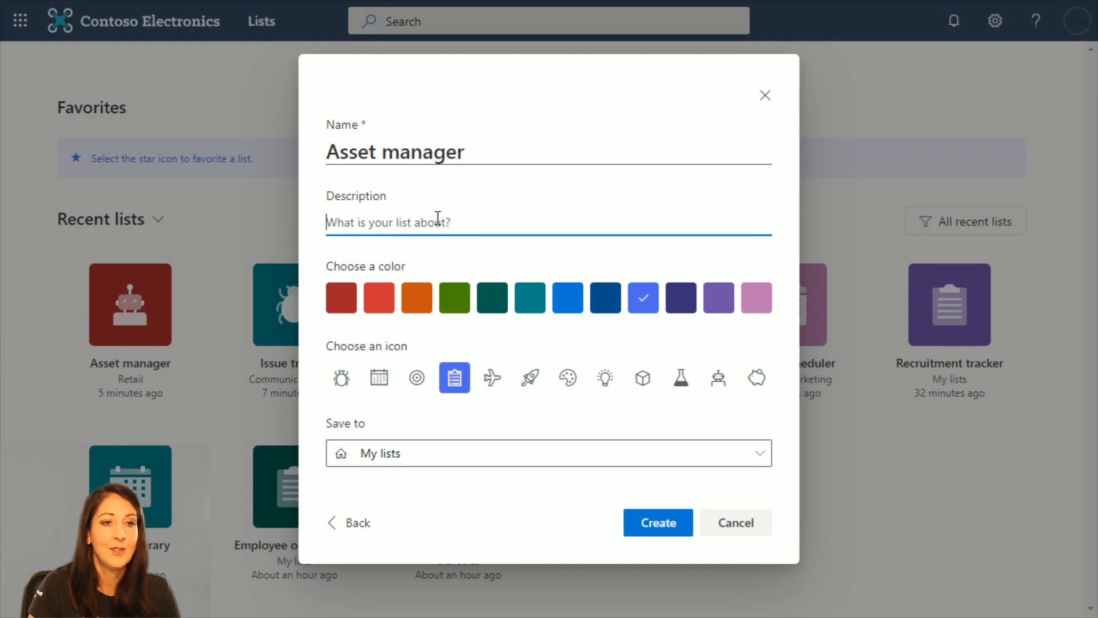
click(490, 141)
text(Test 2)
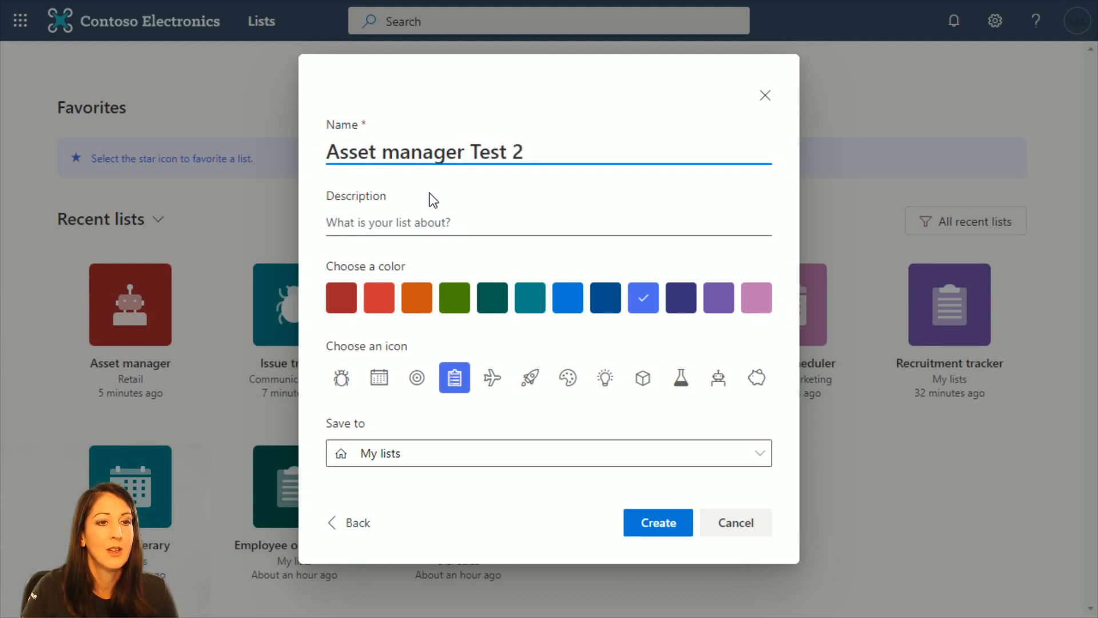
click(443, 223)
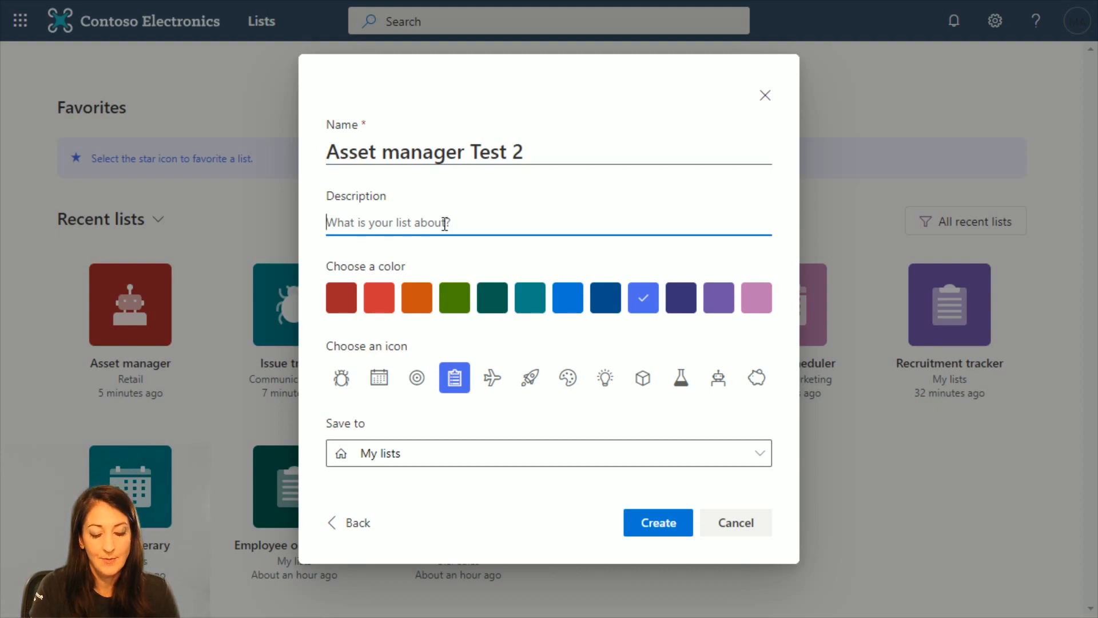
text(some assets)
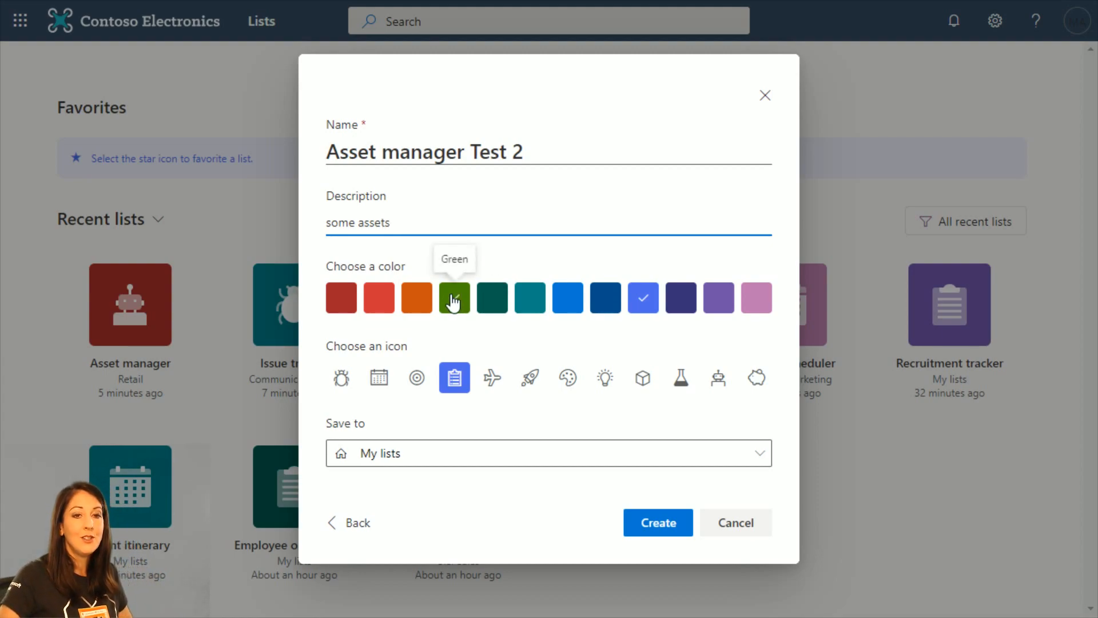
- Give the new list the dark green color and the cube icon
click(755, 309)
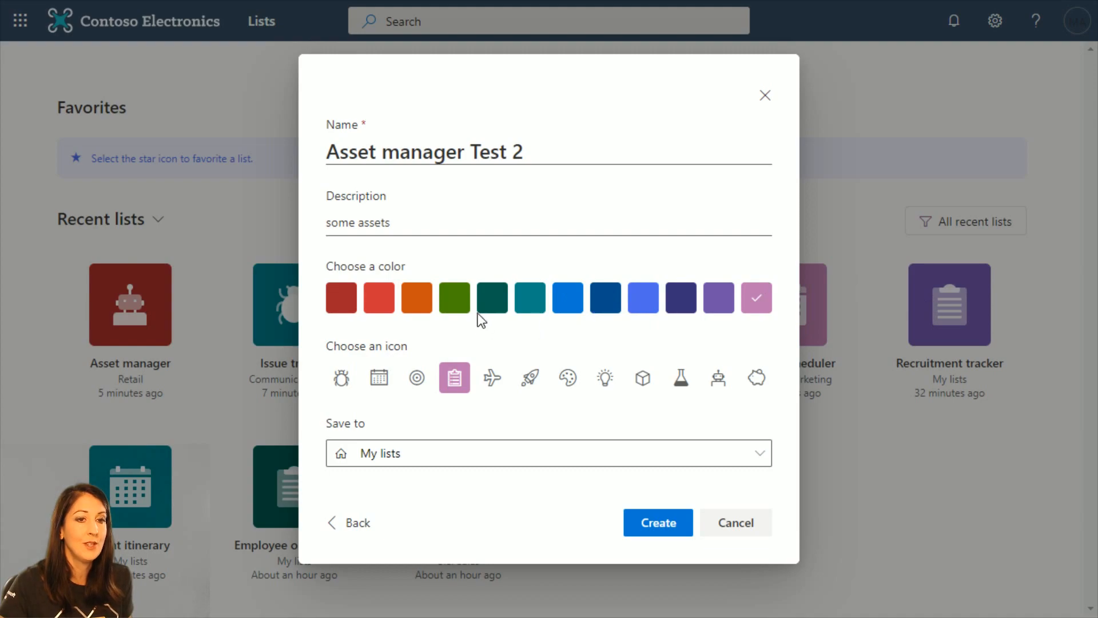
click(492, 303)
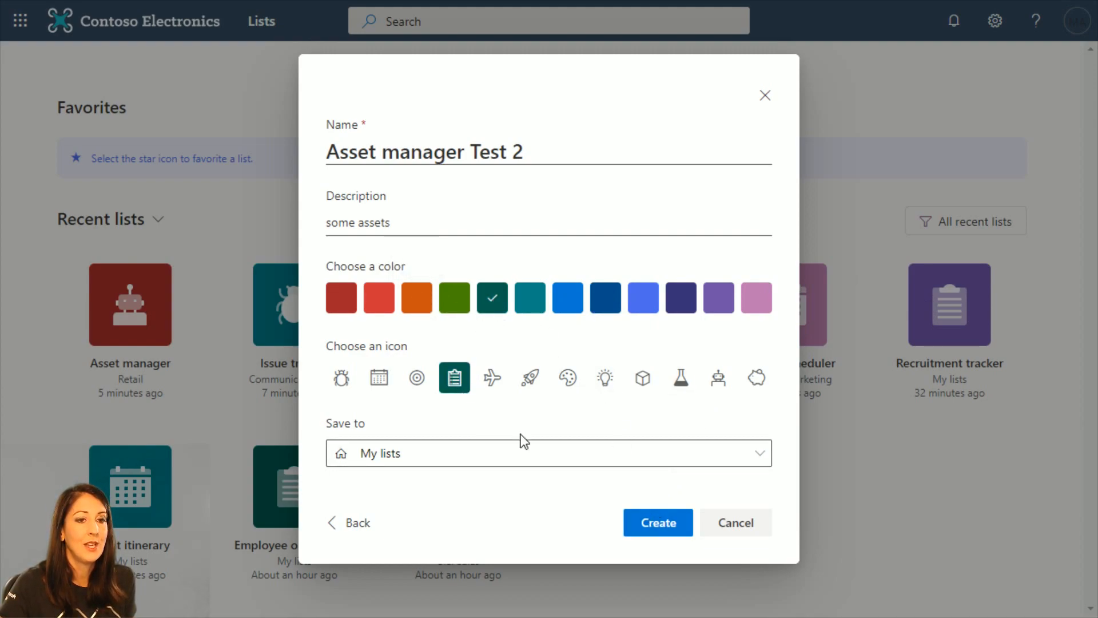
click(642, 378)
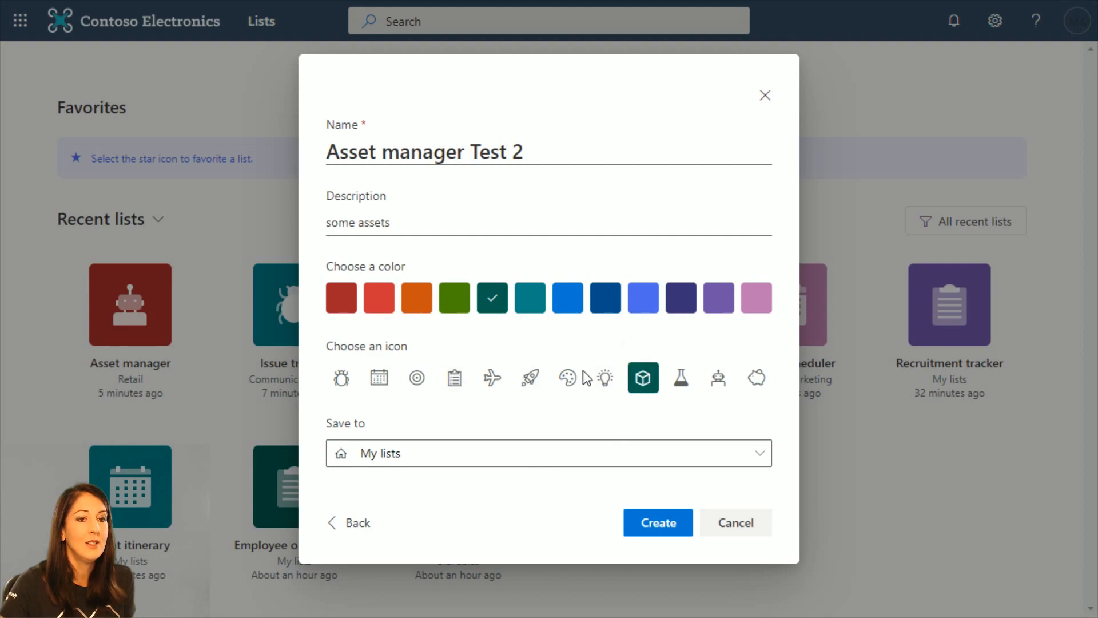
- Review the available save locations and set the list to save to the U.S. Sales site
click(763, 458)
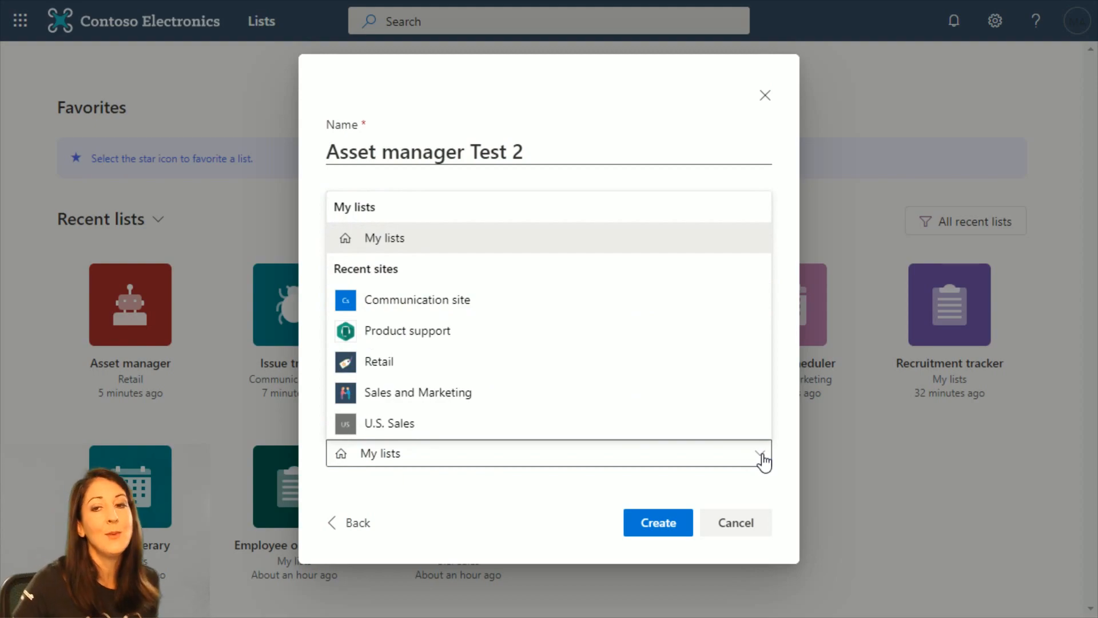
click(762, 458)
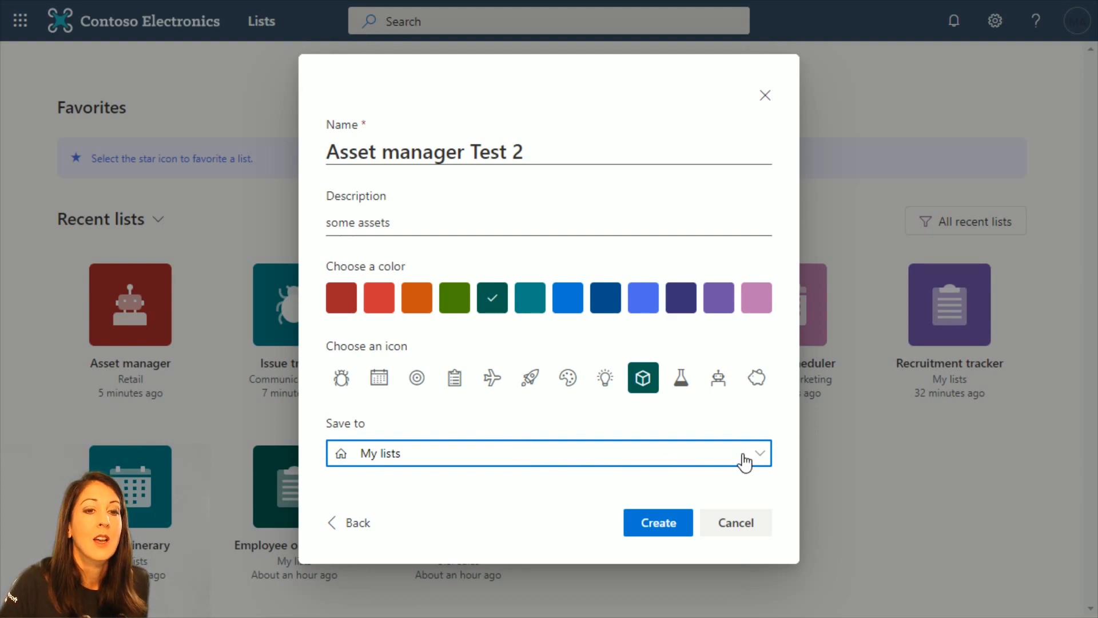
click(509, 463)
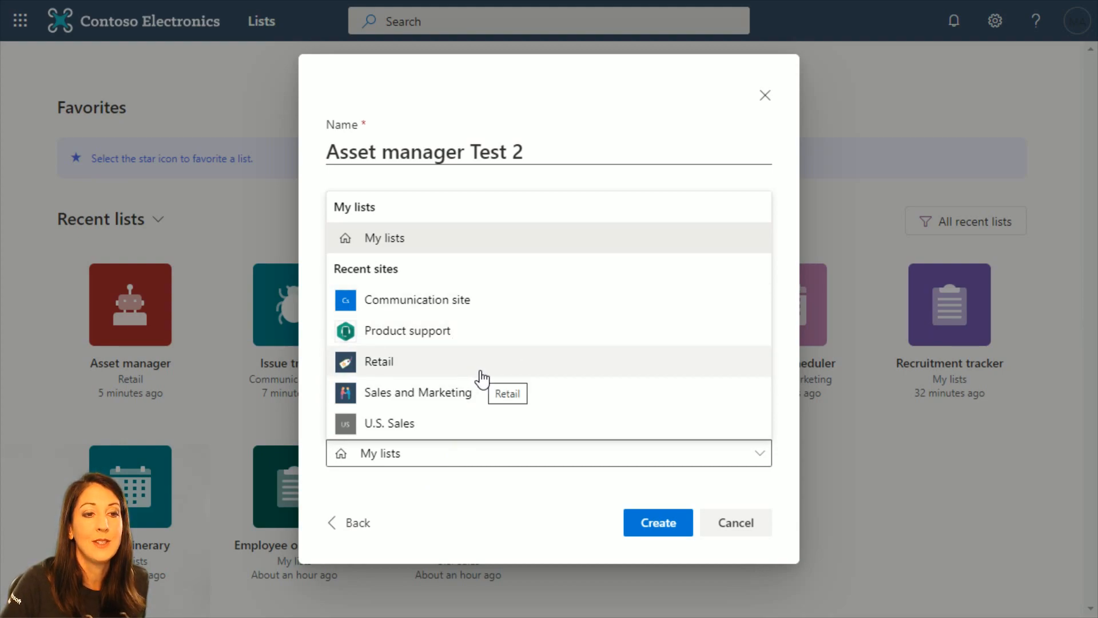
click(443, 430)
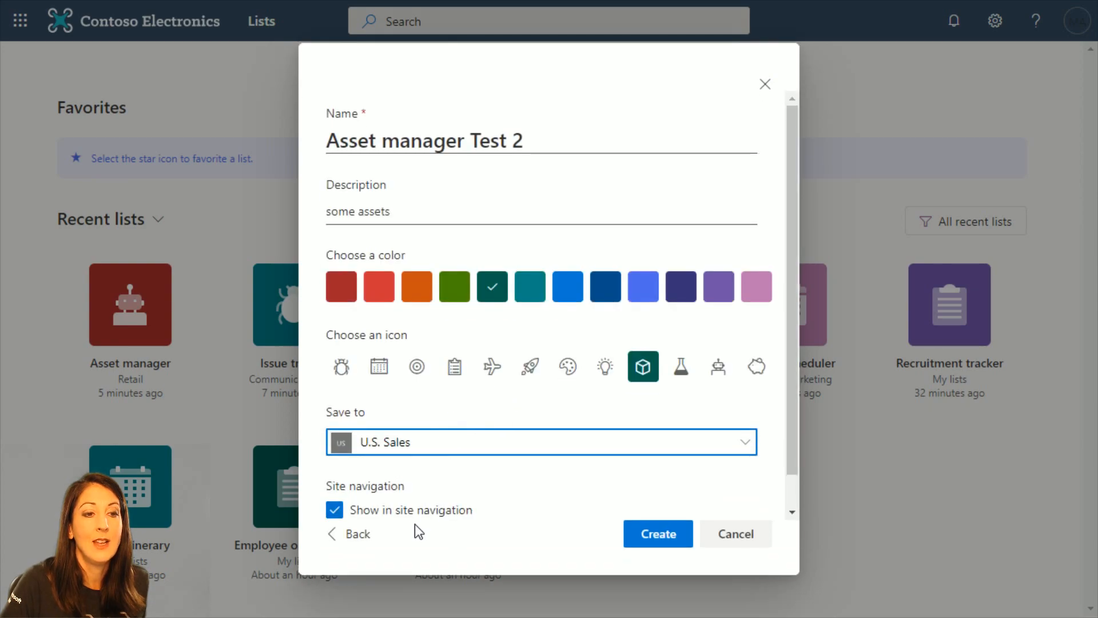
- Create the list with Show in site navigation left enabled
drag(795, 401, 794, 438)
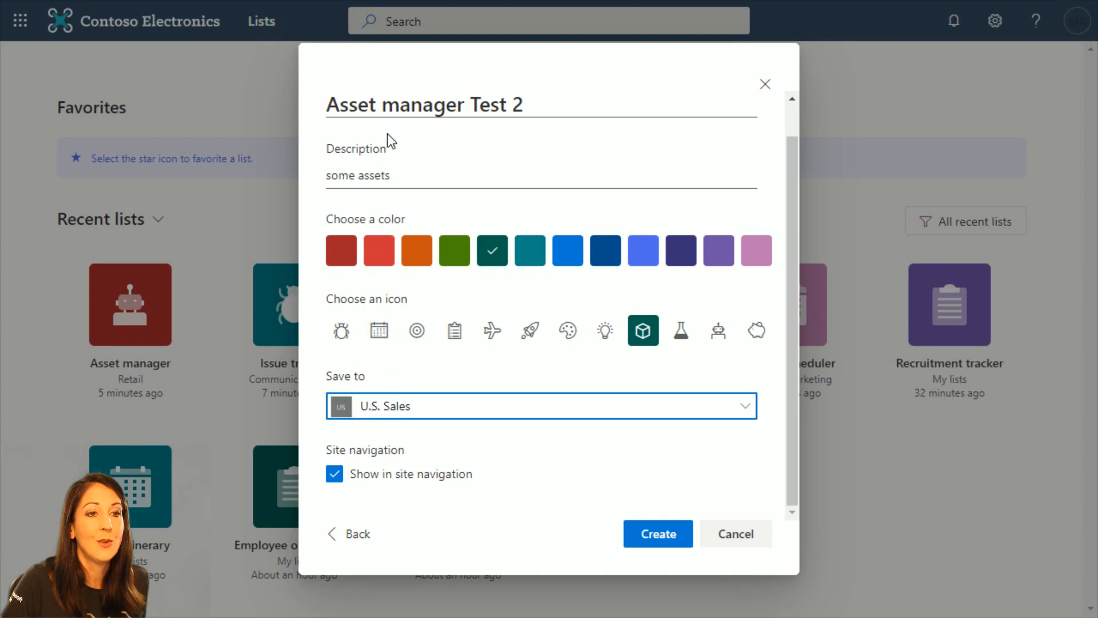
click(335, 476)
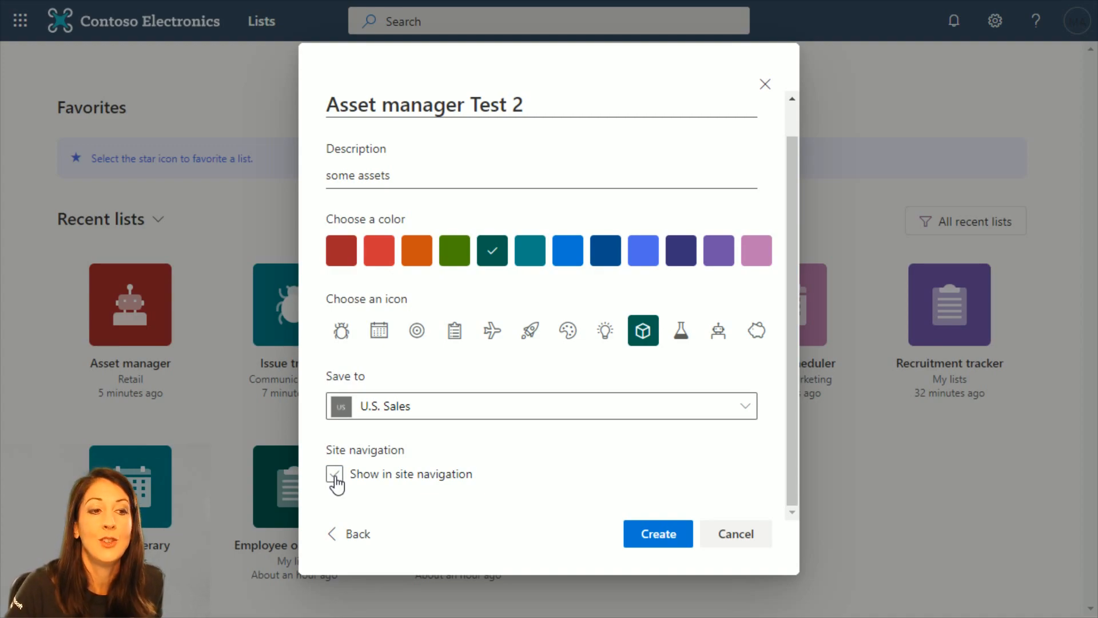
click(335, 476)
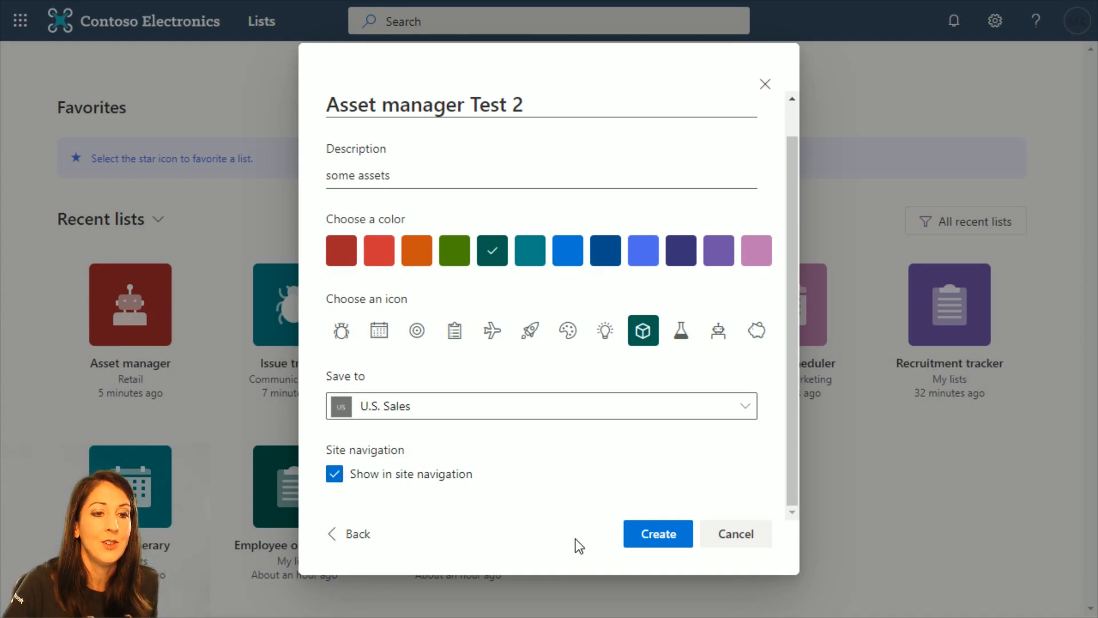
click(659, 535)
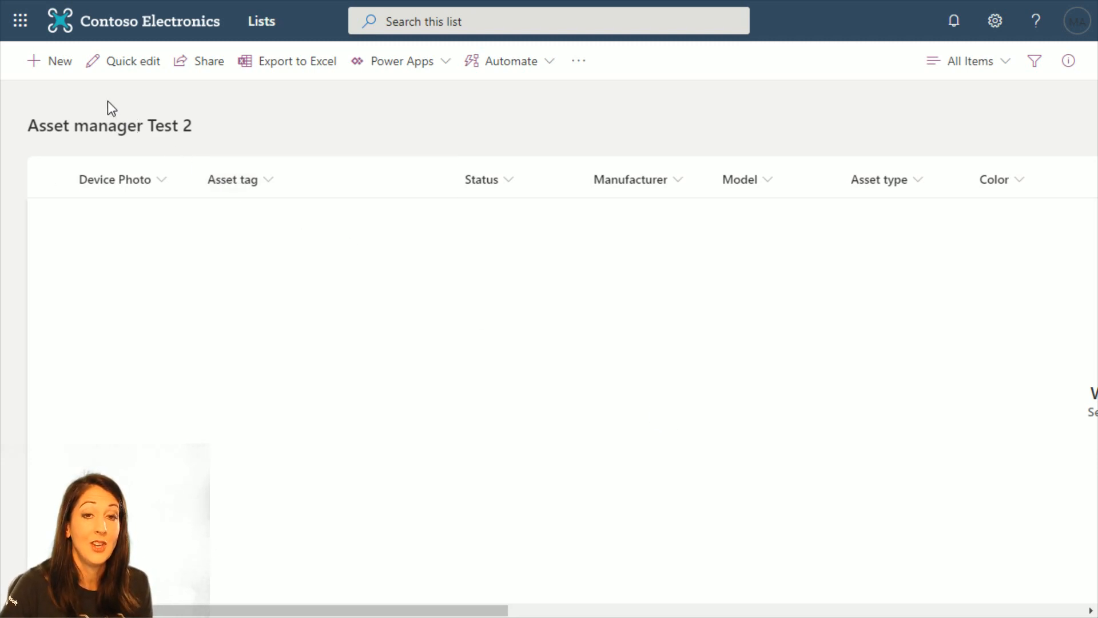
- Start a new item in the list with asset tag 123 and status Available
click(53, 62)
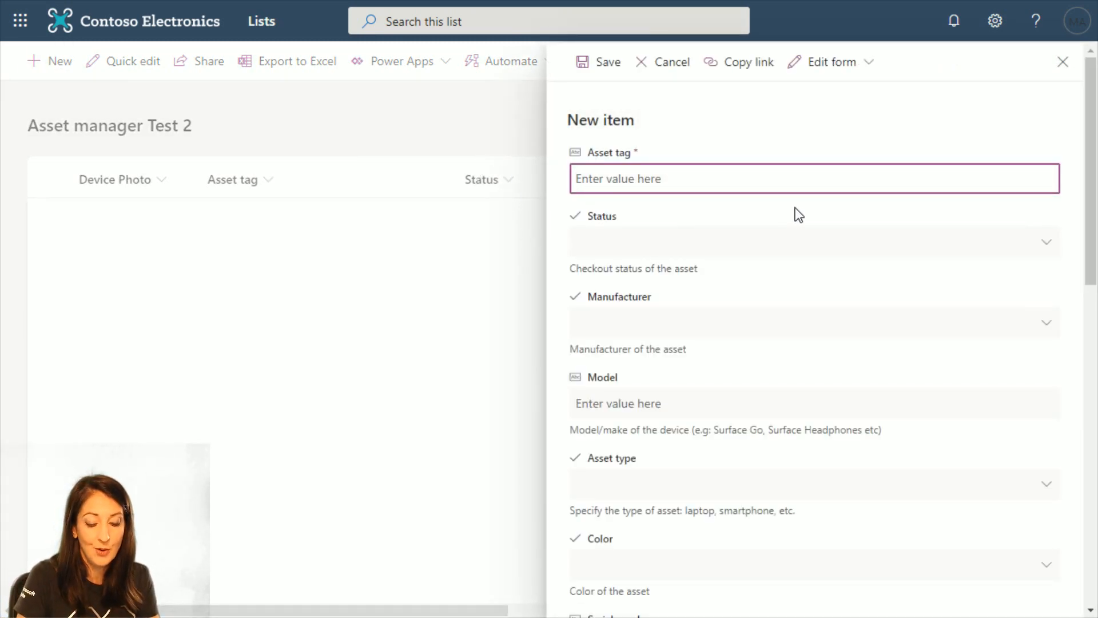
text(123)
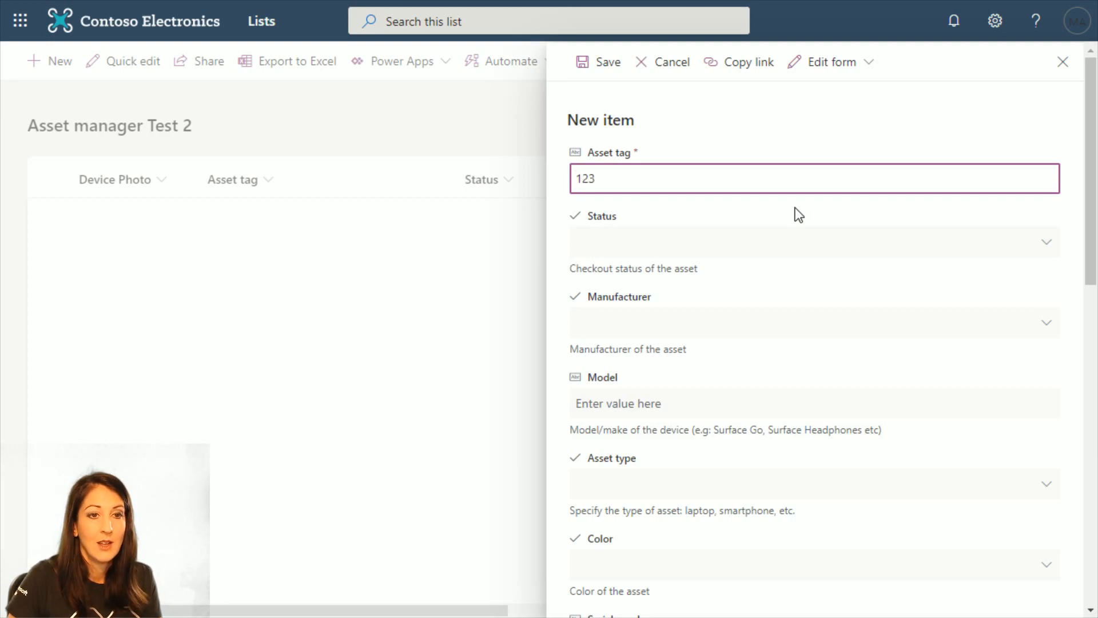
click(825, 238)
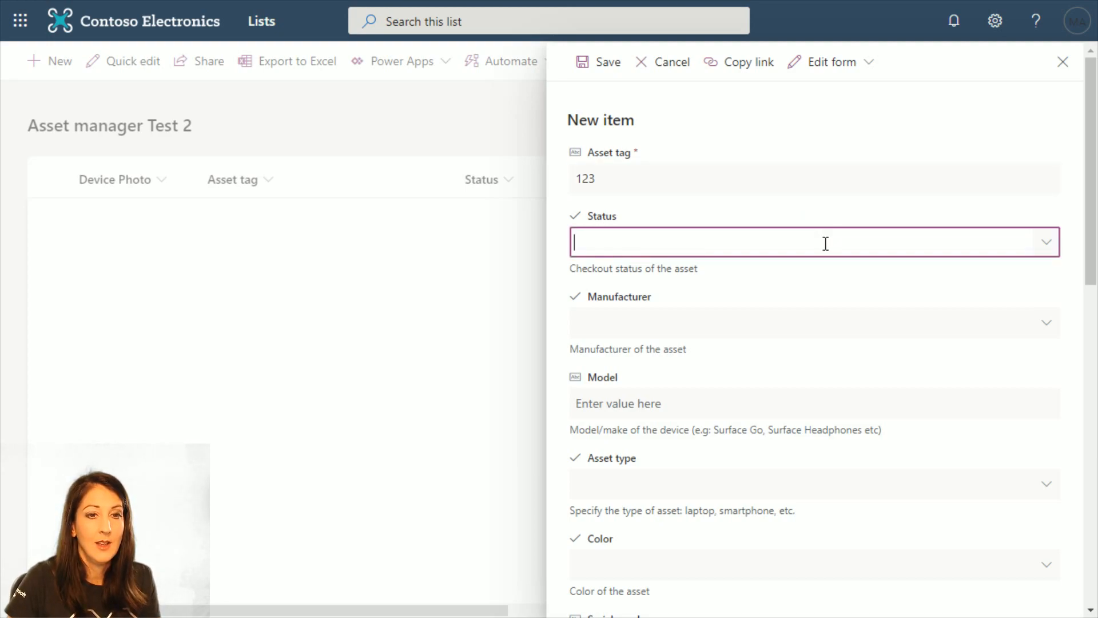
click(1044, 242)
click(595, 304)
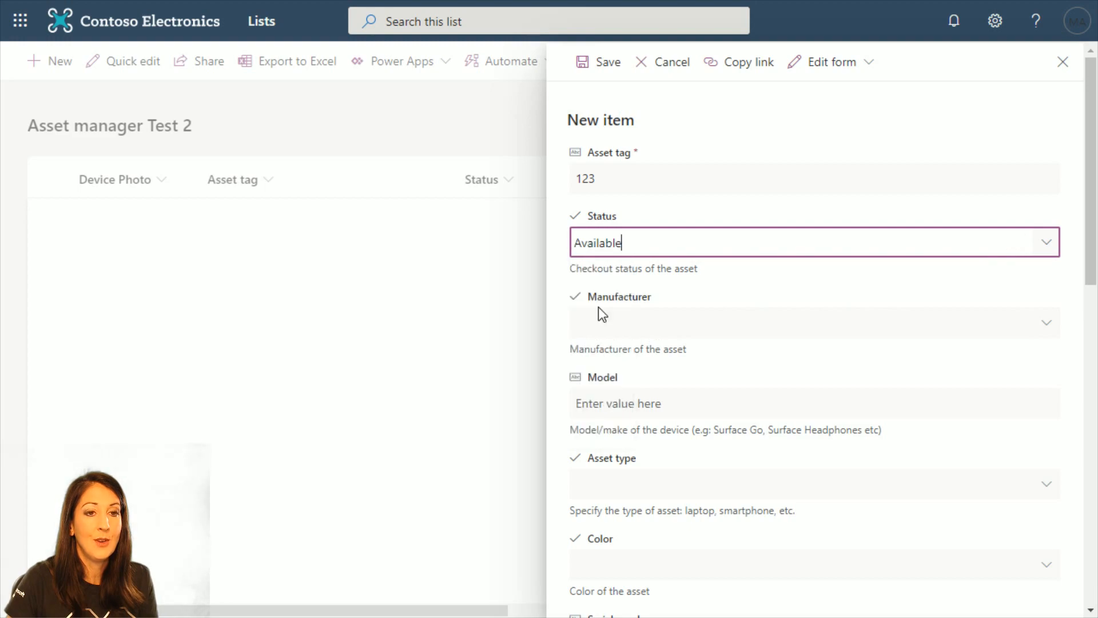
- Set the new item's manufacturer to Trey Research and its model to 789
click(1046, 324)
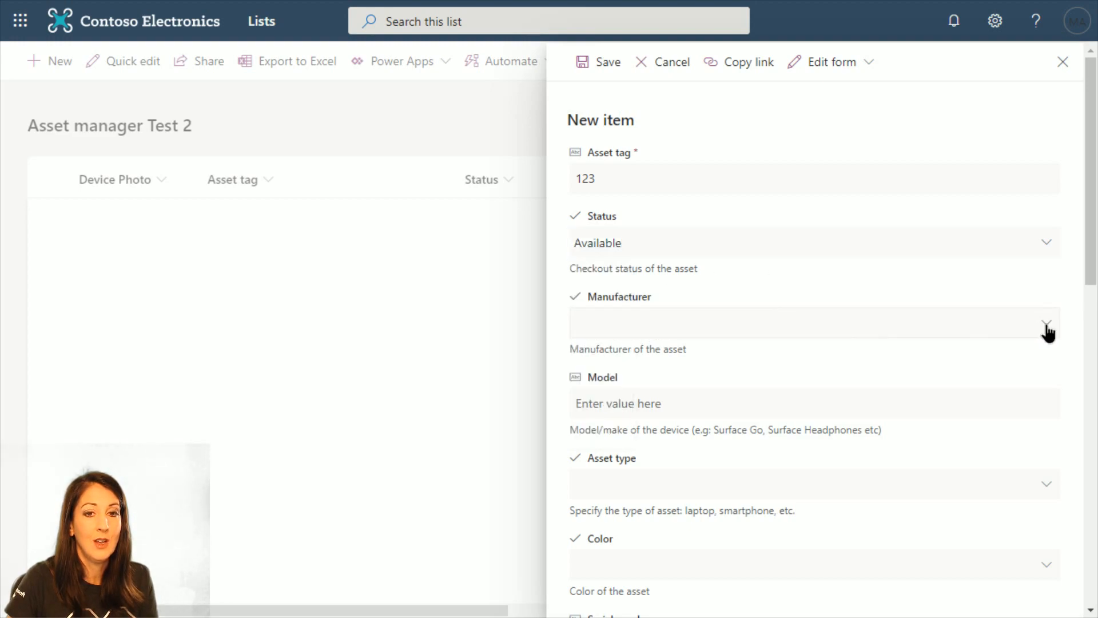
click(584, 417)
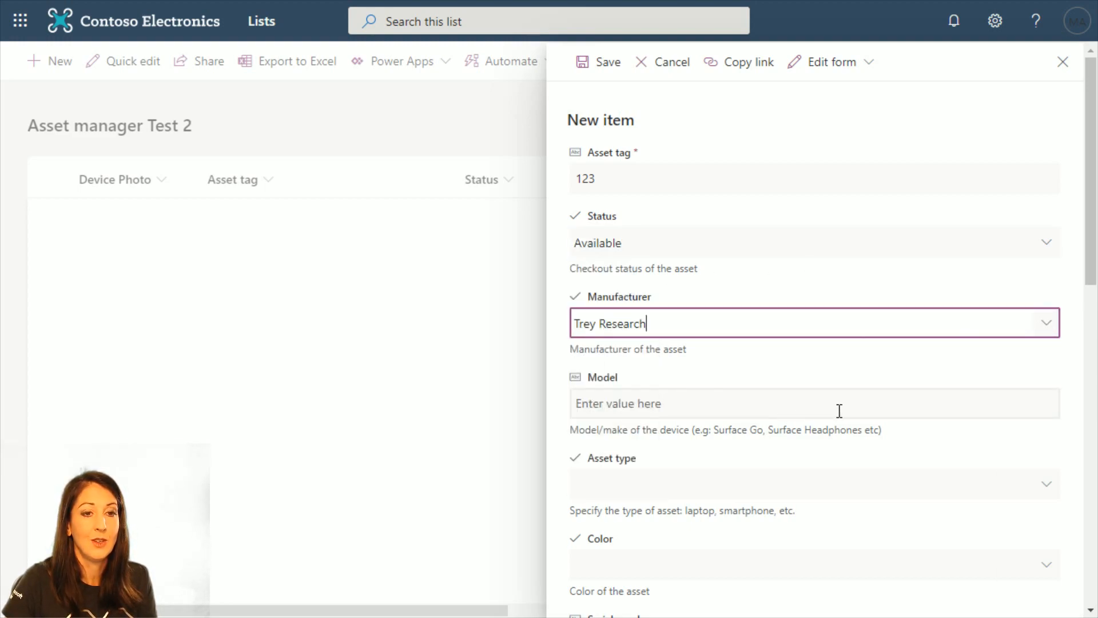
click(824, 410)
text(789)
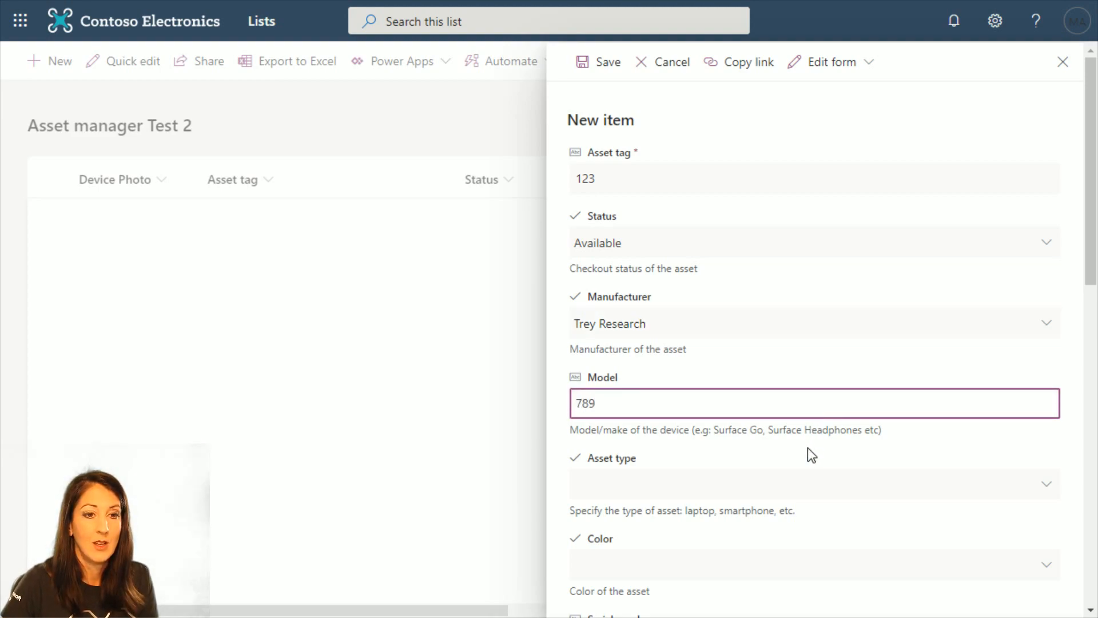
- Set the new item's asset type to Accessory and its color to Red
click(1046, 484)
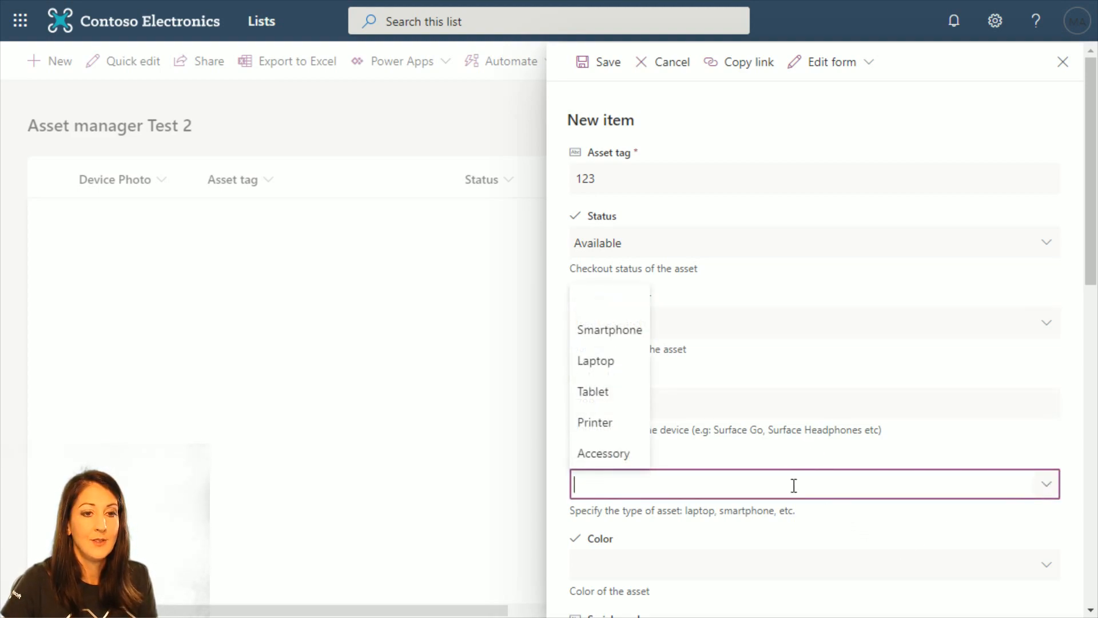
click(605, 455)
scroll(847, 455, down, 3)
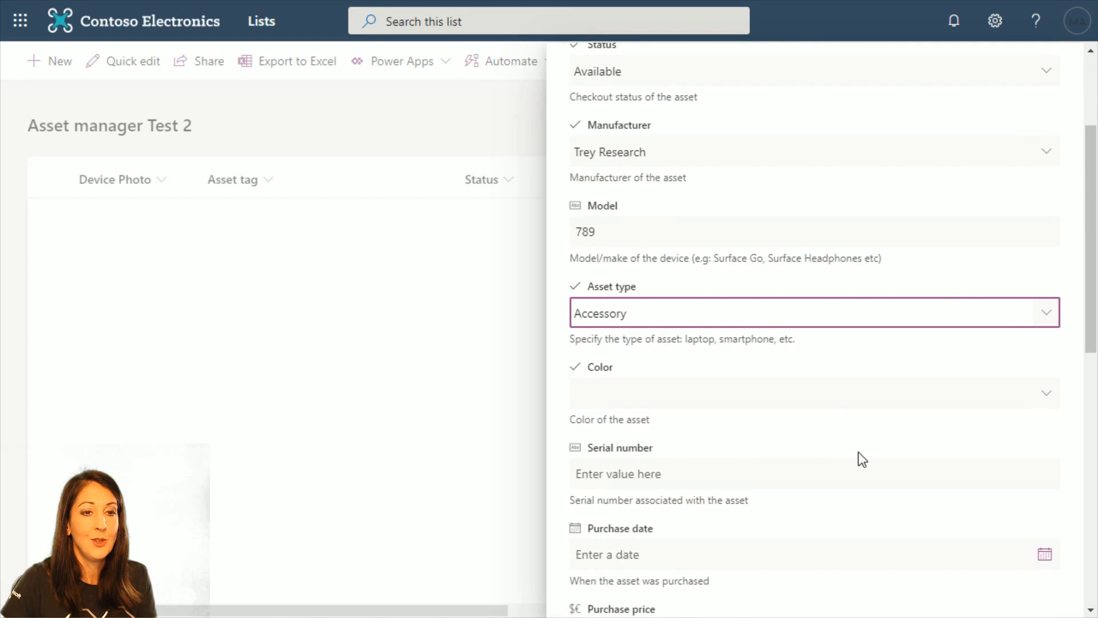
click(1053, 395)
click(598, 368)
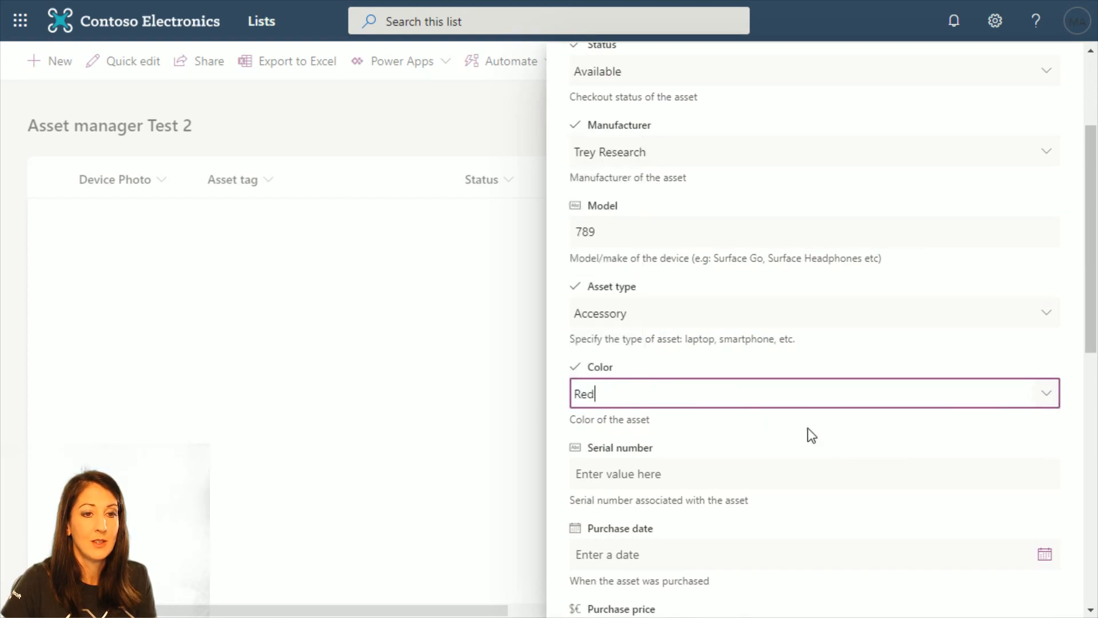
- Enter serial number 789456 and set the purchase date to 8/4/2020
click(937, 473)
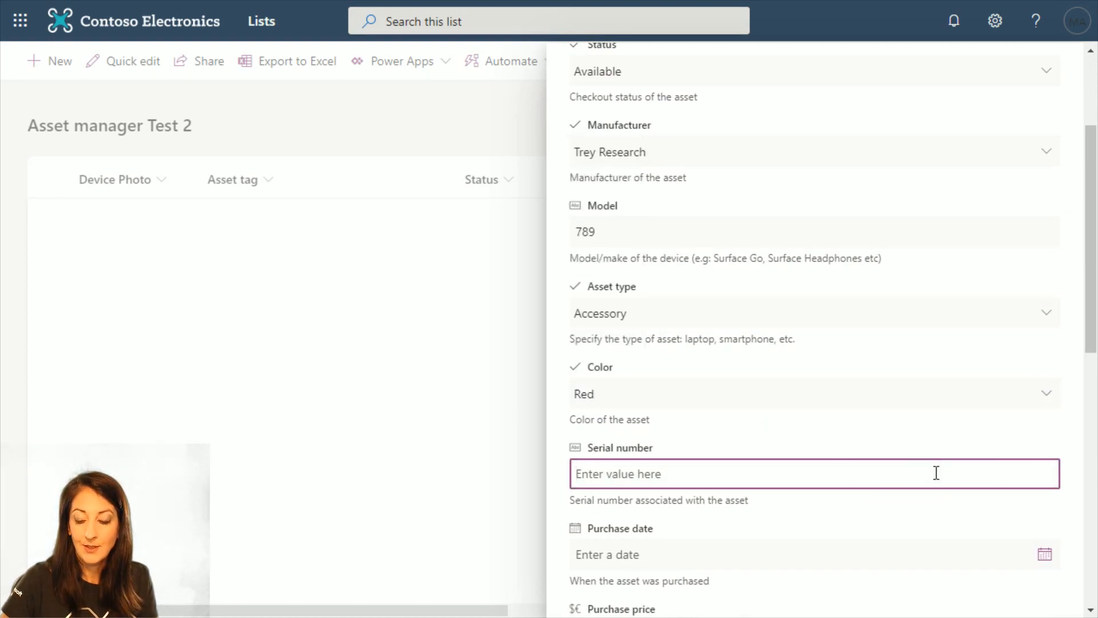
text(789456)
scroll(822, 544, down, 3)
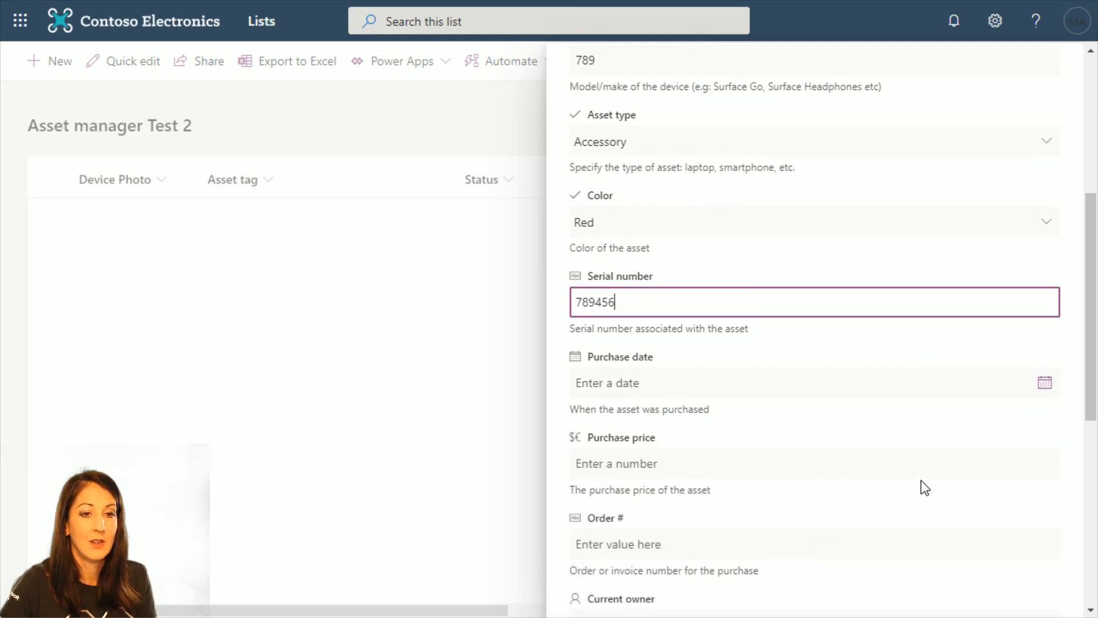
click(1036, 391)
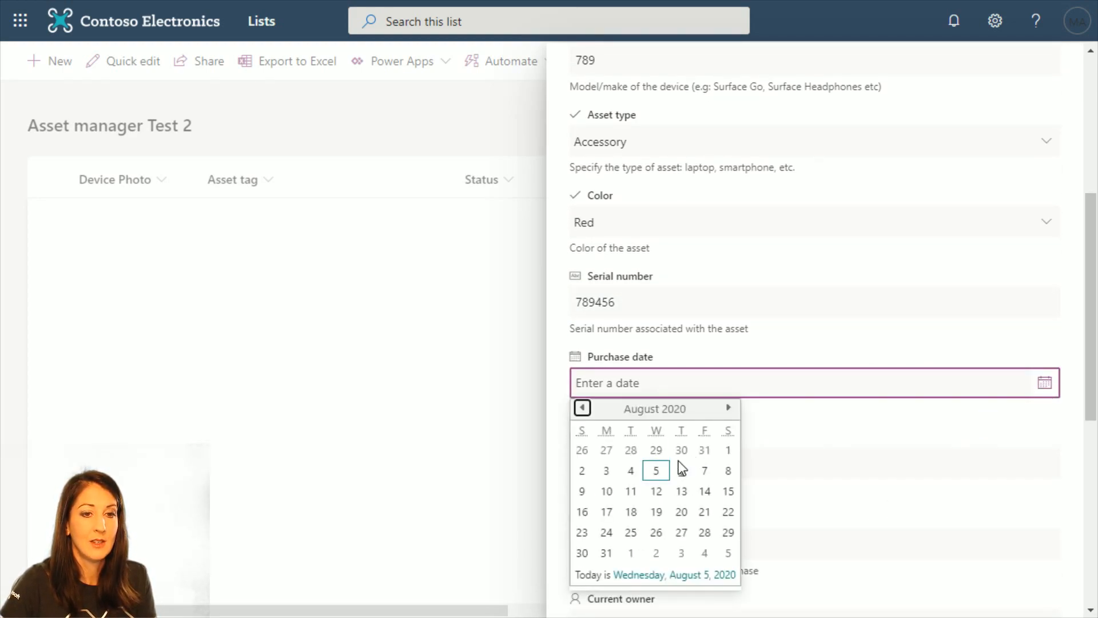
click(631, 471)
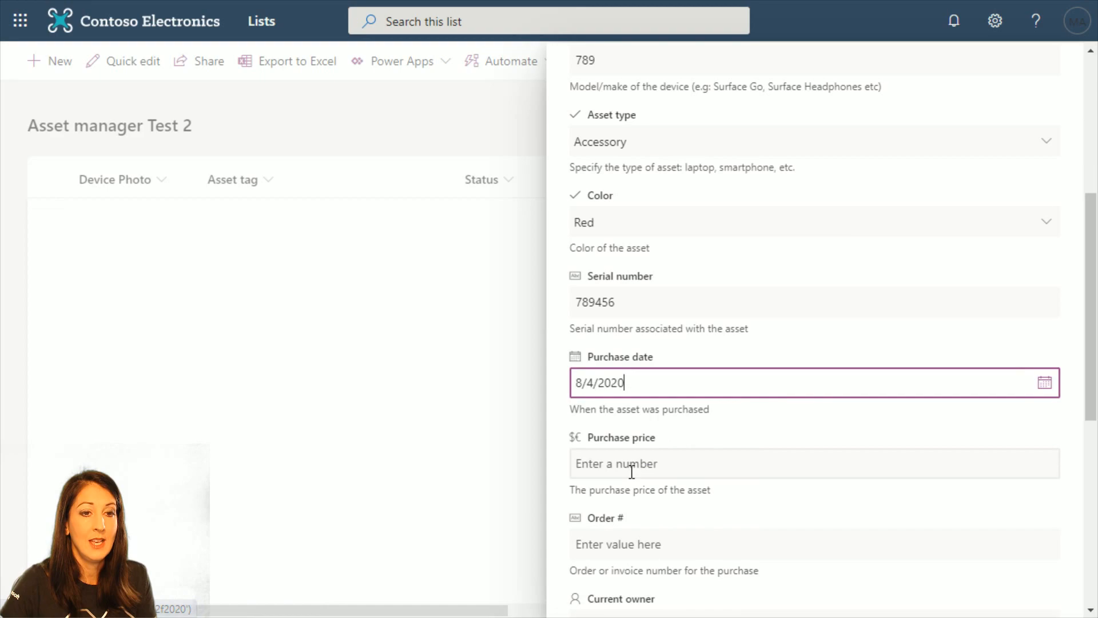
- Set the purchase price to 78 and fill in the item's order number
click(711, 467)
text(78)
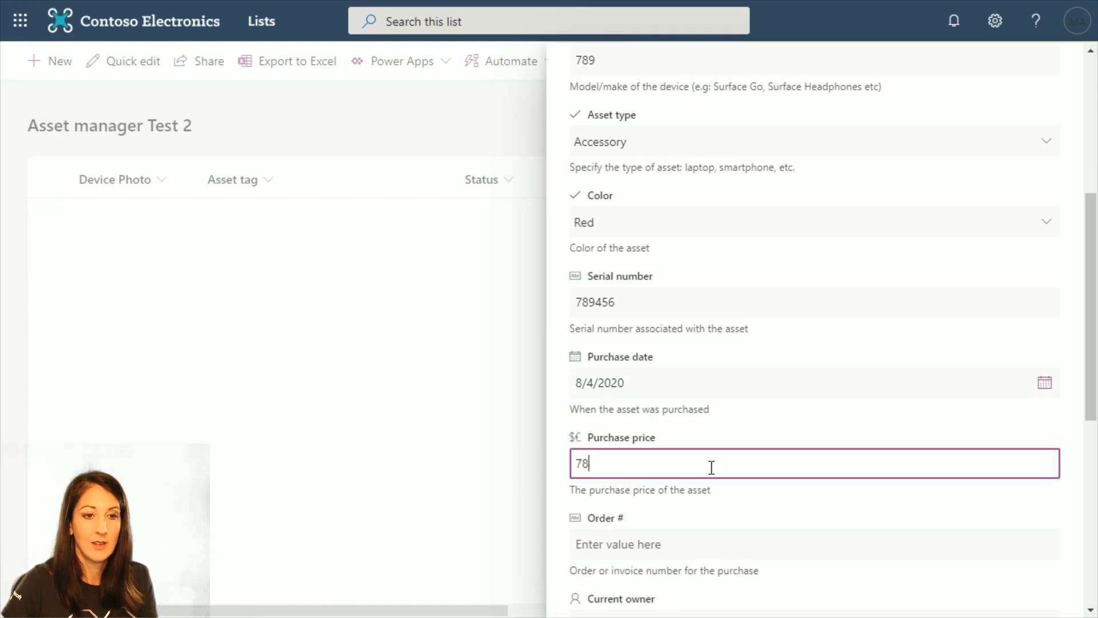
click(697, 554)
text(12345)
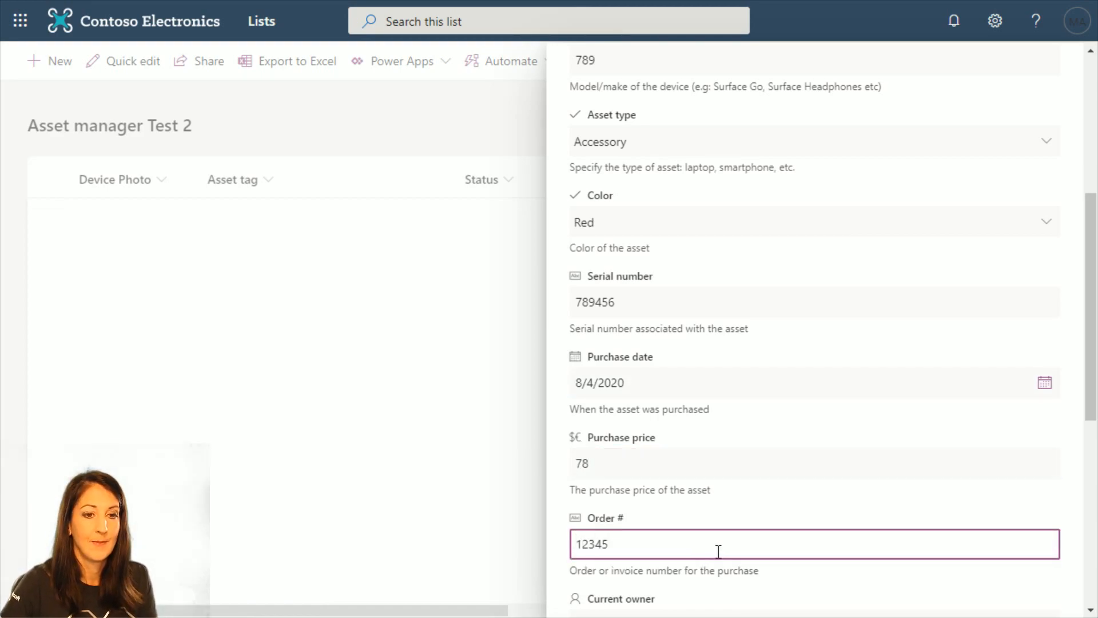
- Fill in the new item's current owner with a person found in the directory
scroll(690, 393, down, 6)
click(707, 192)
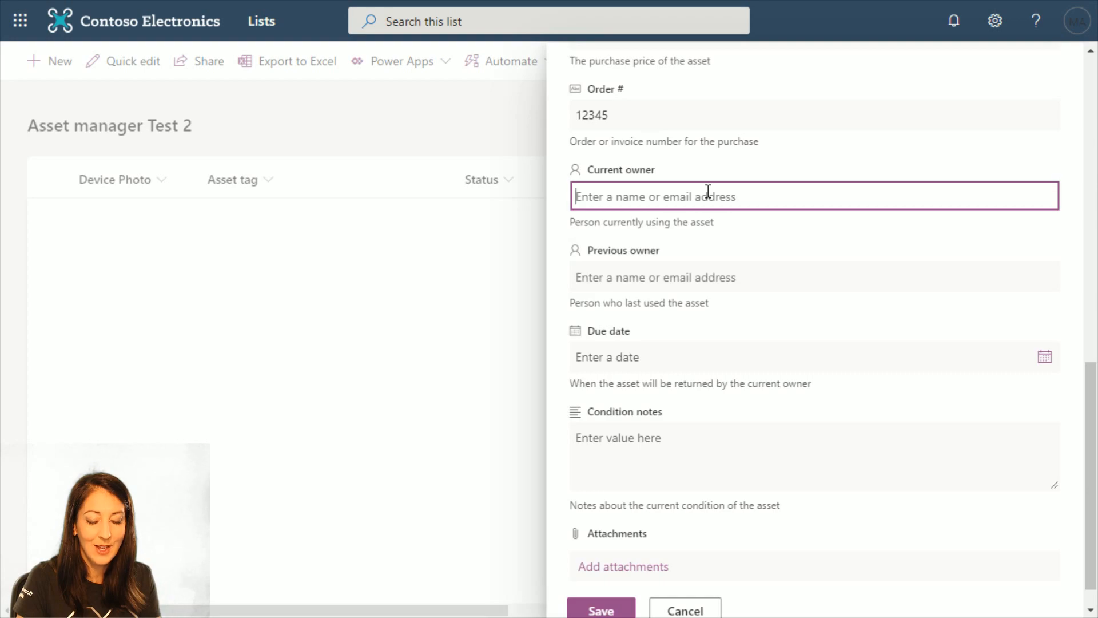
text(ade)
click(700, 233)
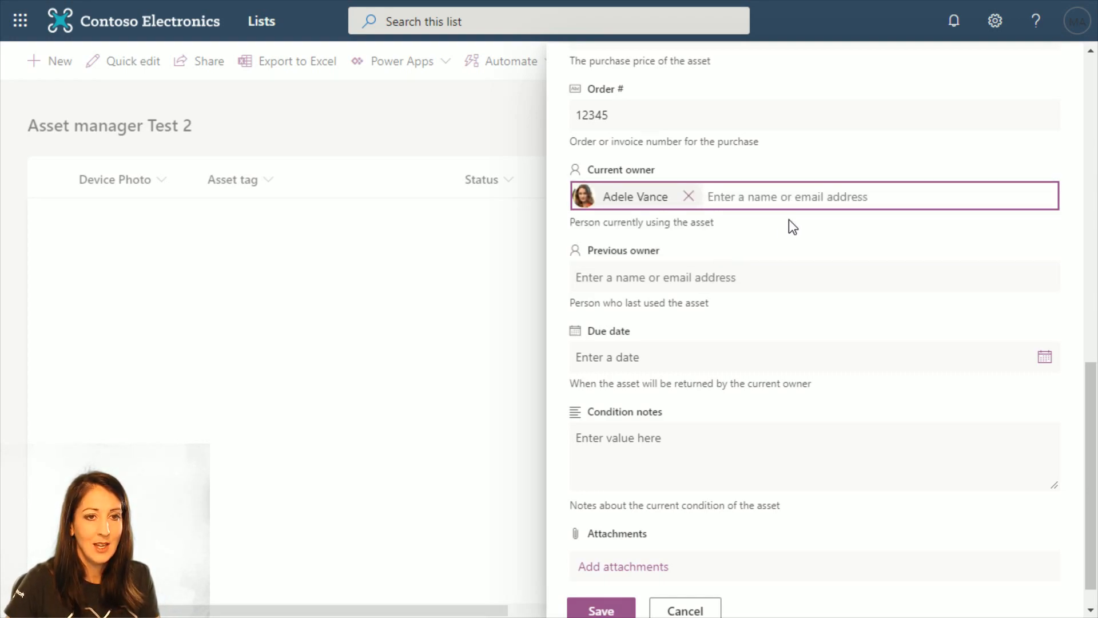
- Look up a person in the directory and assign them as the item's previous owner
click(743, 281)
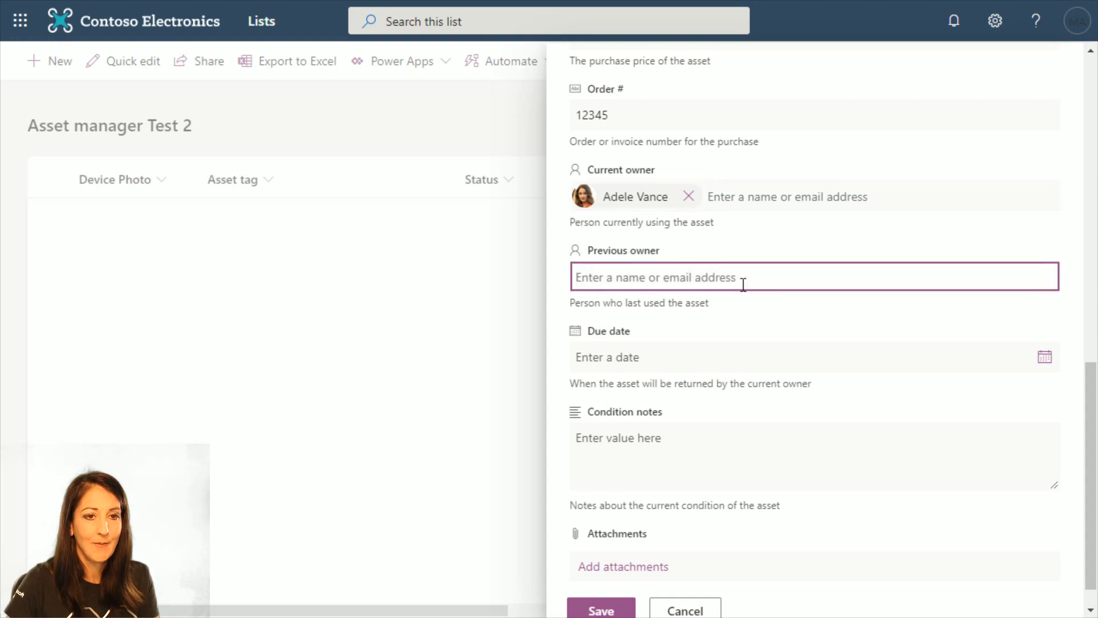
text(joan)
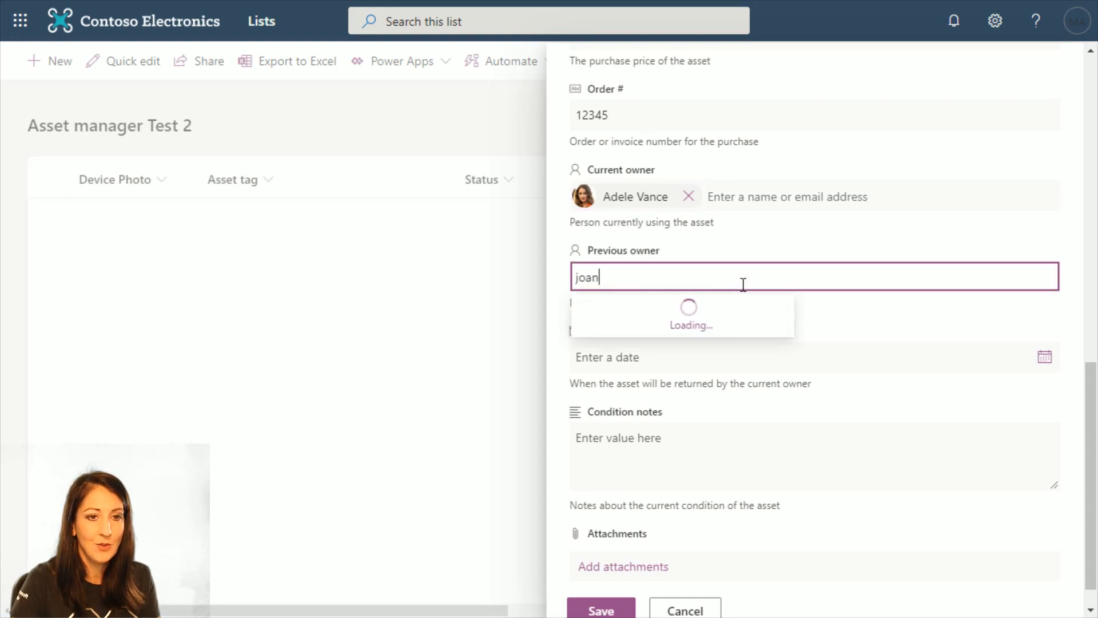
key(BackSpace)
key(BackSpace)
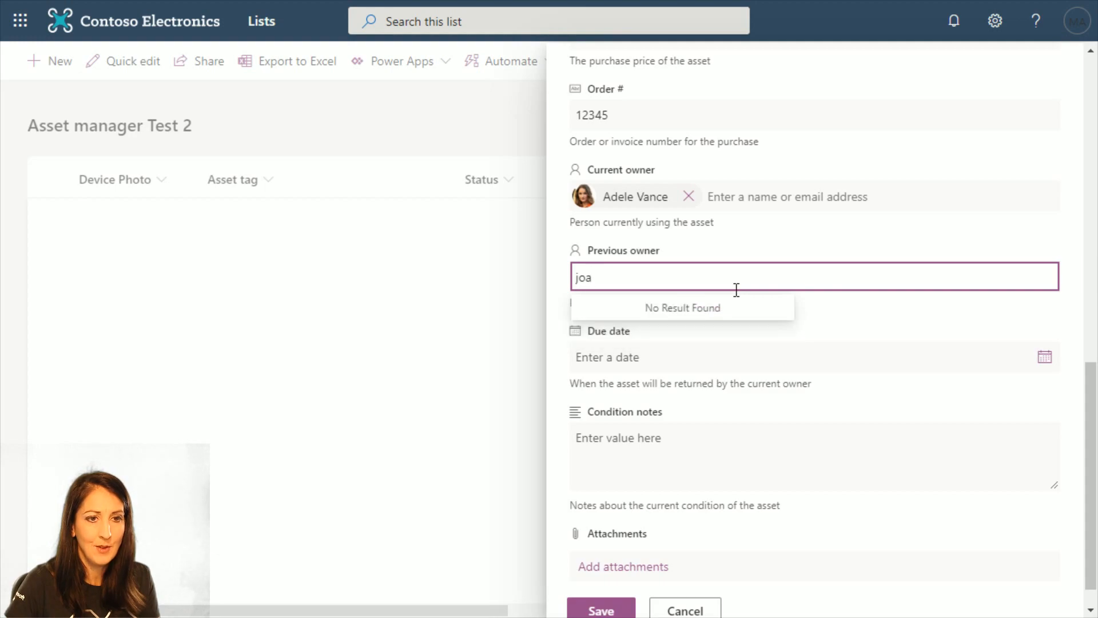
text(n)
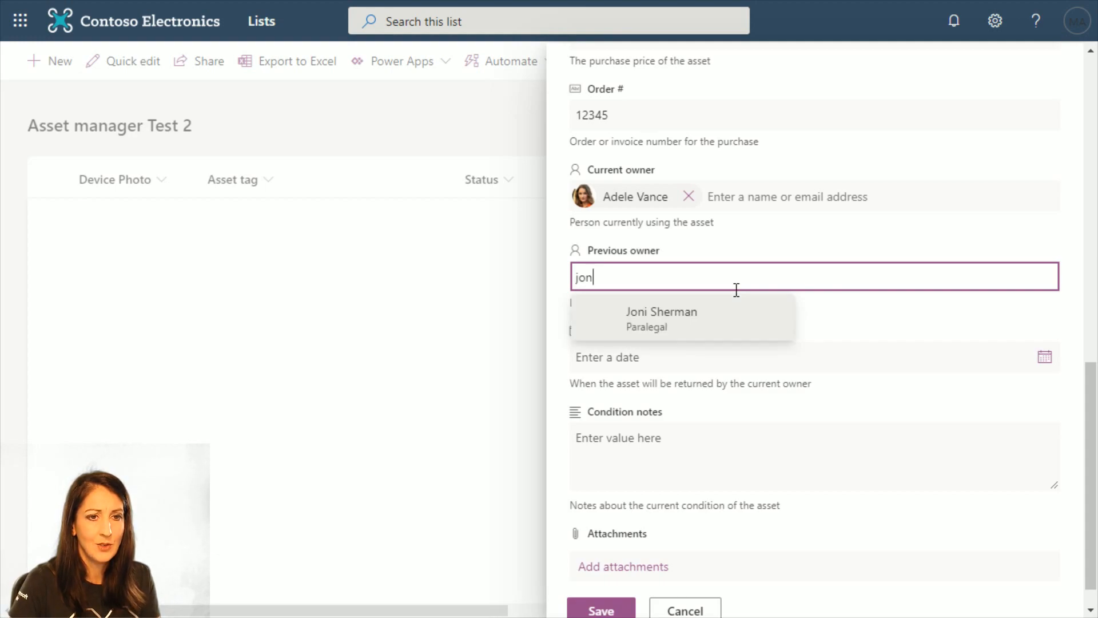
click(721, 325)
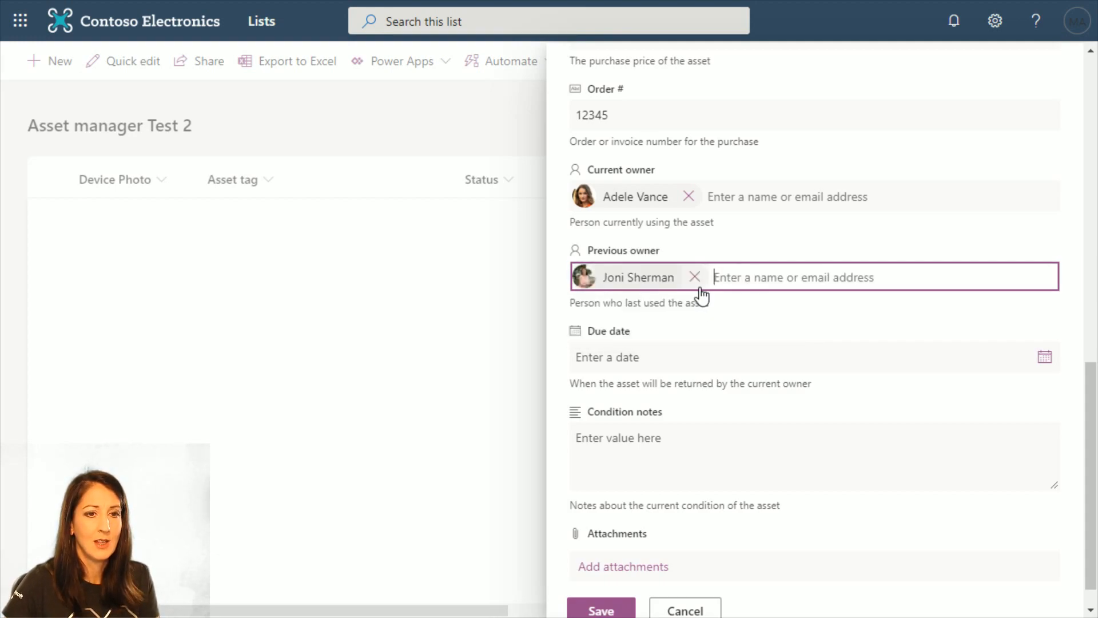
- Replace the item's previous owner with a different person from the directory
text(de)
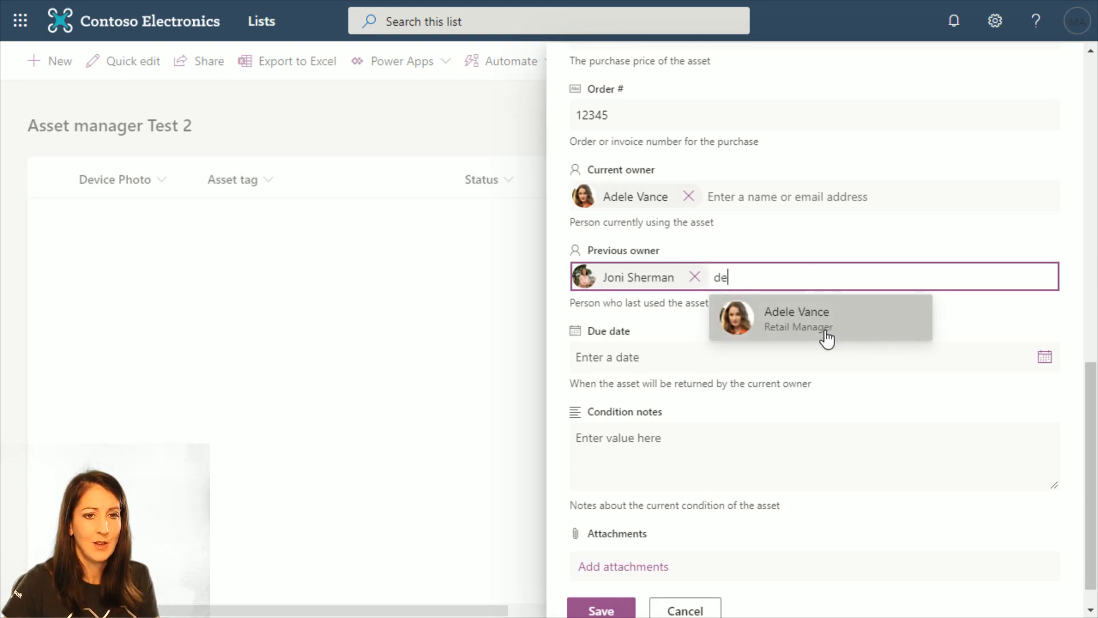
text(b)
click(824, 319)
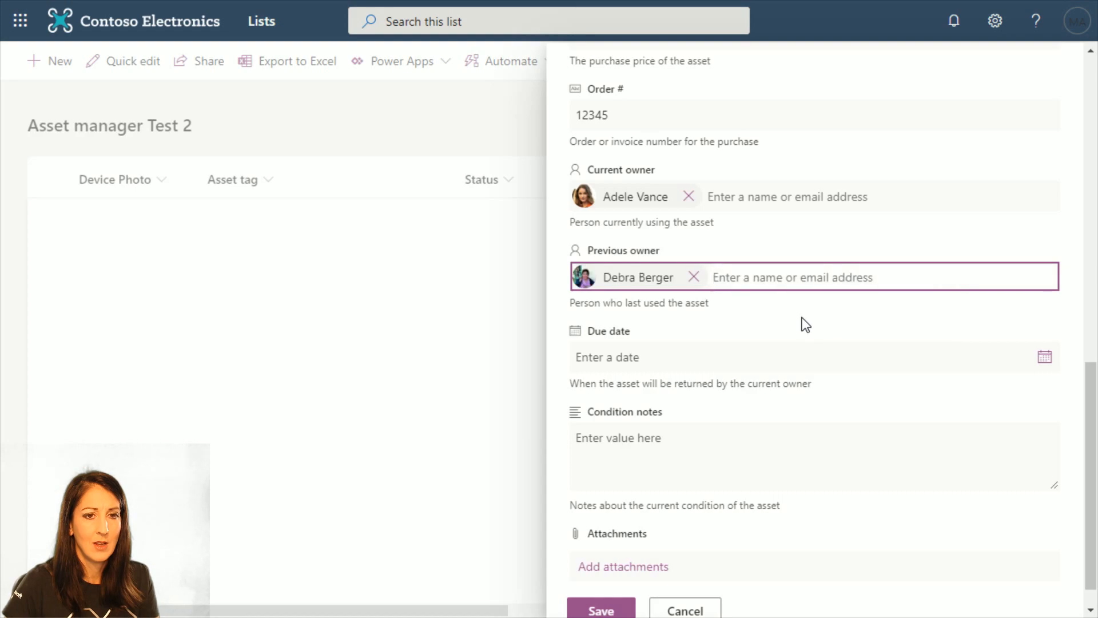
- Set the due date to 10/1, enter "stuff" as the condition notes, and save the item
click(678, 361)
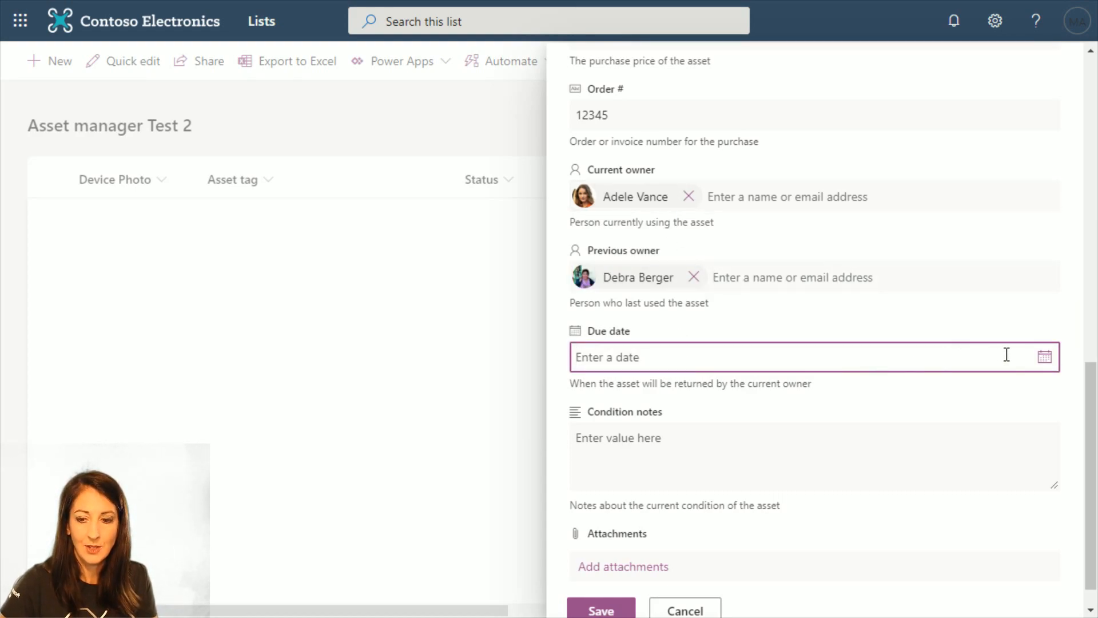
text(10/1)
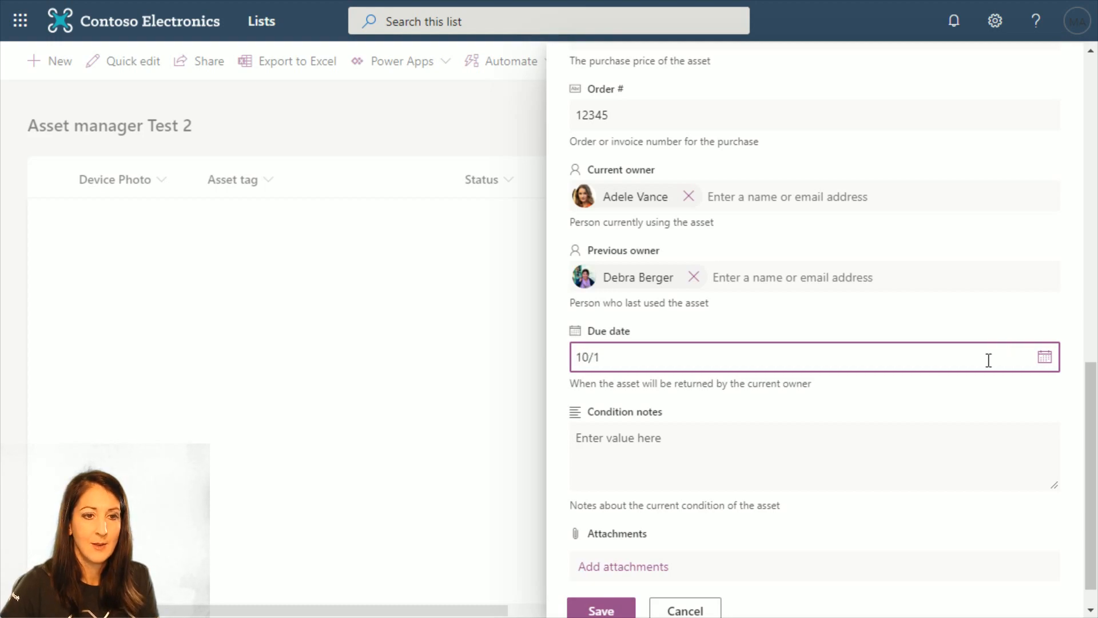
click(784, 456)
text(stuff)
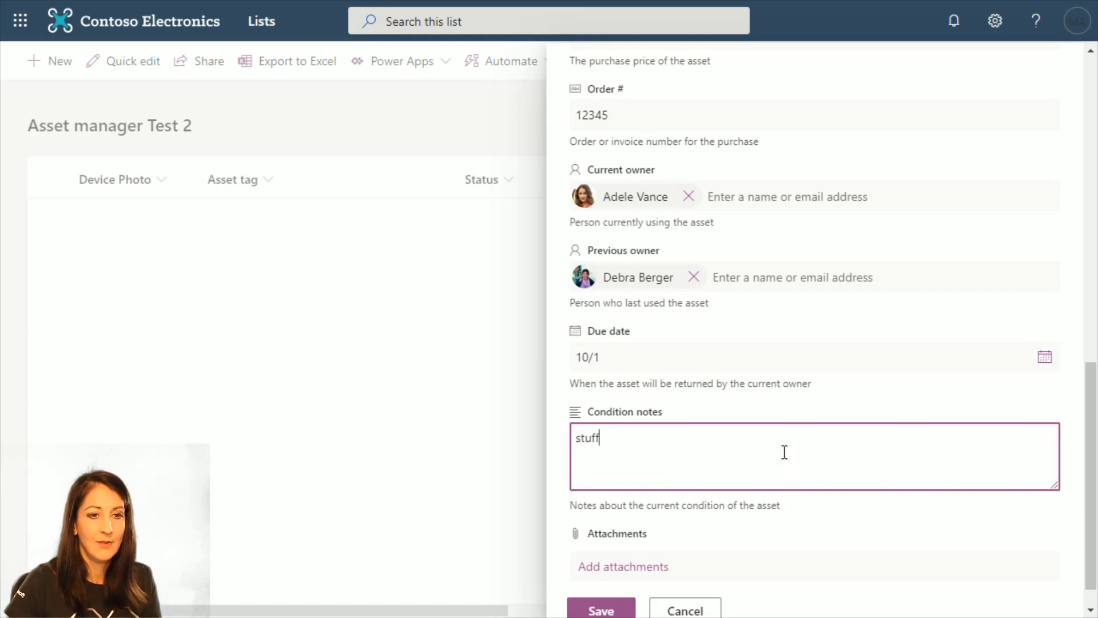
scroll(801, 461, down, 1)
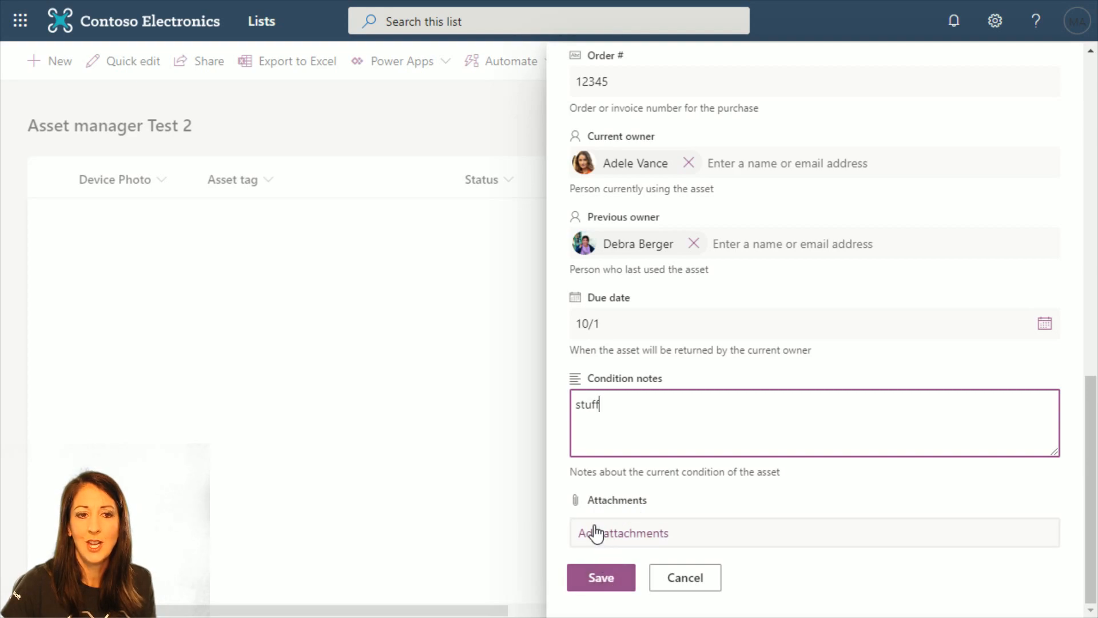
click(595, 581)
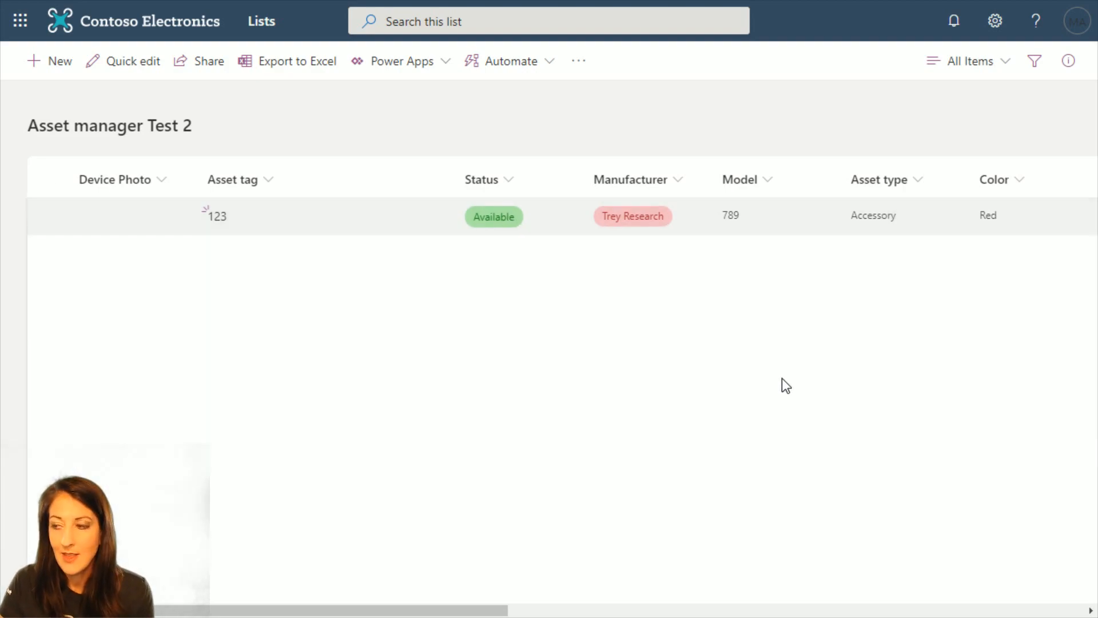
- Exit full screen and copy the env=WebViewList parameter from the Asset manager Test 2 list's URL
key(F11)
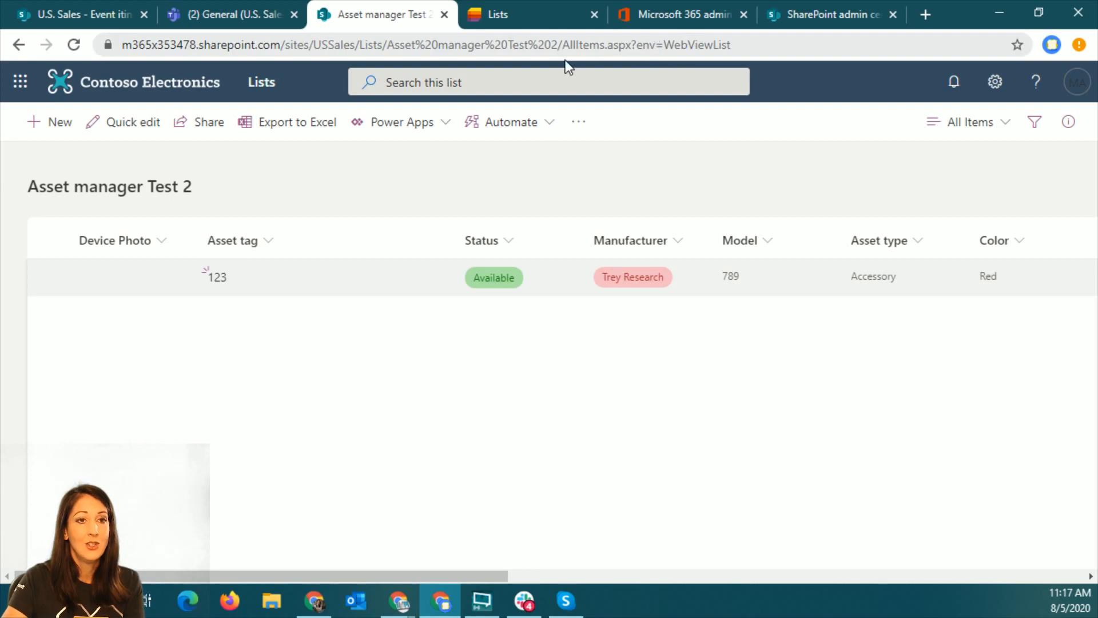
click(653, 46)
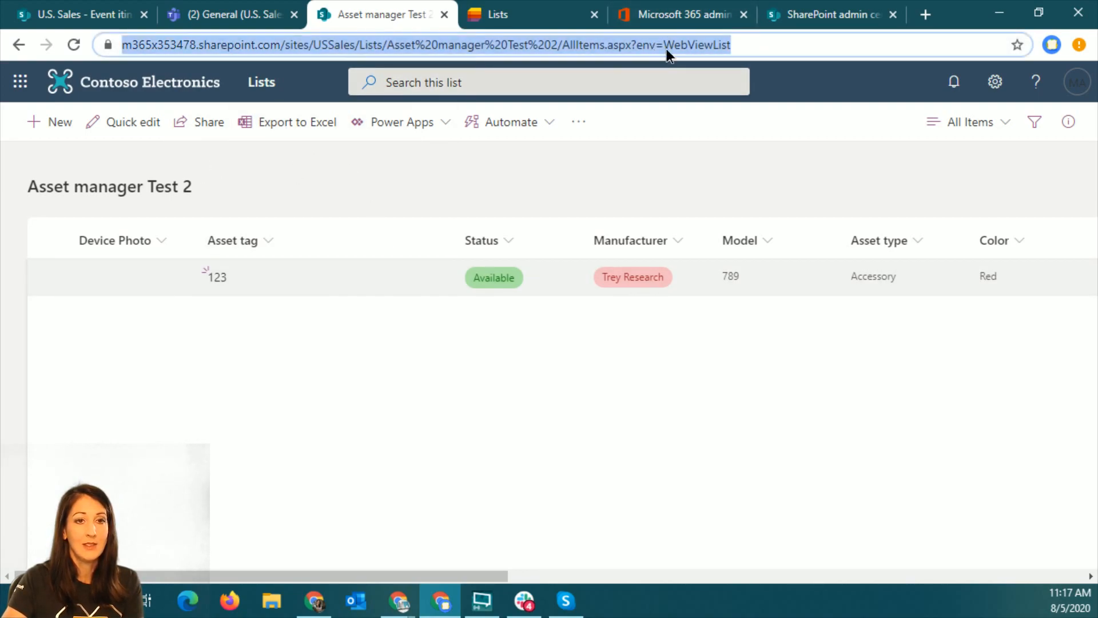
click(666, 48)
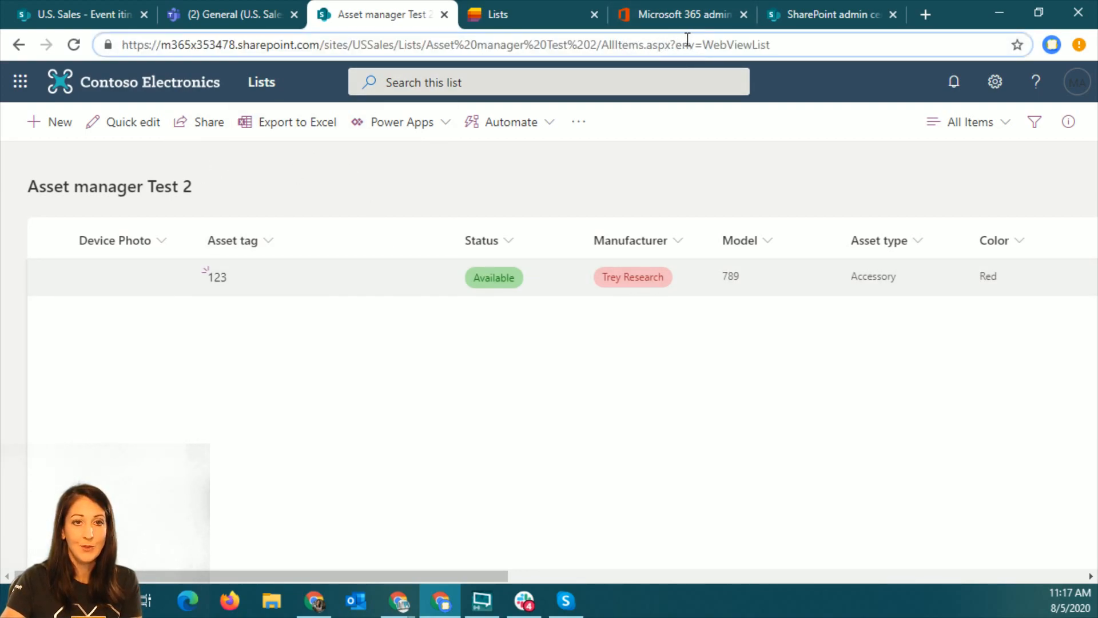
drag(676, 46, 804, 46)
key(ctrl+c)
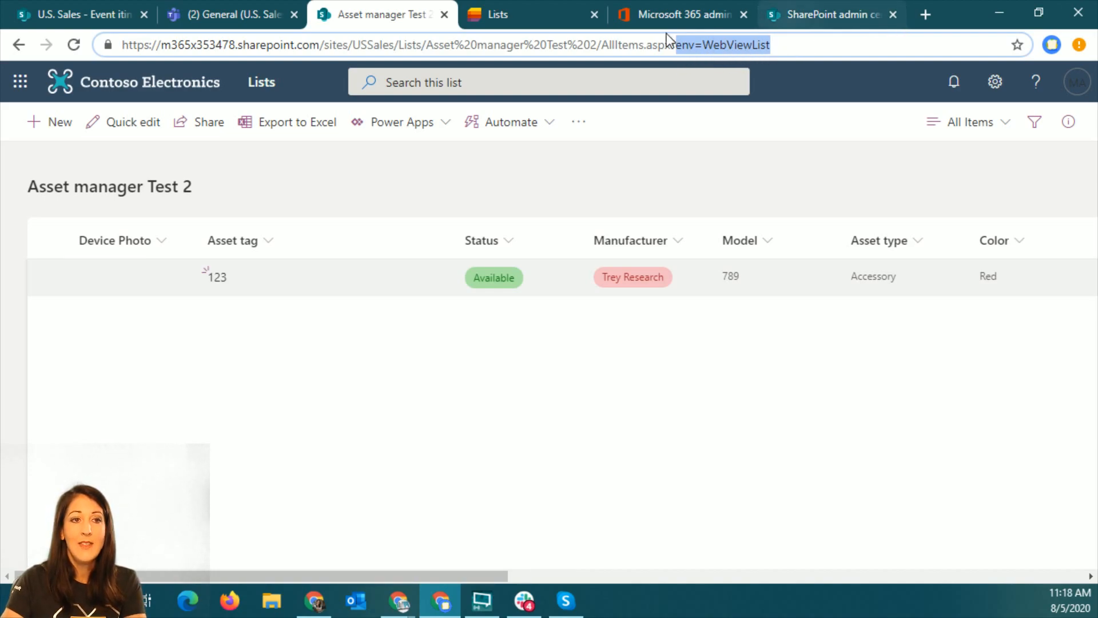
- Switch to the U.S. Sales Event itinerary page and open the tenant's root site by removing the path from its URL
click(66, 12)
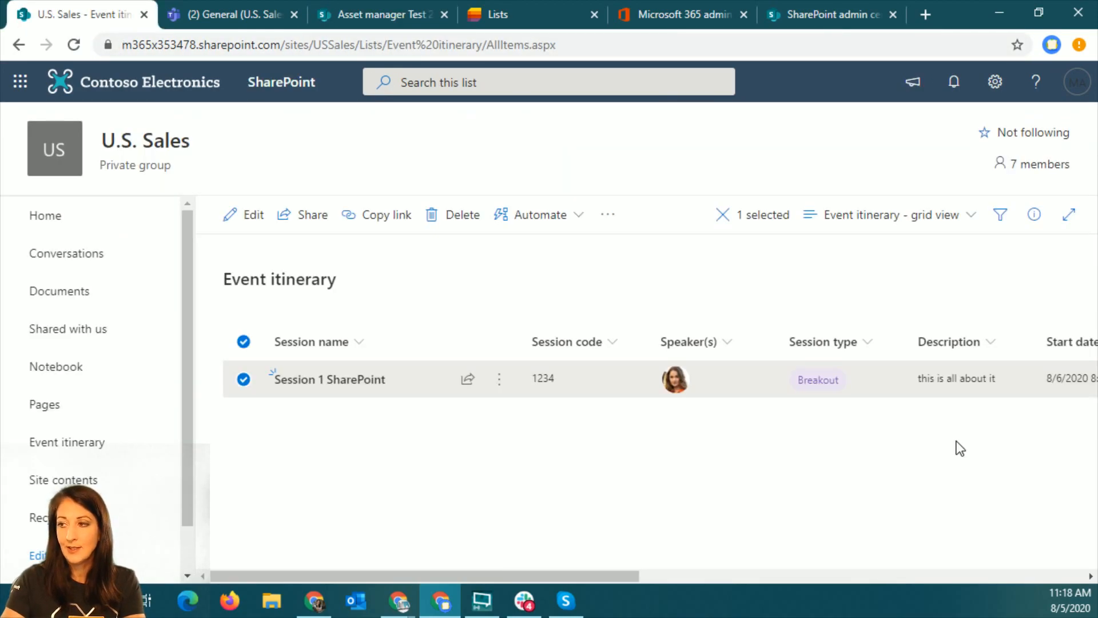
click(273, 44)
click(322, 44)
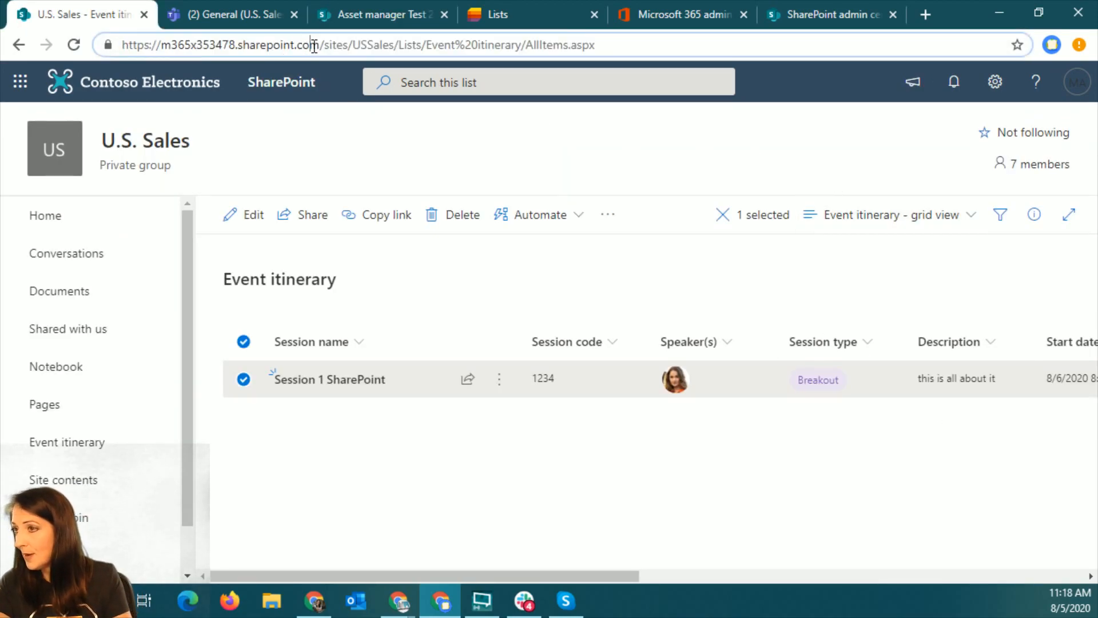
drag(323, 44, 694, 41)
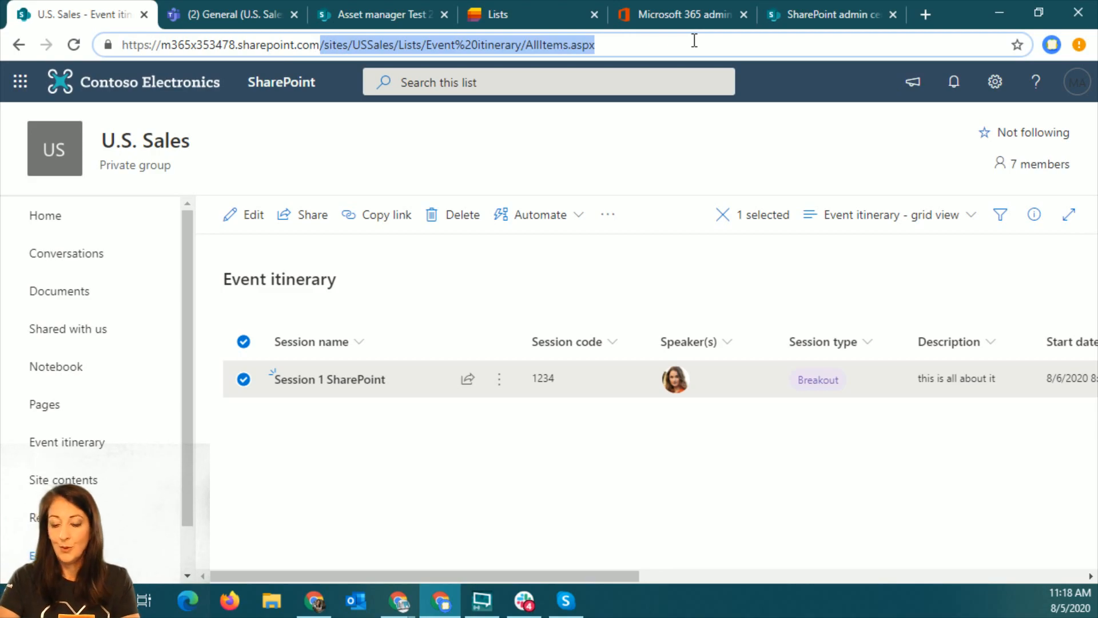
key(BackSpace)
key(Return)
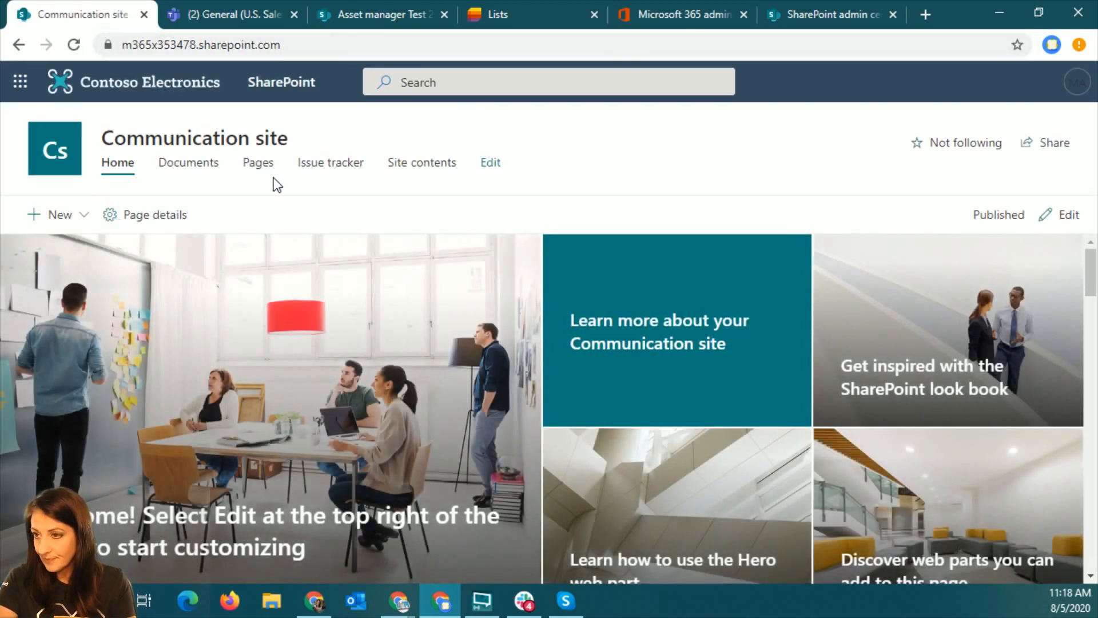
- Create a list named "Test New Thing" on the Communication site
click(31, 215)
click(68, 250)
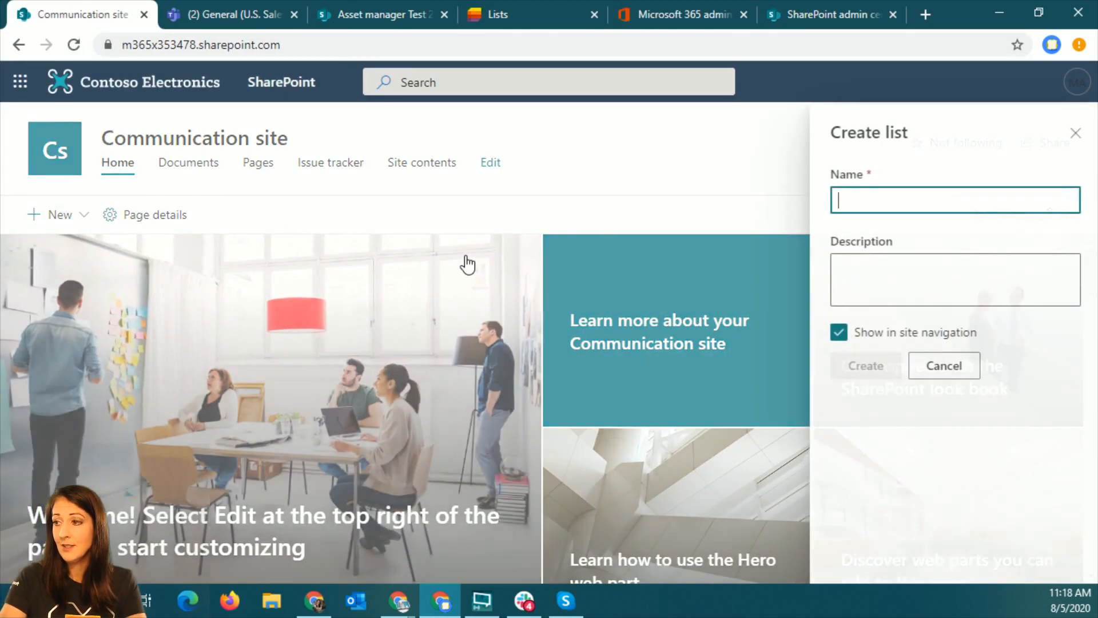
text(Test)
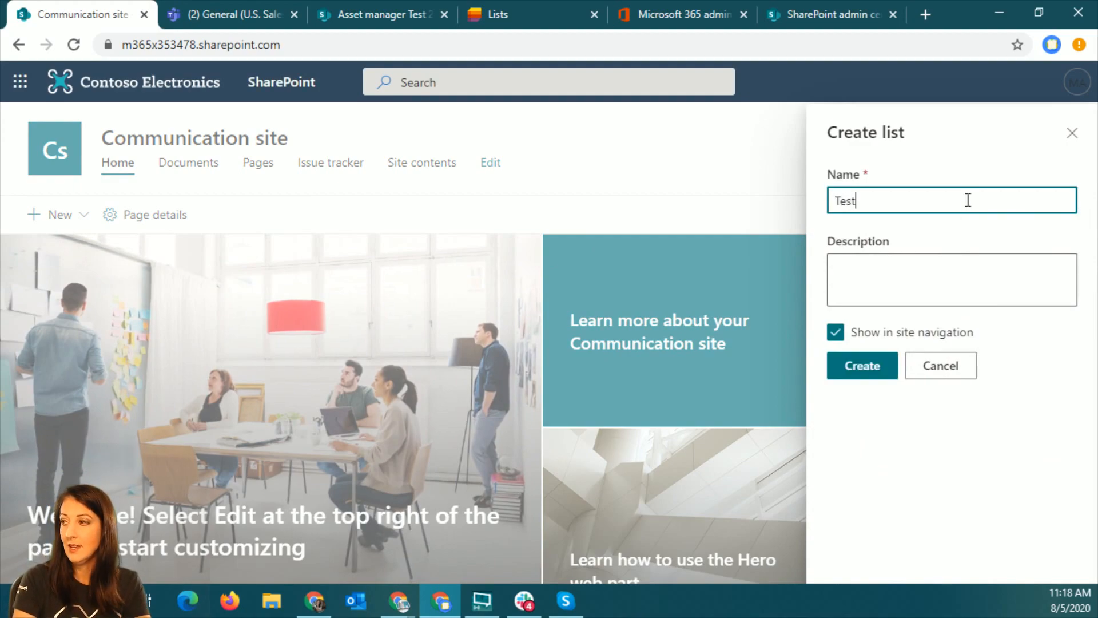
text( N)
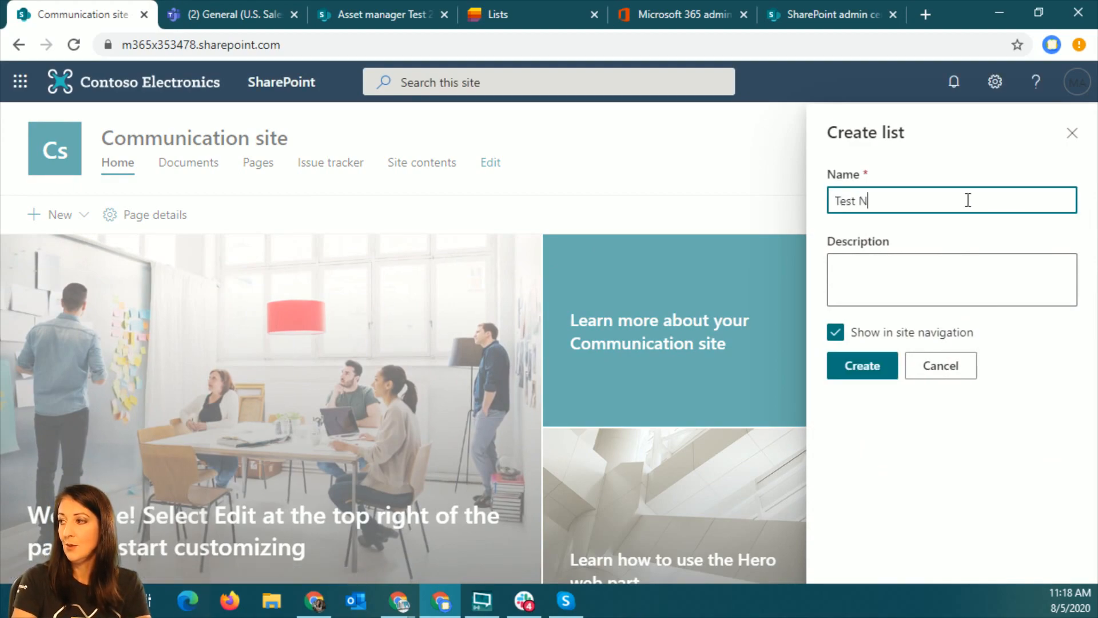
text(ew Thing)
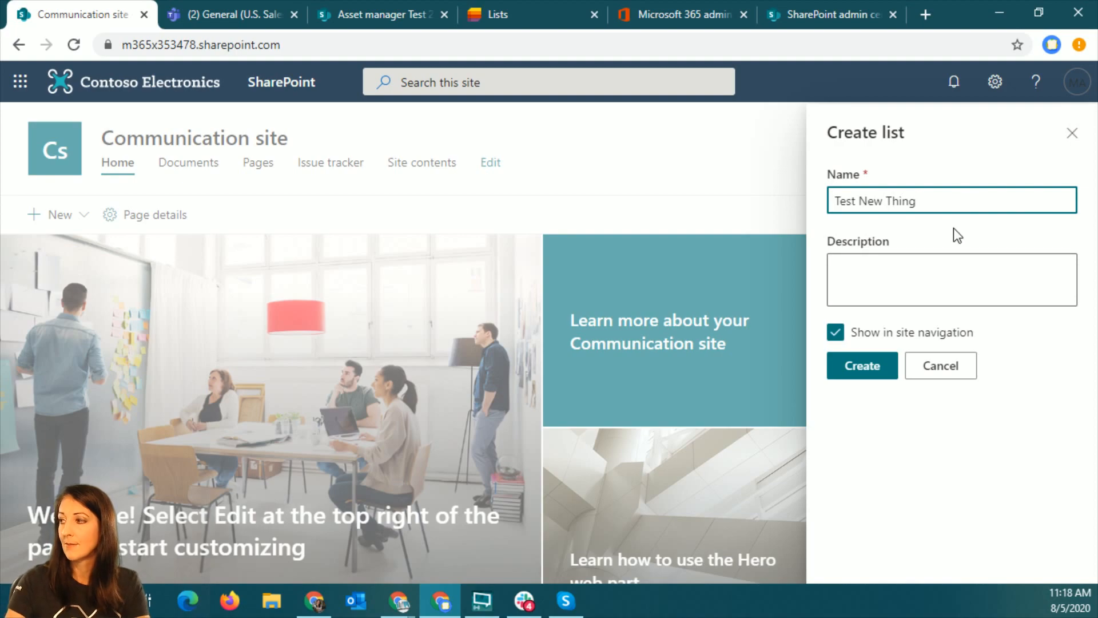
click(861, 369)
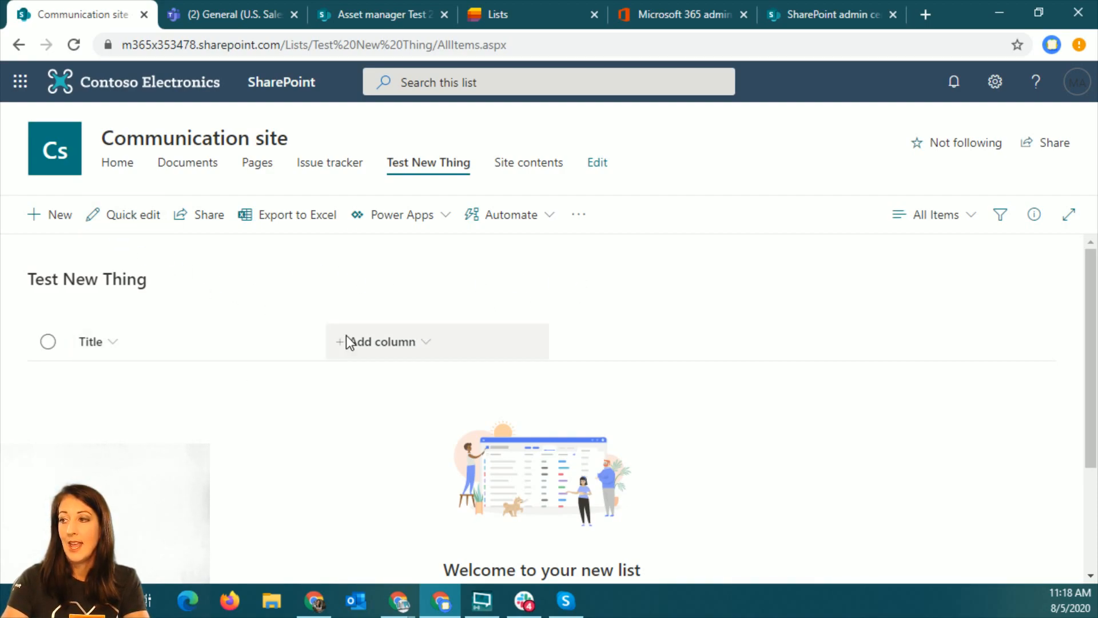
- Append ?env=WebViewList to the Test New Thing list's URL and load it in the Lists view
click(503, 46)
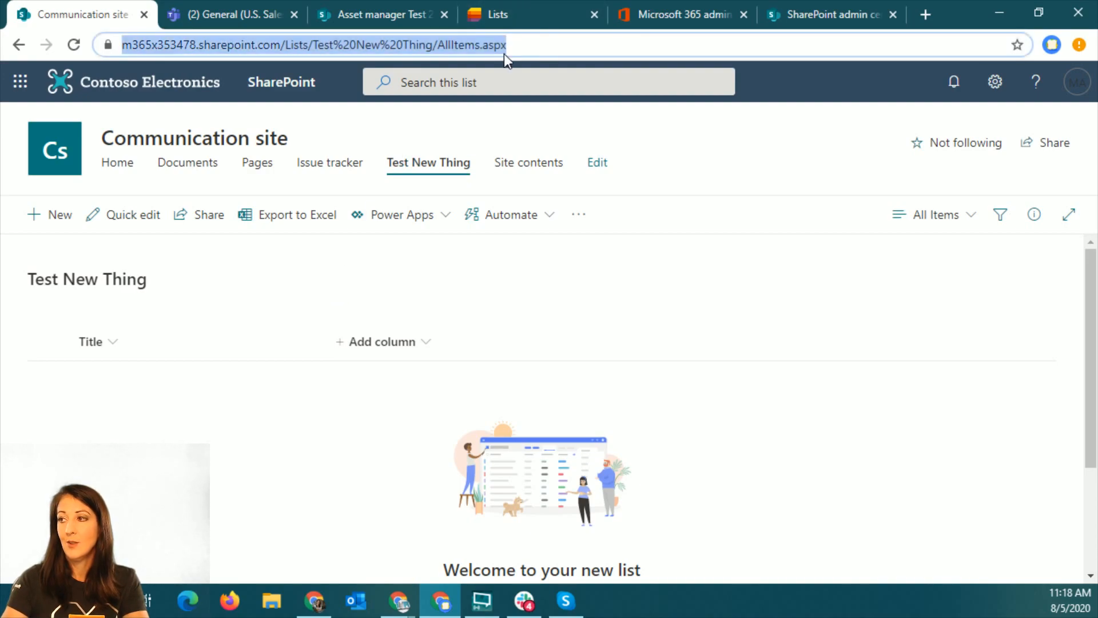
key(End)
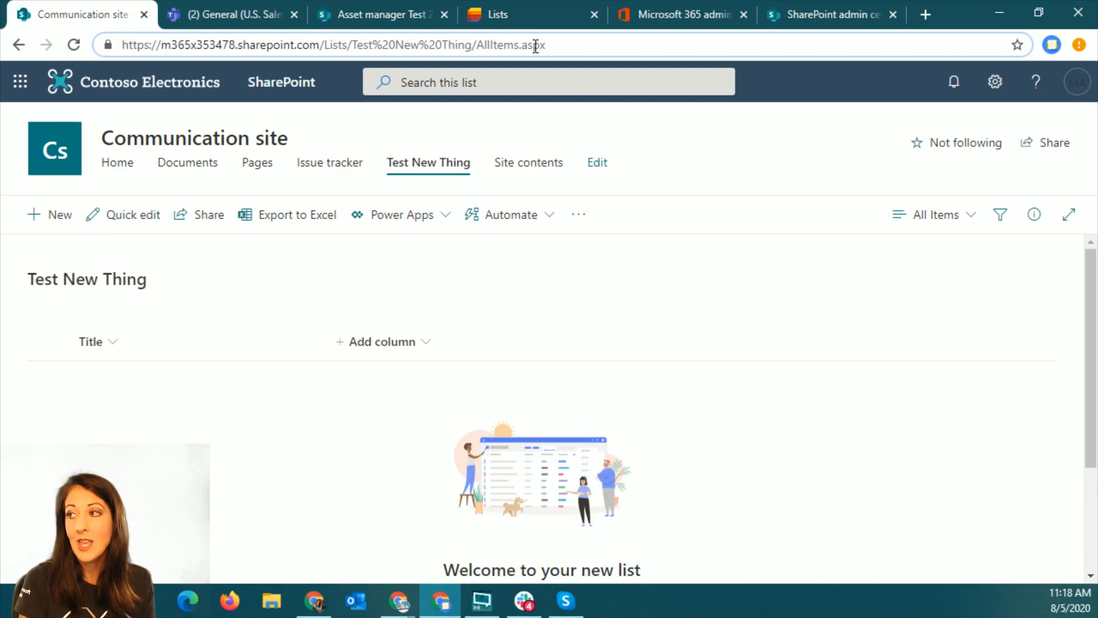
key(ctrl+v)
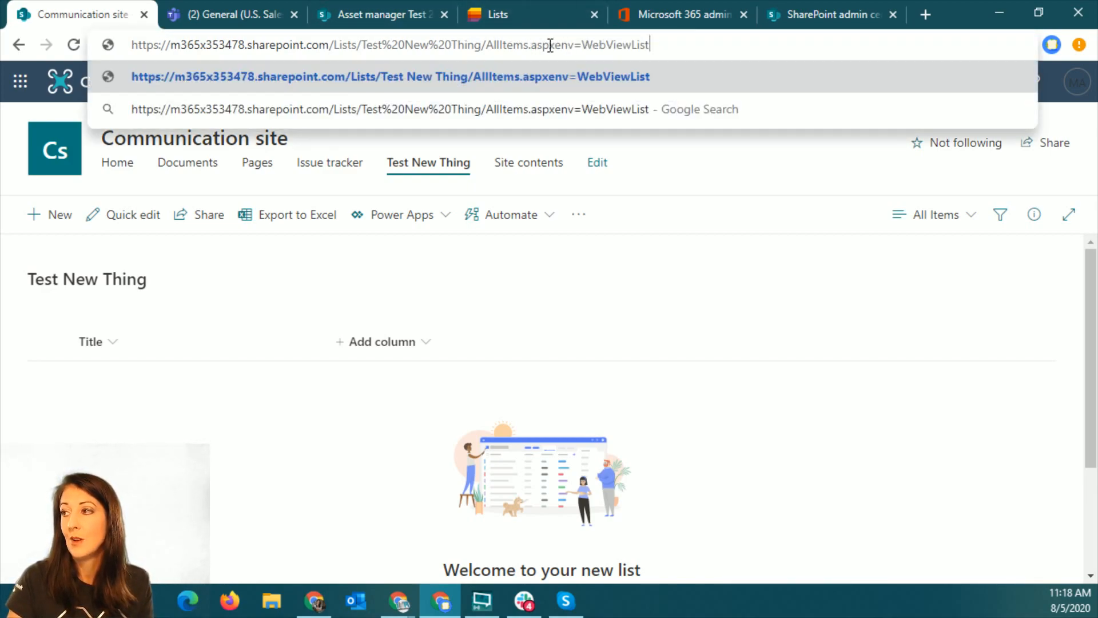
click(555, 44)
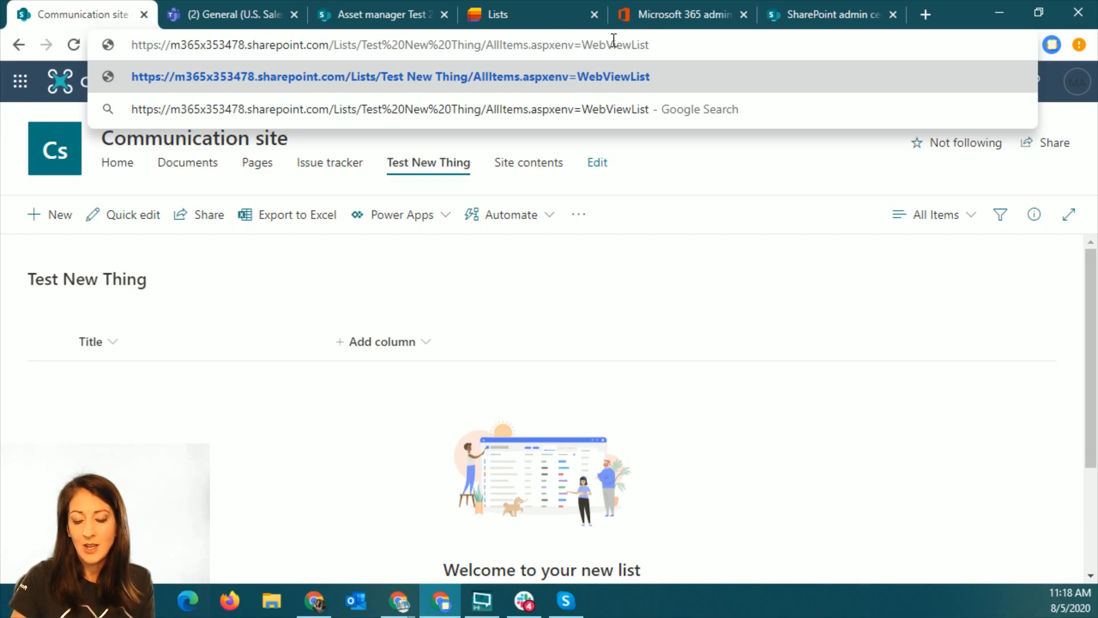
text(?)
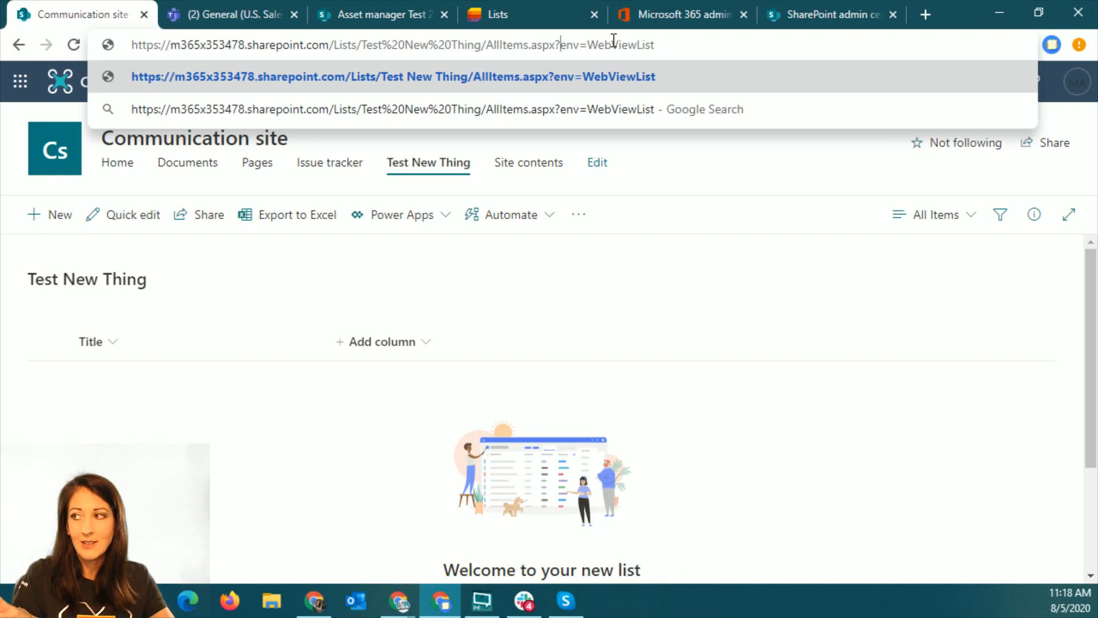
key(Return)
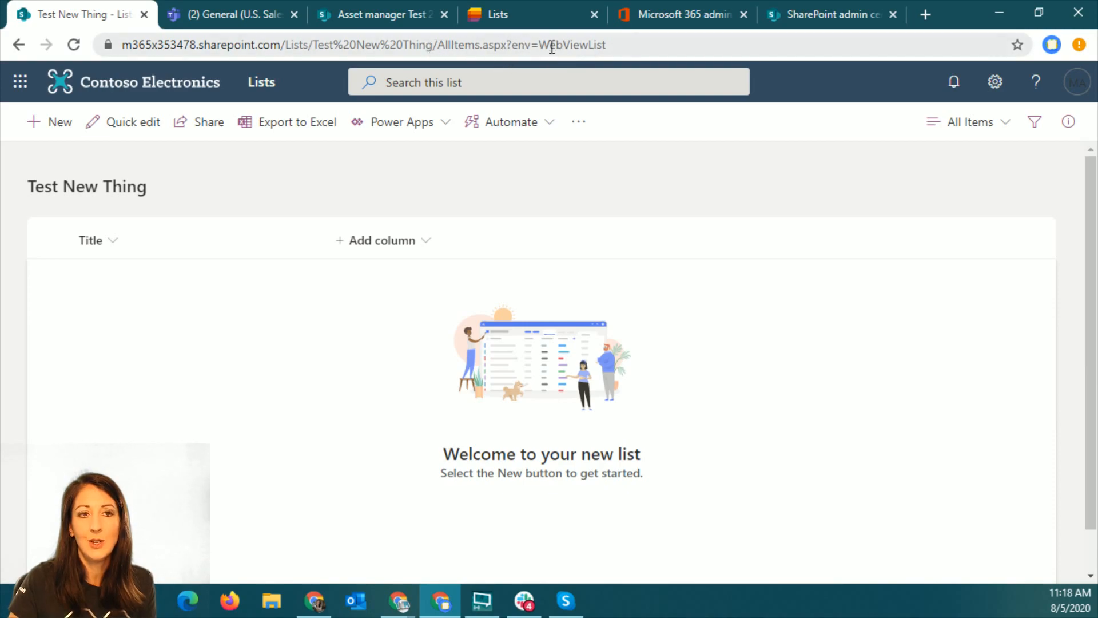
drag(511, 45, 635, 46)
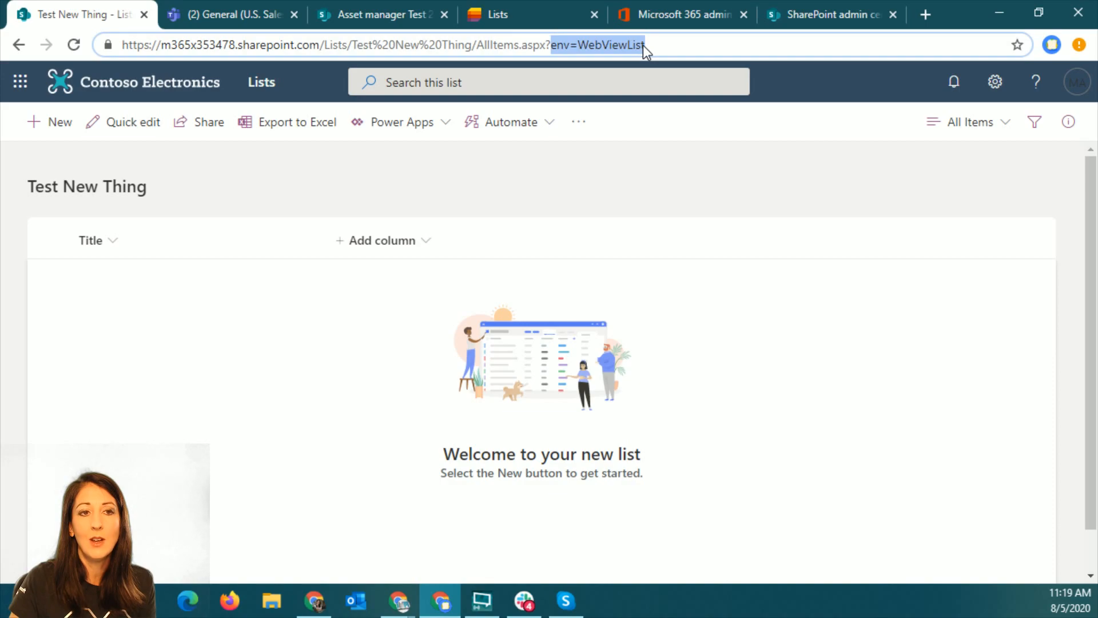
click(690, 45)
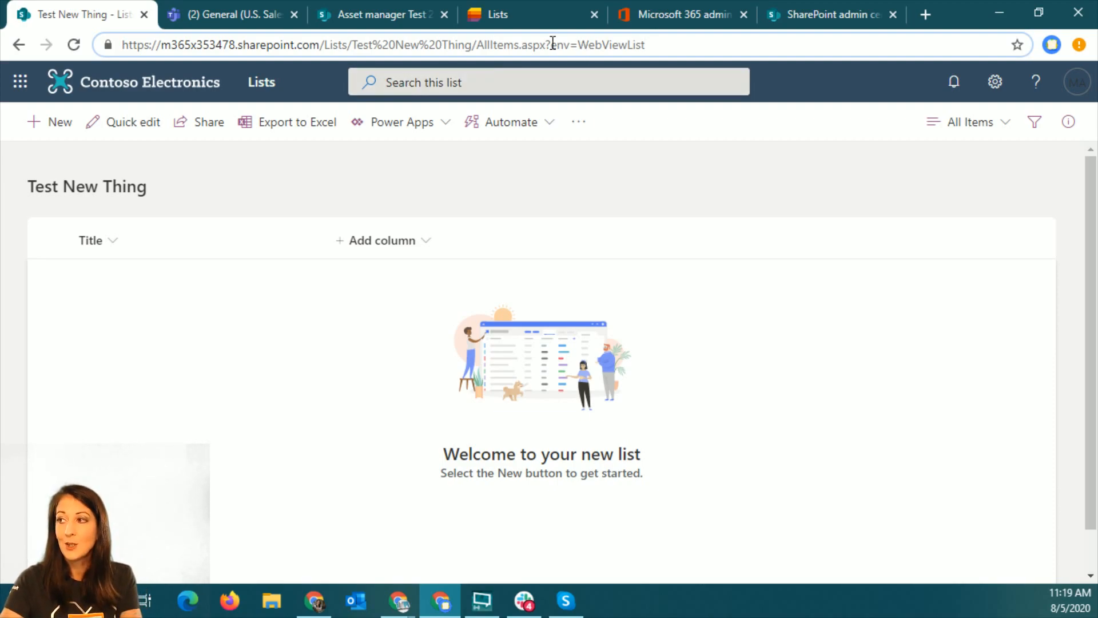
drag(551, 46, 660, 40)
click(669, 40)
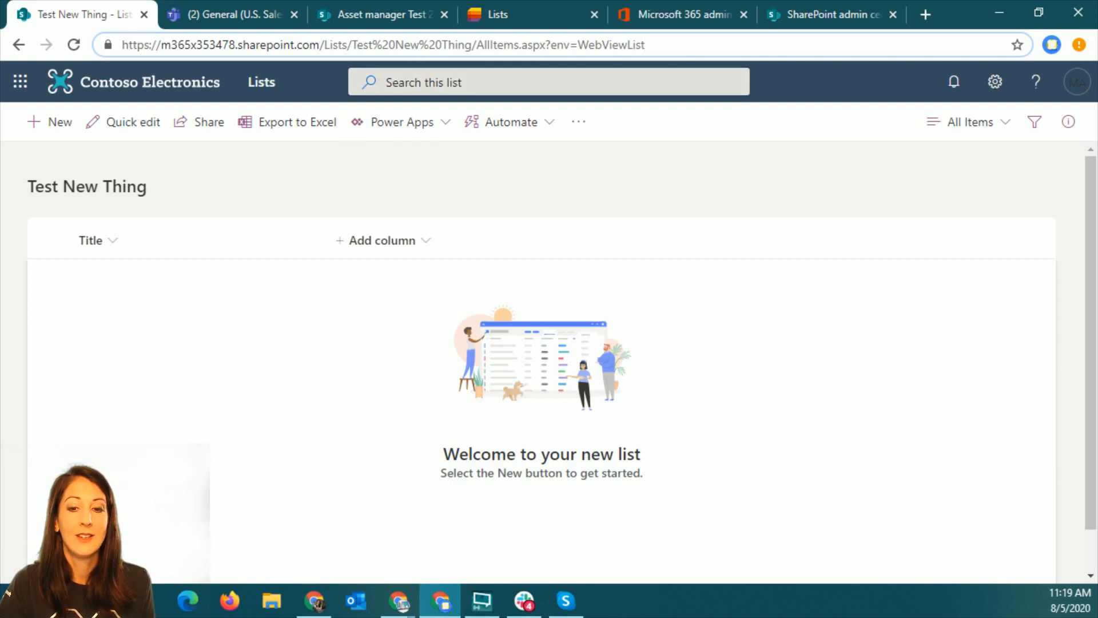
key(alt+Tab)
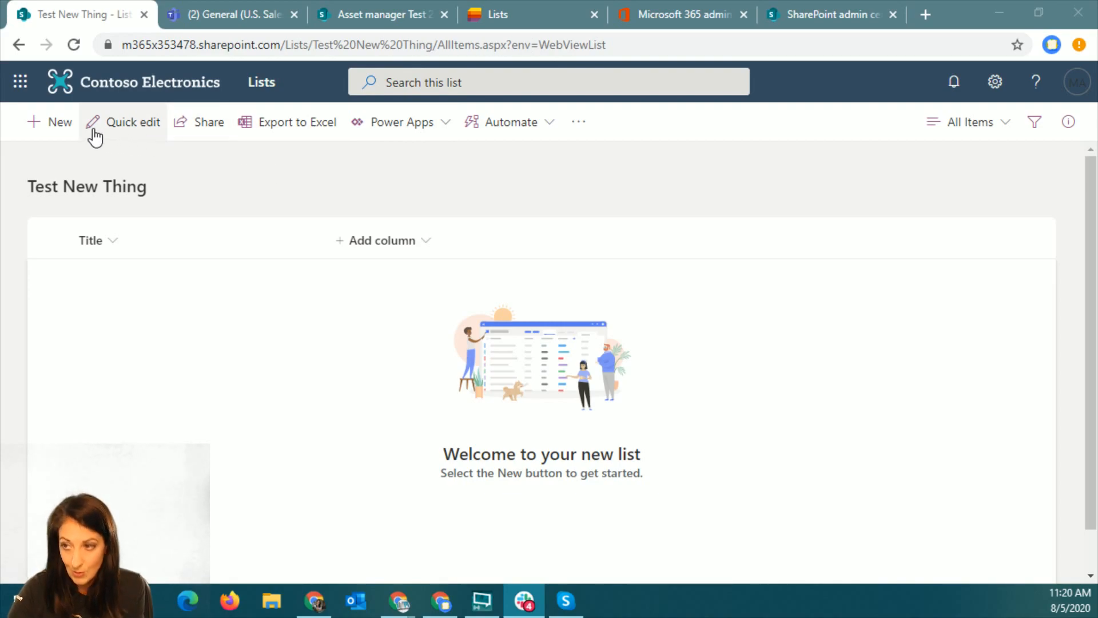
- Add an item titled "test" to the Test New Thing list and save it
click(64, 127)
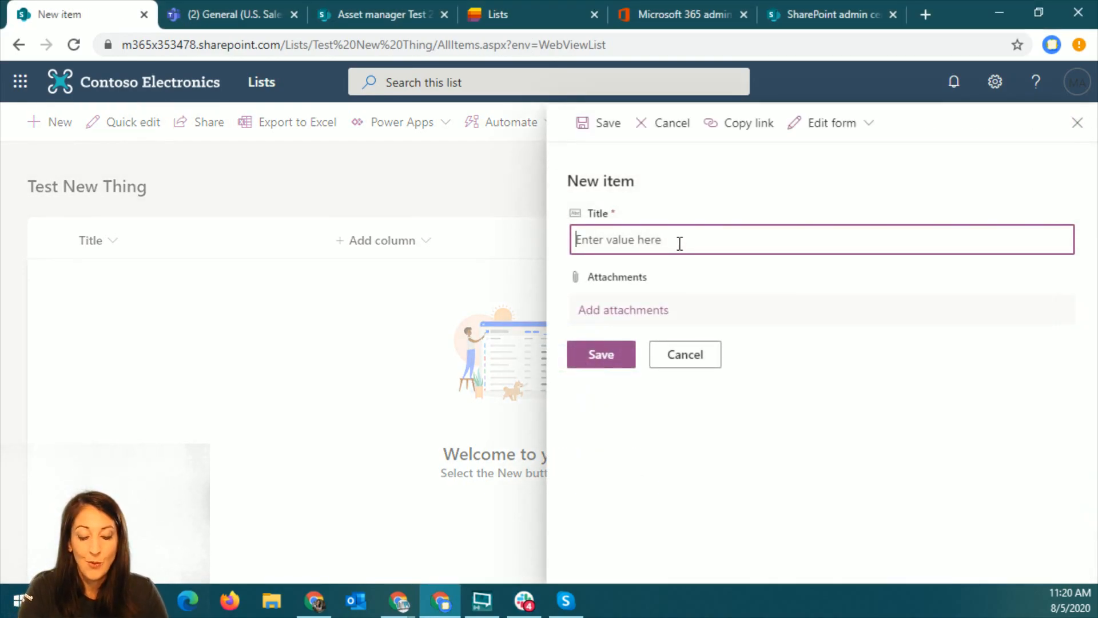
text(test)
click(600, 354)
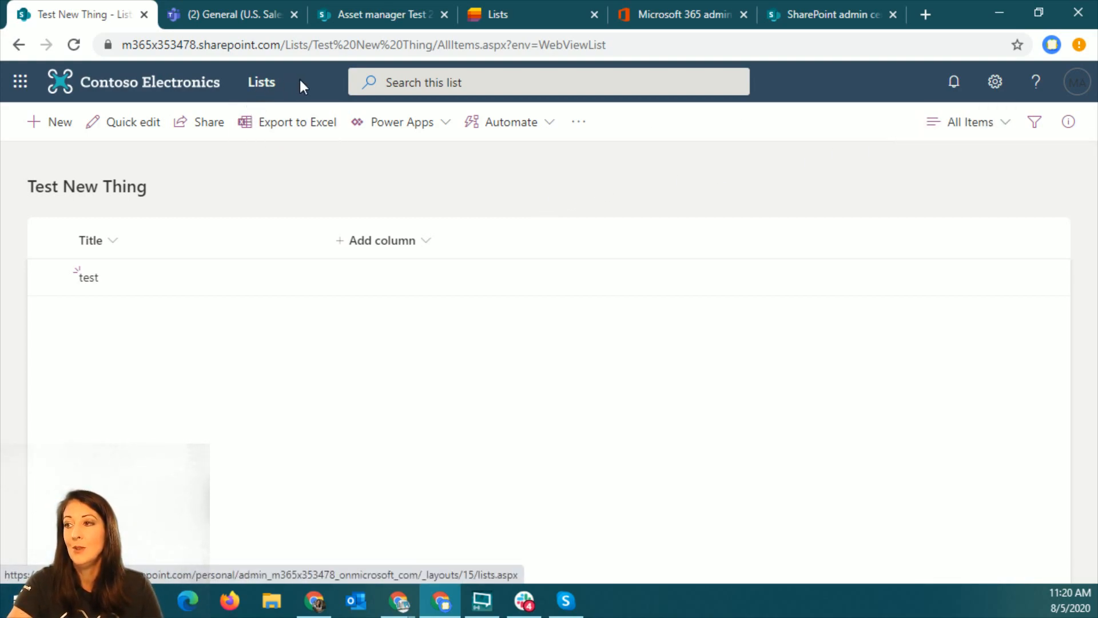
- Go to the Lists home page and look through the recent lists
click(260, 88)
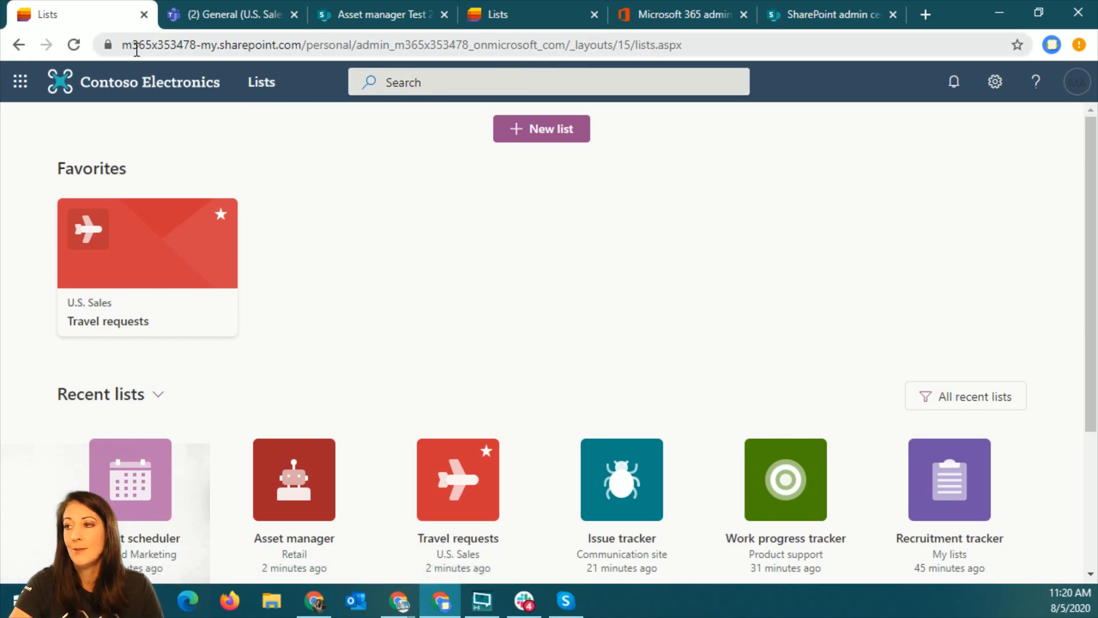
scroll(663, 294, down, 3)
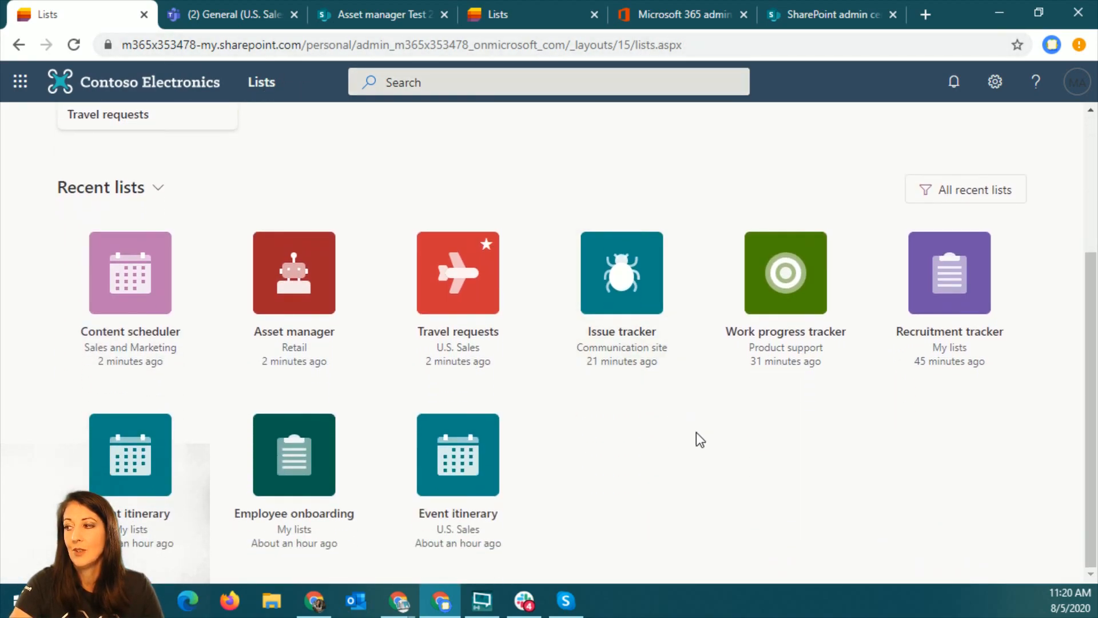
scroll(696, 436, up, 3)
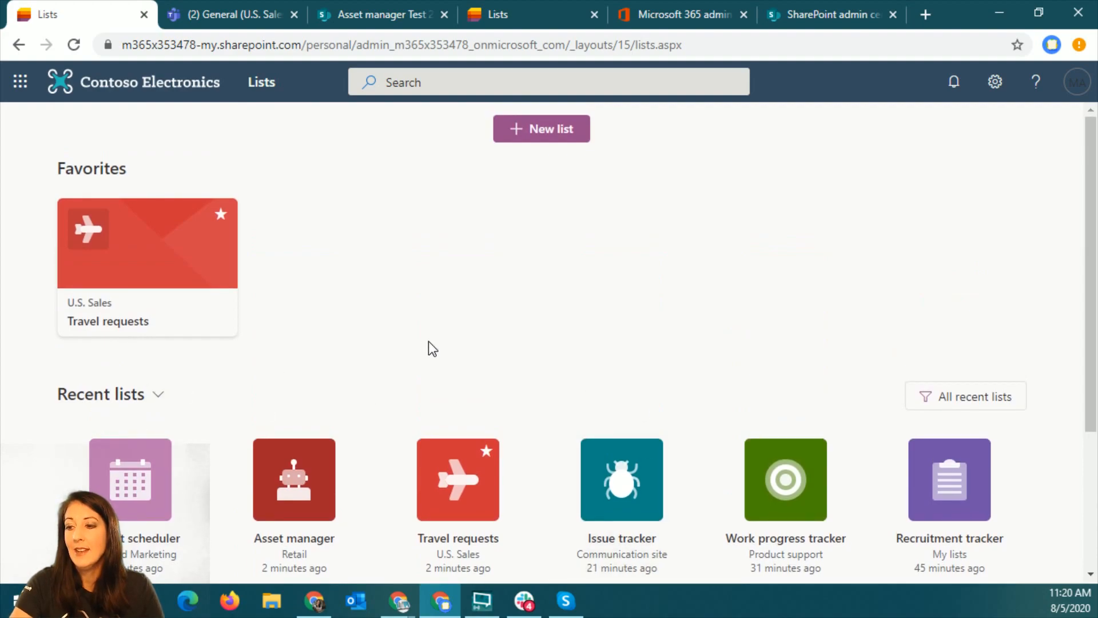
scroll(346, 286, down, 3)
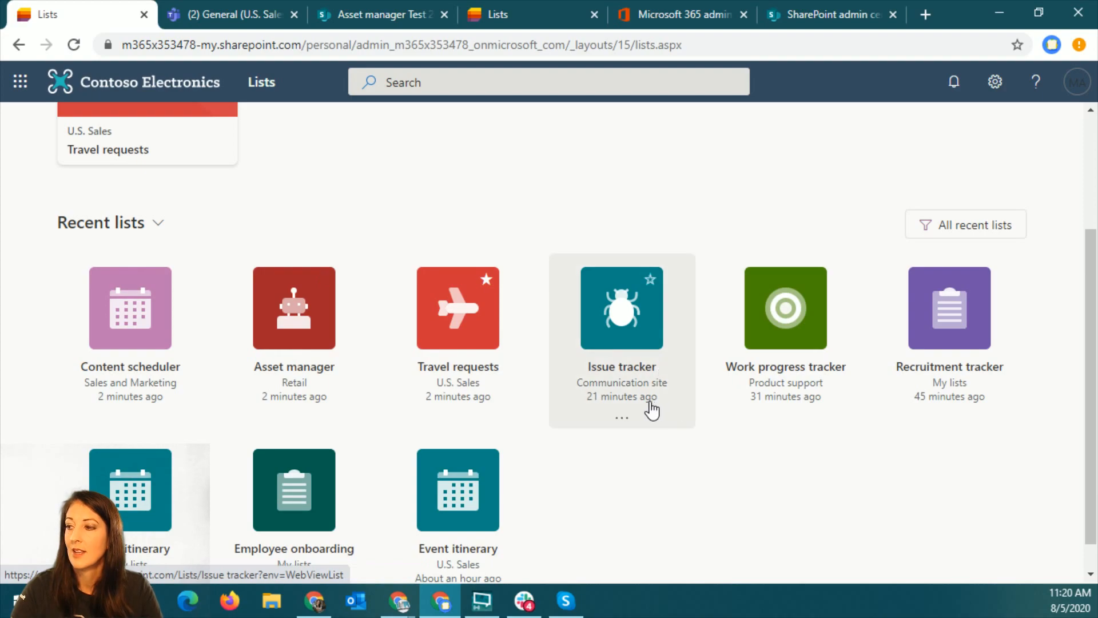
scroll(389, 257, up, 3)
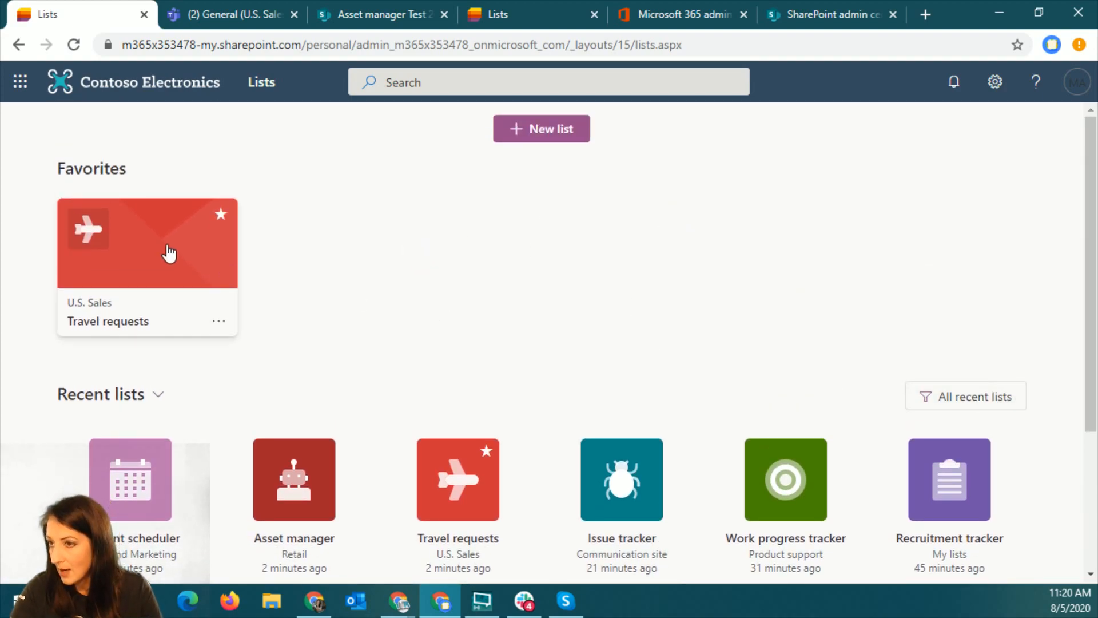
- Try the Recent lists I created filter on the recent lists and restore All recent lists
click(983, 404)
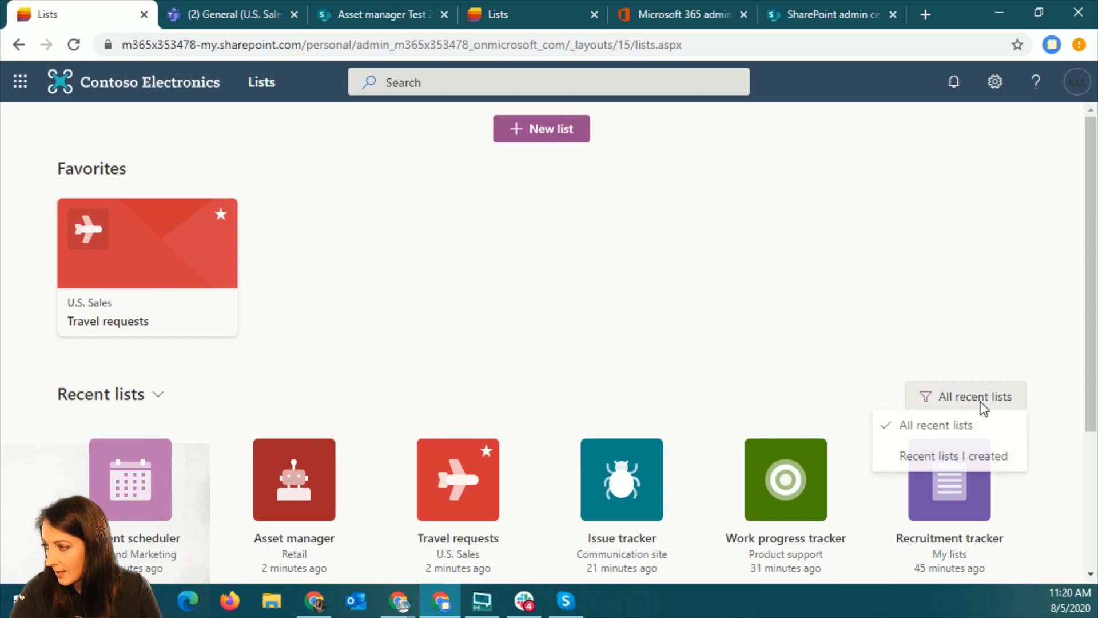
click(942, 461)
click(947, 400)
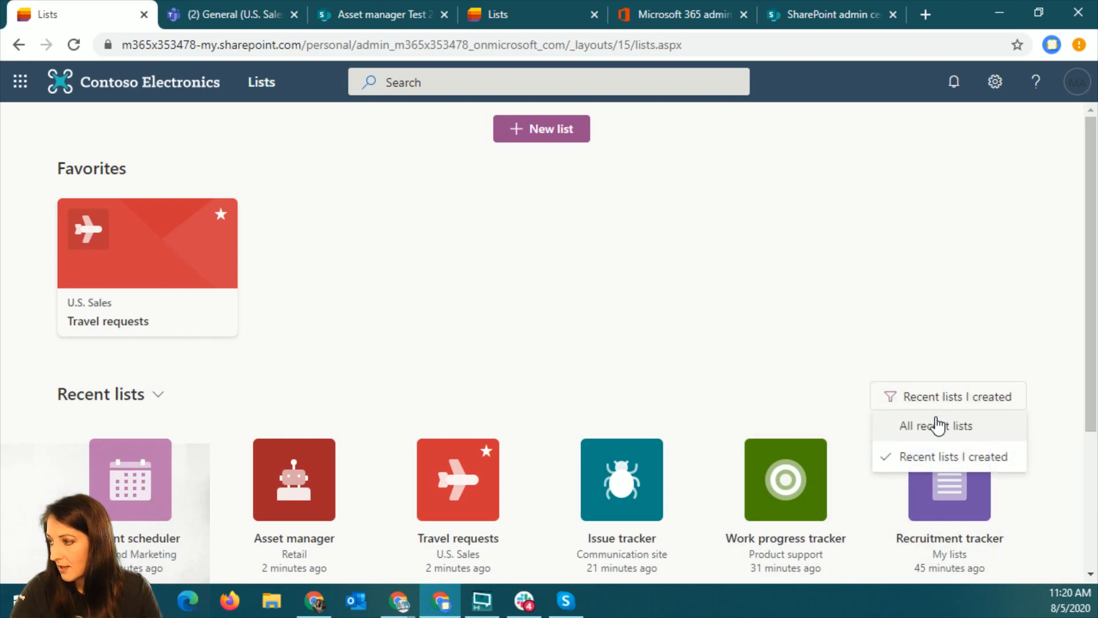
click(937, 424)
- Show My lists instead of the recent lists and mark the Employee onboarding list as a favorite
click(158, 394)
click(113, 458)
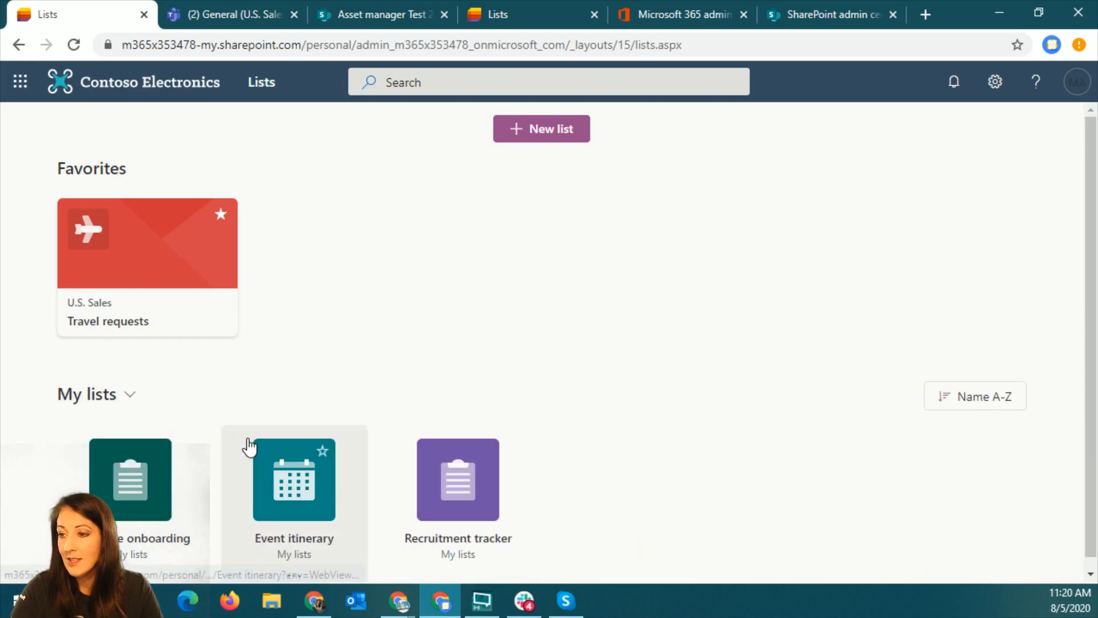
scroll(559, 410, down, 1)
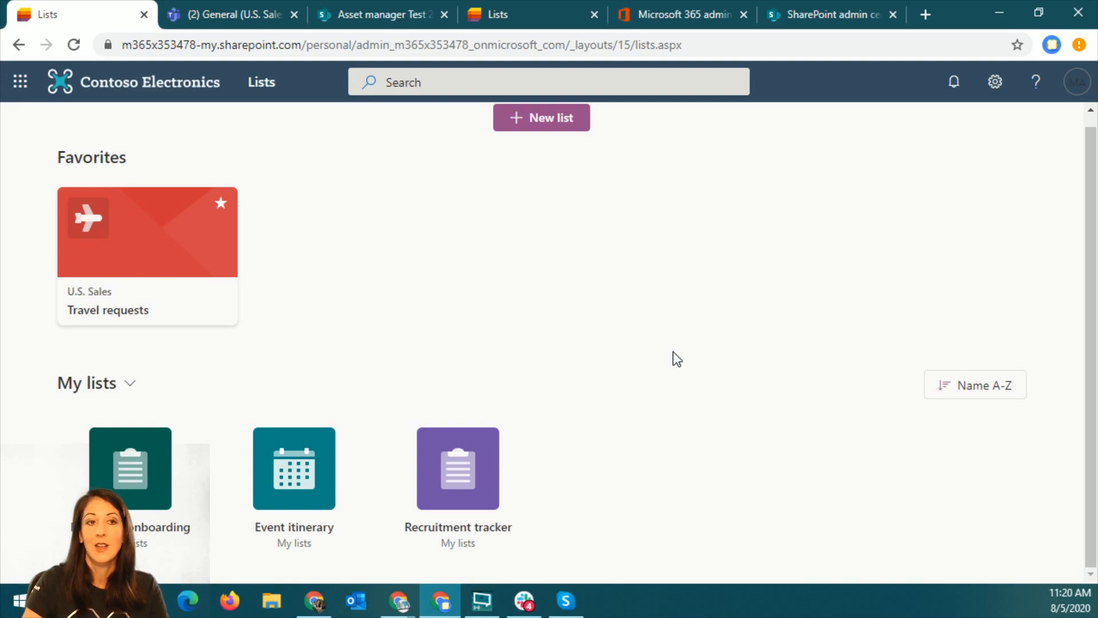
mouse_move(146, 451)
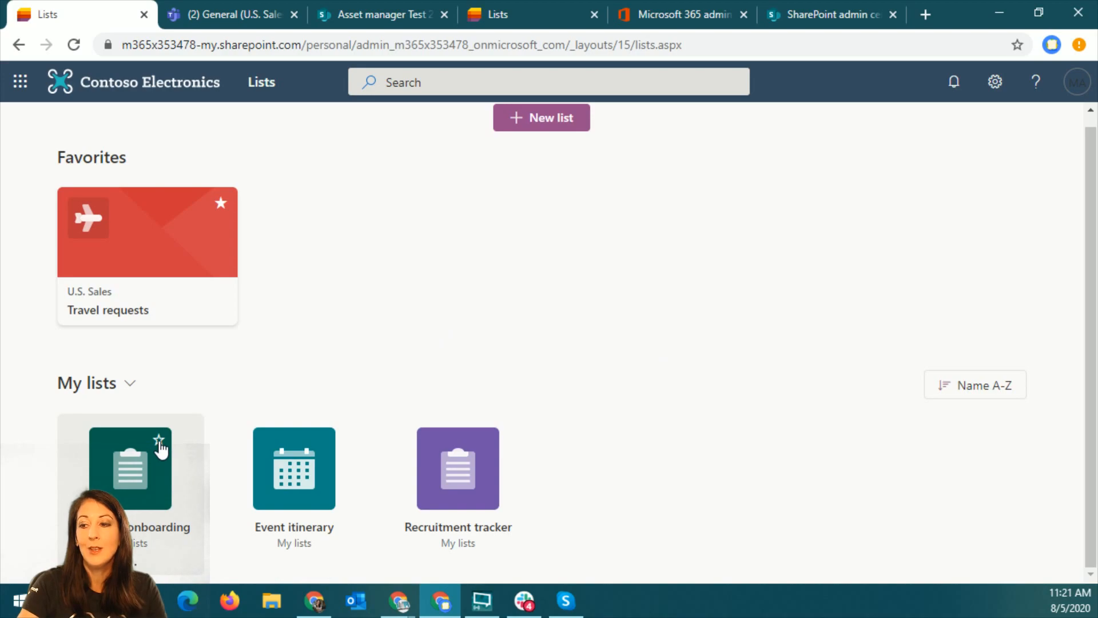
click(159, 441)
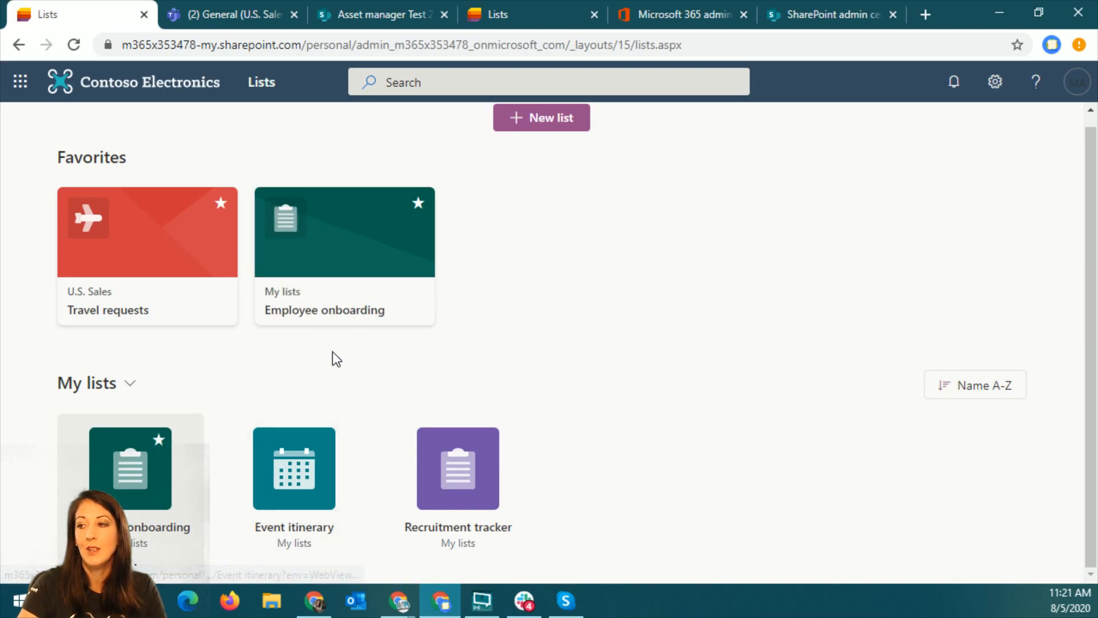
- Return to the Recent lists view and mark the Communication site's Issue tracker list as a favorite
click(129, 384)
click(120, 410)
mouse_move(319, 467)
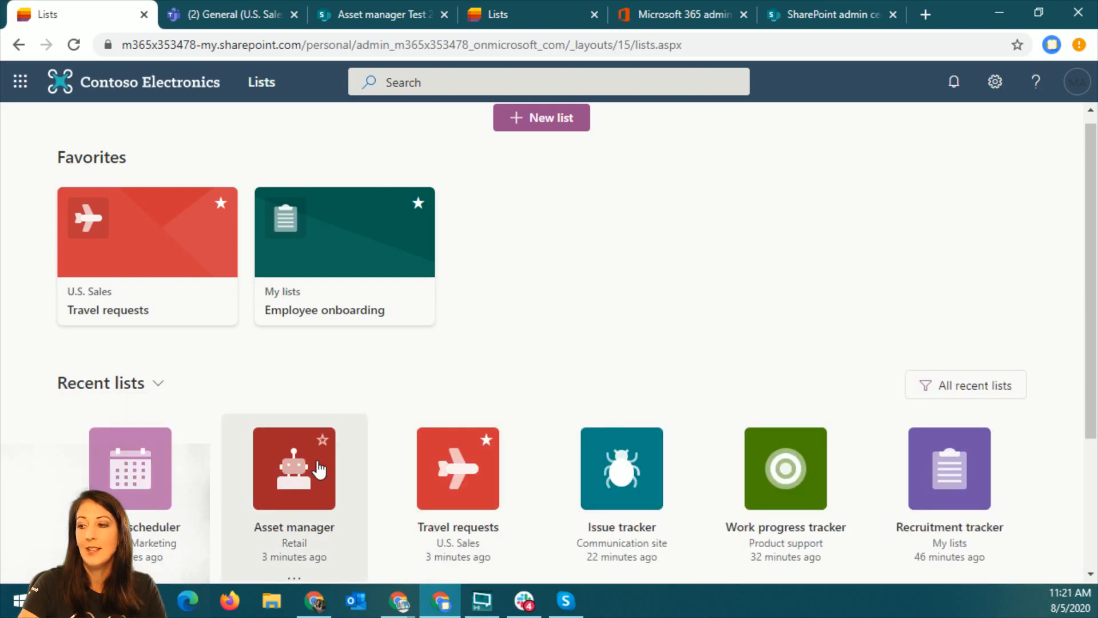
scroll(343, 450, down, 3)
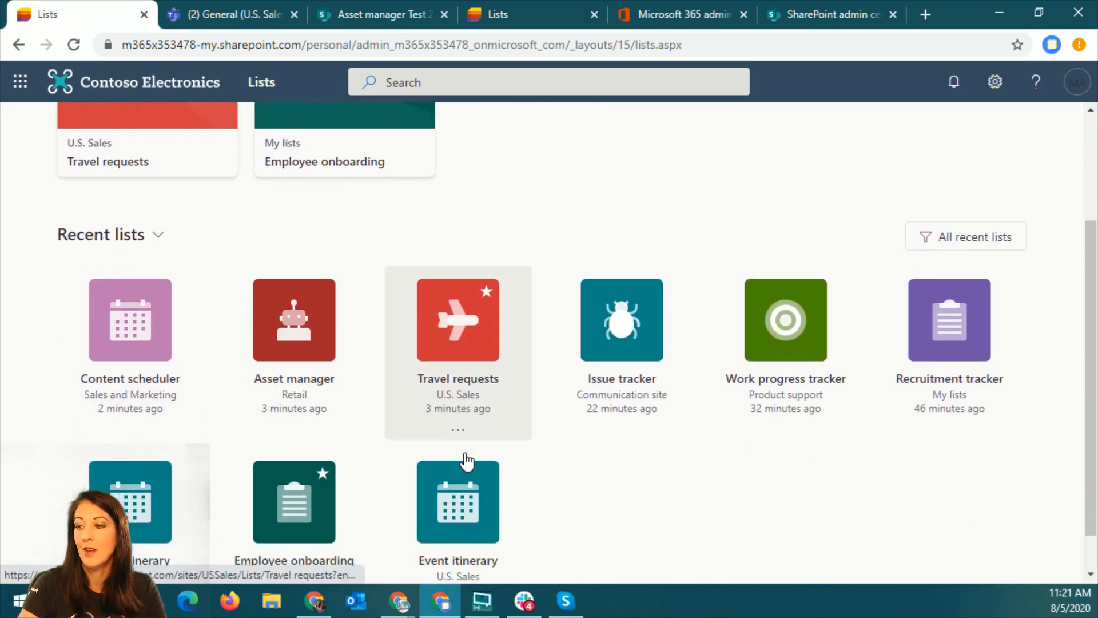
mouse_move(655, 284)
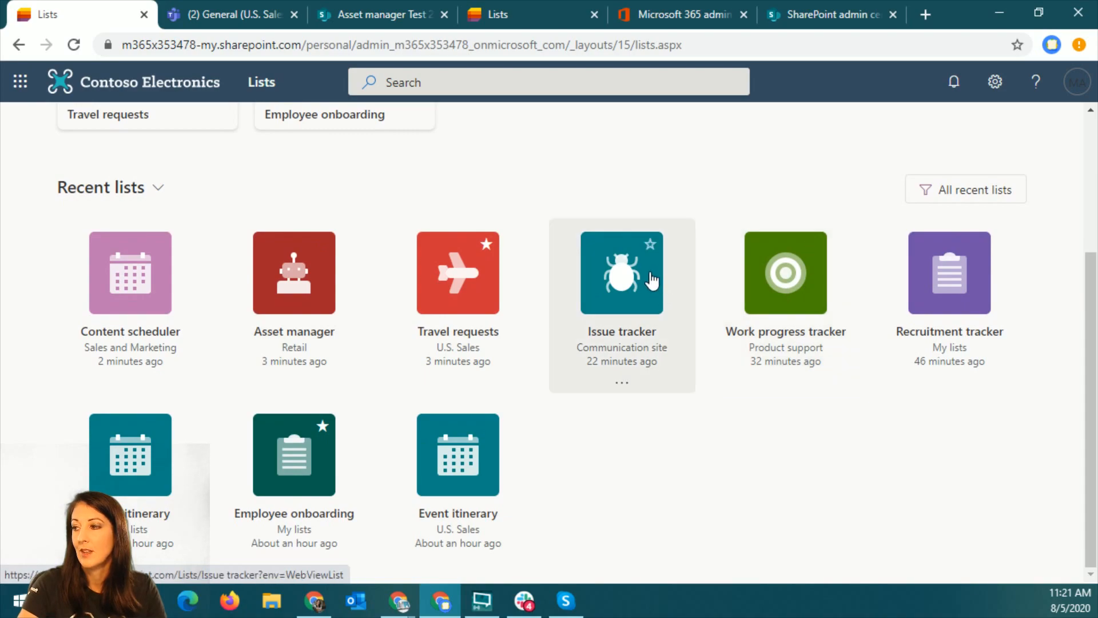
click(649, 244)
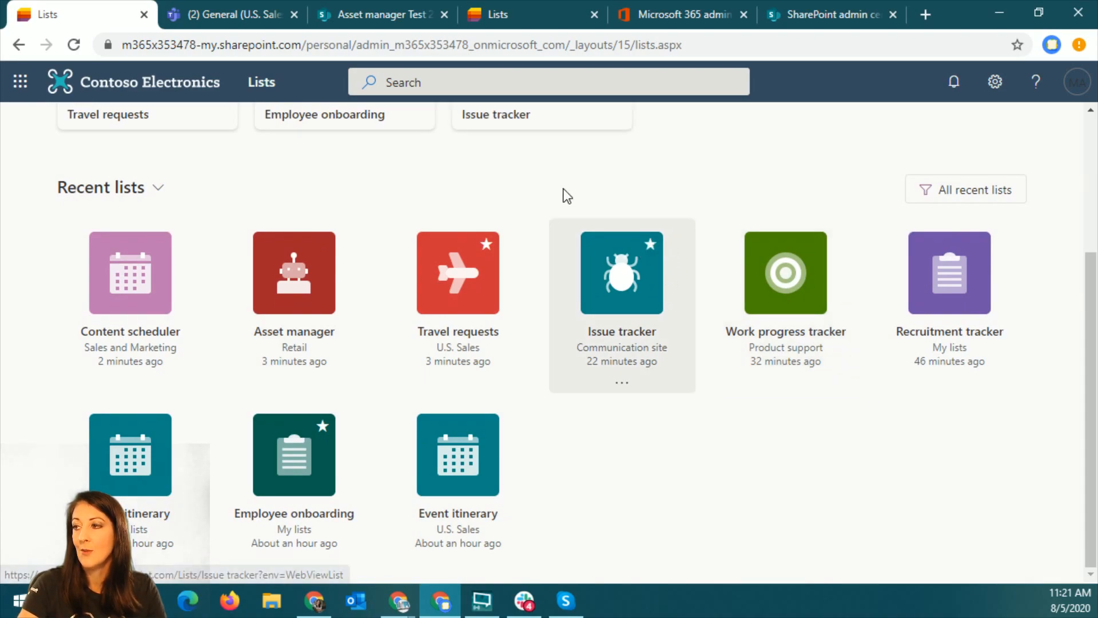
scroll(483, 203, up, 3)
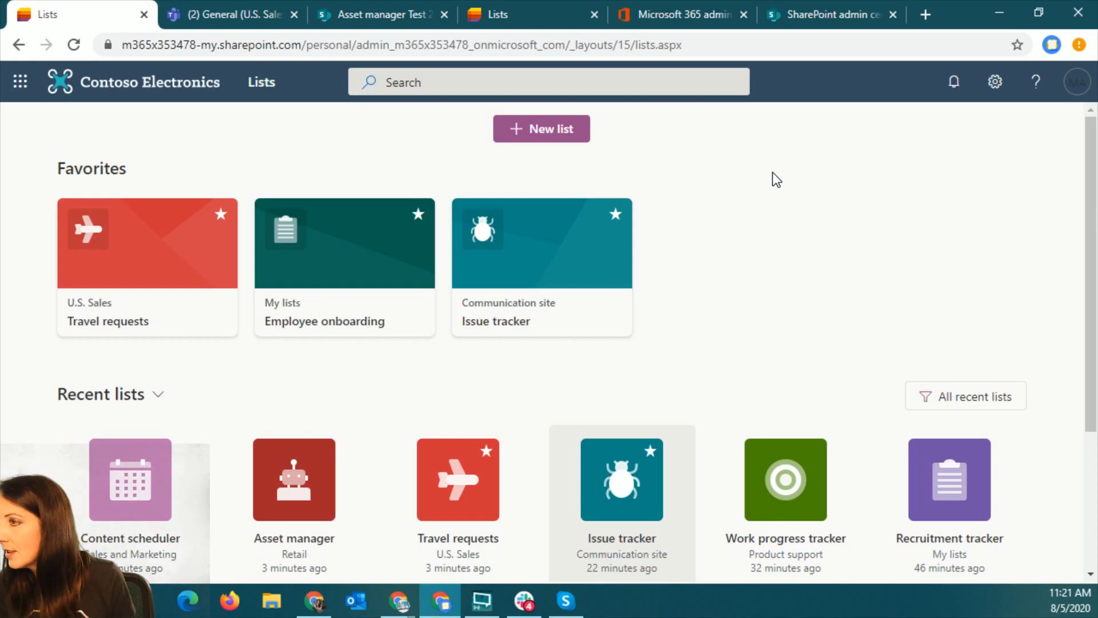
- Show the other open Lists home page in full screen and open the Content scheduler list from it
click(541, 13)
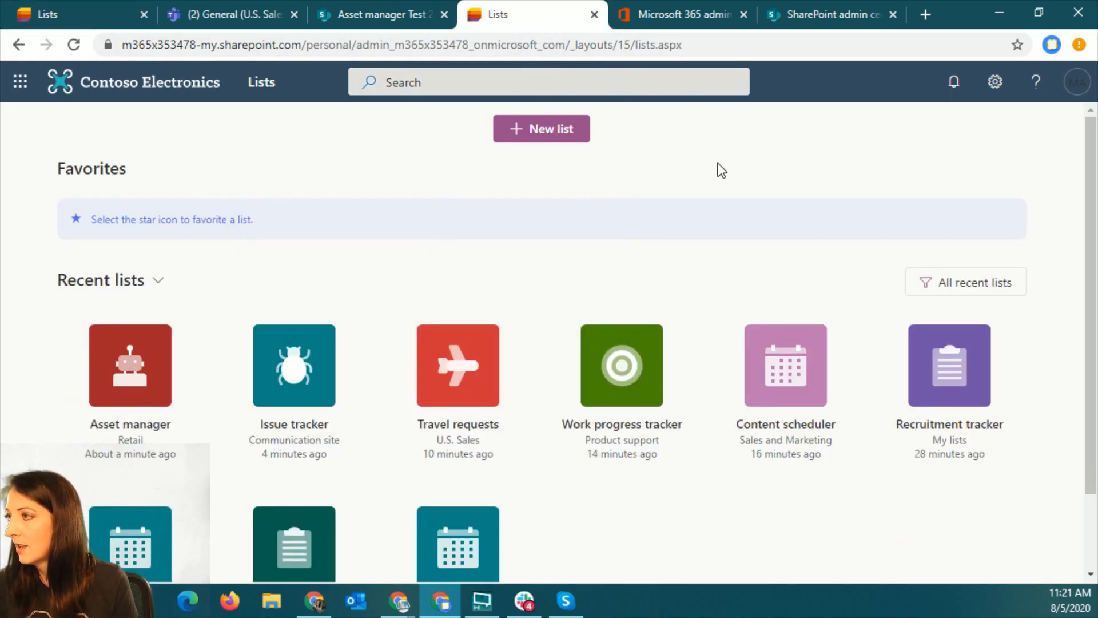
key(F11)
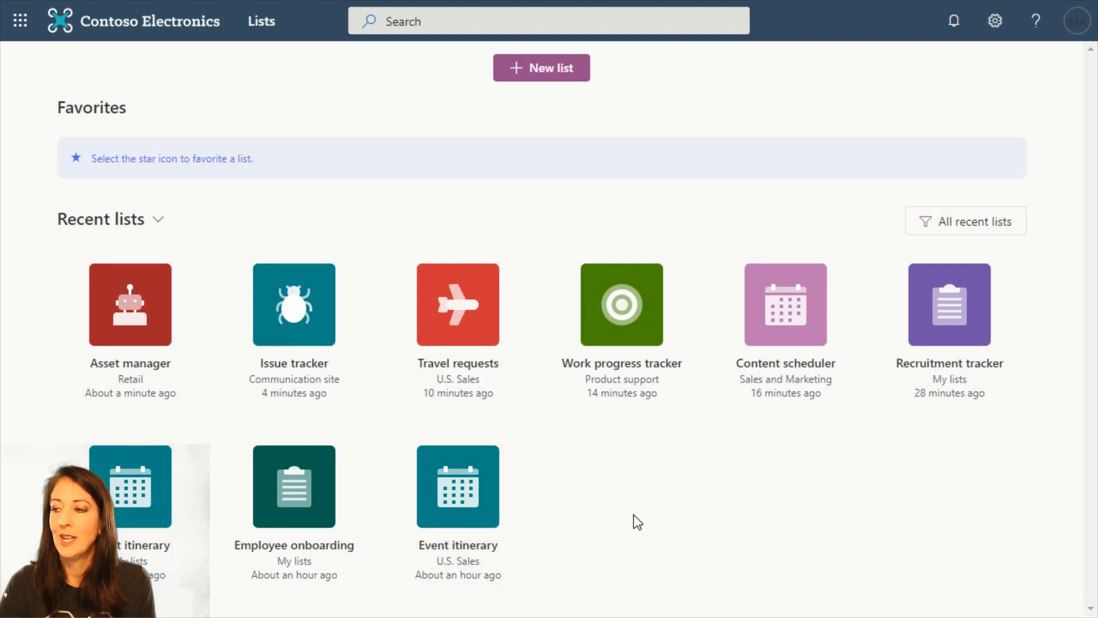
mouse_move(319, 313)
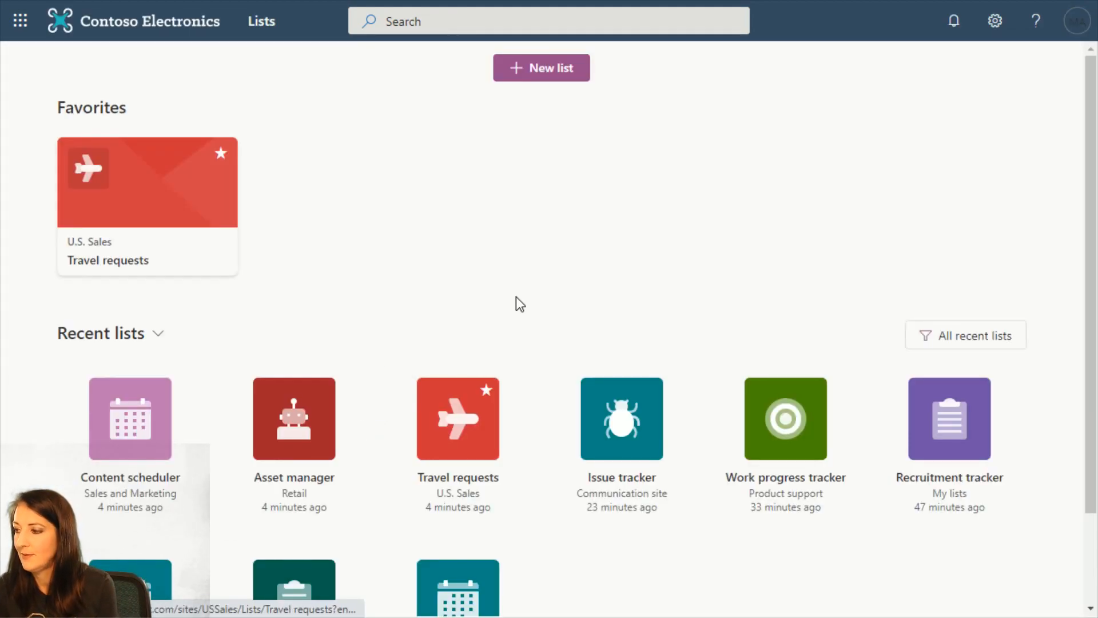
scroll(517, 297, down, 2)
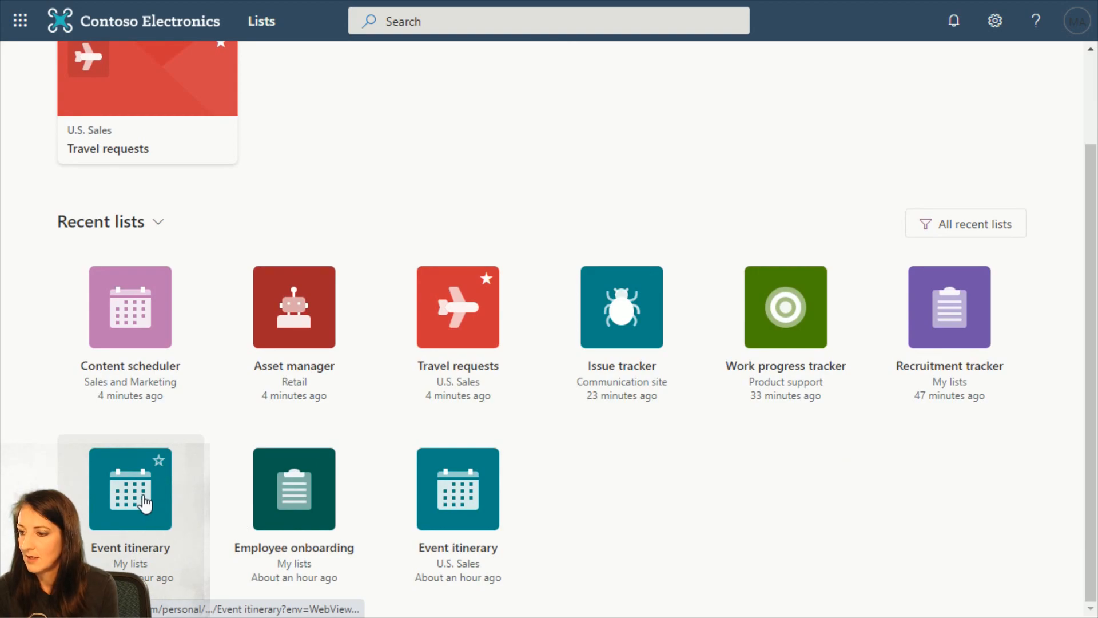
click(133, 316)
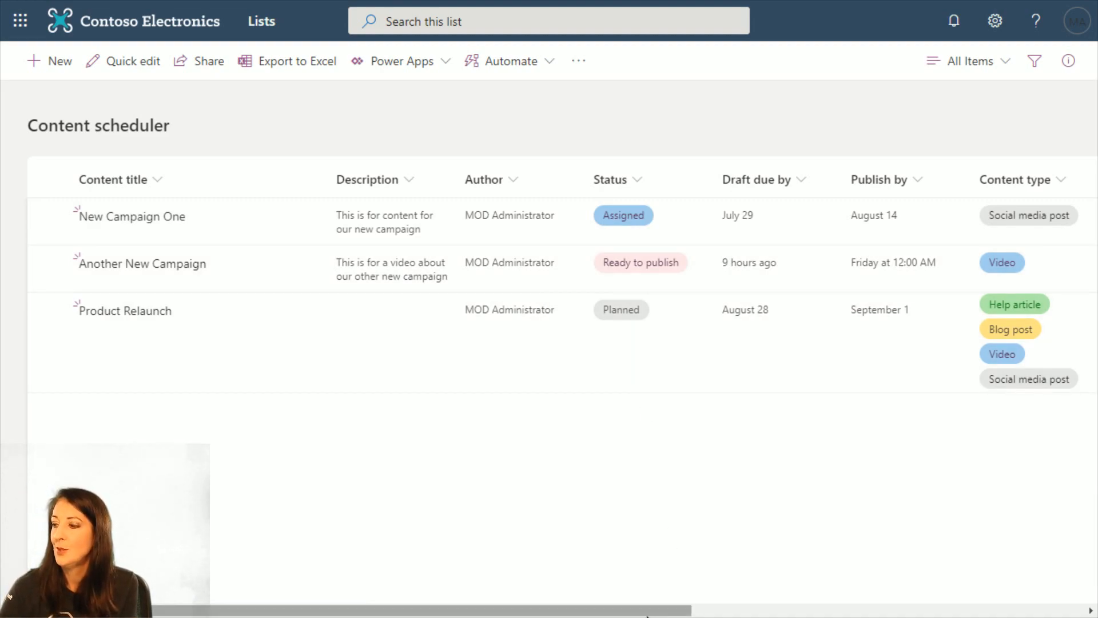
- Open the New Campaign One item for editing, review its fields down to Content files, and cancel without saving
mouse_move(632, 610)
mouse_down()
mouse_move(1000, 601)
mouse_move(632, 606)
mouse_up()
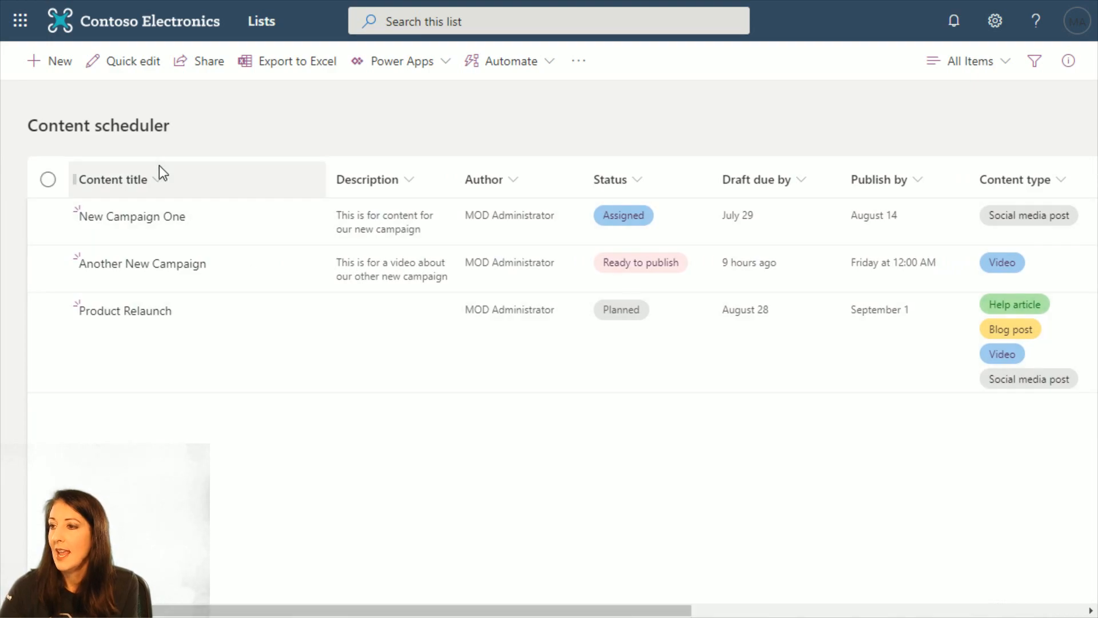
click(214, 213)
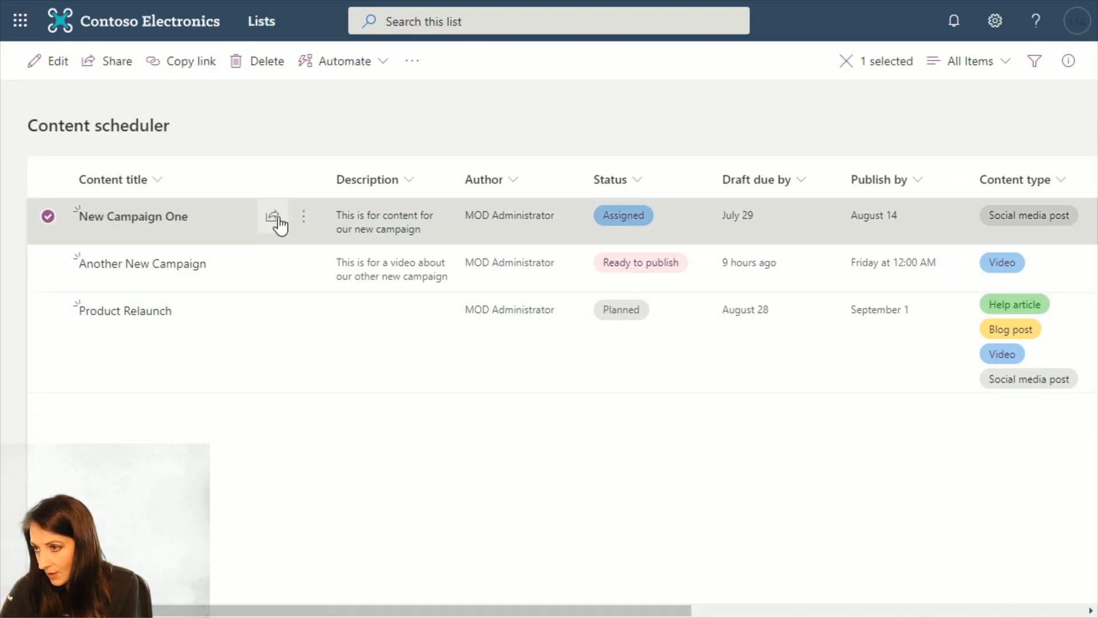
click(303, 217)
click(347, 244)
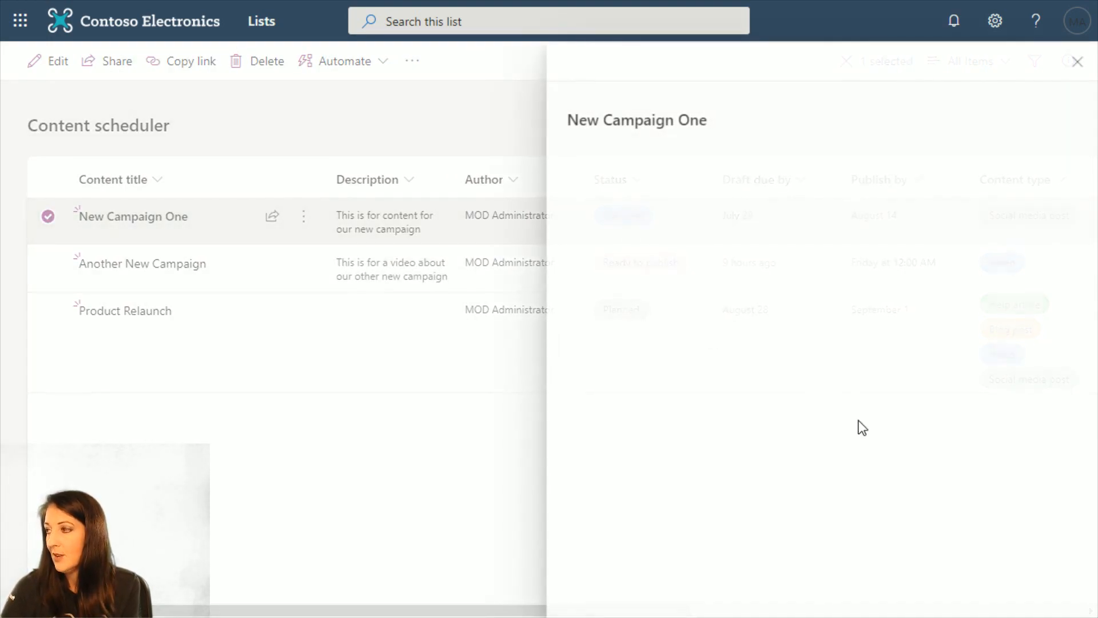
scroll(878, 338, down, 5)
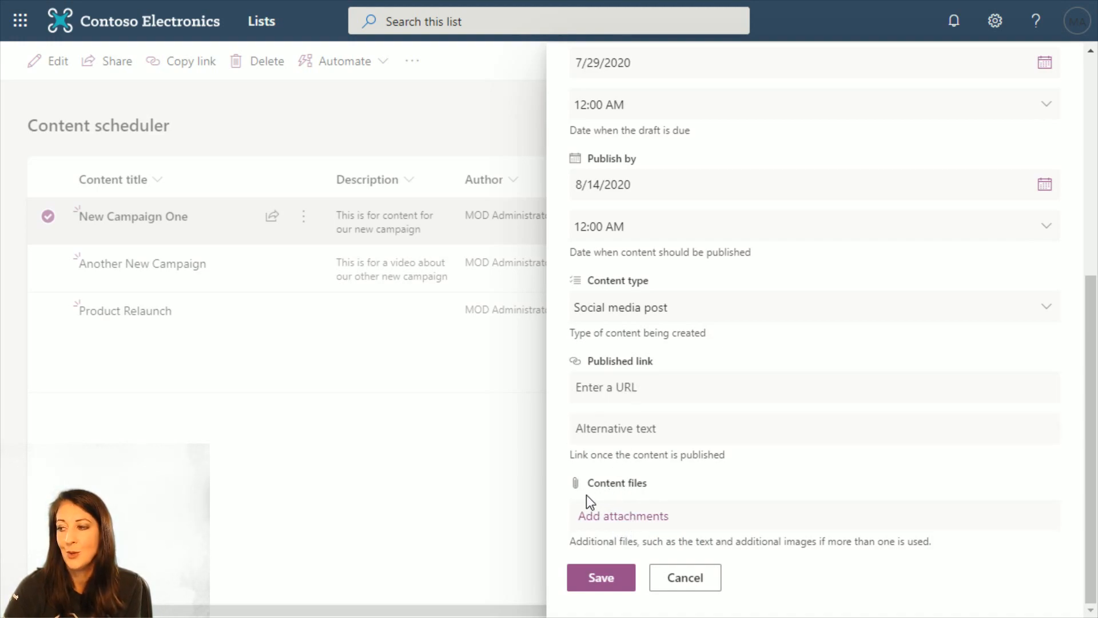
click(685, 578)
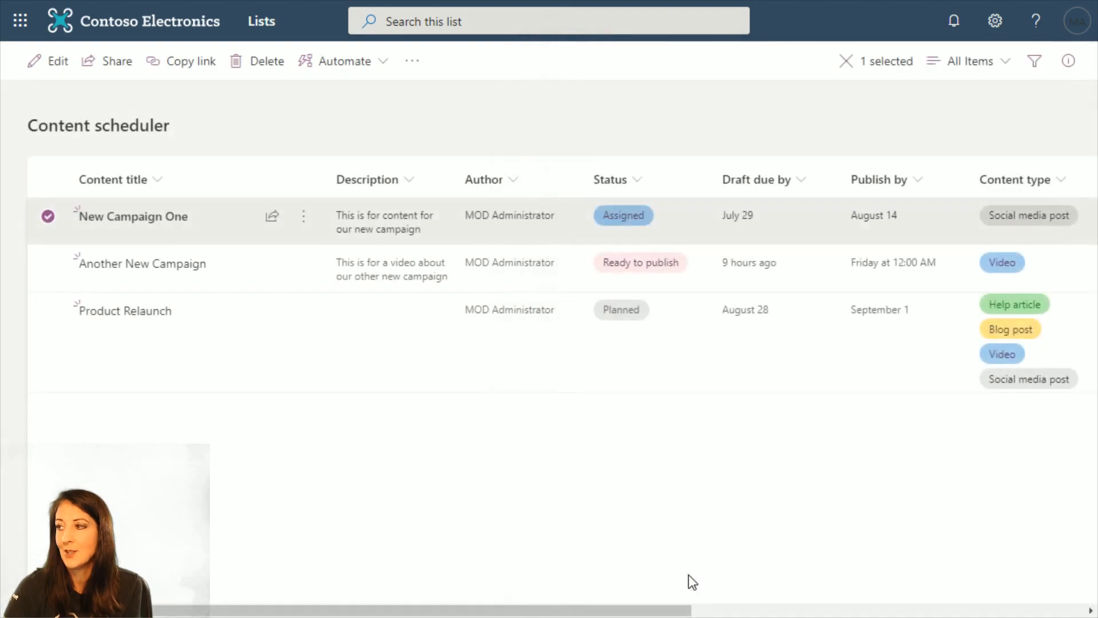
- Open the Content scheduler's list settings, review its columns, and open the Advanced settings to examine the attachment, folder and search options
click(995, 23)
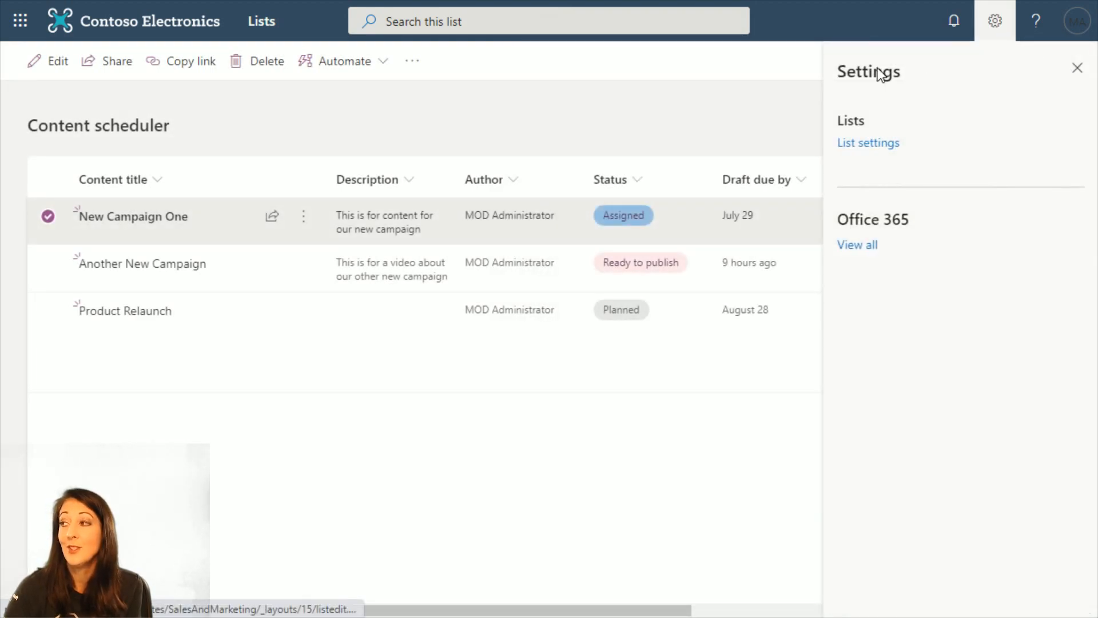
click(870, 150)
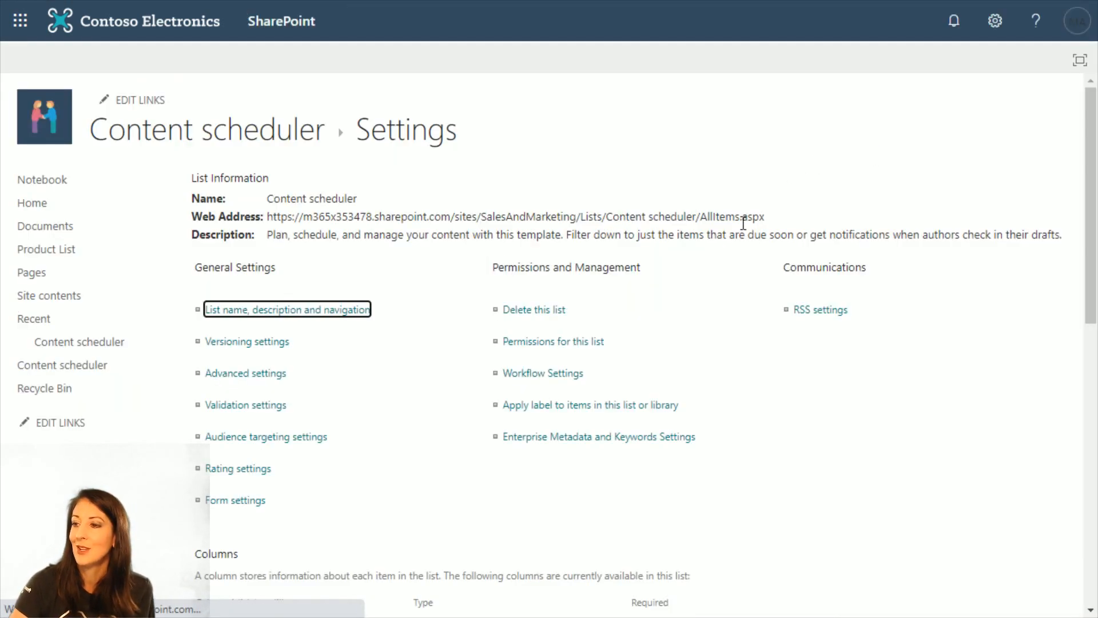
scroll(441, 272, down, 5)
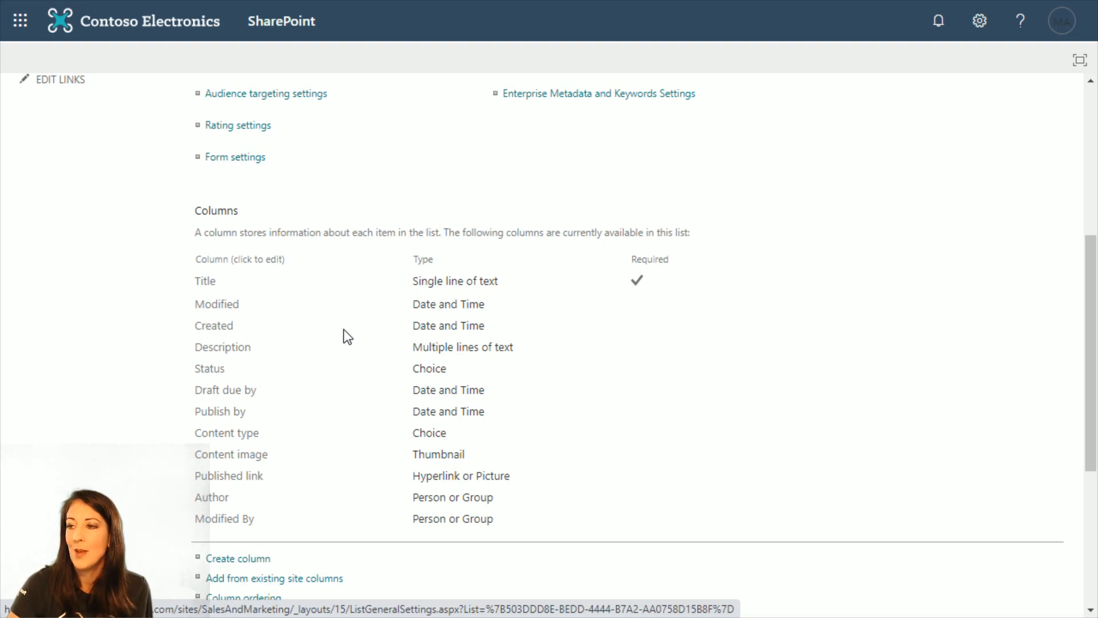
scroll(345, 336, up, 3)
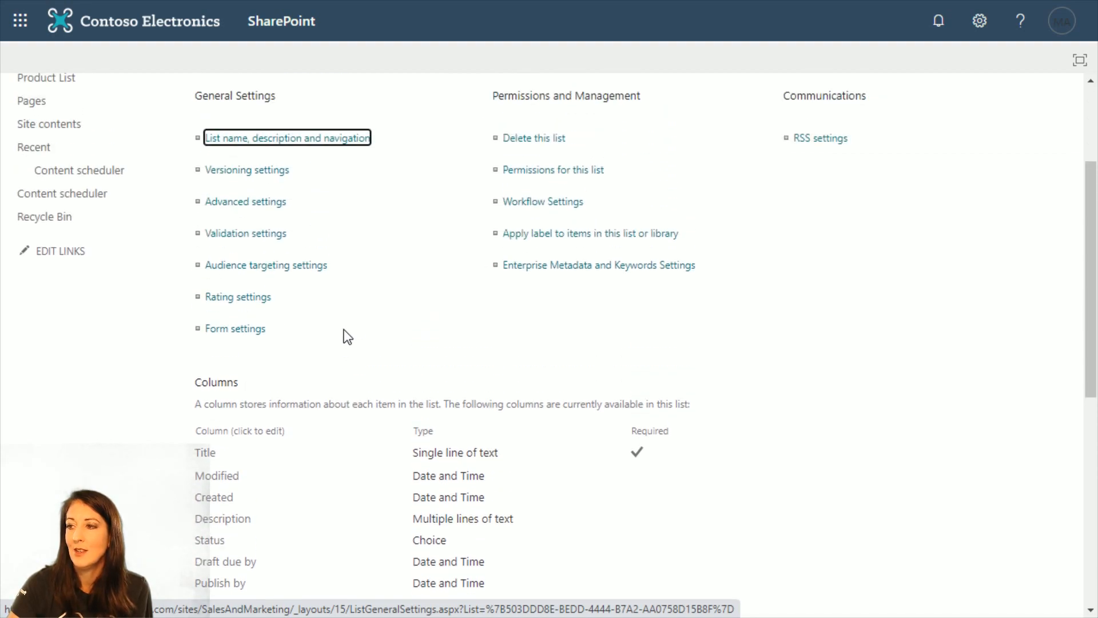
click(260, 203)
scroll(442, 362, down, 3)
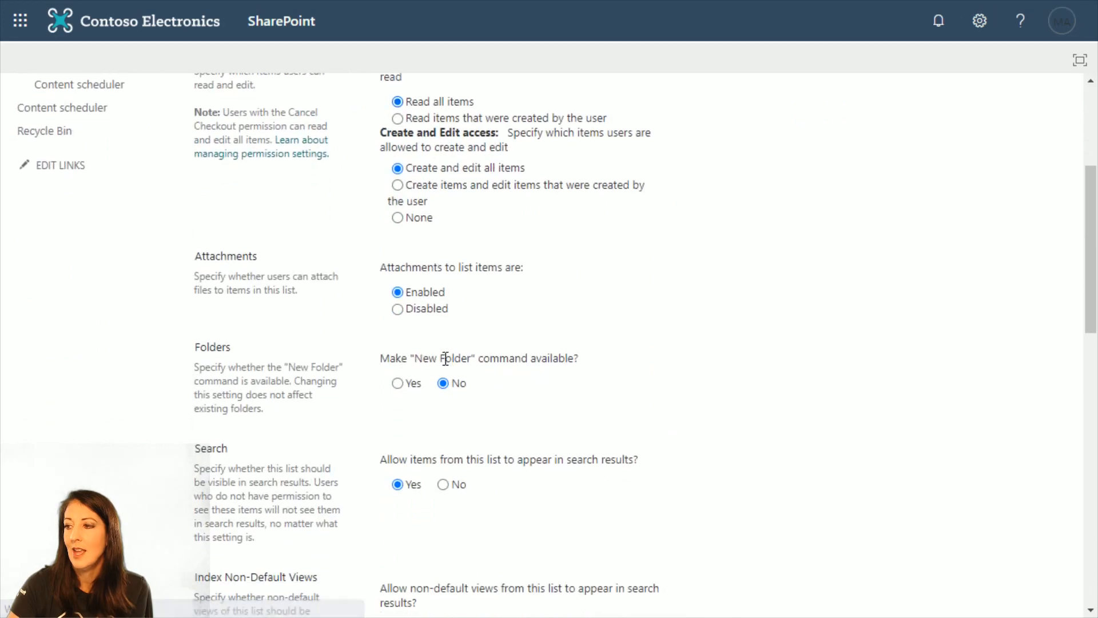
- Go back from the Advanced settings to the Content scheduler's list settings and check the Content image column's type
scroll(443, 359, up, 3)
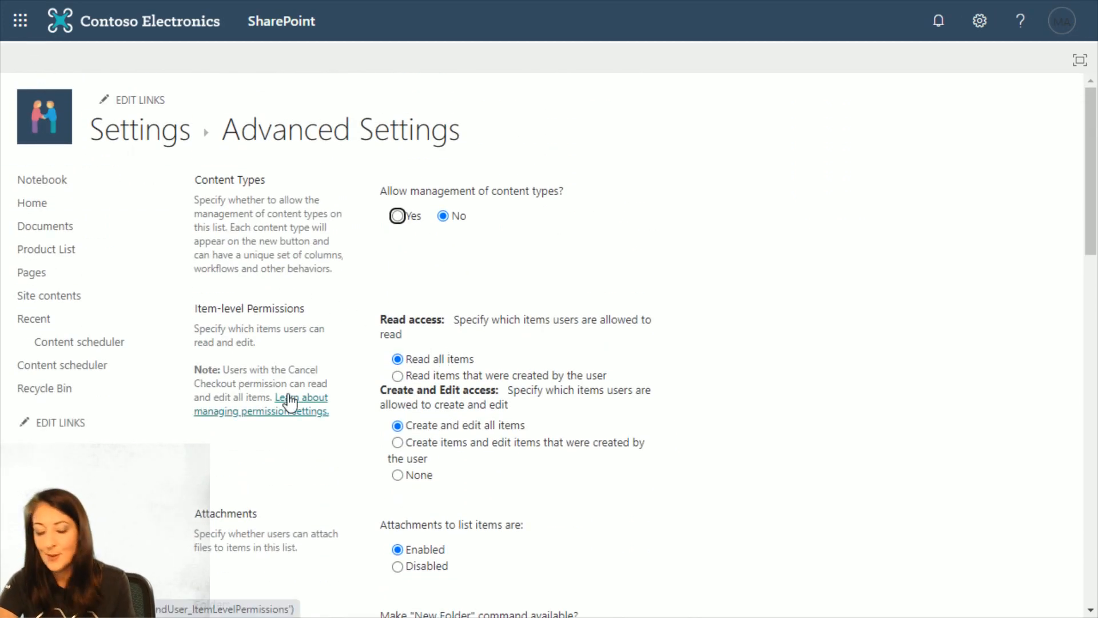
key(alt+Left)
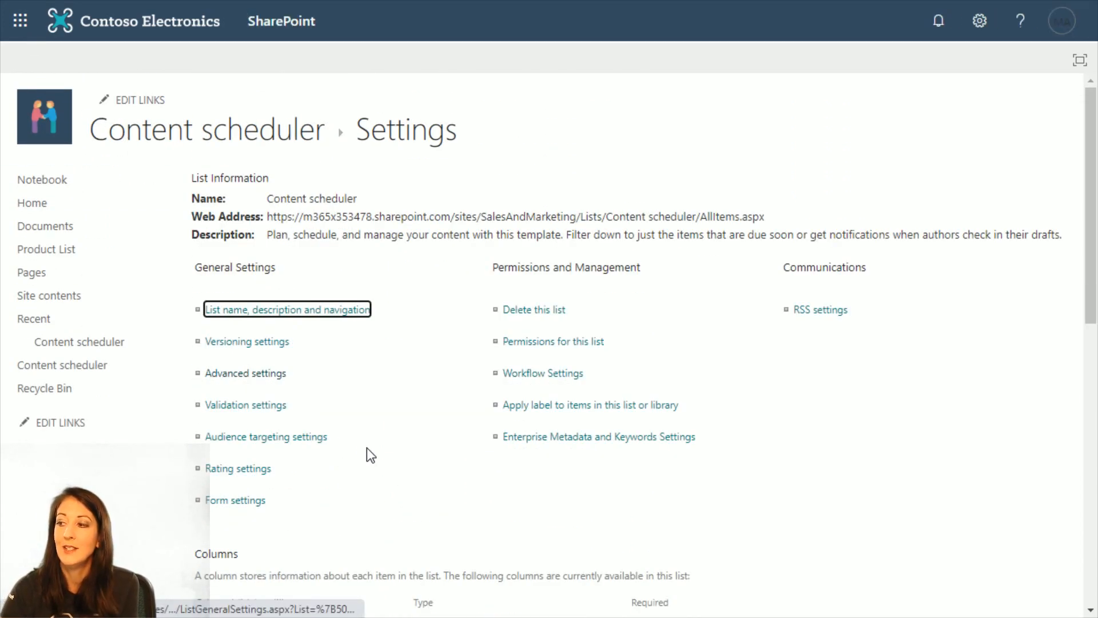
scroll(368, 453, down, 3)
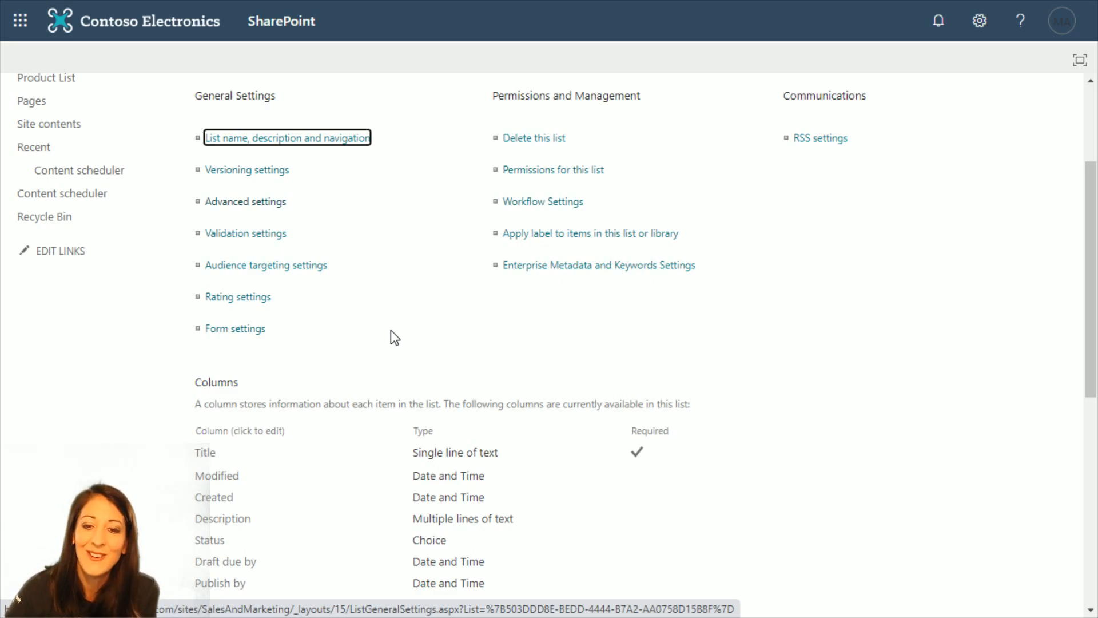
scroll(391, 331, down, 4)
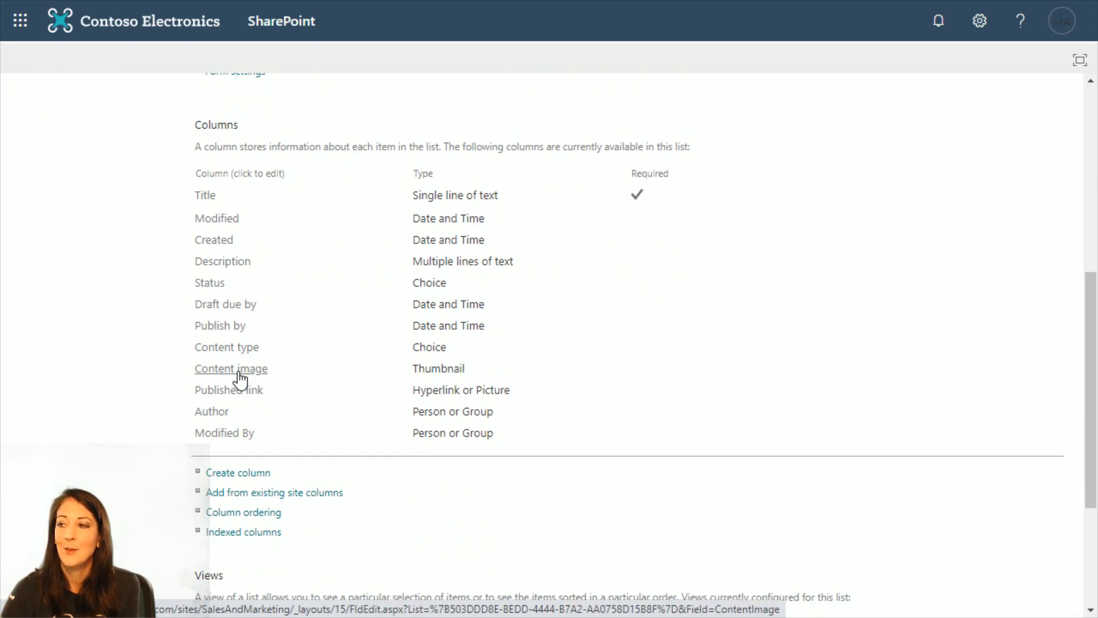
drag(412, 369, 479, 370)
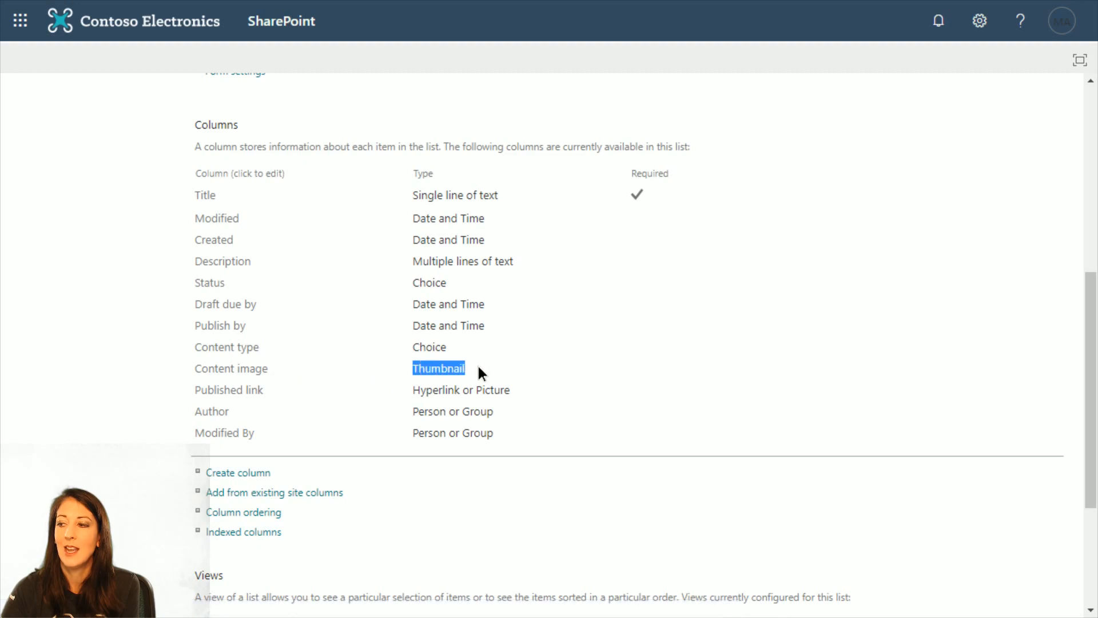
click(453, 367)
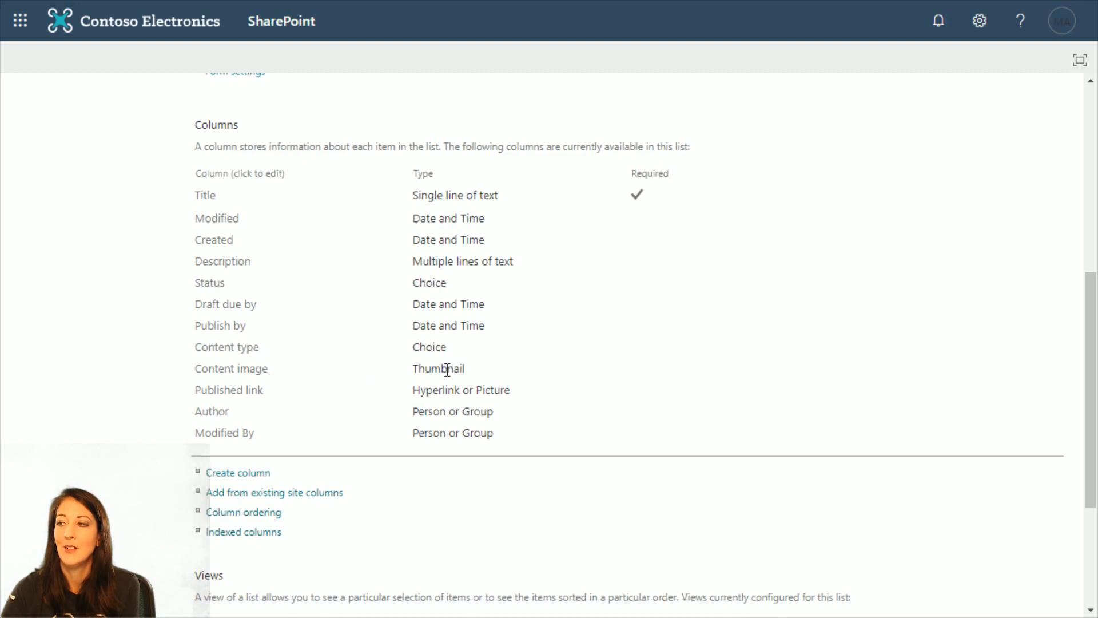
- Open the Content image column's settings, review its options down to the column formatting, and cancel without saving
click(230, 370)
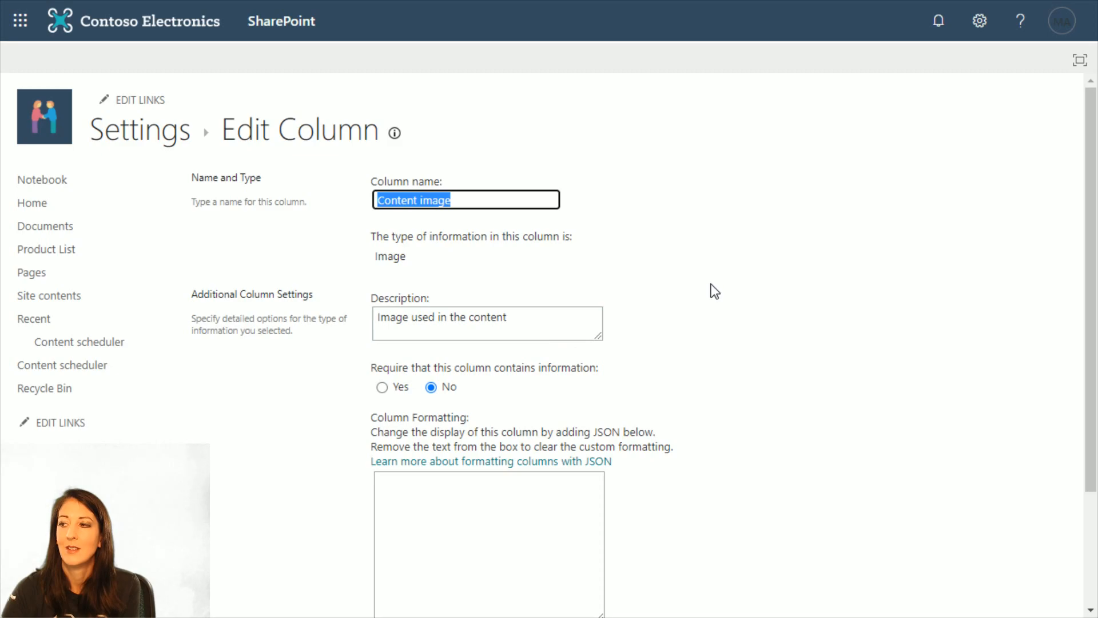
scroll(712, 282, down, 3)
click(1029, 522)
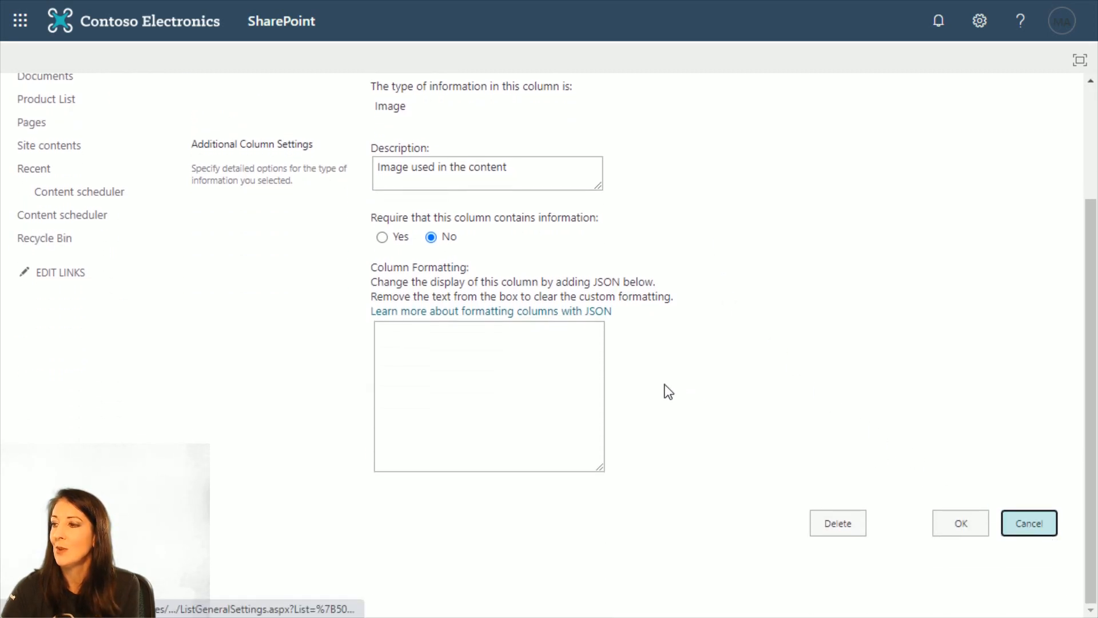
- Leave the list settings, switch to the Lists home page, and open the recent Content scheduler list from it
click(402, 210)
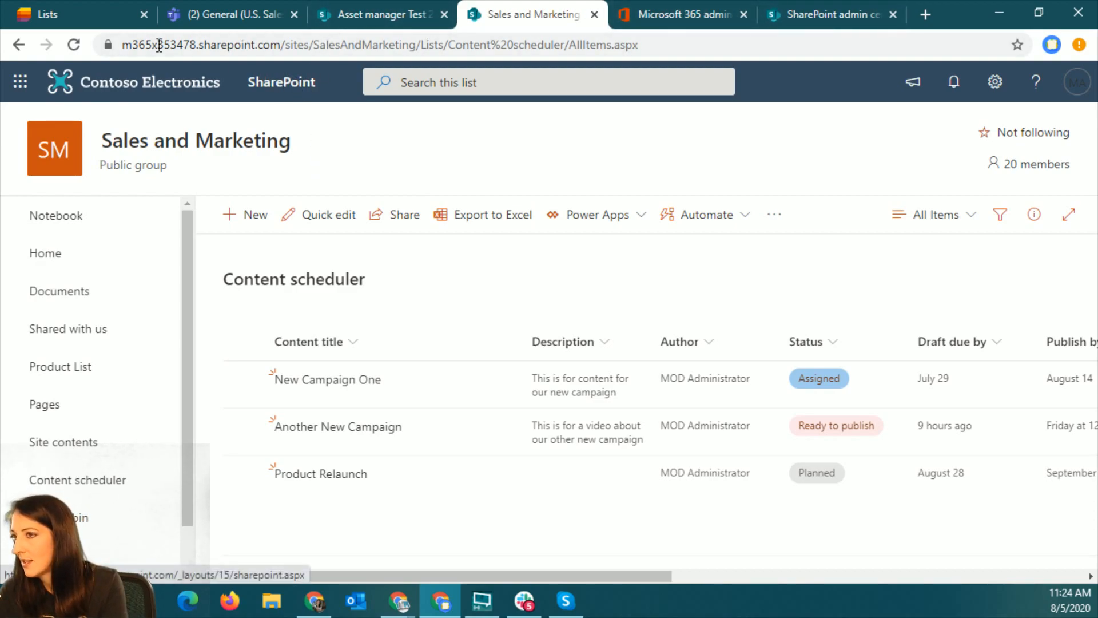
right_click(19, 45)
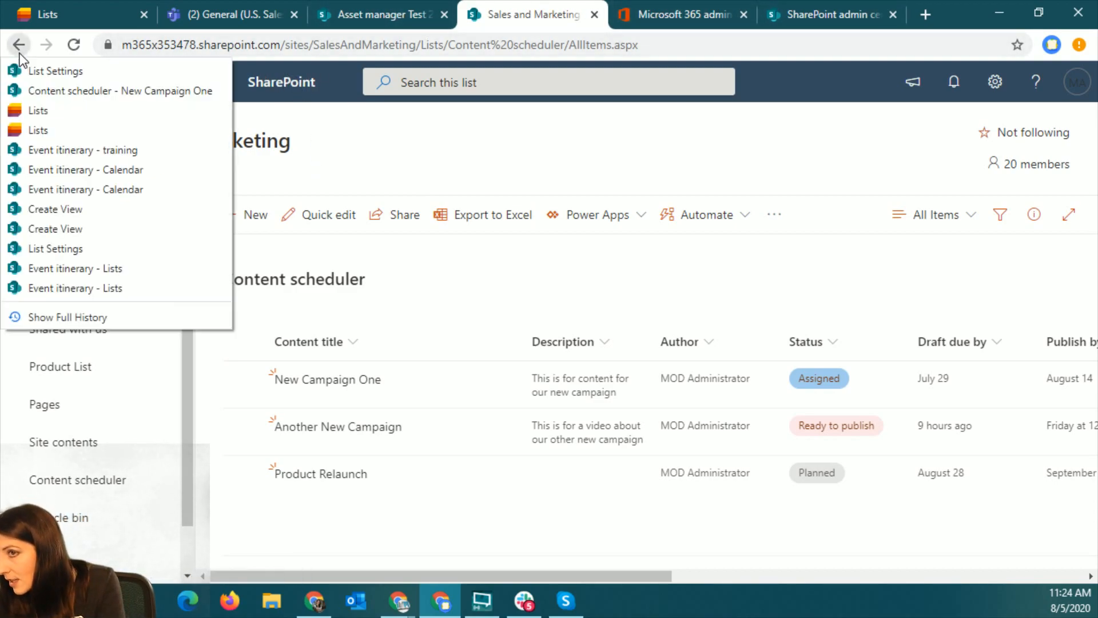
click(87, 15)
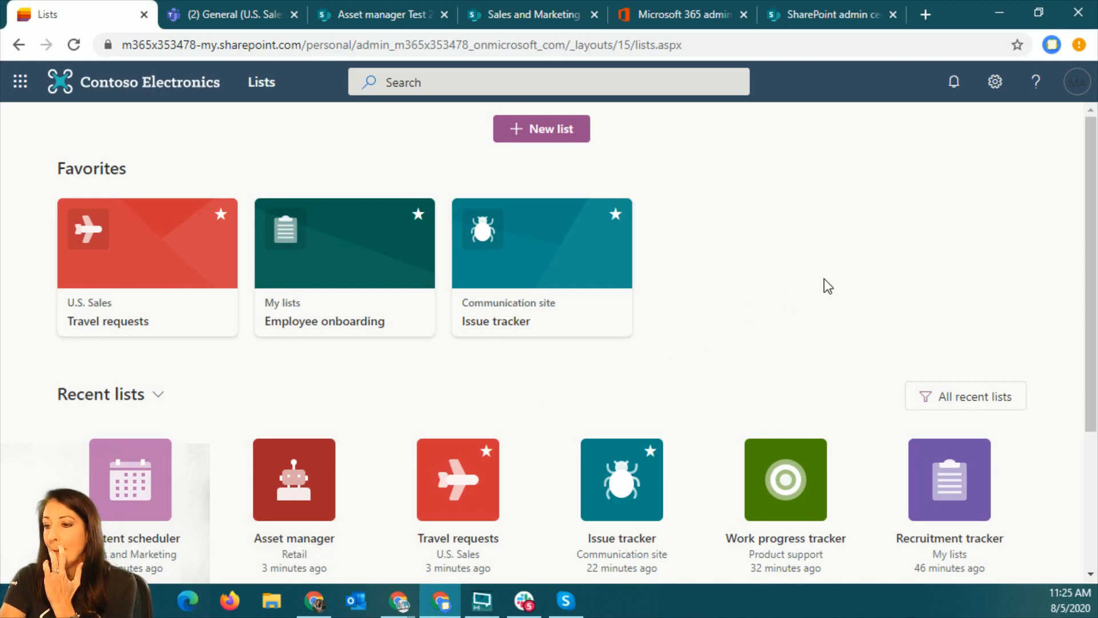
click(134, 491)
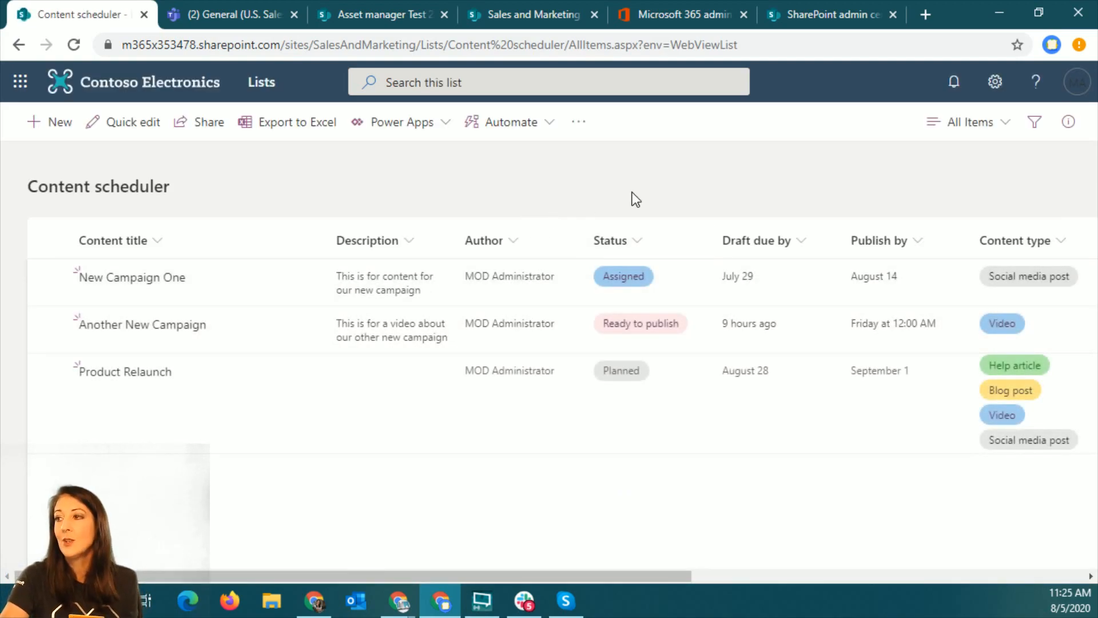
- Put the Content scheduler list into quick edit and add a new item with the content title Campaign Two
click(123, 127)
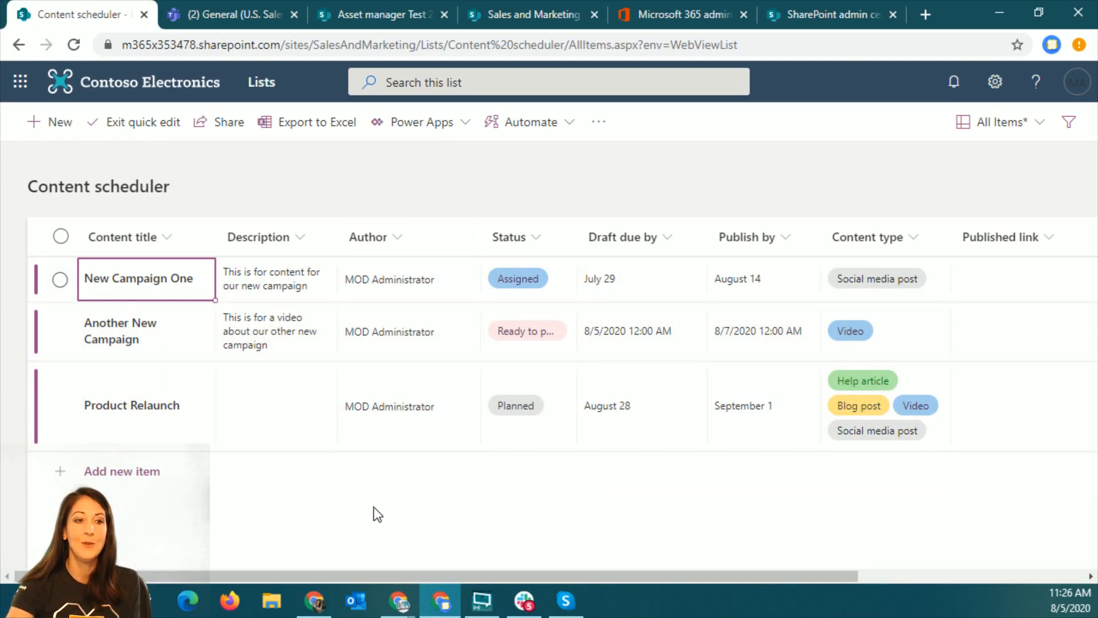
click(128, 472)
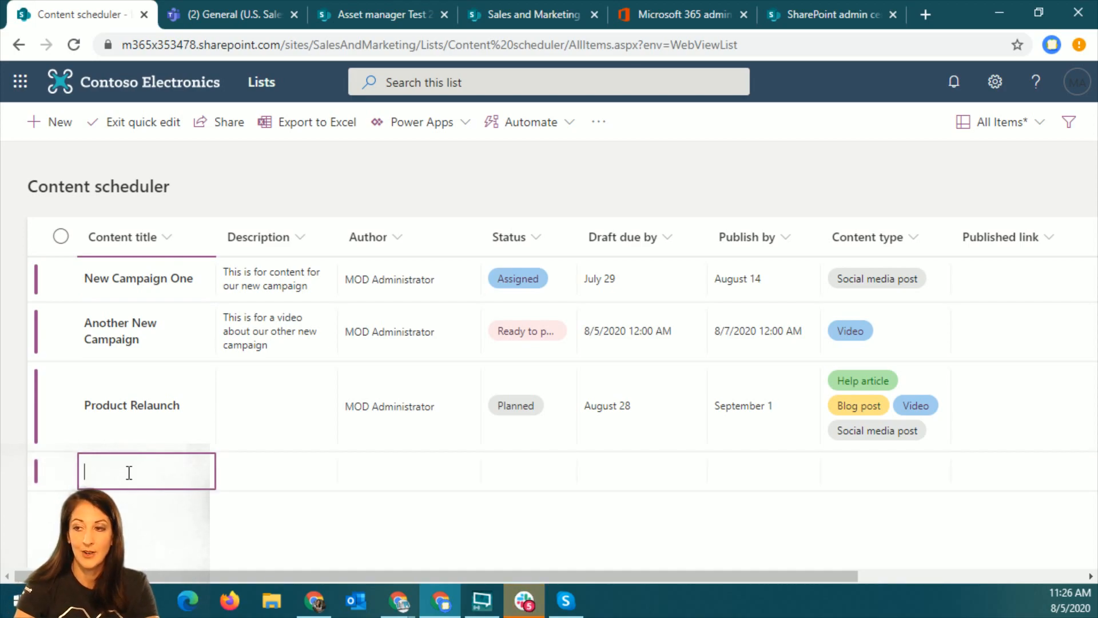
text(Ca)
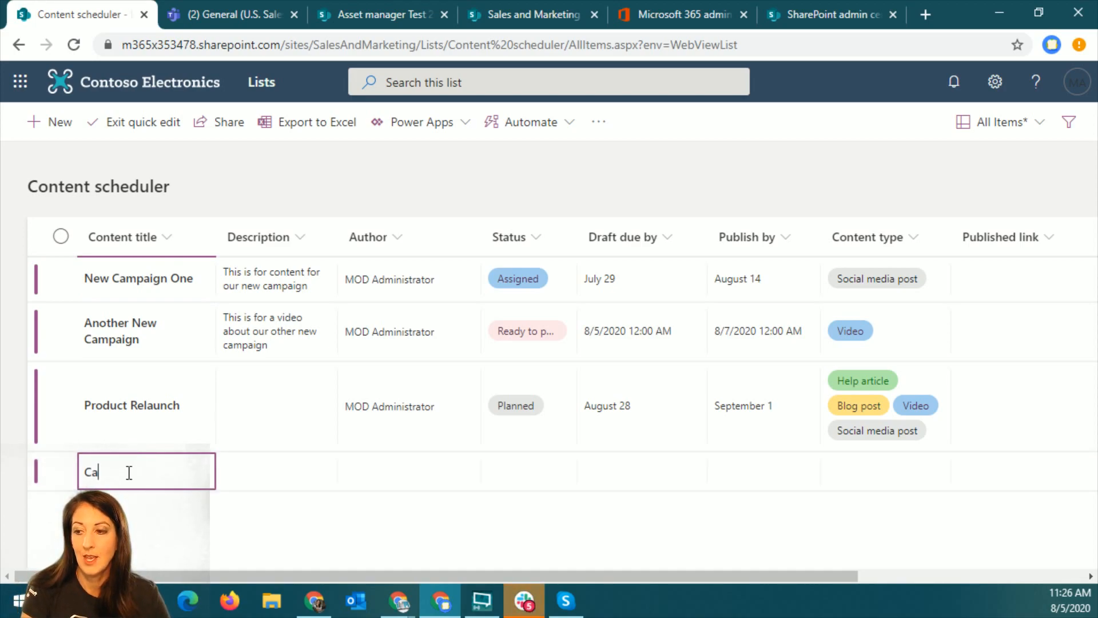
text(mpaign )
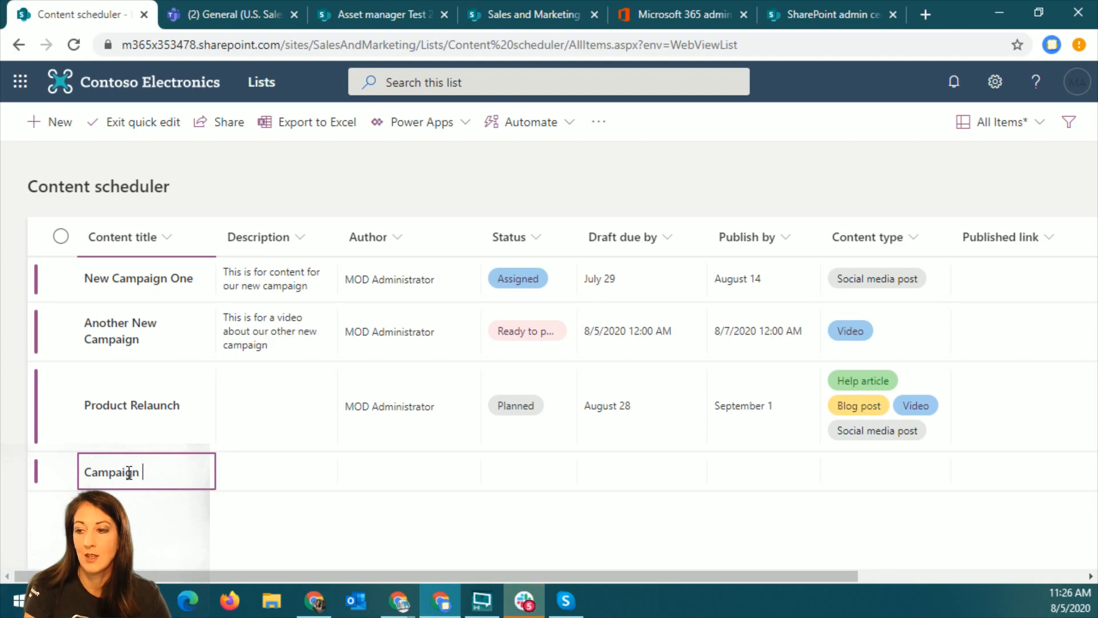
text(Two)
key(Tab)
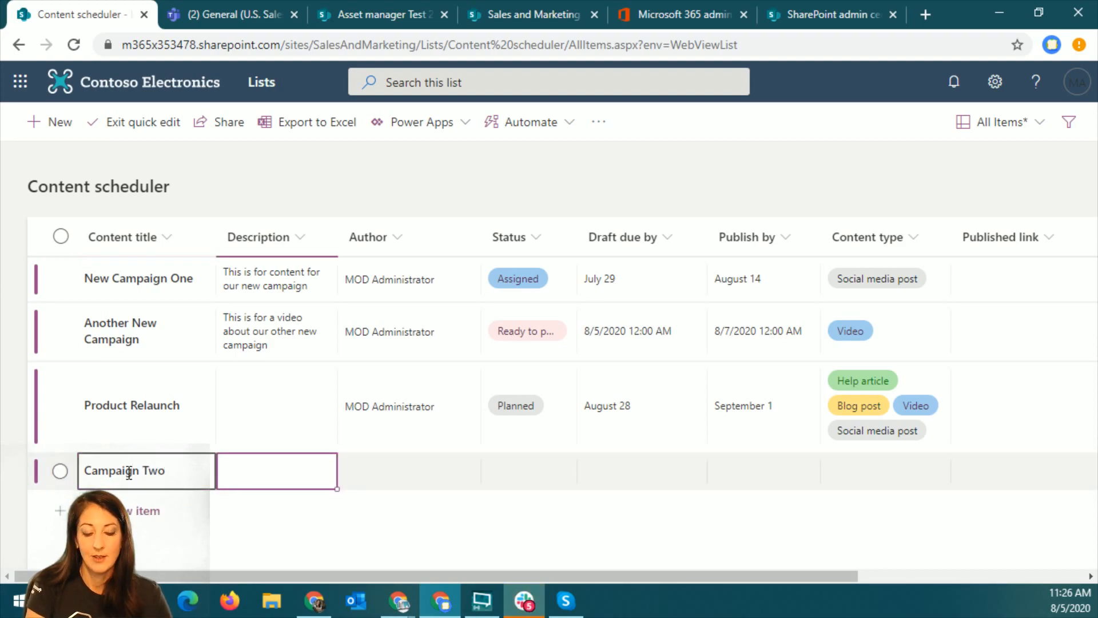
- Enter "Stuff here a long description here in the field right here" as Campaign Two's description and enlarge its text box
text(Stuff here)
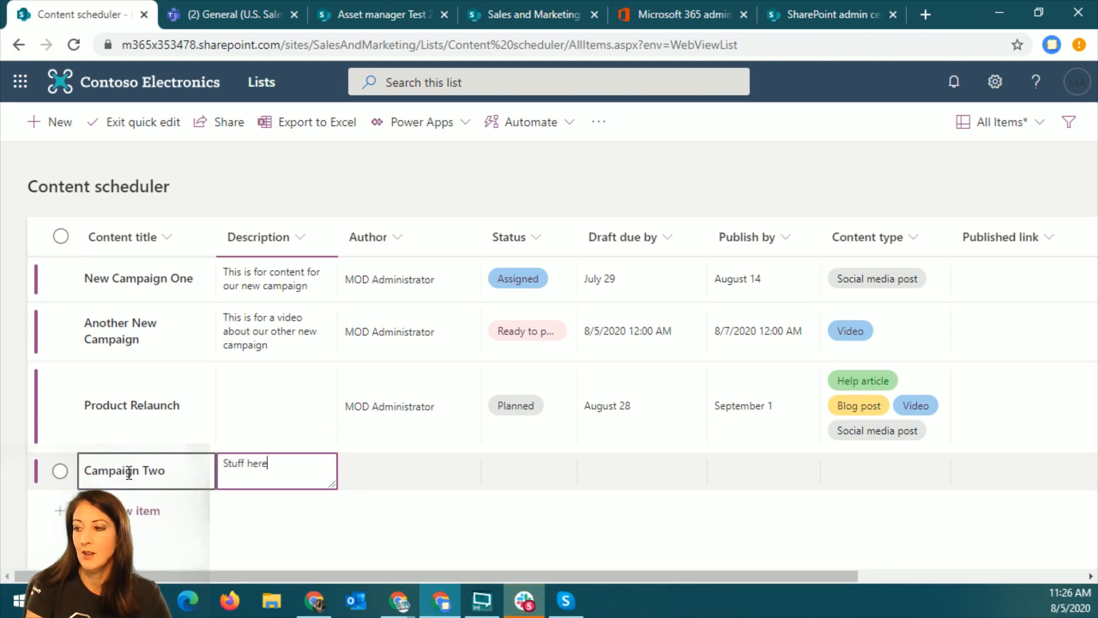
text( a lo)
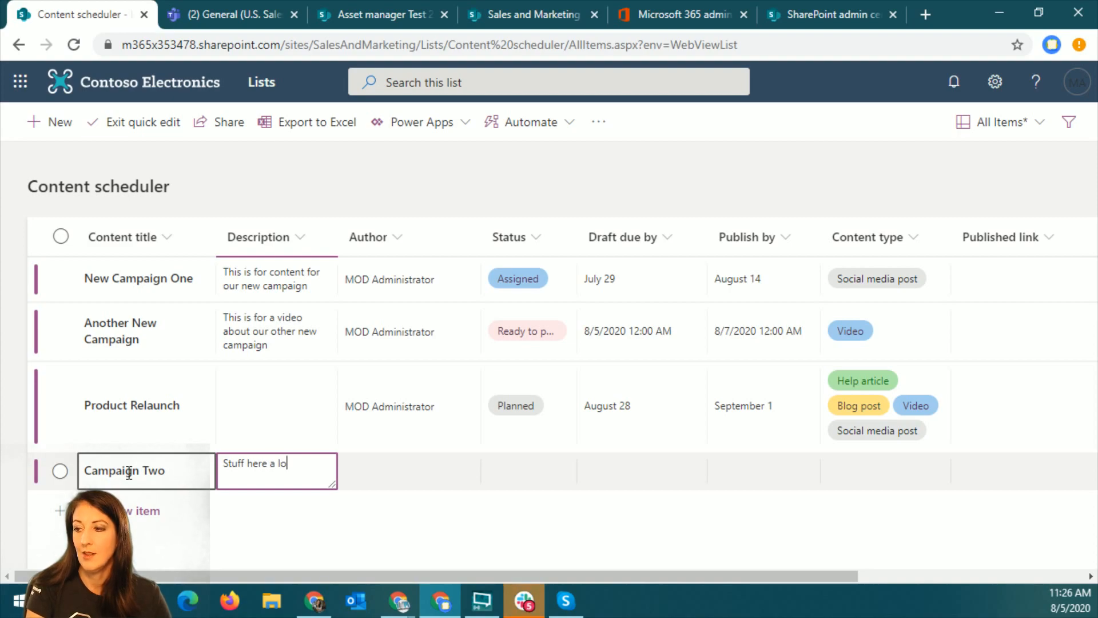
text(ng descvr)
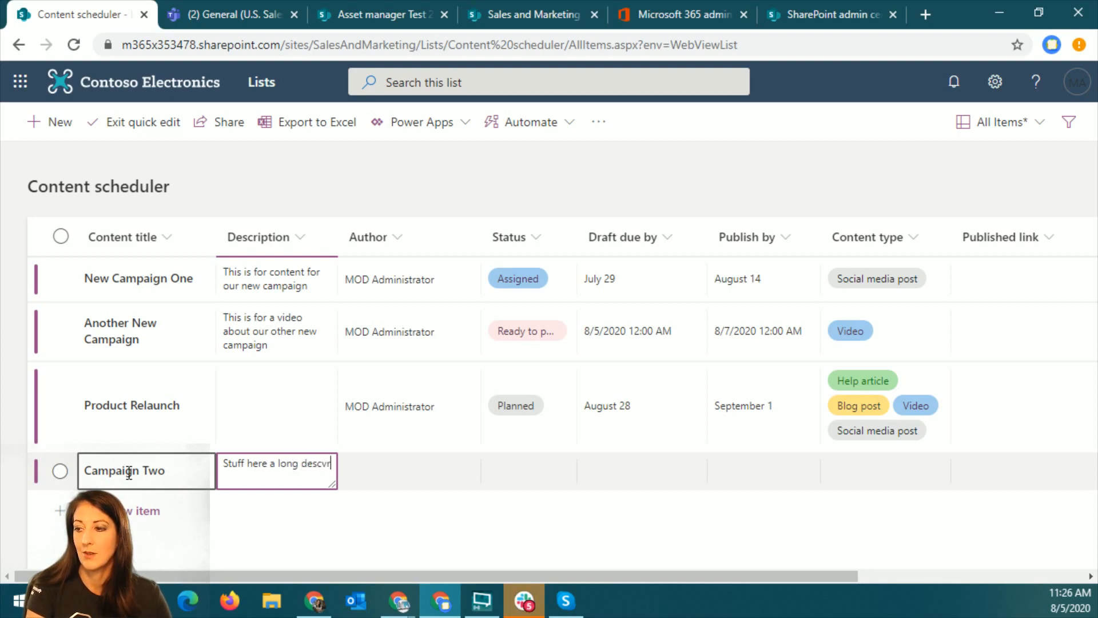
key(BackSpace)
key(BackSpace)
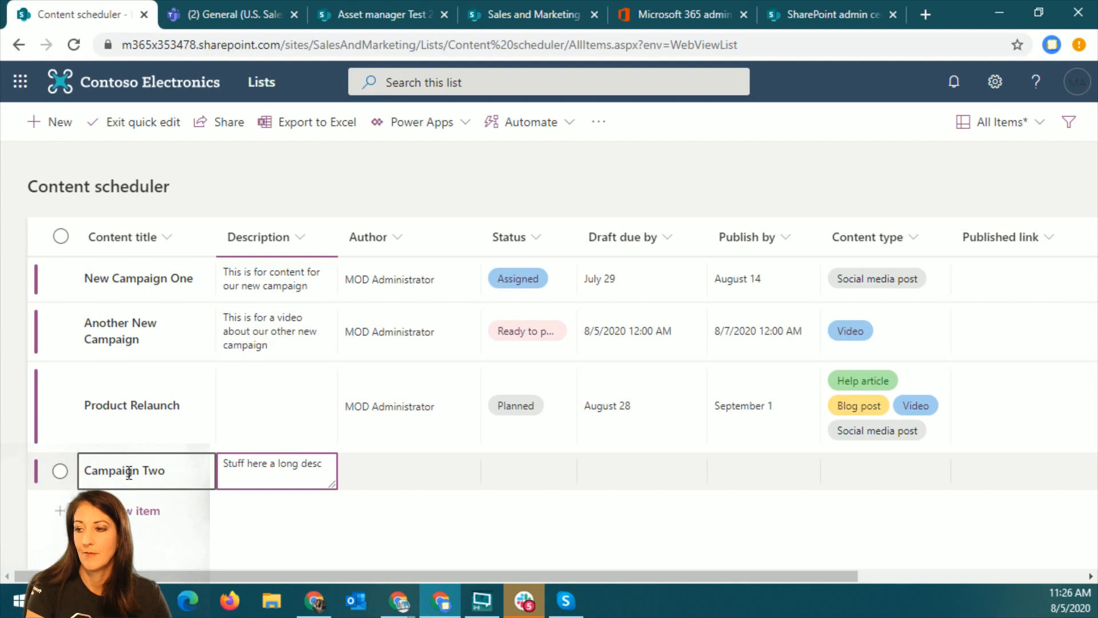
text(ription het)
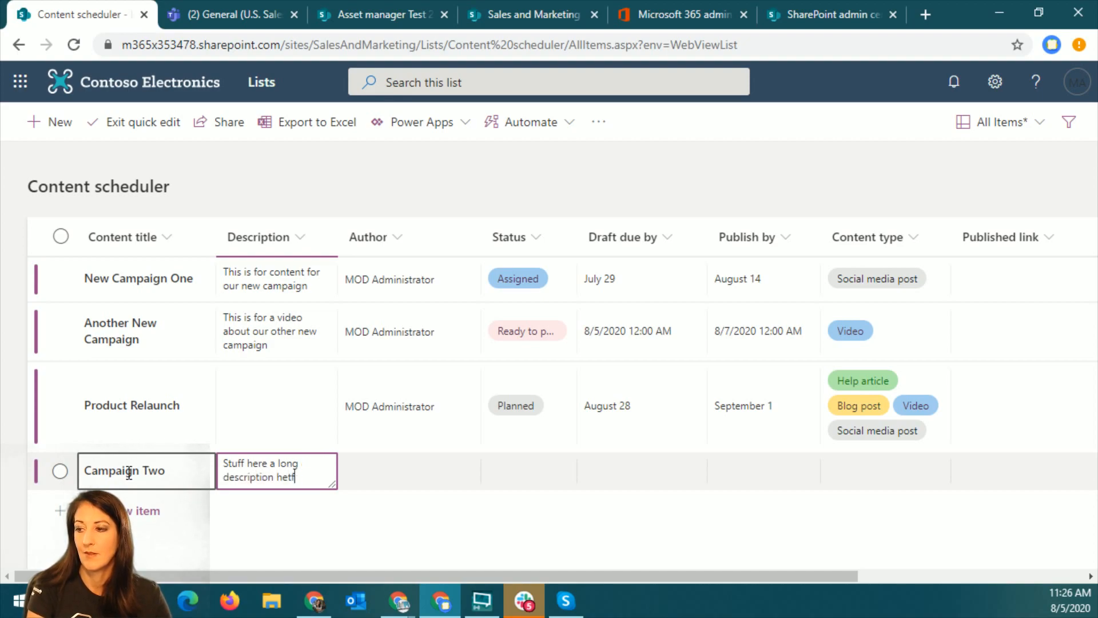
key(BackSpace)
text(re in th)
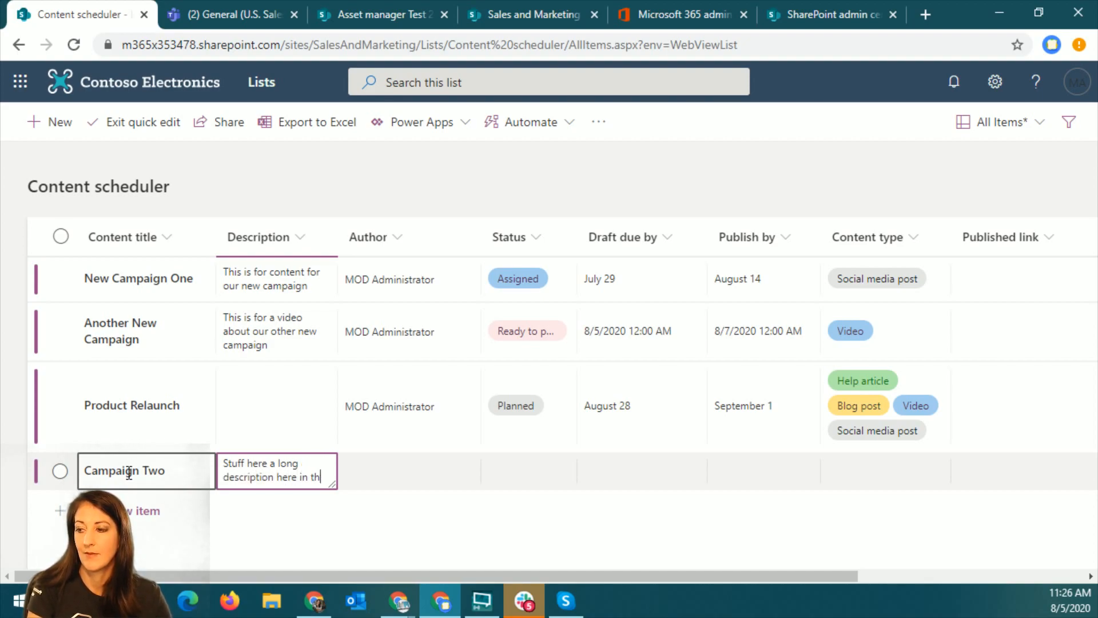
text(e field ri)
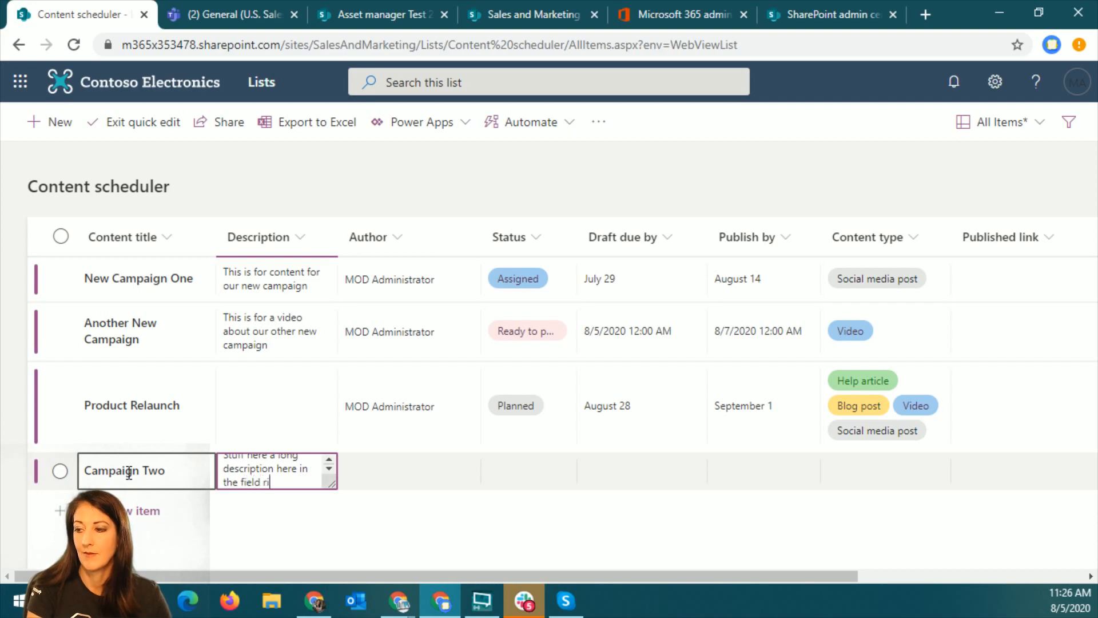
text(ght here)
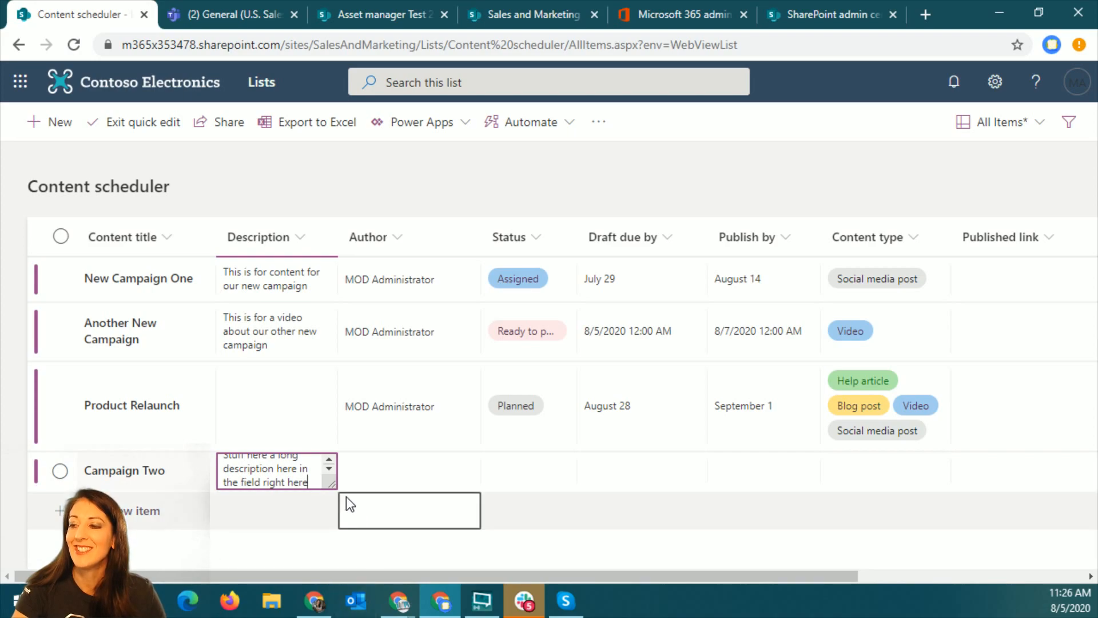
drag(332, 485, 351, 522)
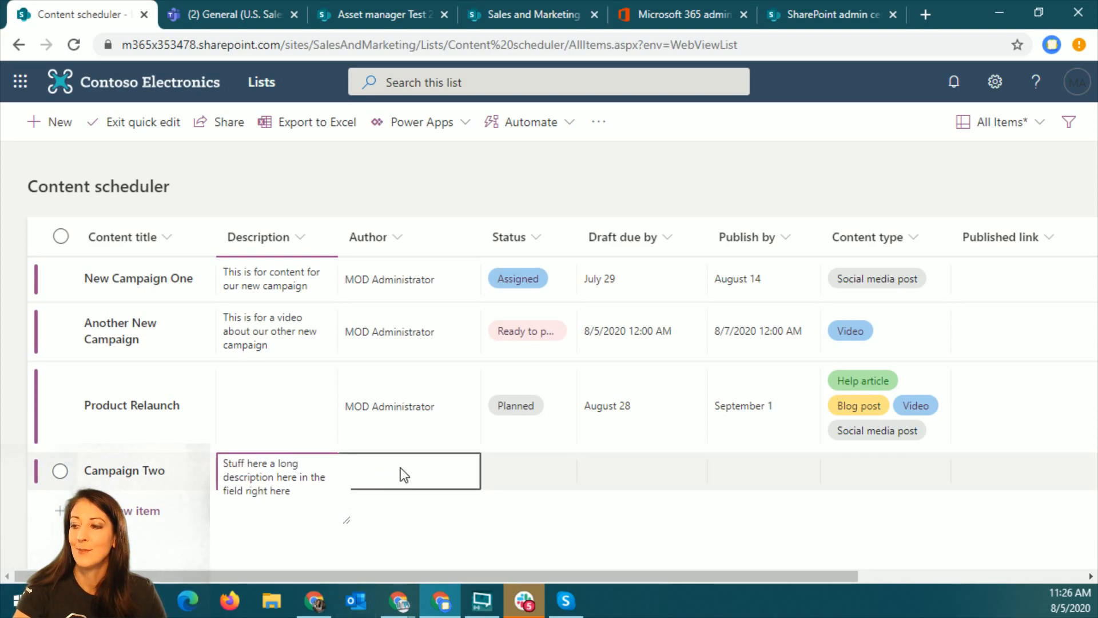
- Leave Campaign Two's author empty and set its status to Assigned
click(418, 475)
click(493, 474)
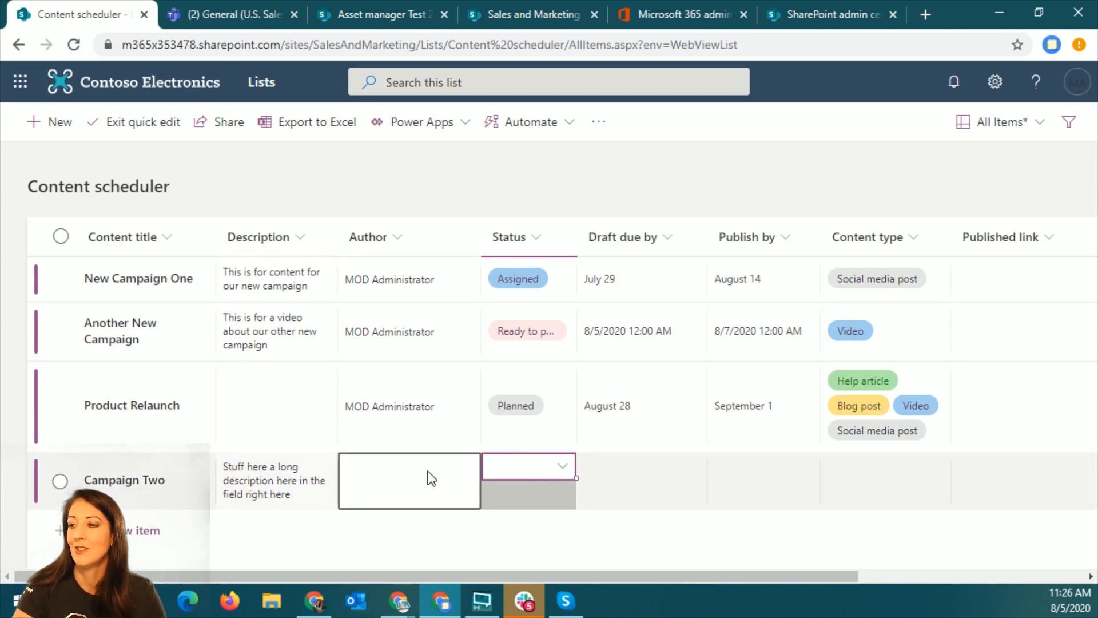
click(562, 466)
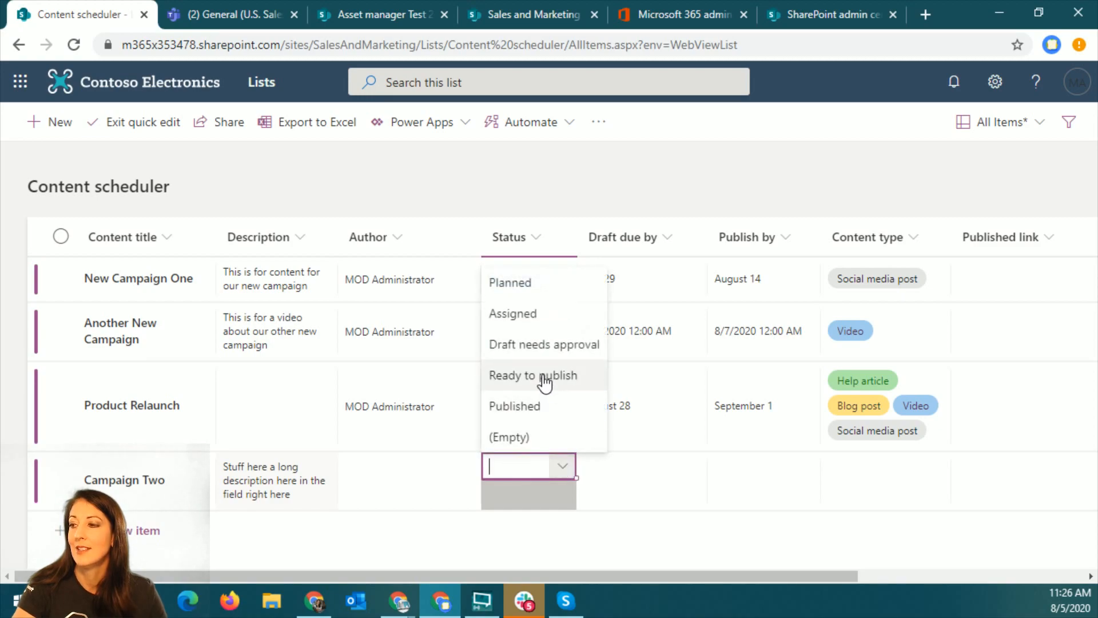
click(540, 314)
- Set Campaign Two's draft due date to 8/12/2020 and its publish date to 9/1/2020, both at 12:00 AM
click(646, 478)
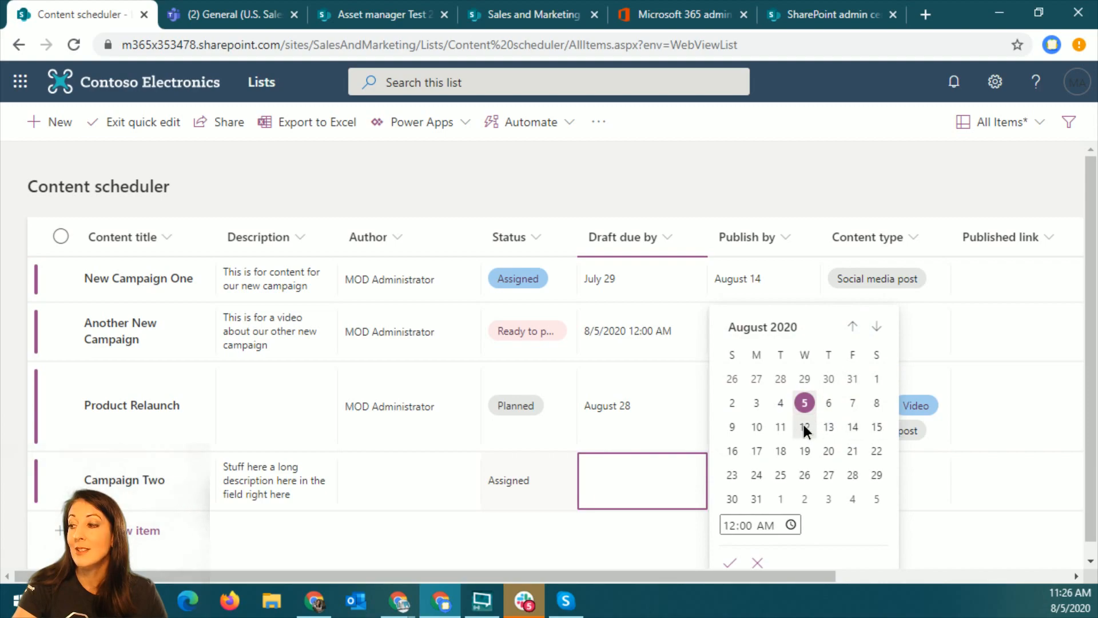
click(804, 427)
click(965, 475)
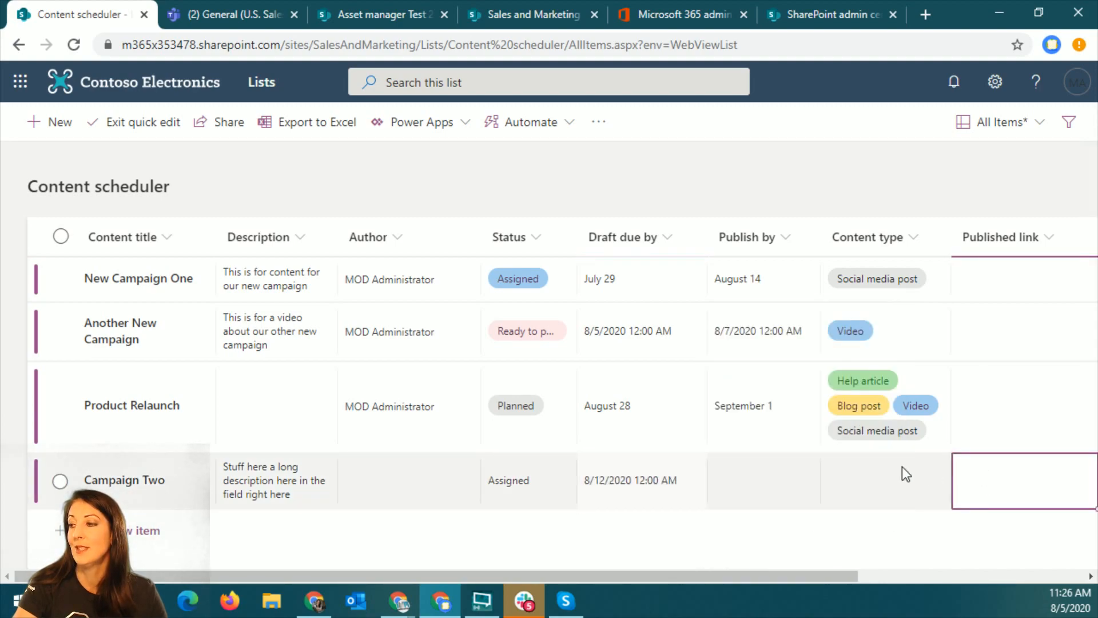
click(763, 471)
click(763, 470)
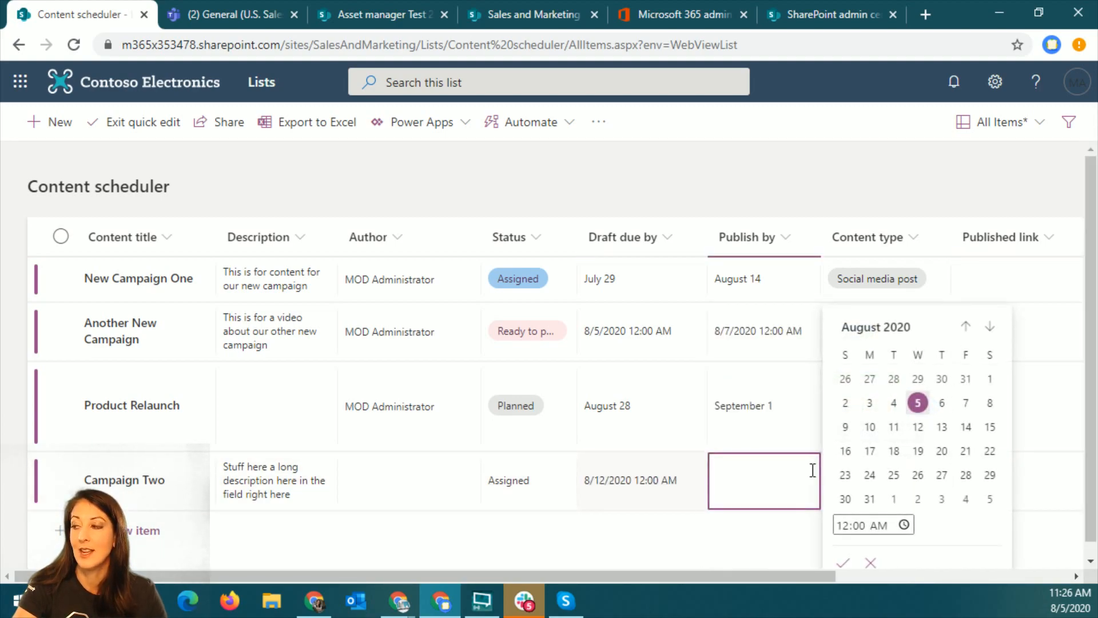
click(892, 500)
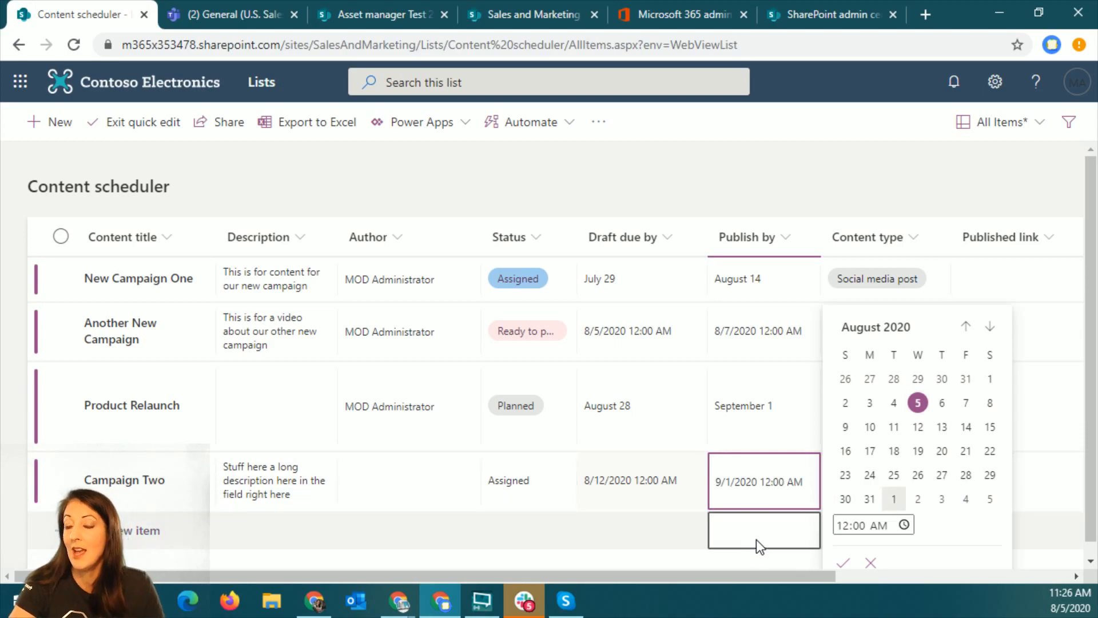
click(843, 563)
- Choose Blog post as Campaign Two's content type
click(878, 482)
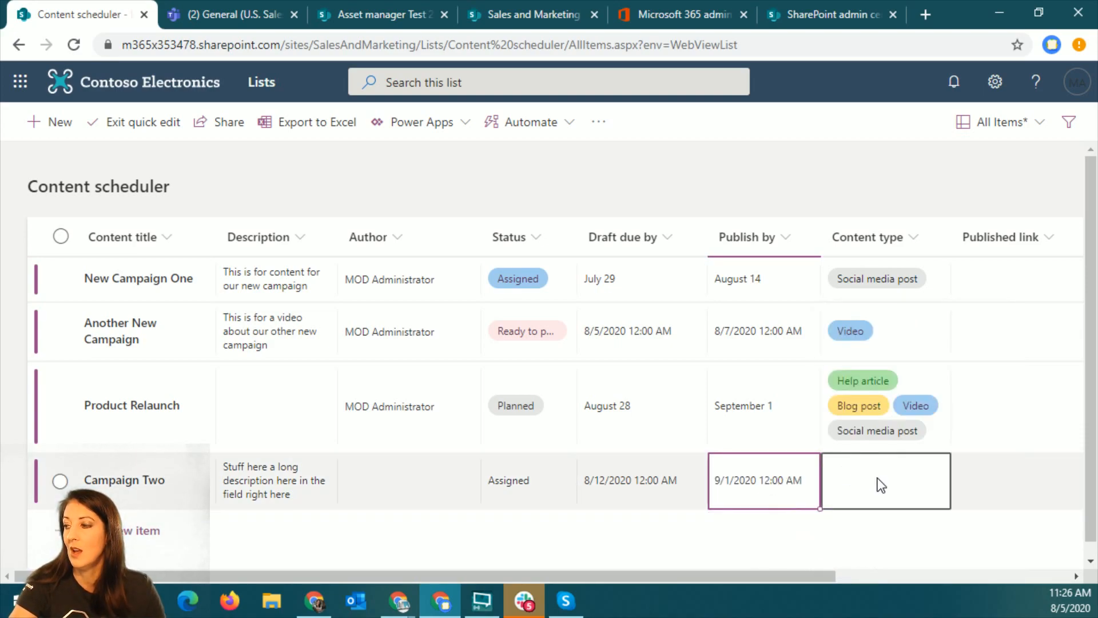
click(879, 478)
click(936, 467)
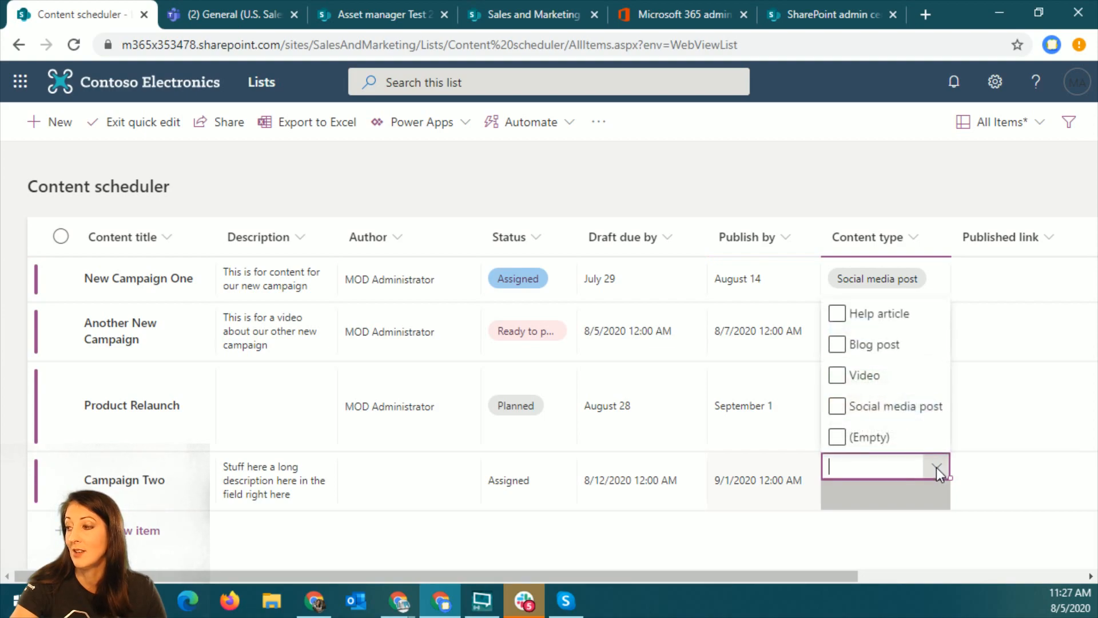
click(837, 345)
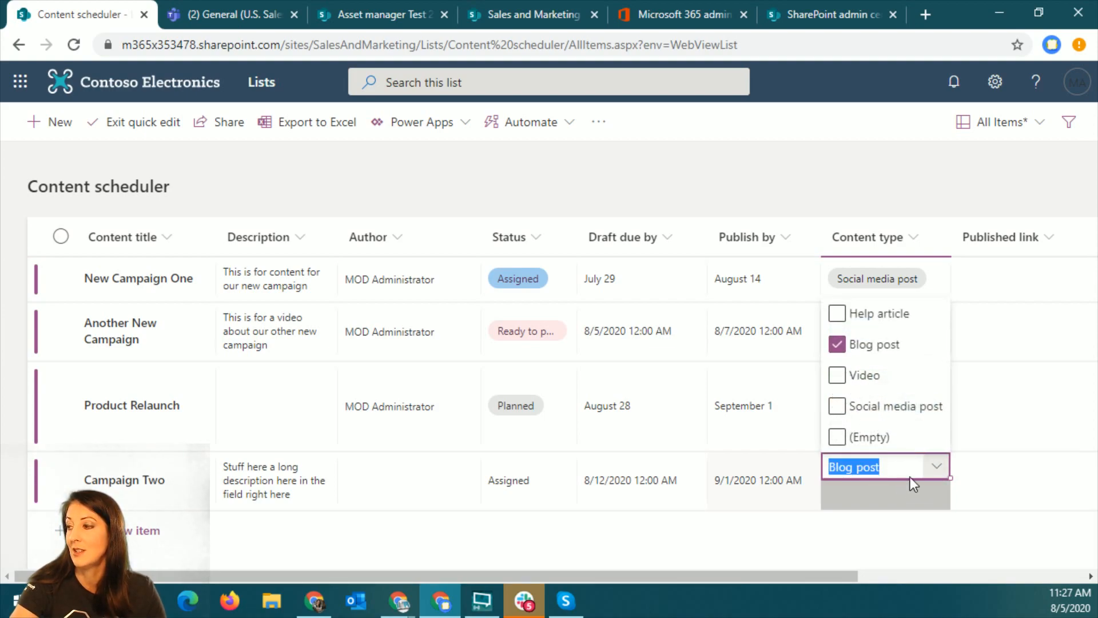
- Commit the Campaign Two row by moving on to the blank new row below it
click(964, 498)
click(917, 544)
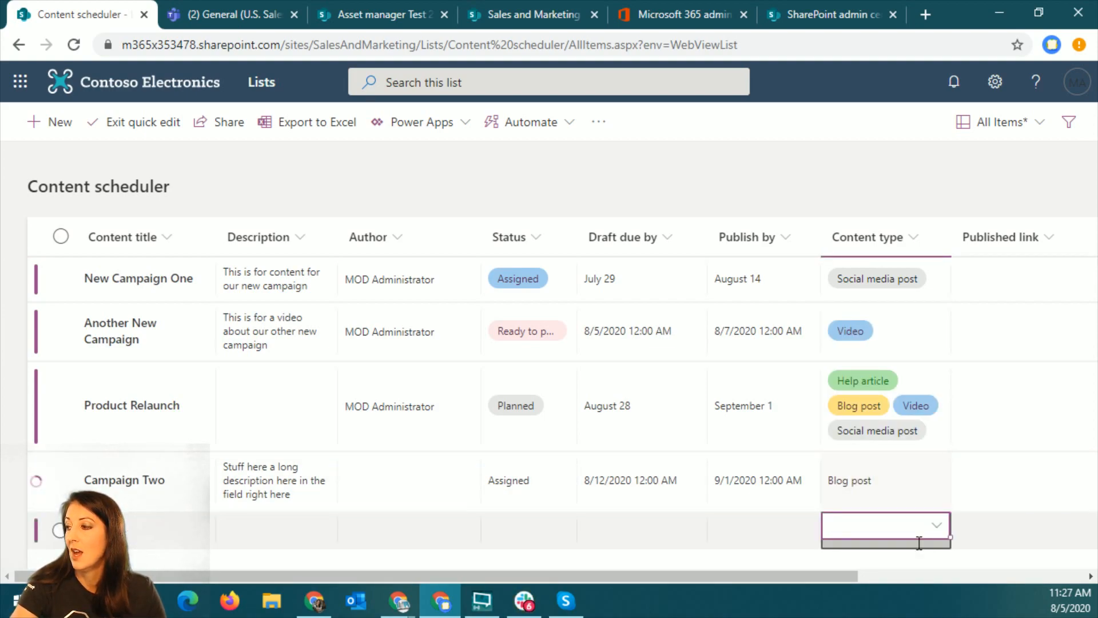
click(377, 547)
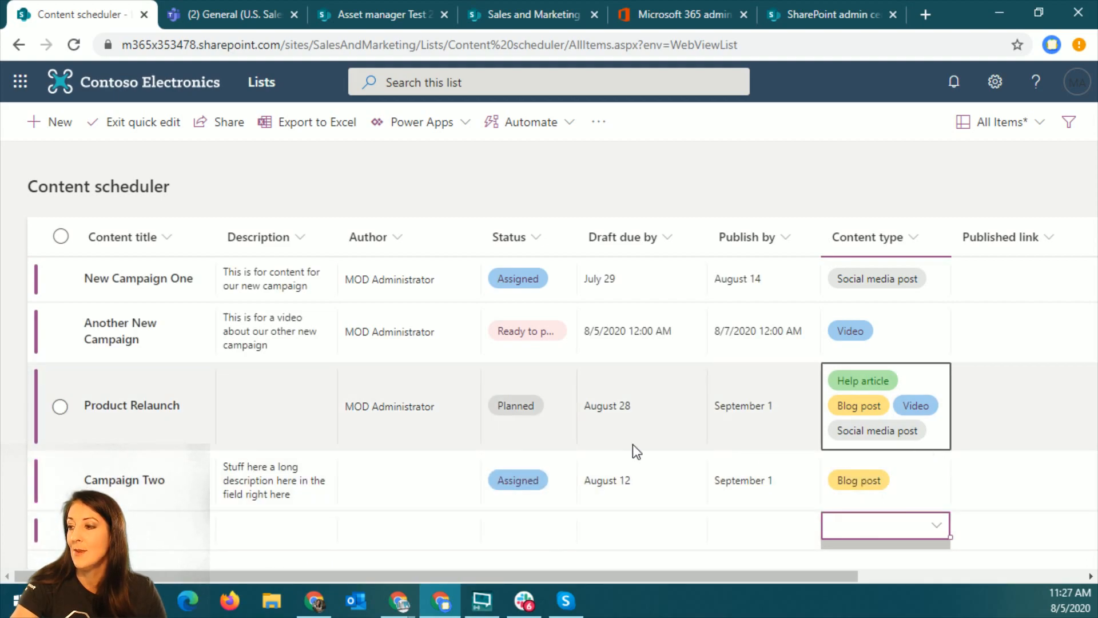
click(395, 464)
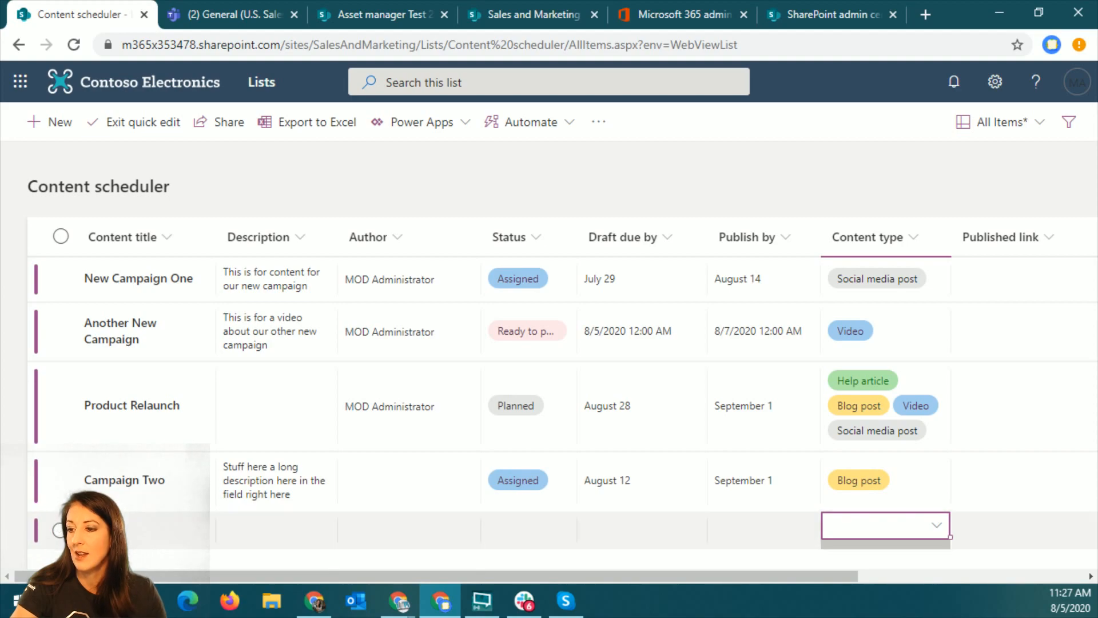
click(209, 535)
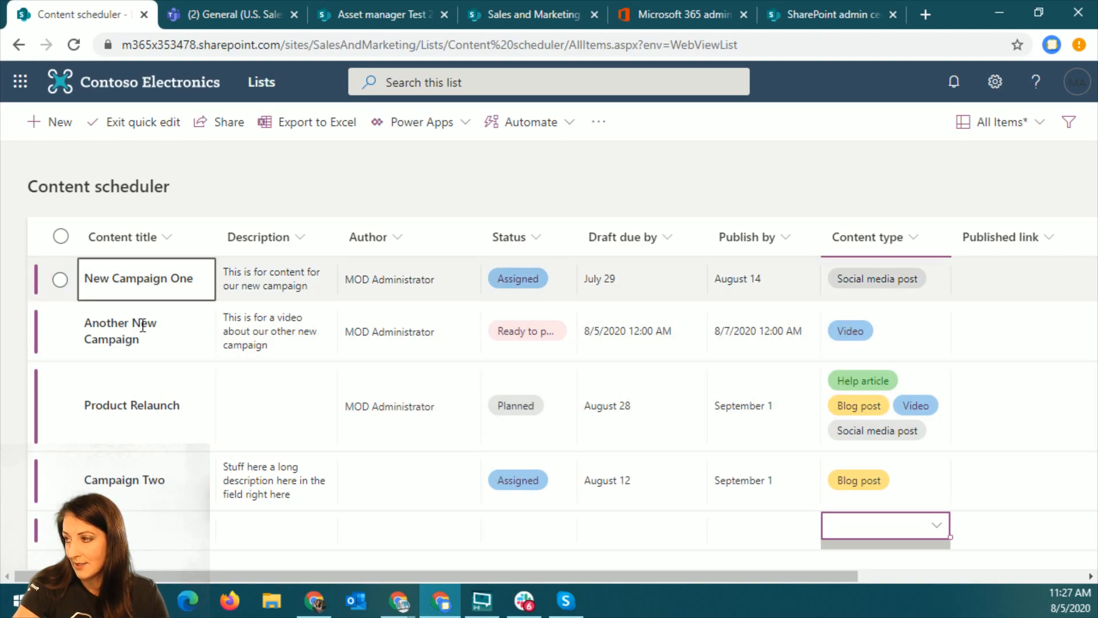
- Try the Fixed height row layout in the grid and return it to Autofit height
click(1013, 129)
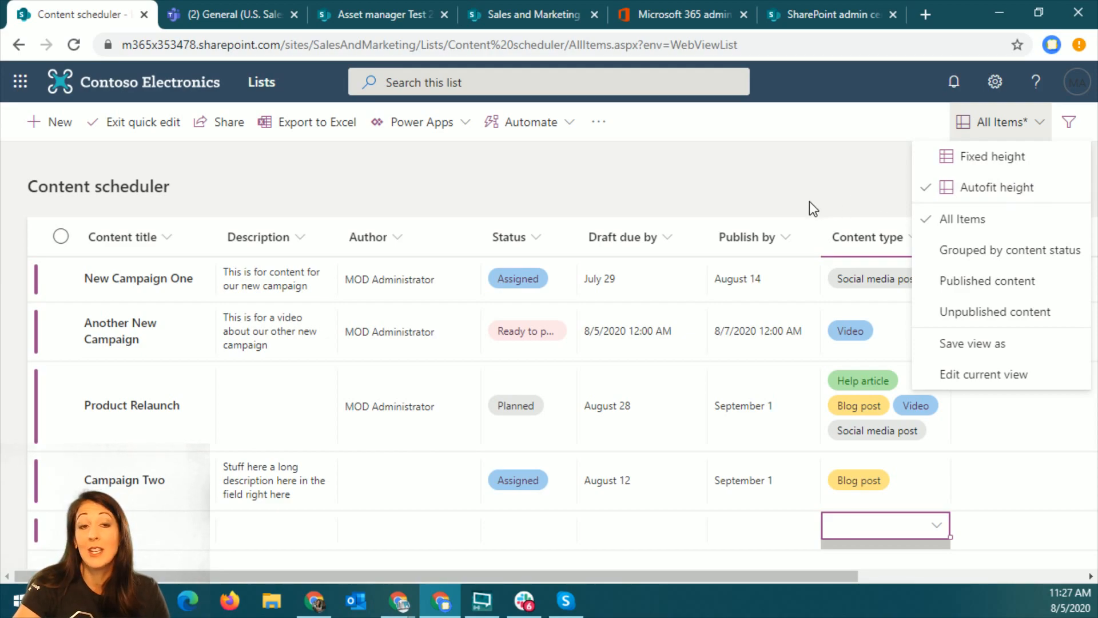
click(971, 158)
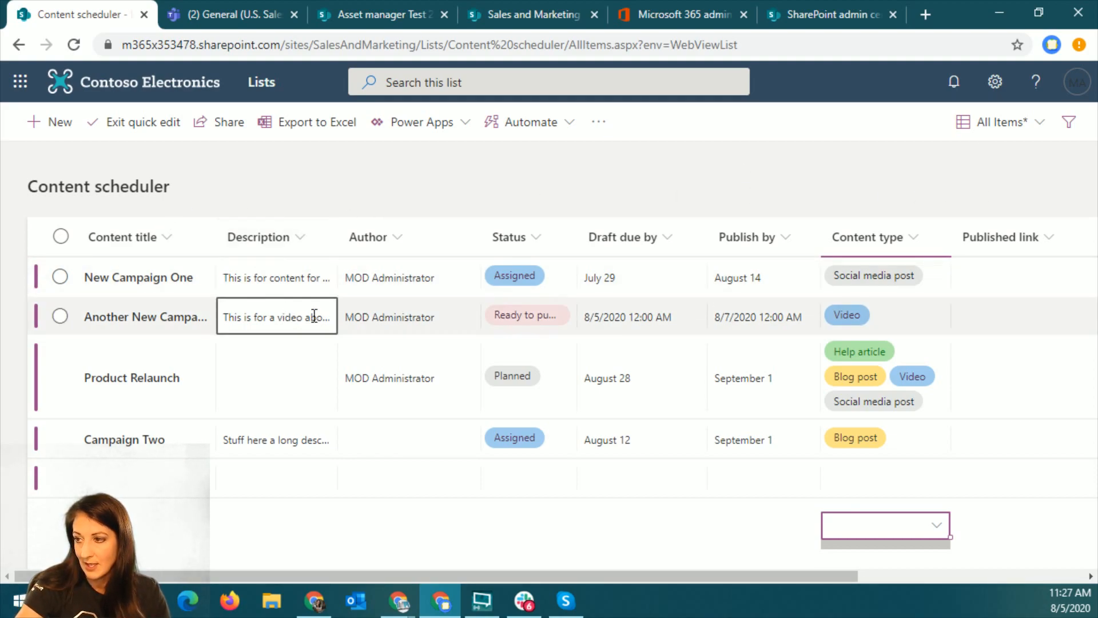
drag(326, 377, 326, 429)
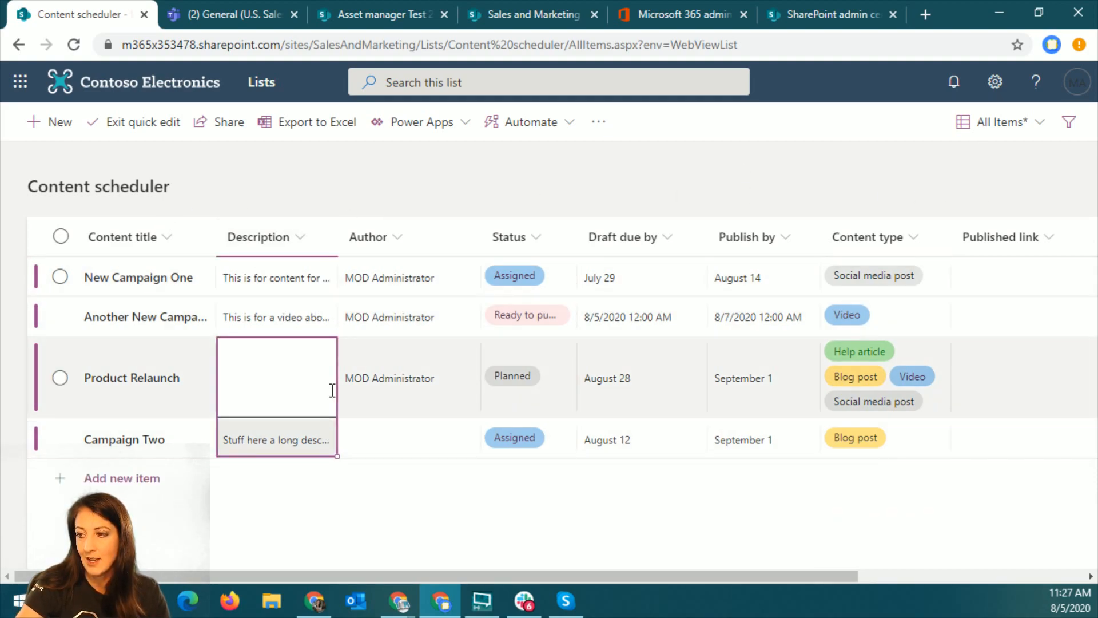
click(379, 473)
click(1000, 121)
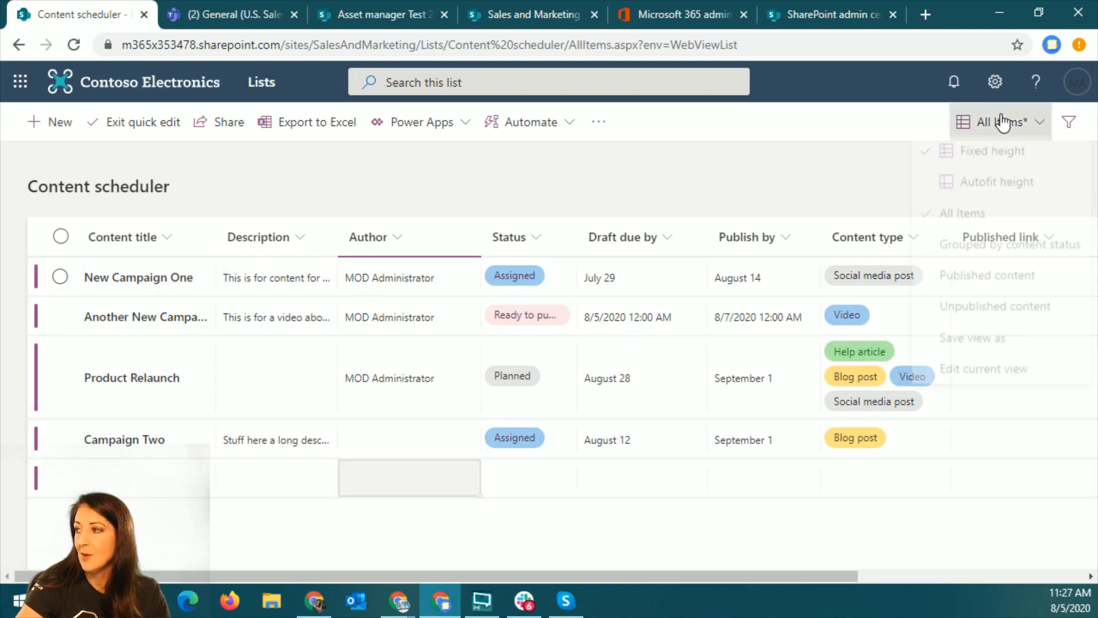
click(985, 187)
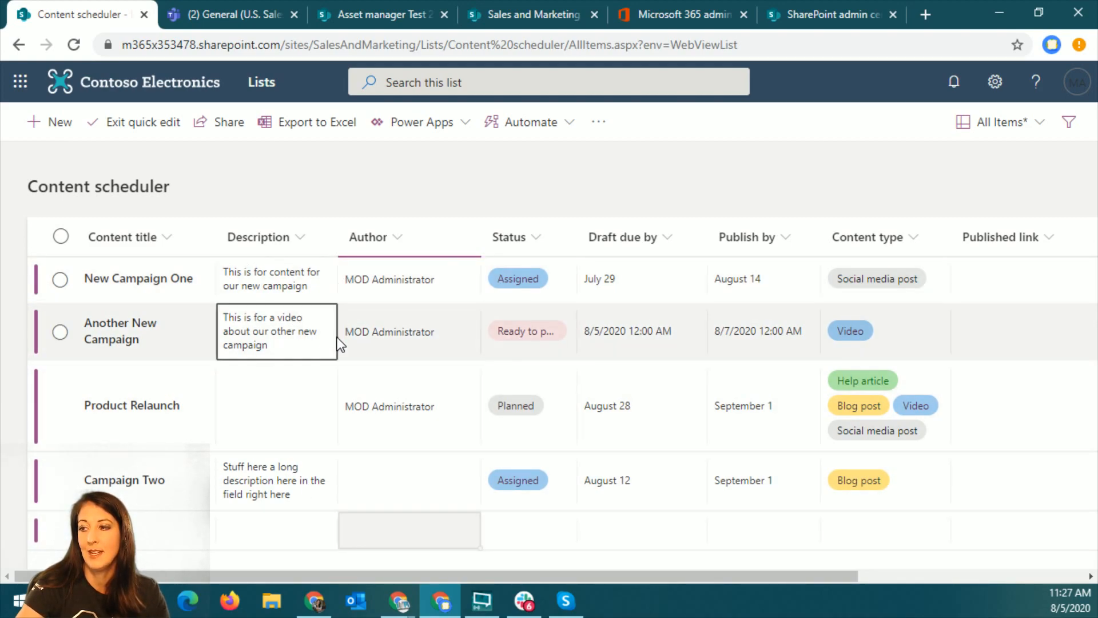
- Widen the Description column so each description fits on one line, and exit quick edit
drag(336, 235, 498, 235)
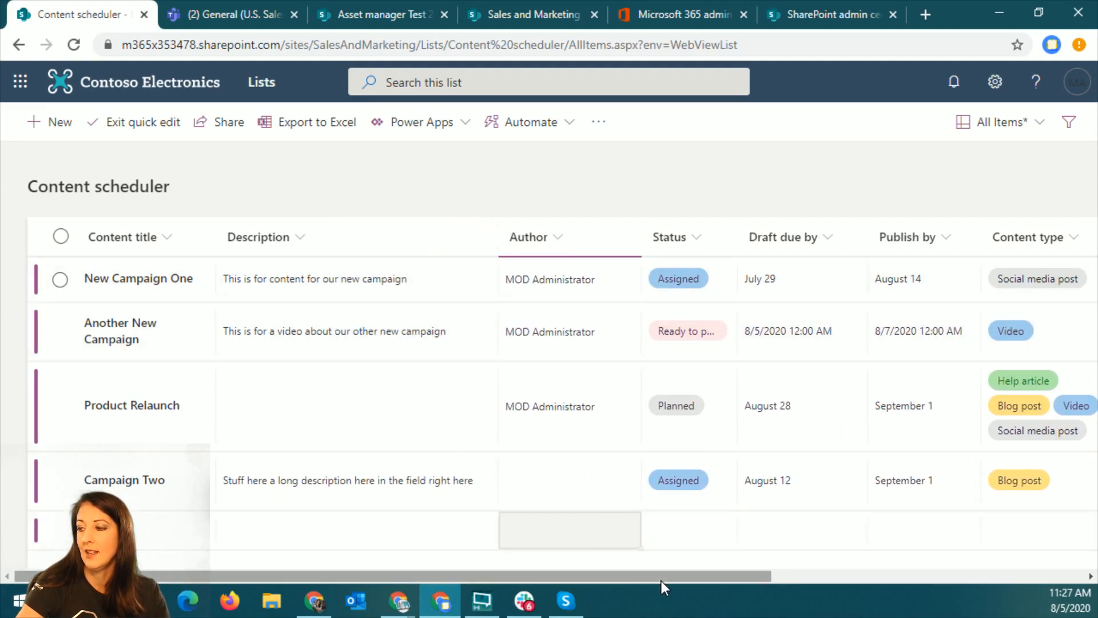
drag(661, 577, 686, 566)
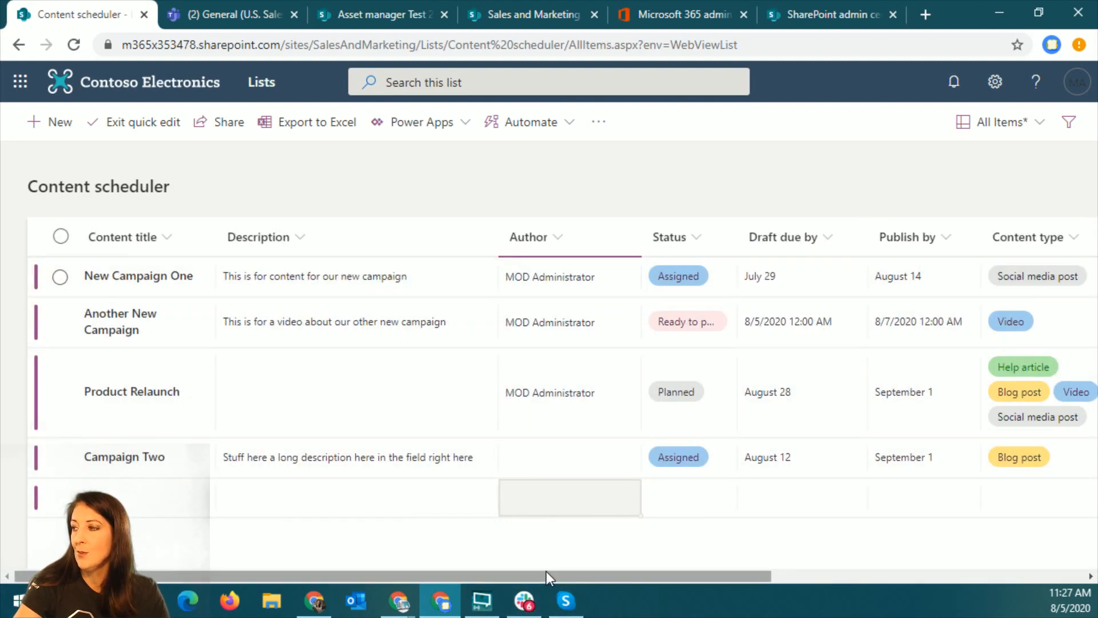
drag(547, 571, 898, 582)
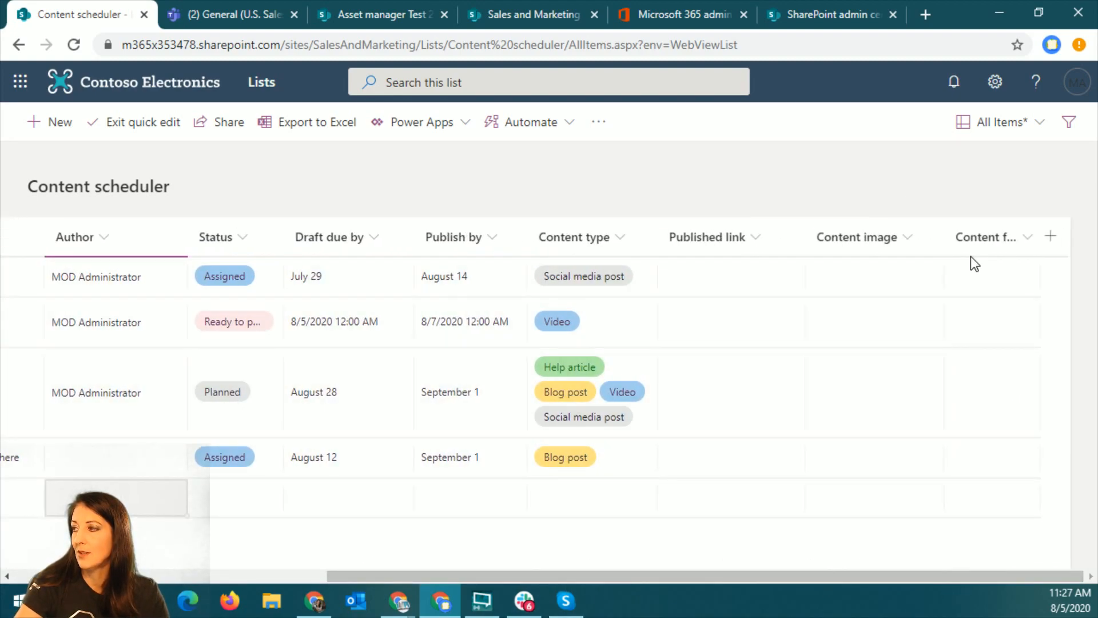
click(662, 274)
drag(334, 578, 22, 570)
click(165, 123)
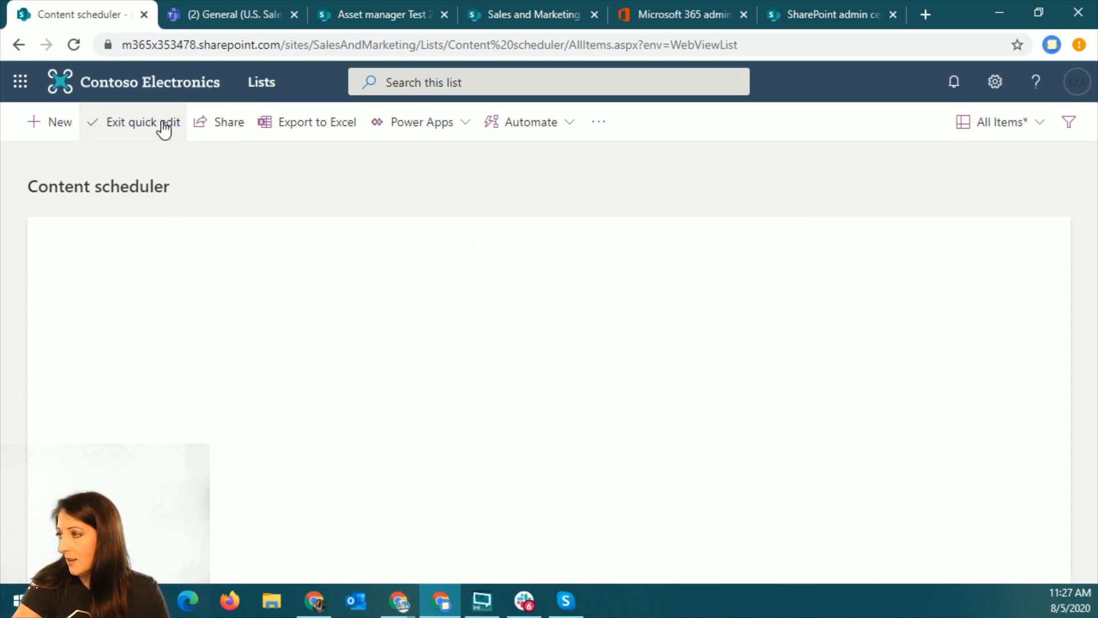
- Try the Compact List layout for the Content scheduler and return it to the List layout
click(975, 125)
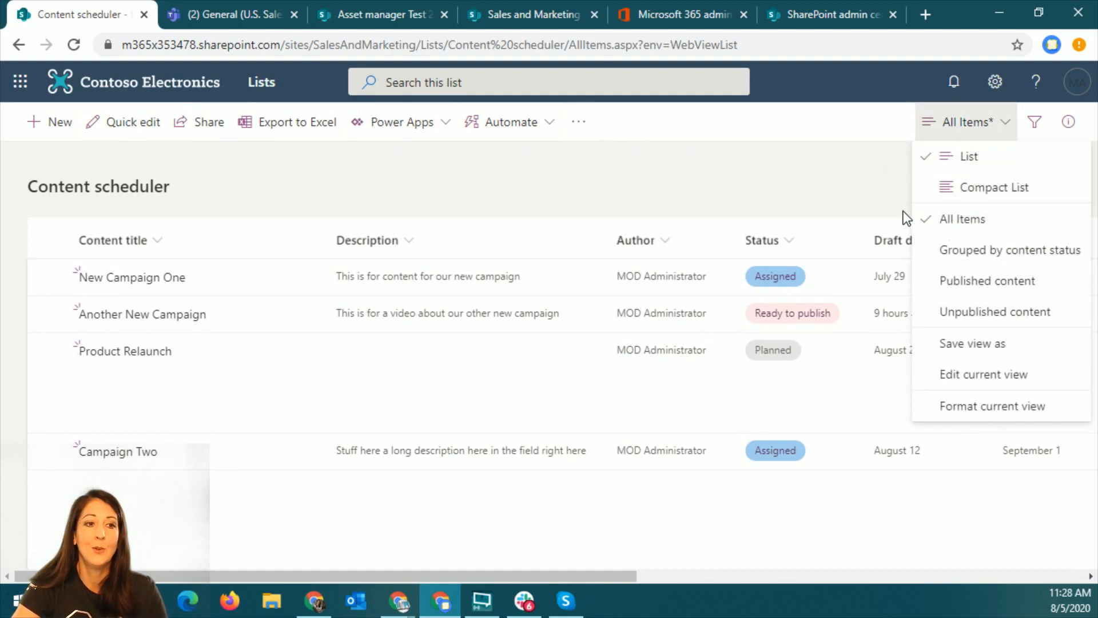
click(971, 194)
click(967, 126)
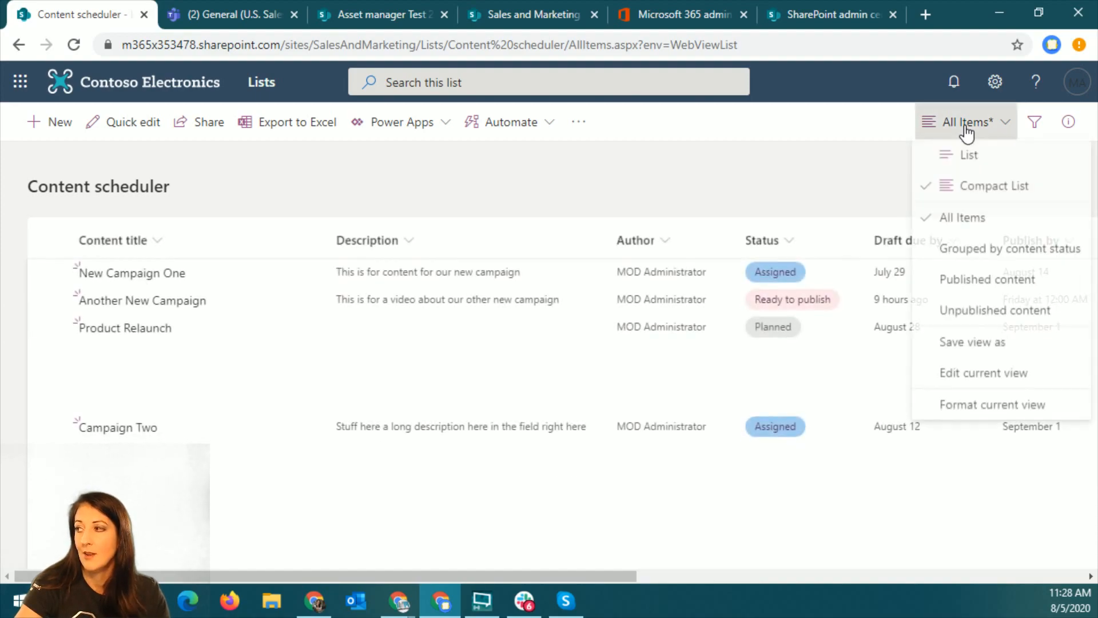
click(953, 160)
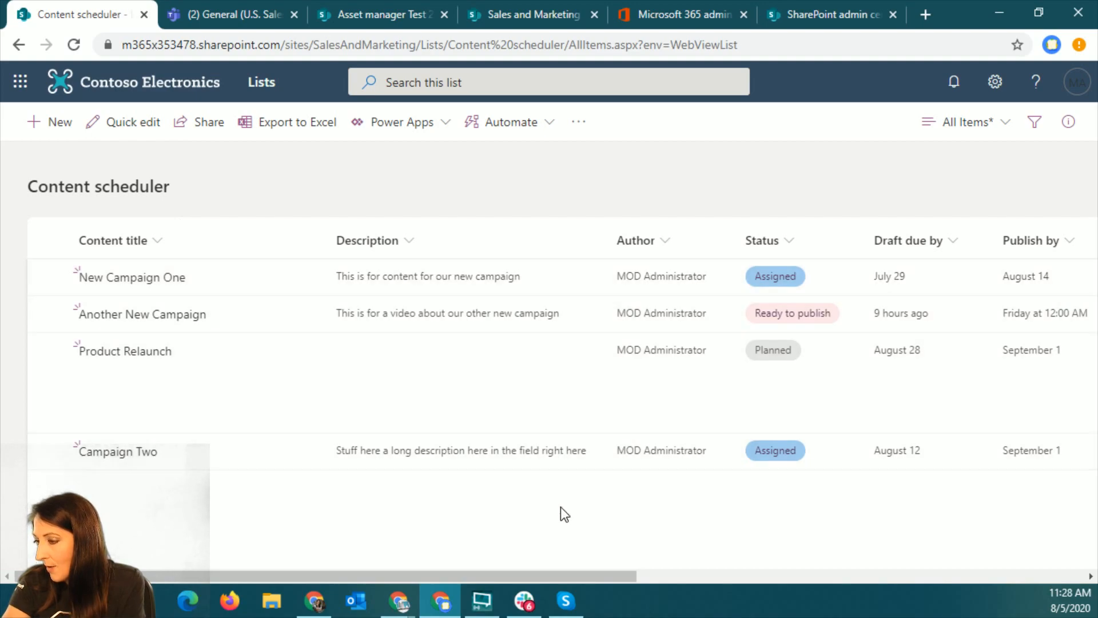
- Examine New Campaign One's edit form for its content image and content files fields, and close it without changes
drag(562, 578, 1010, 567)
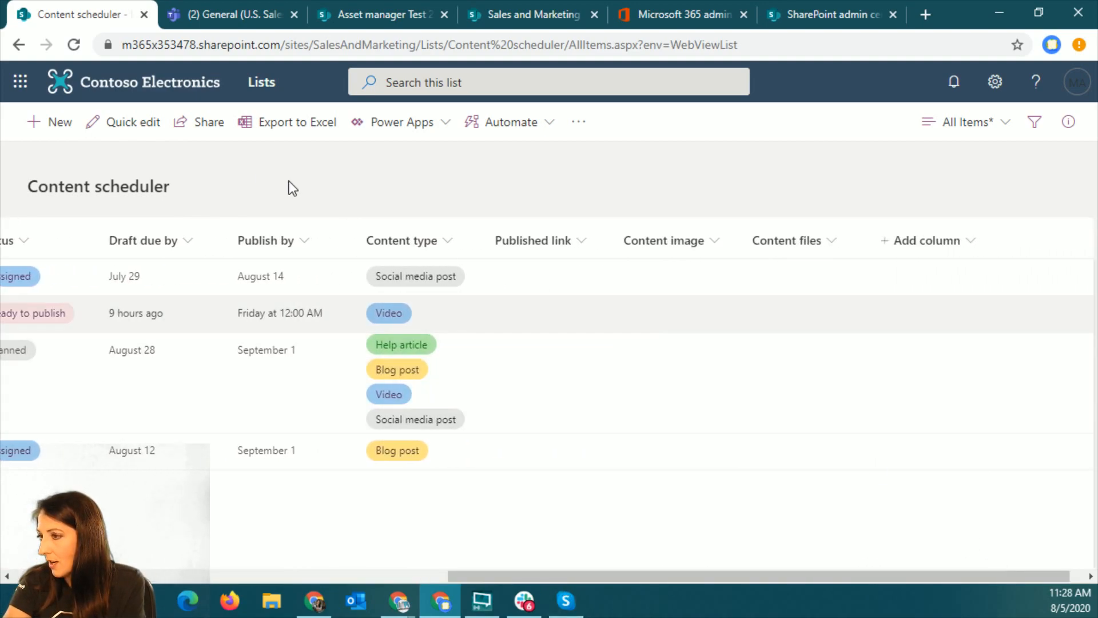
click(546, 286)
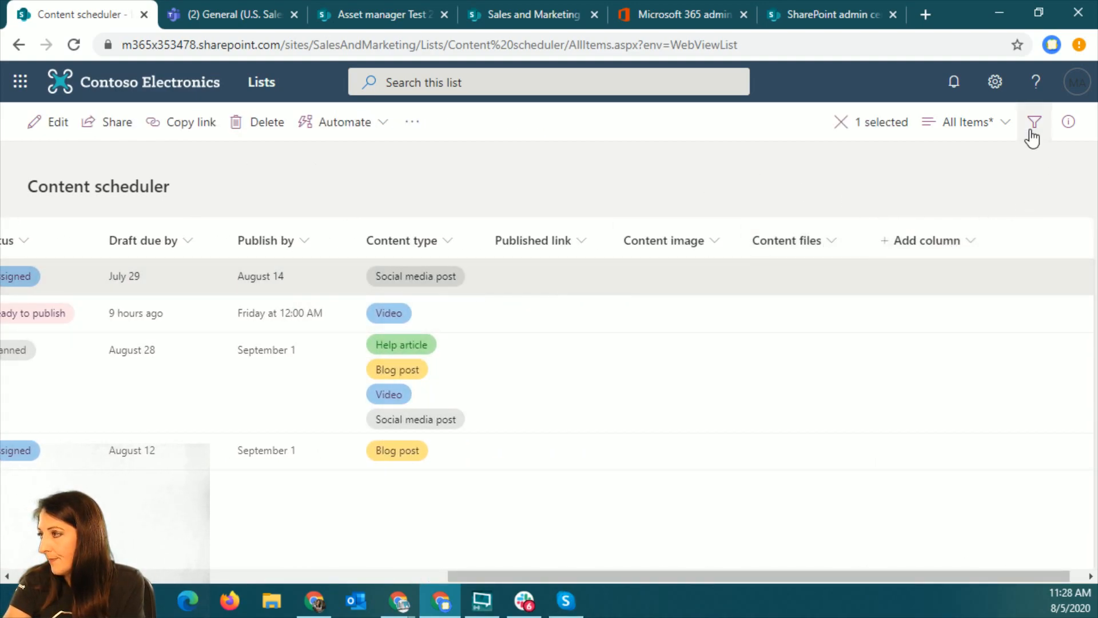
click(57, 121)
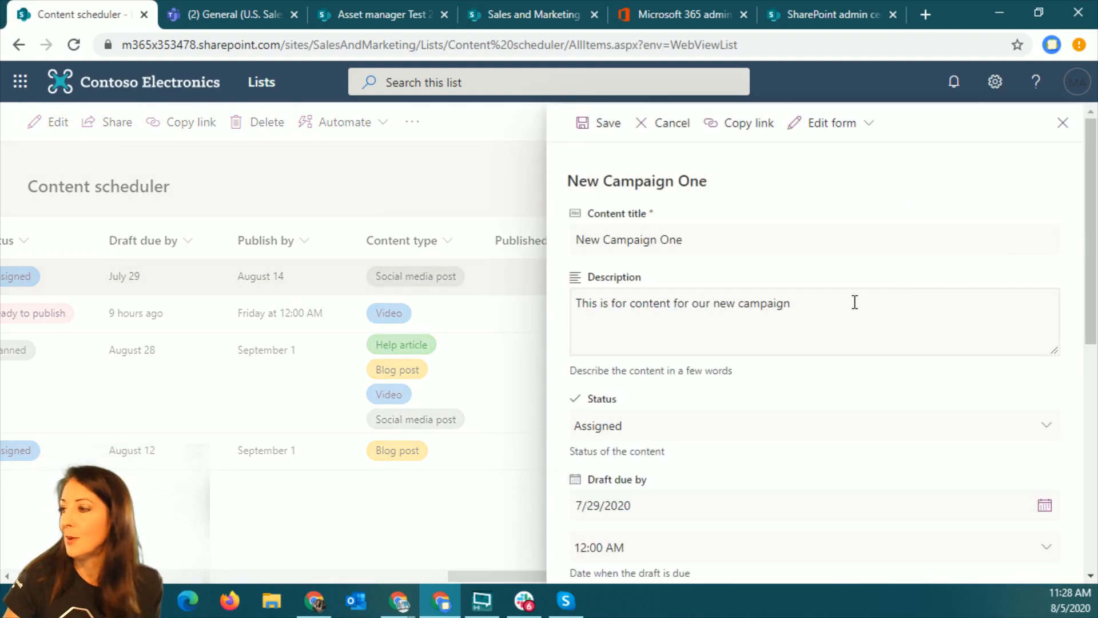
scroll(787, 311, down, 5)
scroll(786, 312, down, 3)
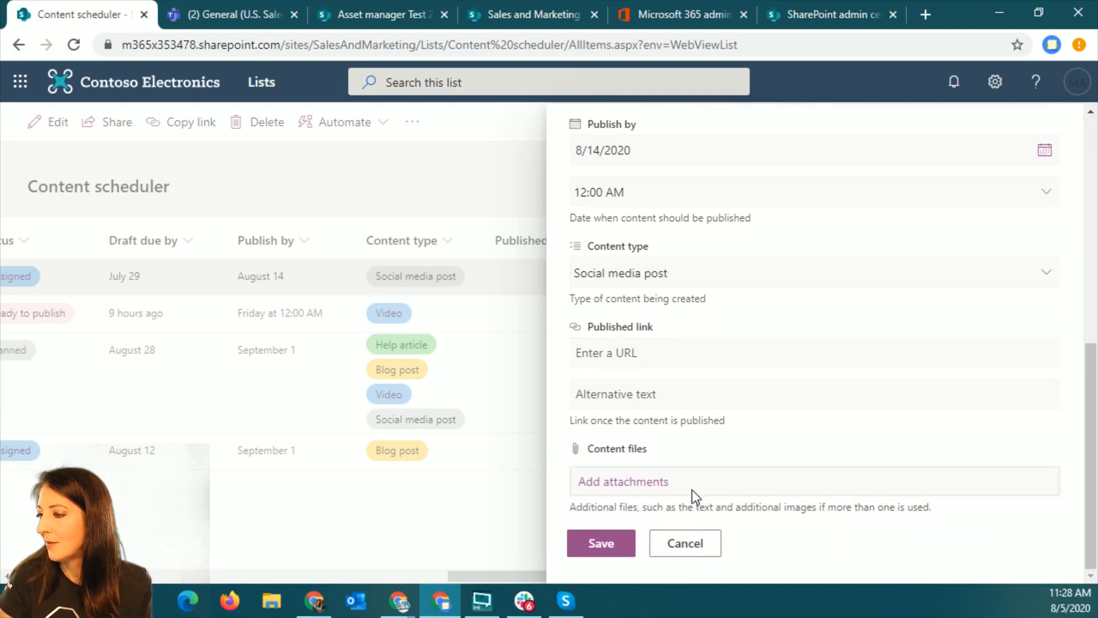
scroll(686, 469, up, 1)
scroll(727, 456, up, 5)
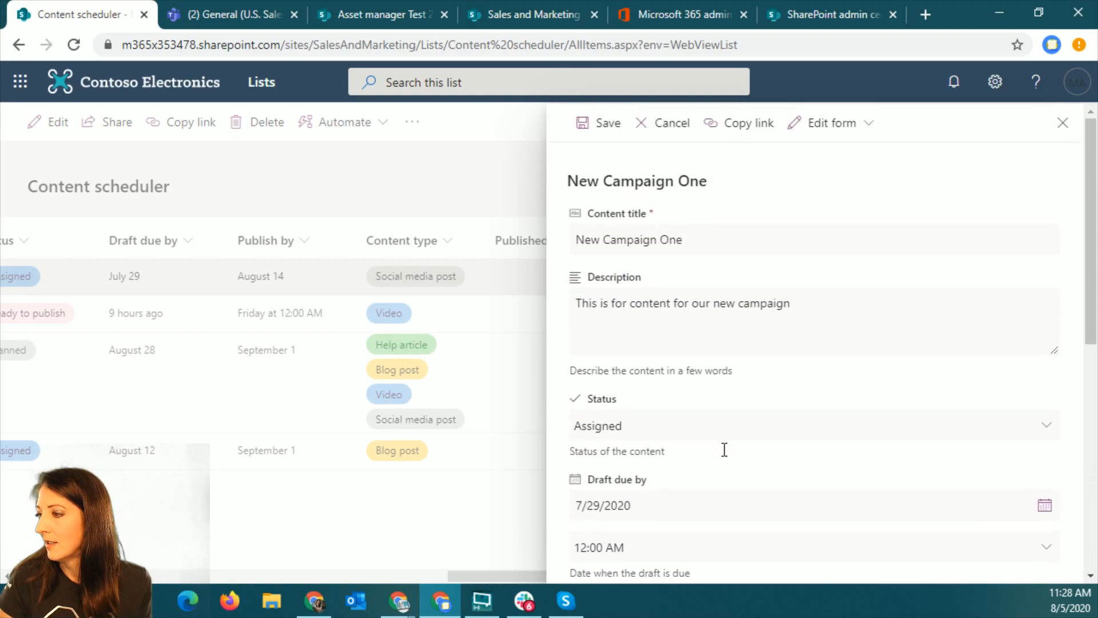
click(1062, 122)
- Review the column types in the list settings and open Content scheduler within its Sales and Marketing site
click(994, 84)
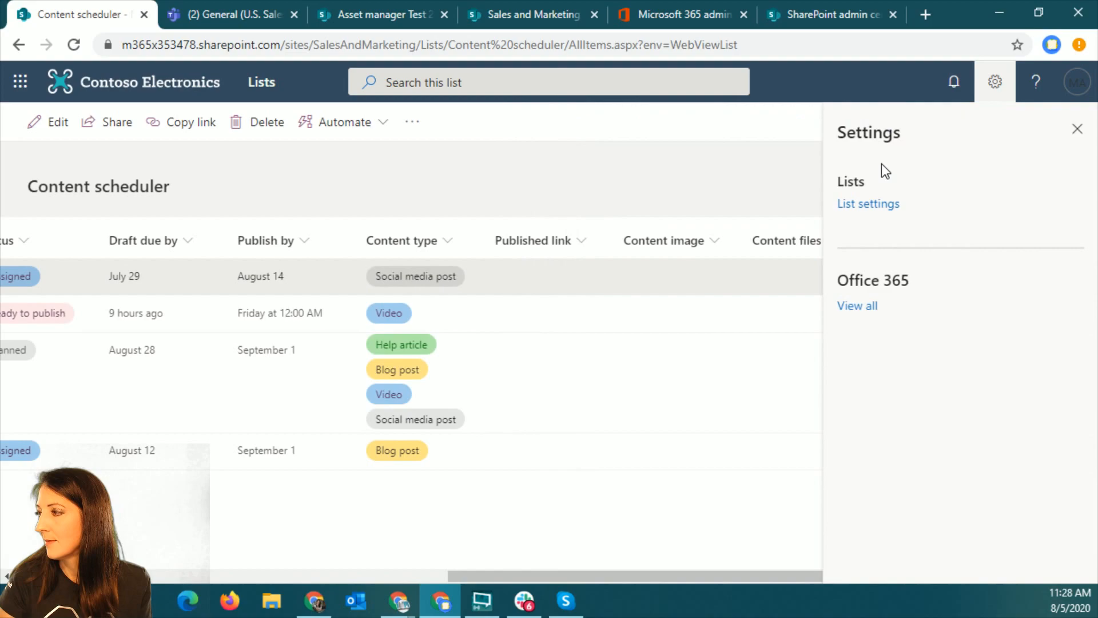
click(872, 206)
scroll(326, 492, down, 10)
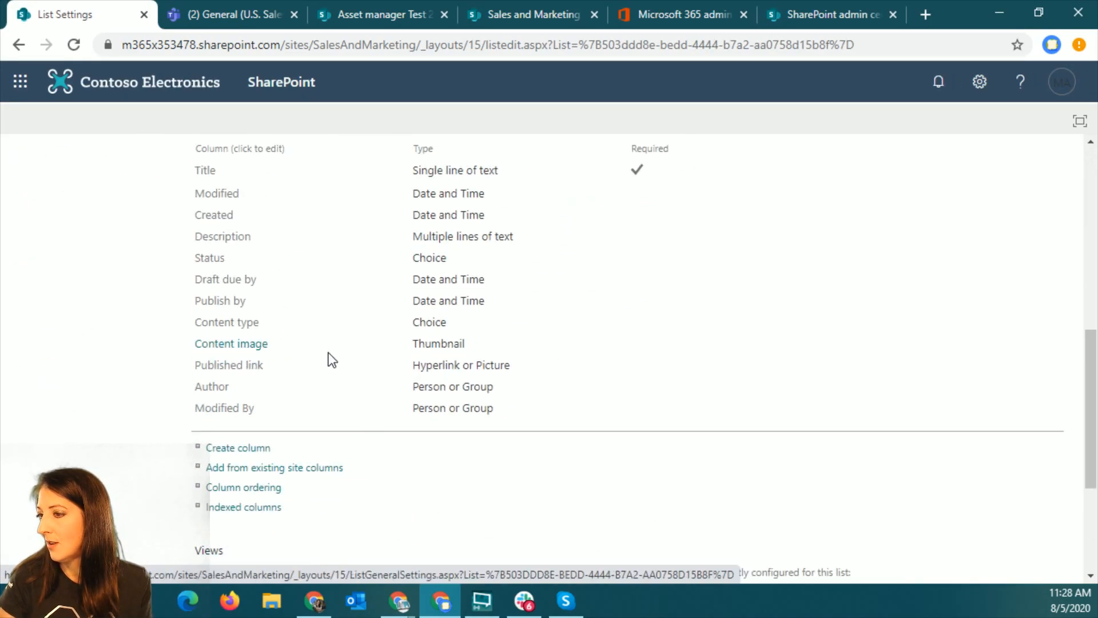
scroll(328, 353, up, 10)
click(265, 189)
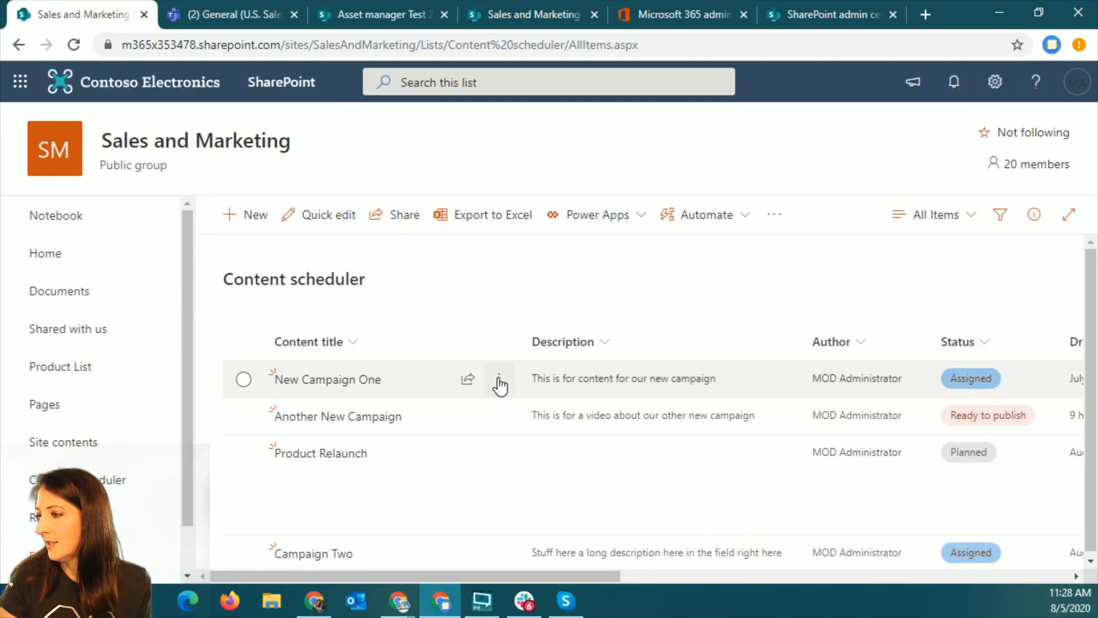
- Attach Folder-Add-01.png from the metro folder in OneDrive Pictures to New Campaign One's content files and save the item
click(498, 379)
click(565, 287)
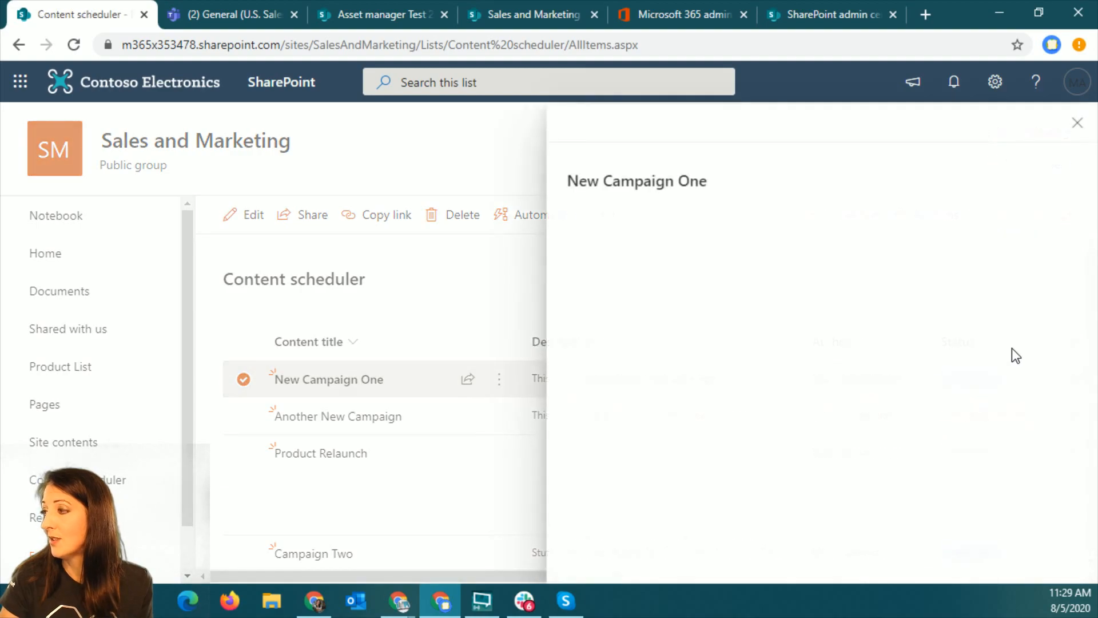
scroll(809, 322, down, 6)
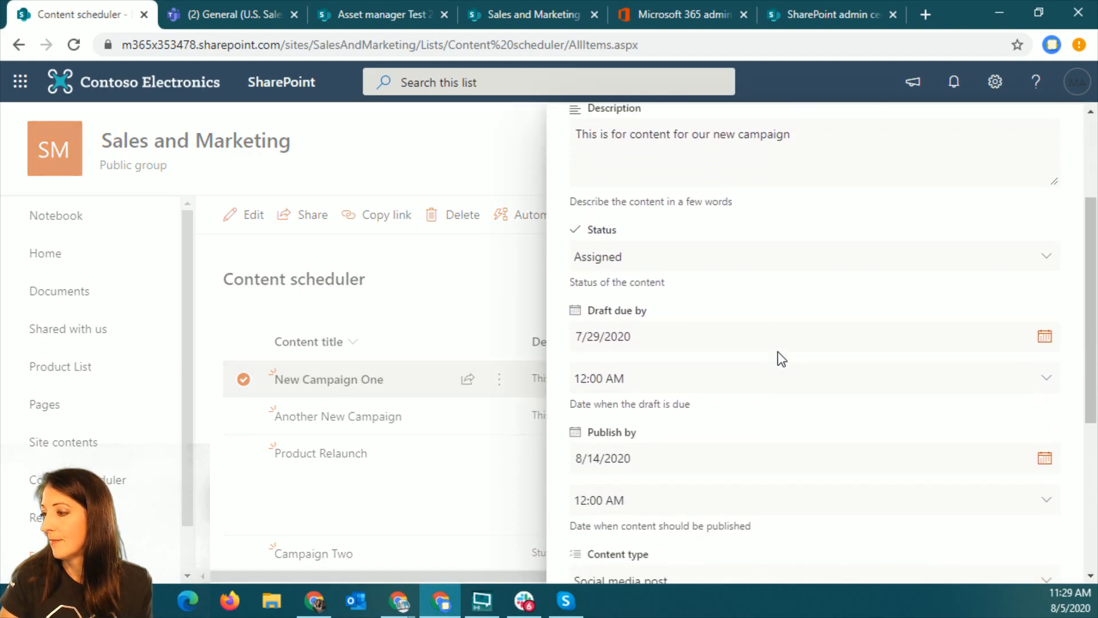
scroll(778, 352, down, 2)
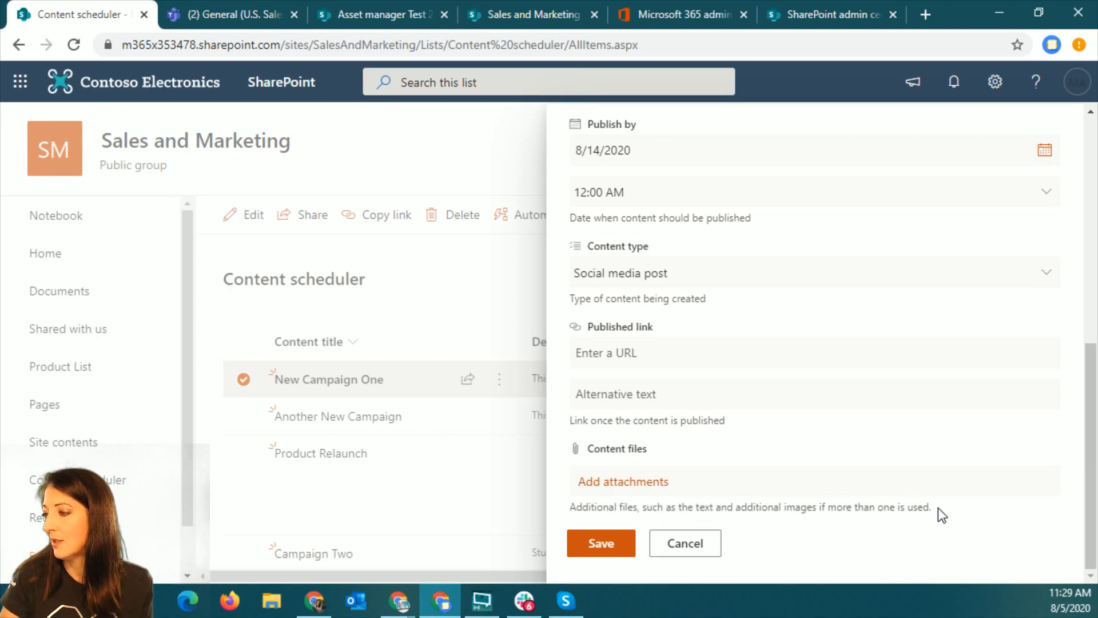
click(624, 482)
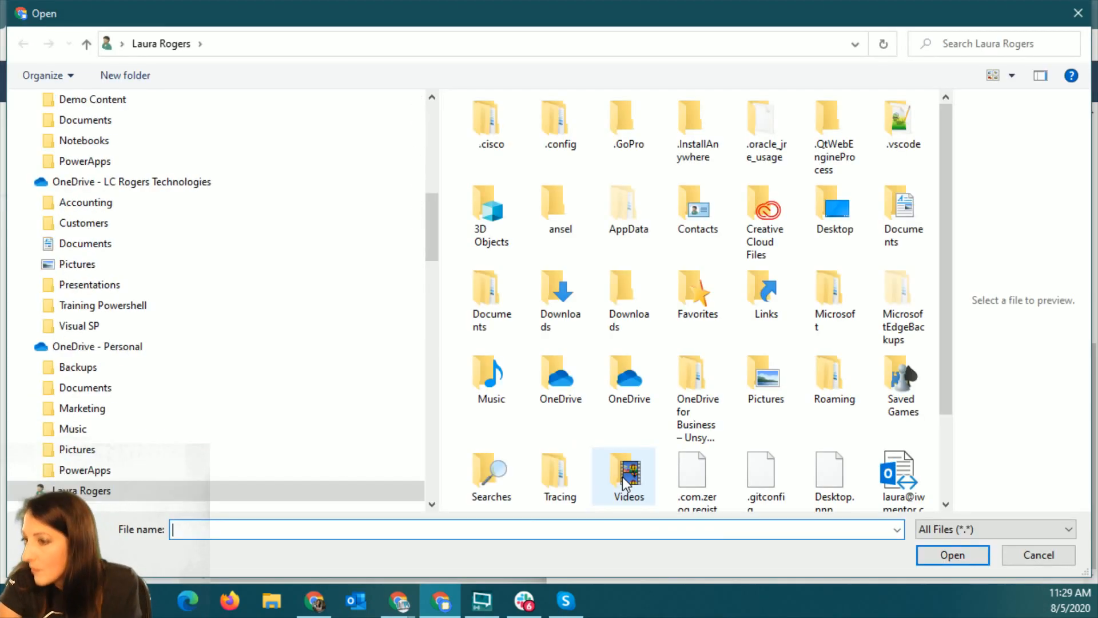
mouse_move(435, 222)
mouse_down()
mouse_move(424, 147)
mouse_move(427, 203)
mouse_up()
click(29, 366)
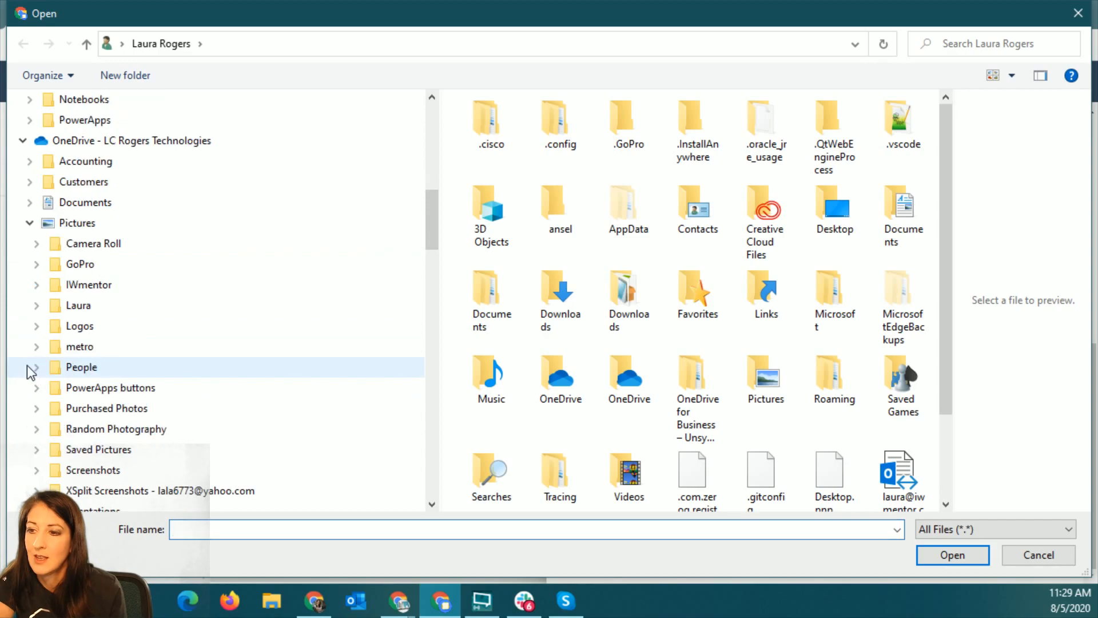
click(147, 346)
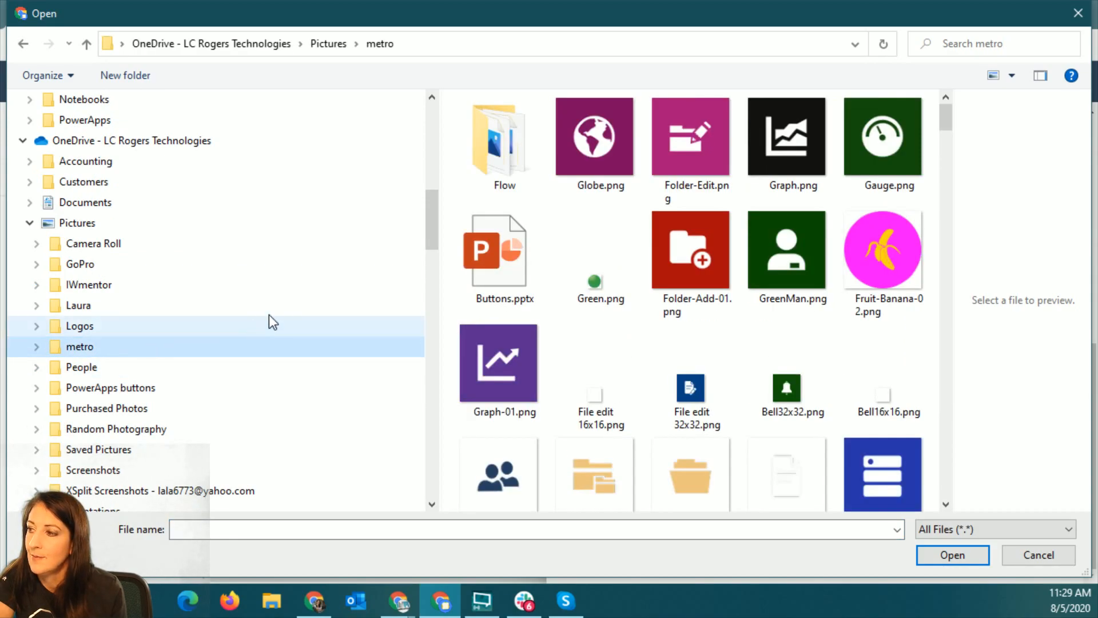
click(691, 250)
click(949, 554)
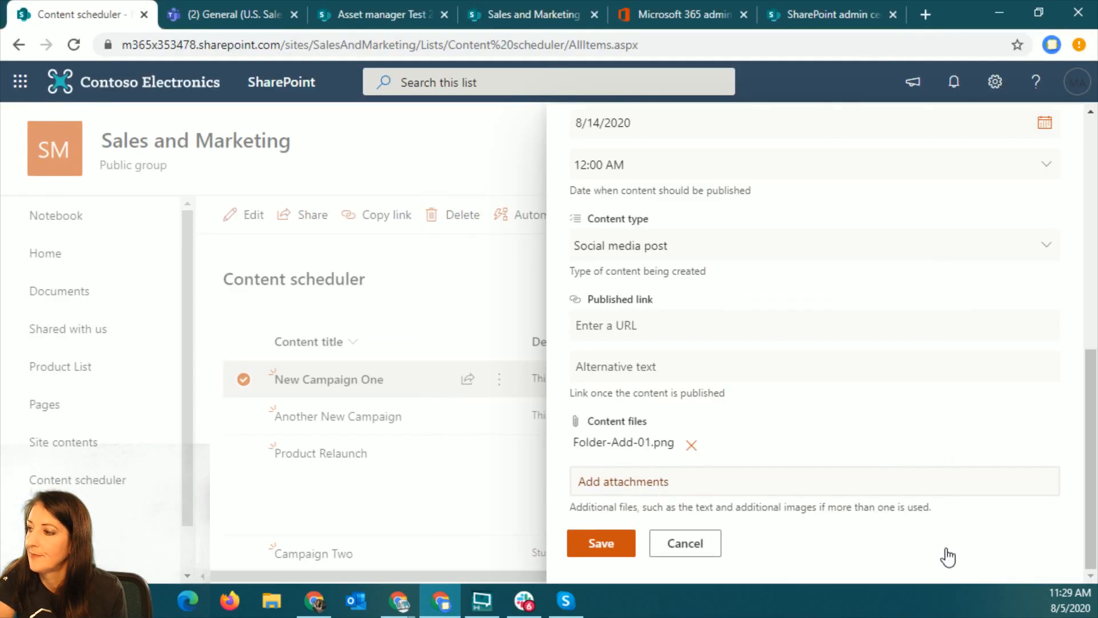
click(602, 544)
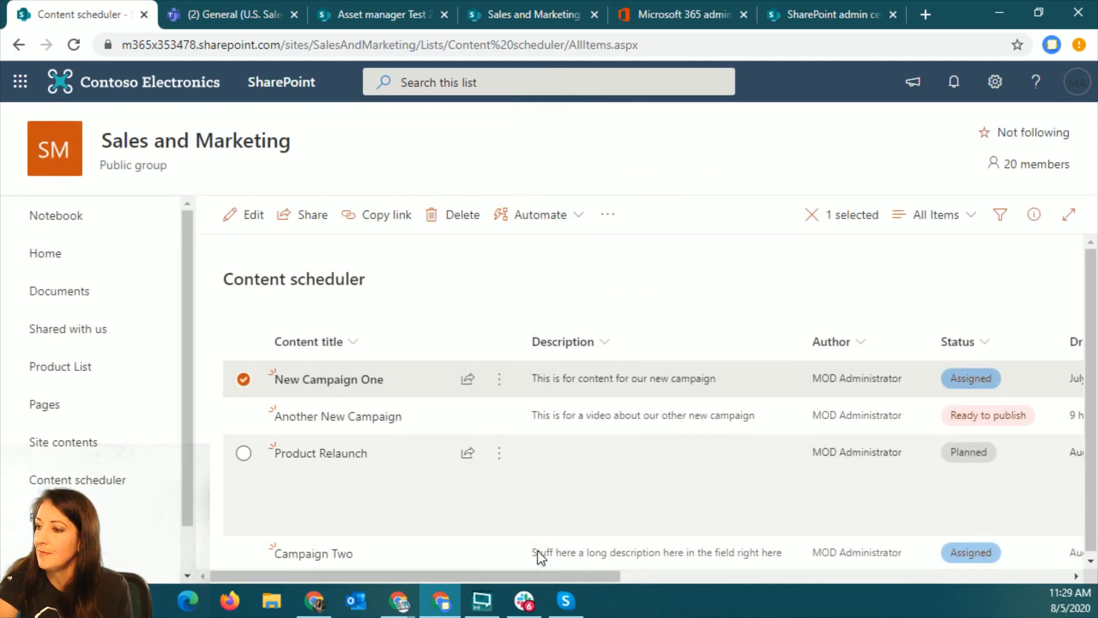
- Check New Campaign One's Content files column in the Content scheduler, and return to the refreshed Lists home page
drag(516, 576, 986, 570)
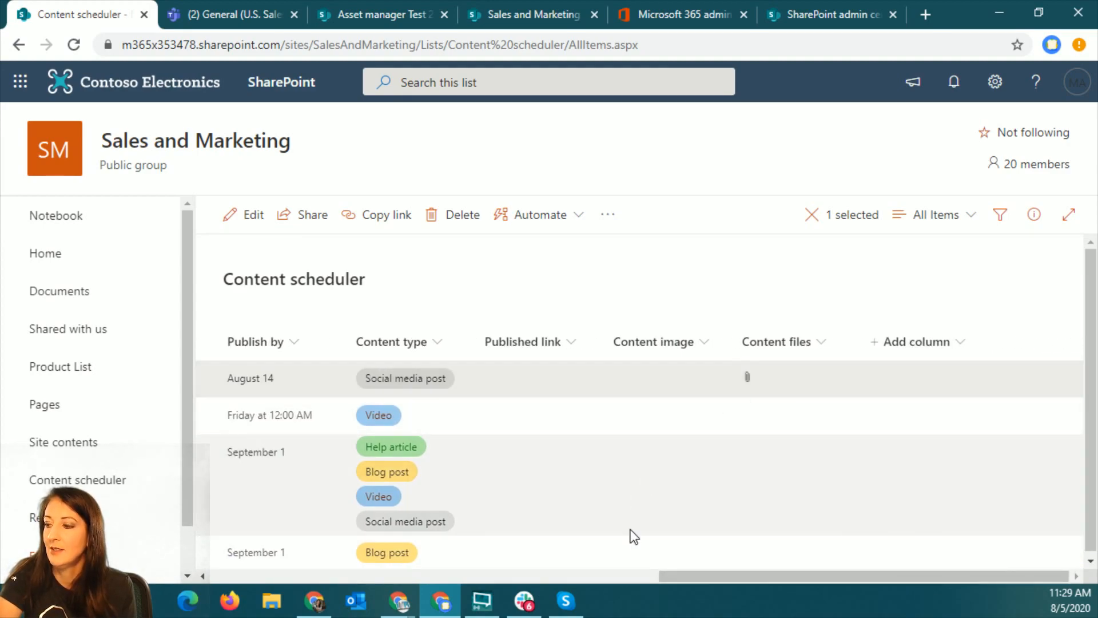
drag(679, 574, 229, 575)
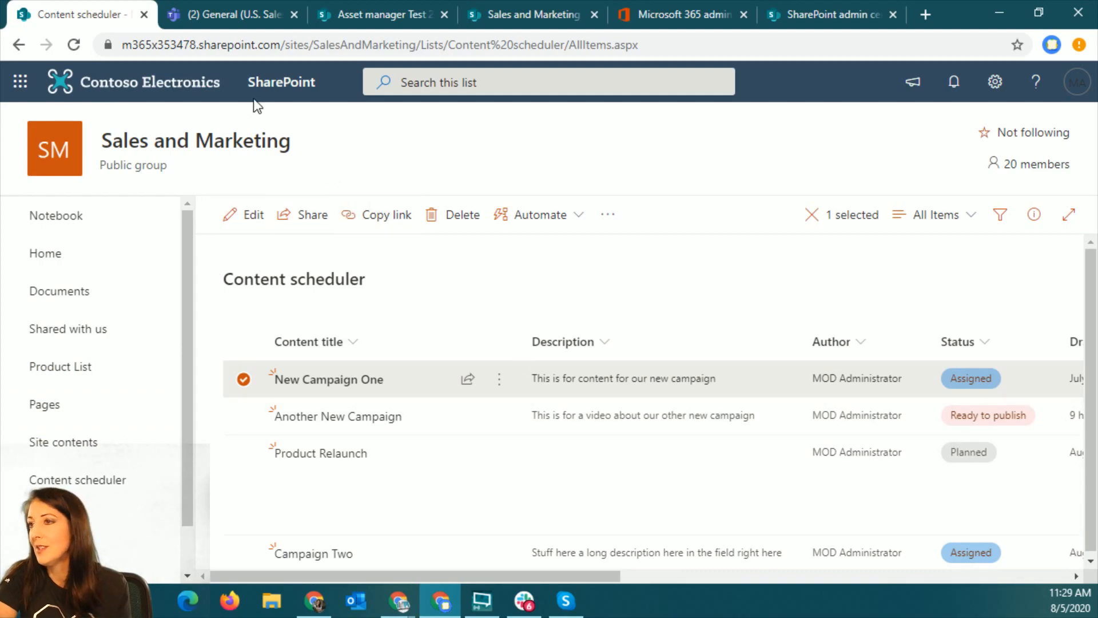
right_click(19, 46)
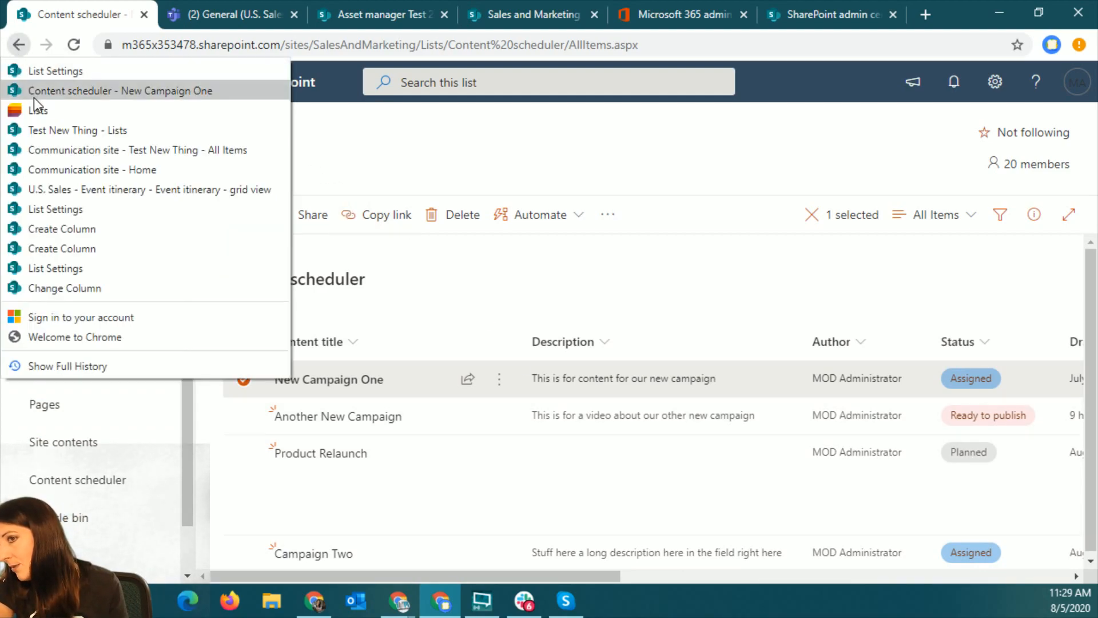
click(38, 110)
click(73, 46)
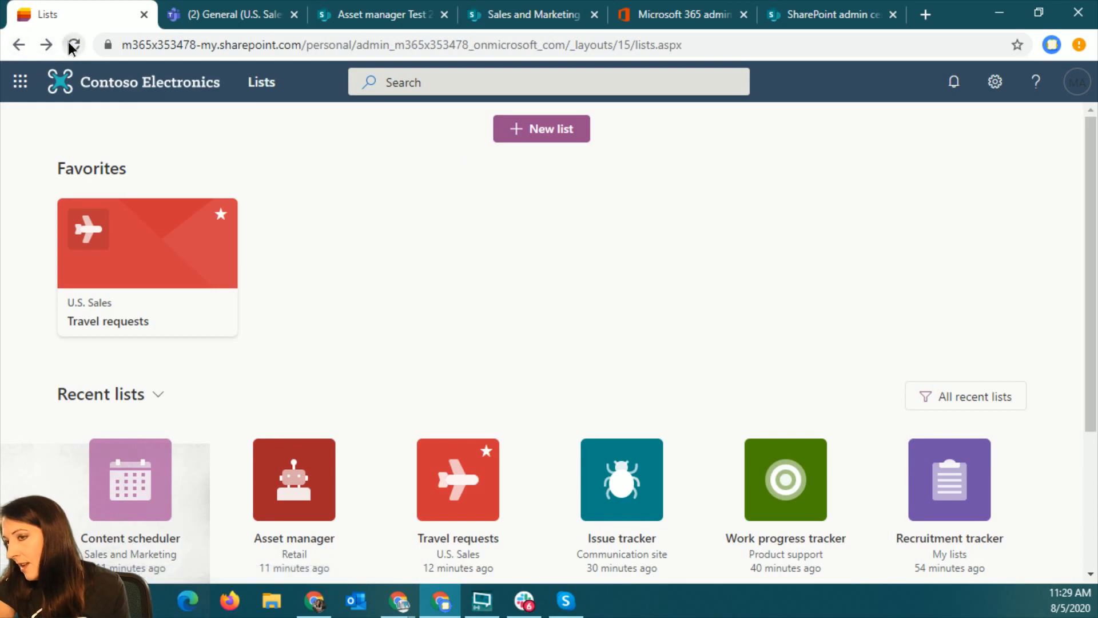
- Review the favorite lists, the recent lists and the Recent lists display options on the Lists home page
scroll(847, 287, down, 3)
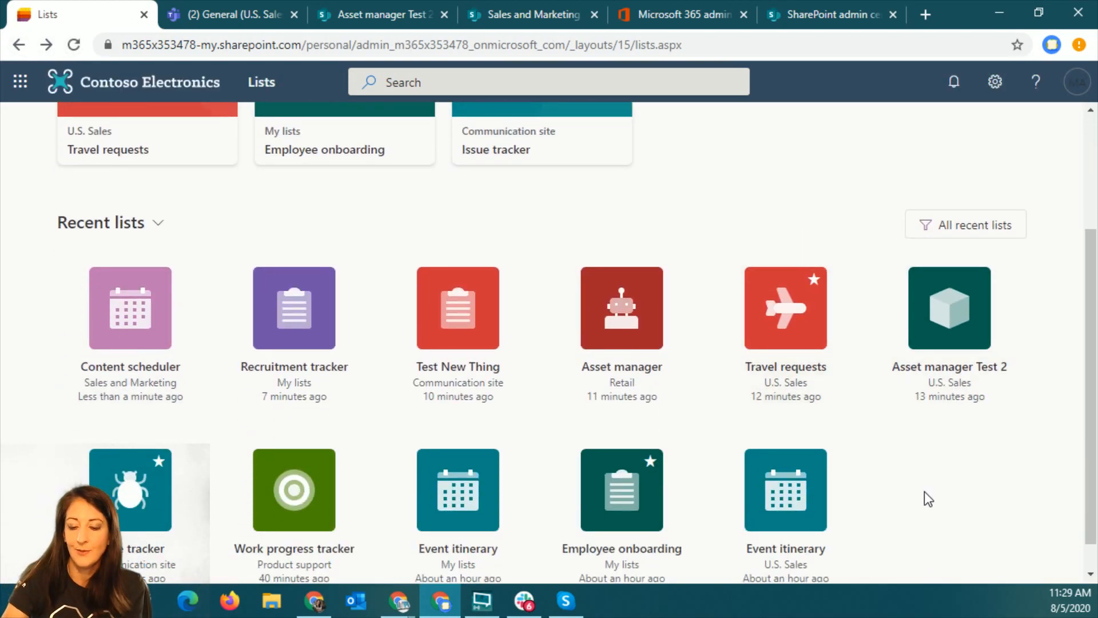
scroll(858, 334, up, 3)
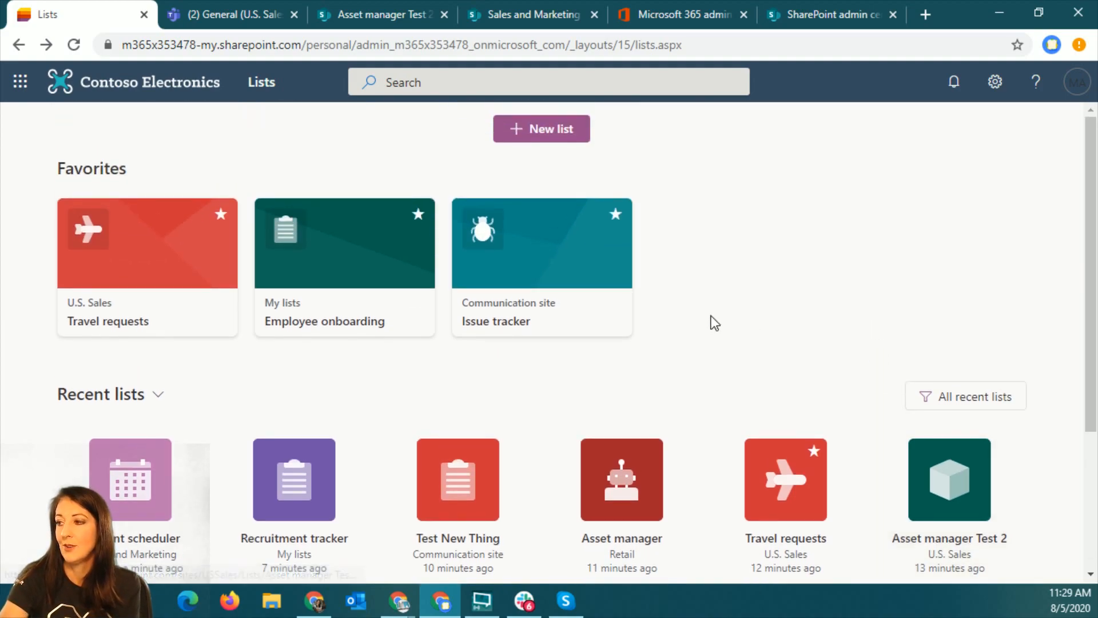
click(160, 395)
click(320, 387)
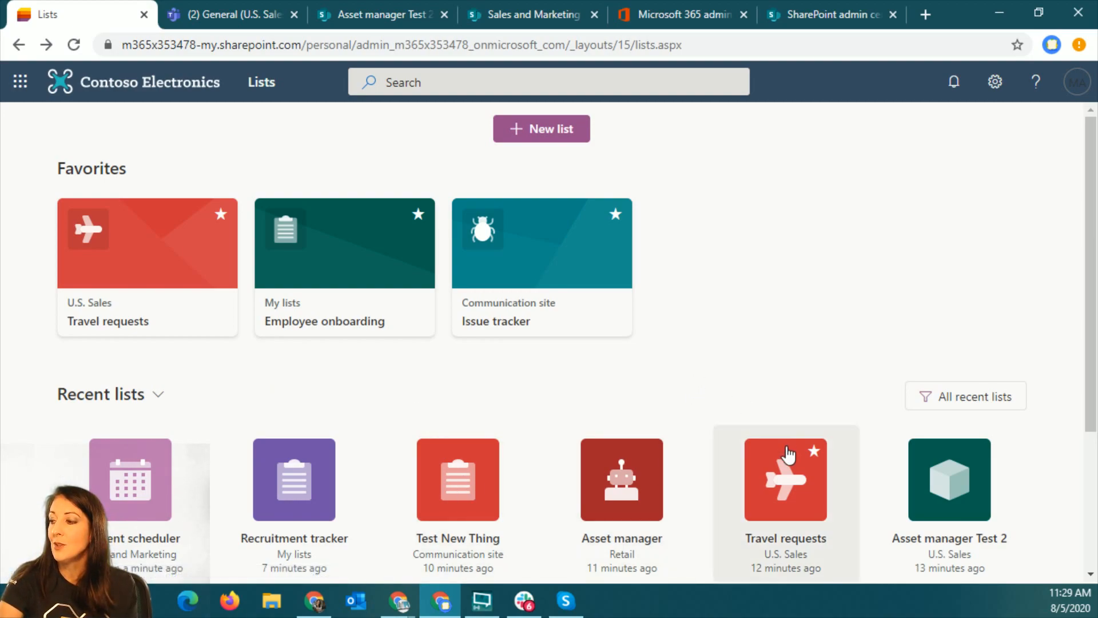
scroll(815, 321, down, 3)
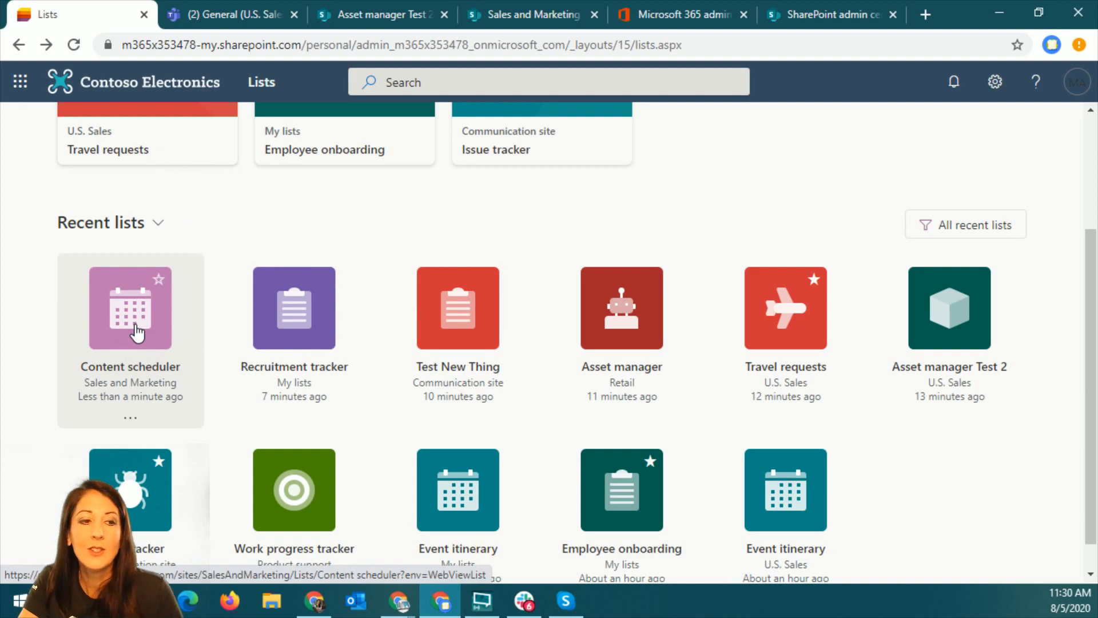
- Examine the new item form of the Recruitment tracker down to its Resume or CV field, and close it without saving
click(306, 329)
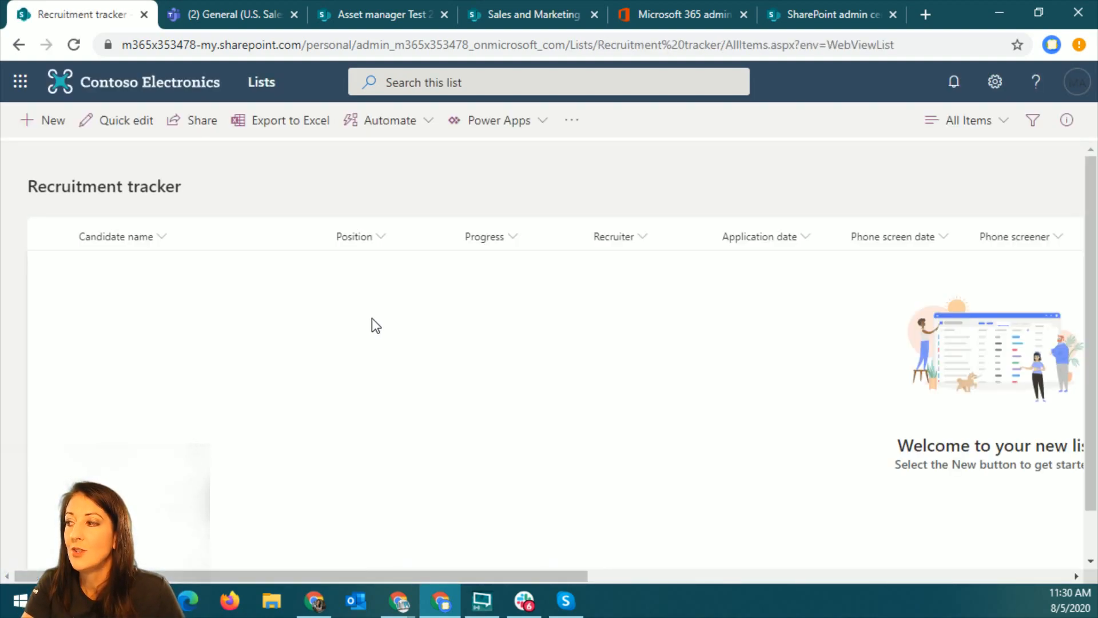
click(36, 123)
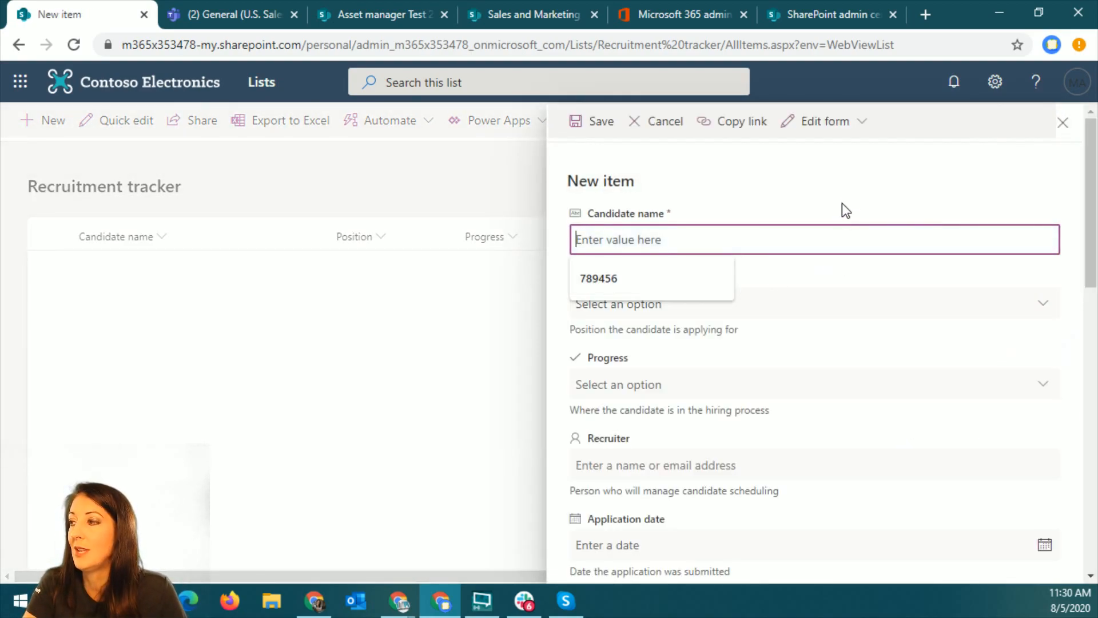
scroll(921, 355, down, 12)
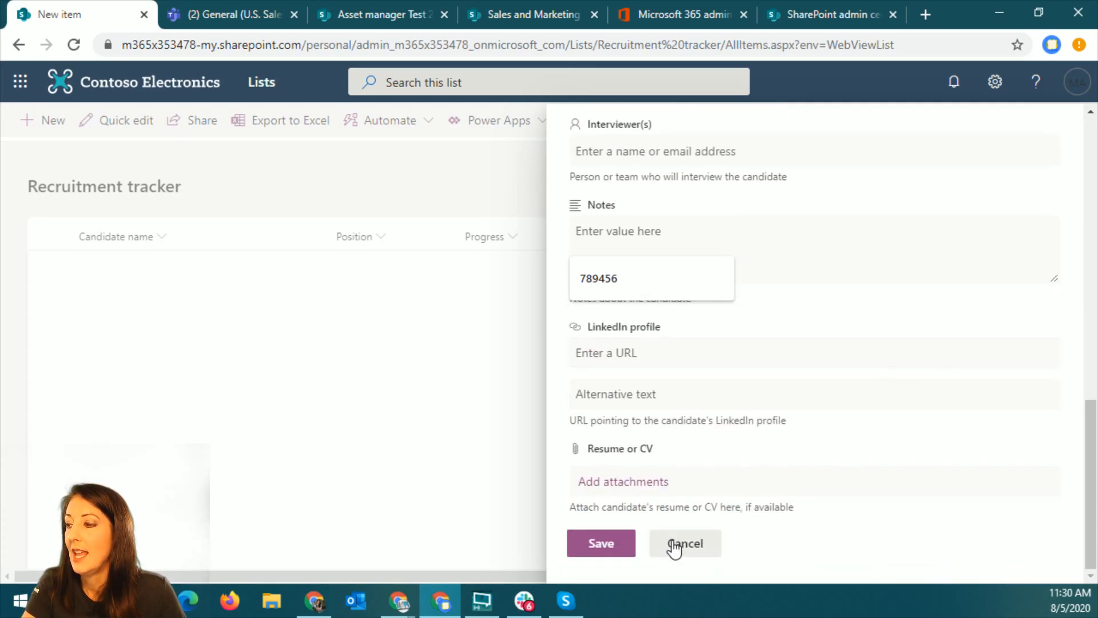
click(683, 547)
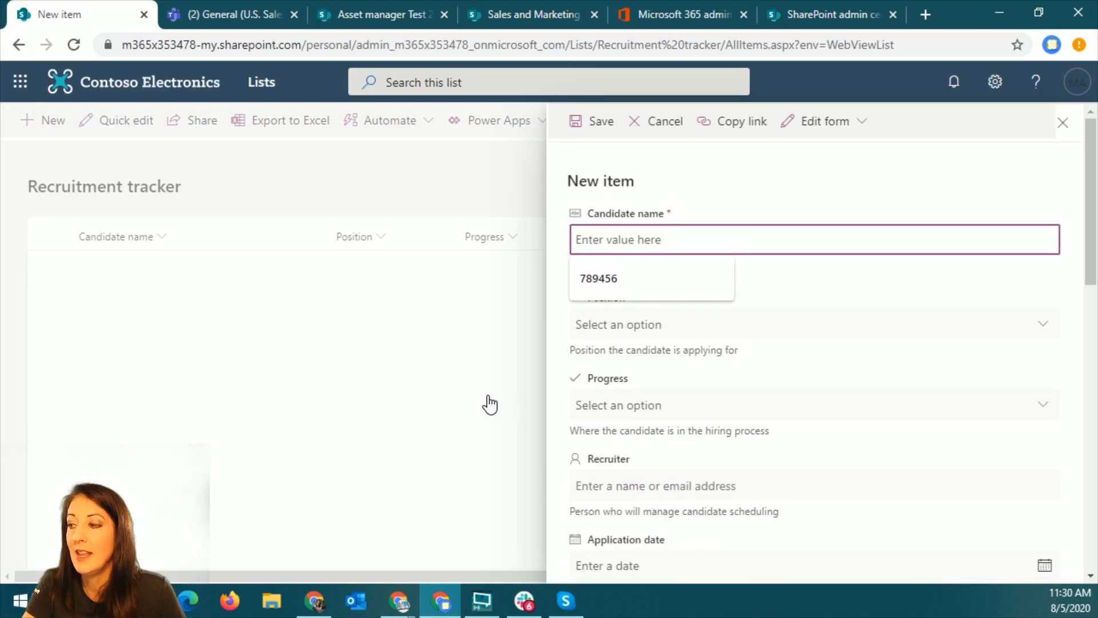
click(1063, 123)
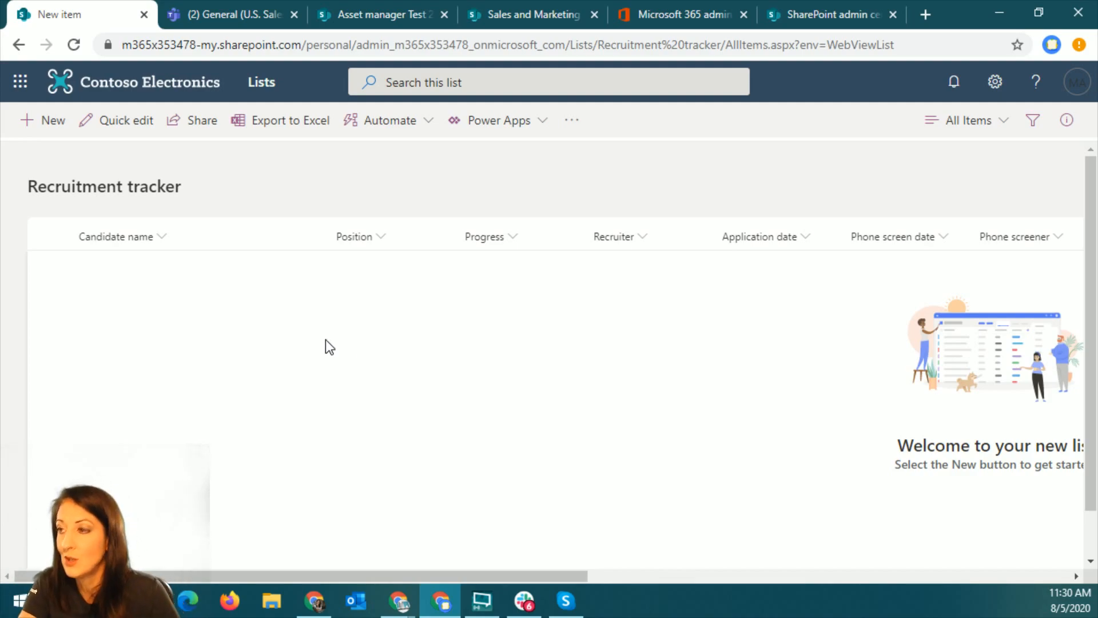
- Compare the columns of the Test New Thing and Asset manager lists, opening each from the Lists home page
click(264, 85)
click(450, 484)
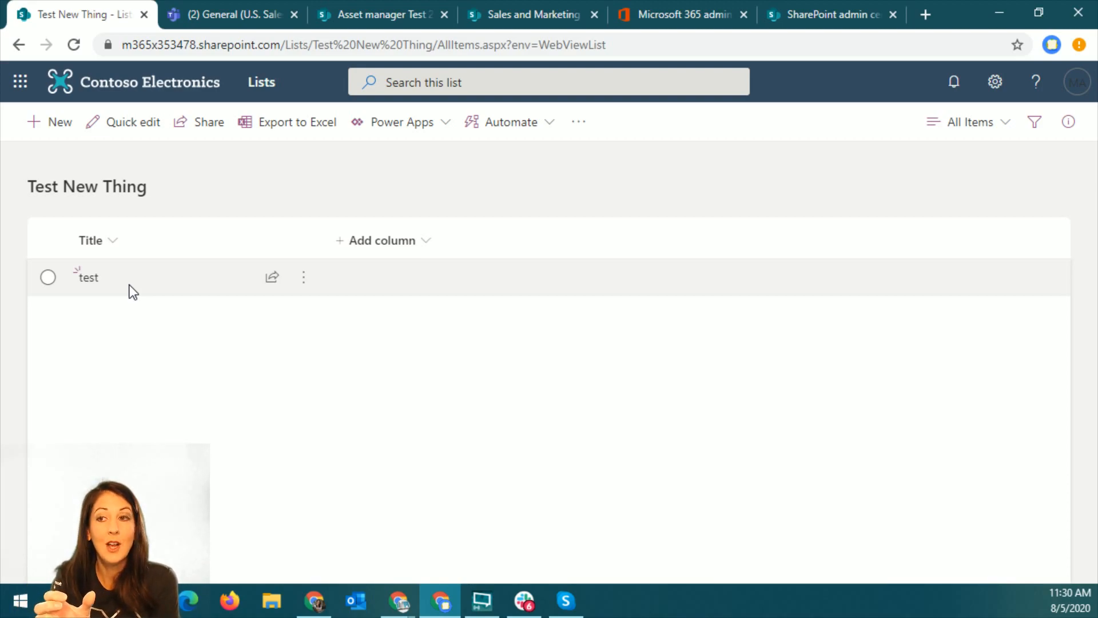
click(261, 82)
scroll(366, 406, down, 1)
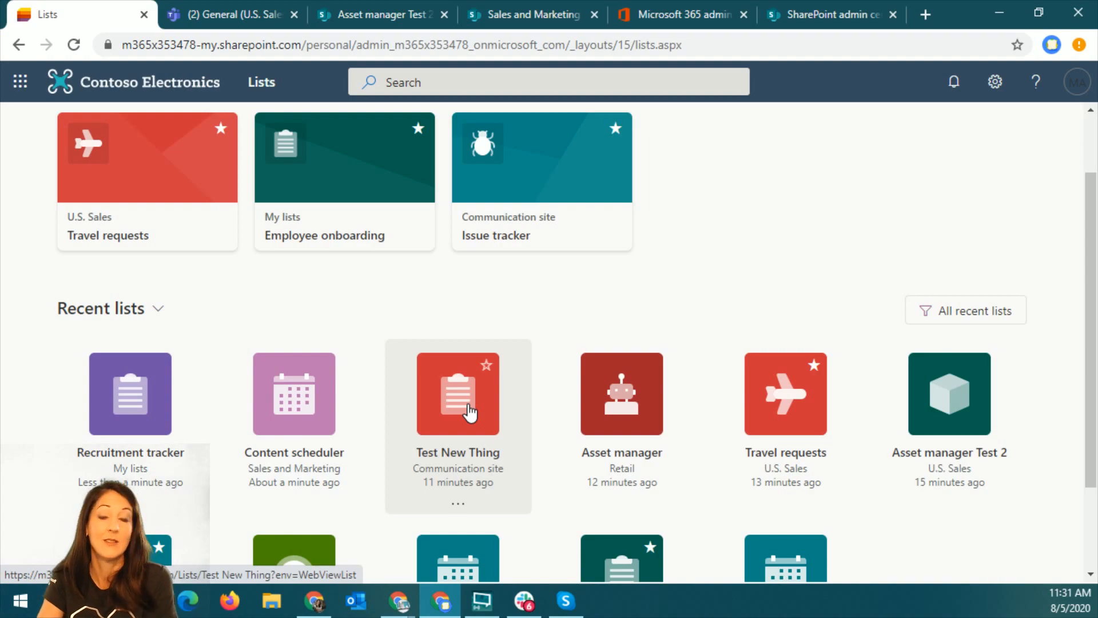
click(621, 413)
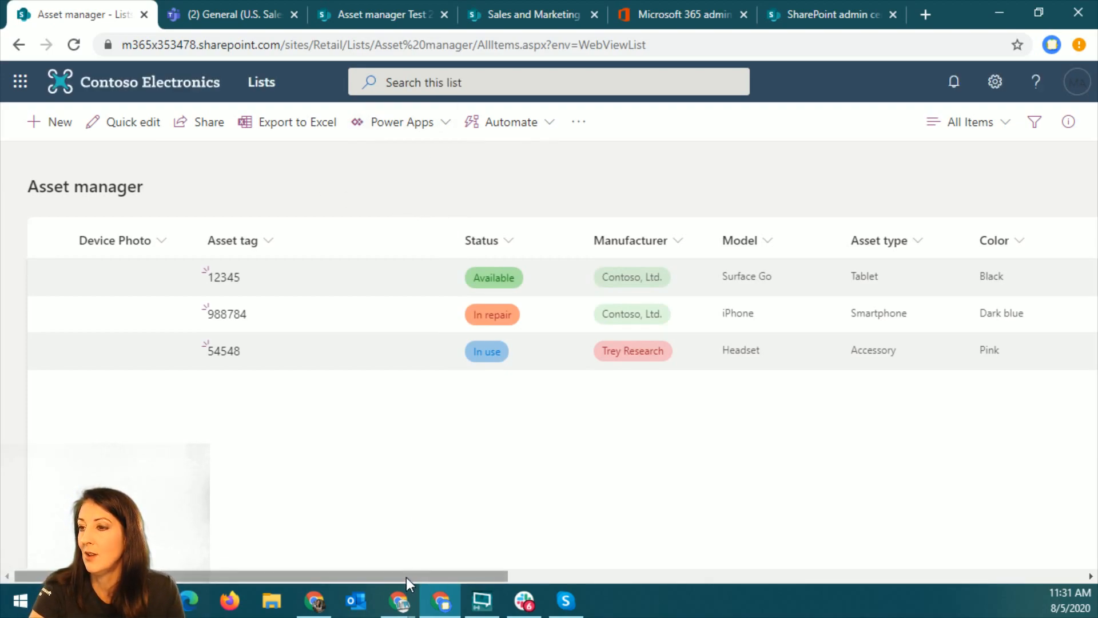
drag(406, 578, 346, 568)
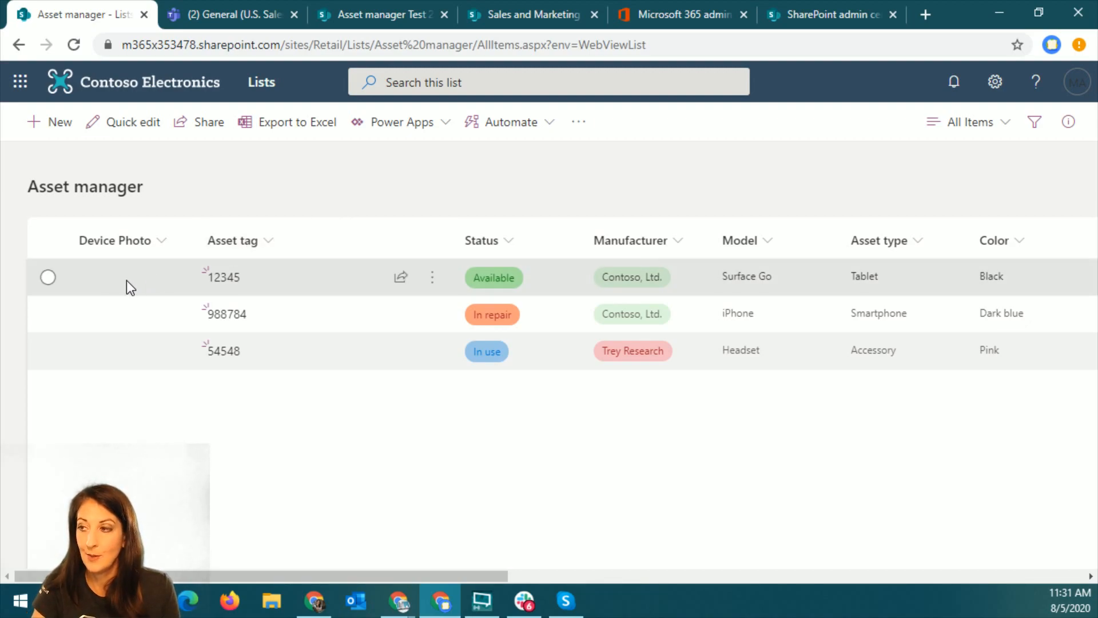
- Examine the Travel requests list's columns and the options available for its Airline column
click(258, 86)
scroll(713, 379, down, 2)
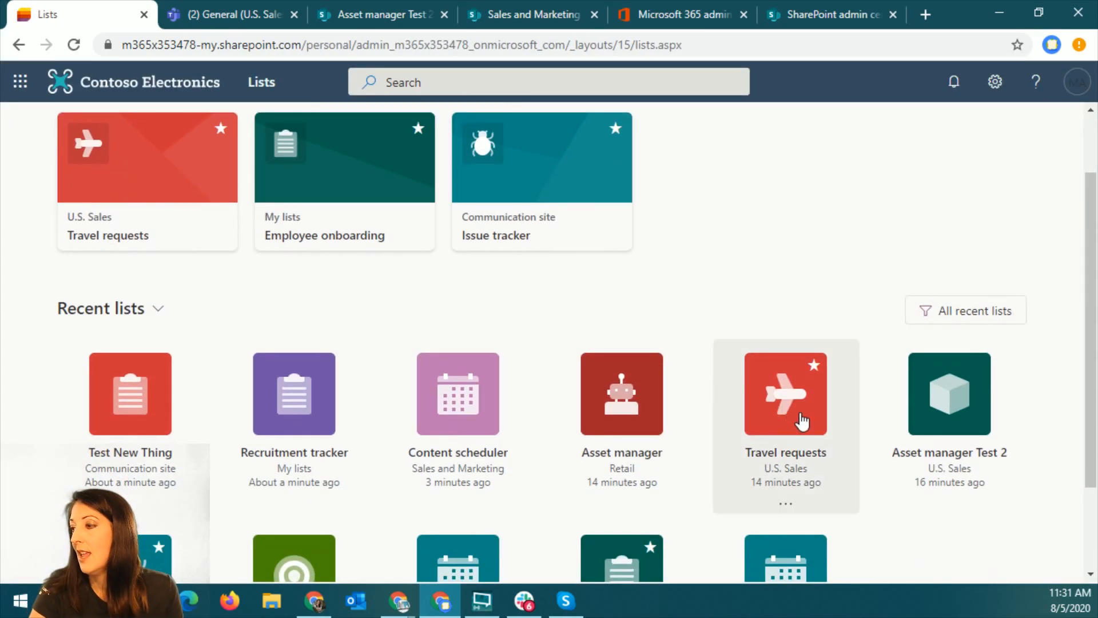
click(802, 422)
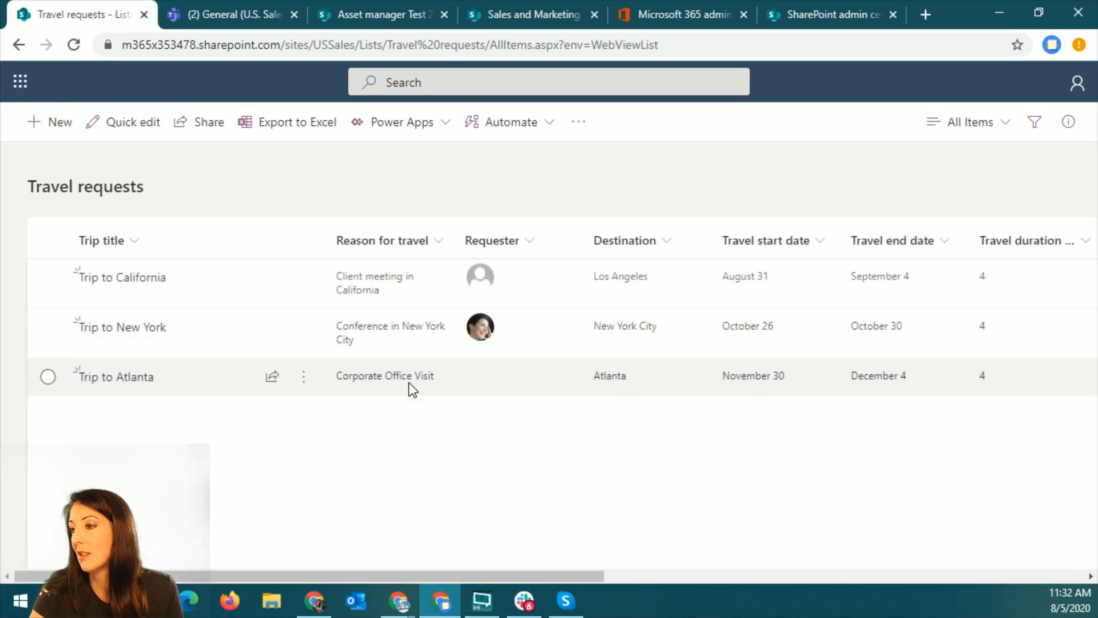
drag(581, 571, 812, 570)
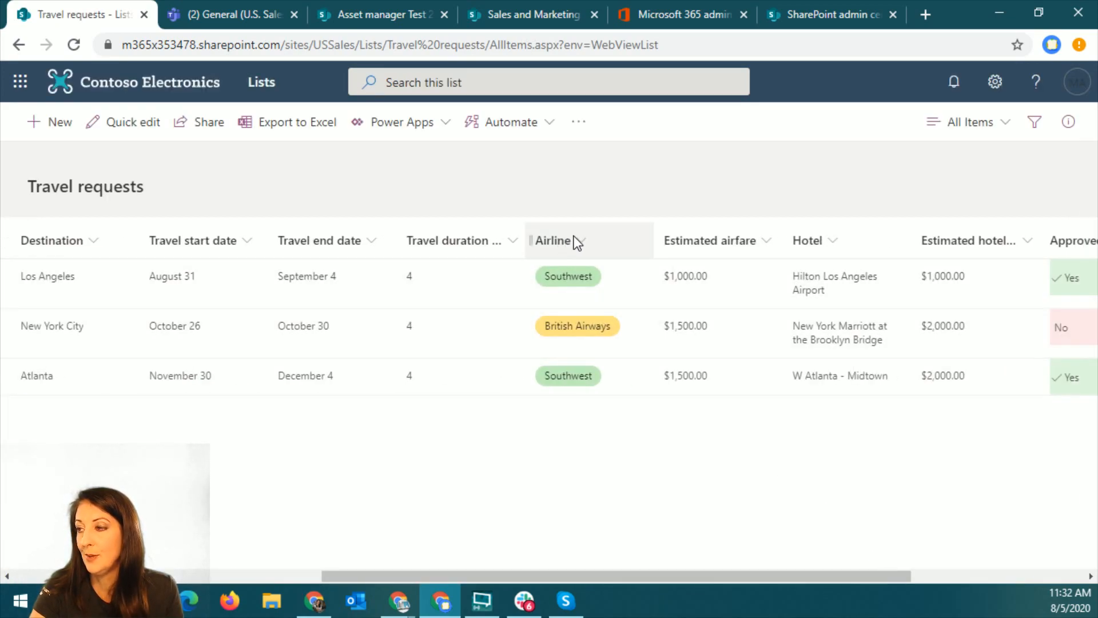
click(577, 239)
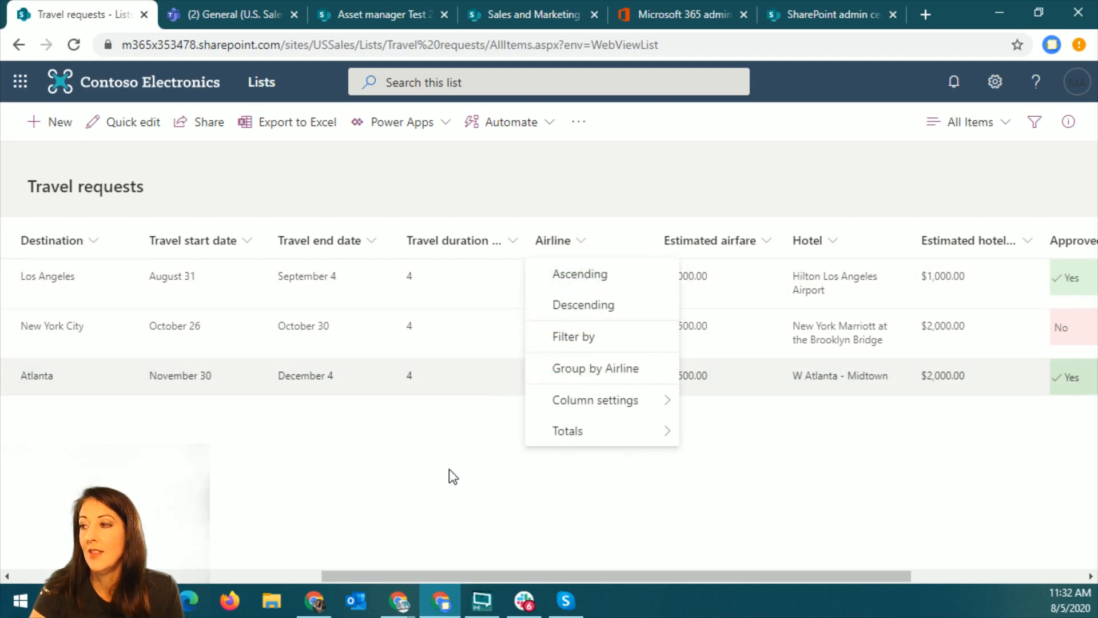
click(432, 504)
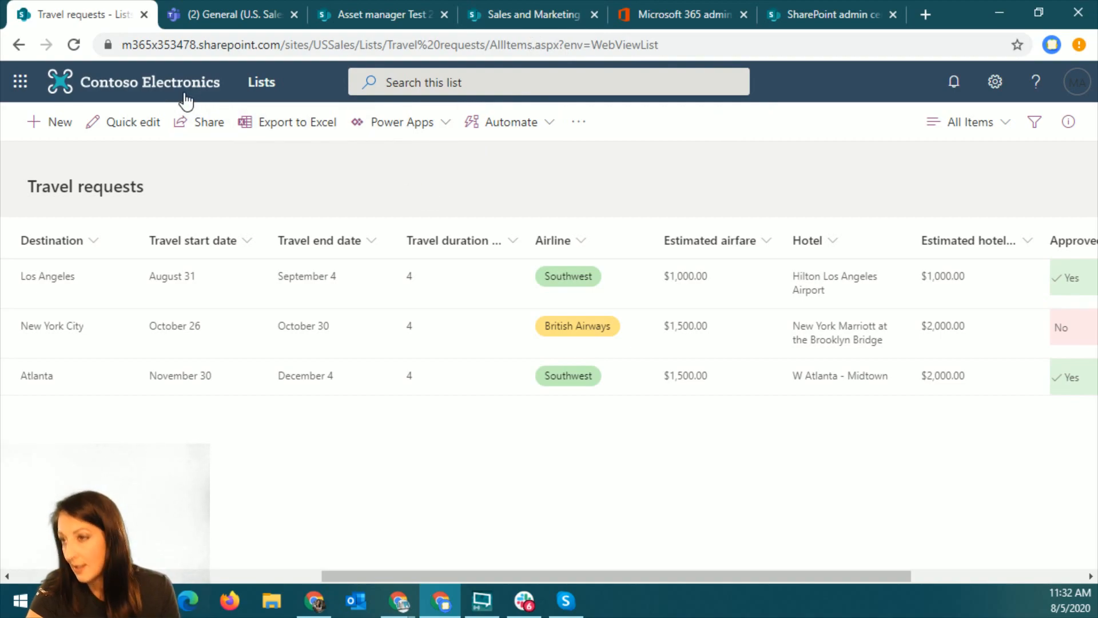
- In the Test New Thing list, start a new Choice column named Test Choice
click(261, 83)
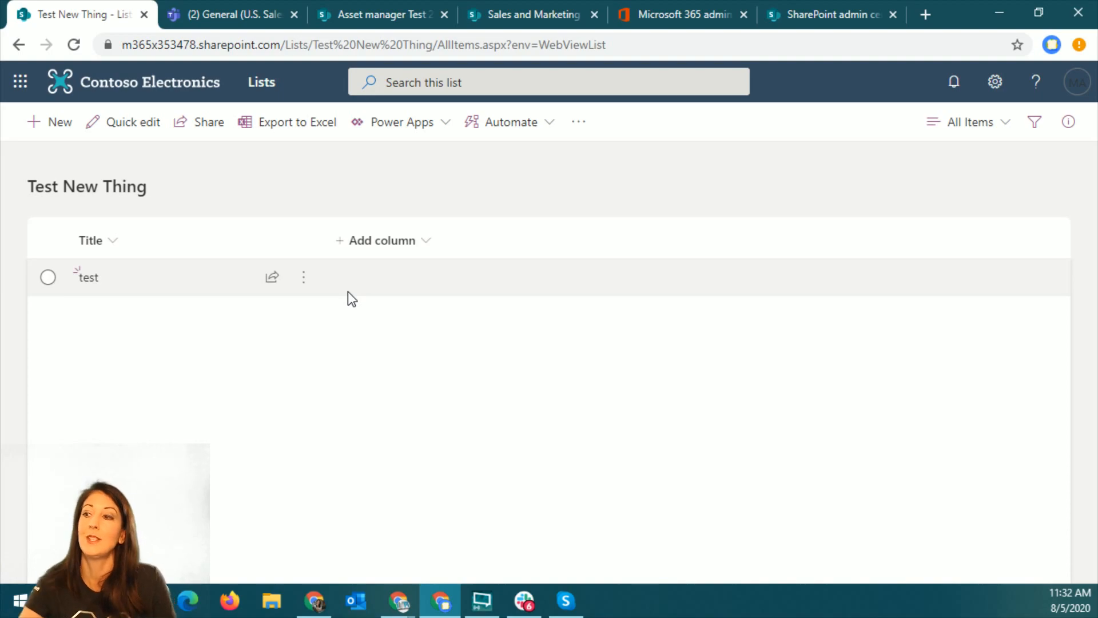
click(397, 240)
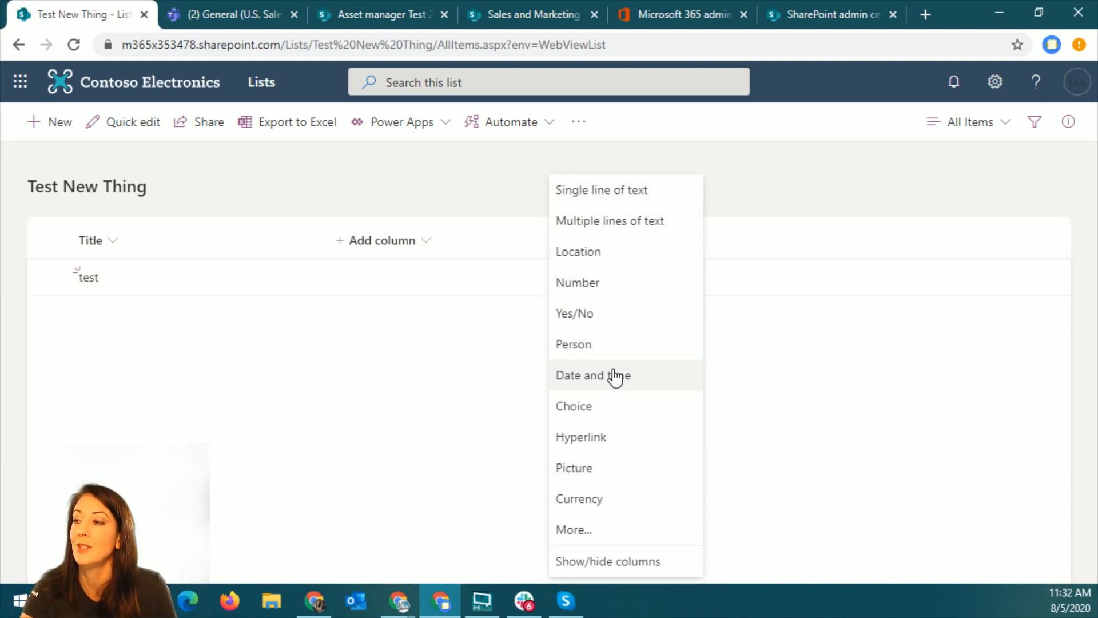
click(612, 407)
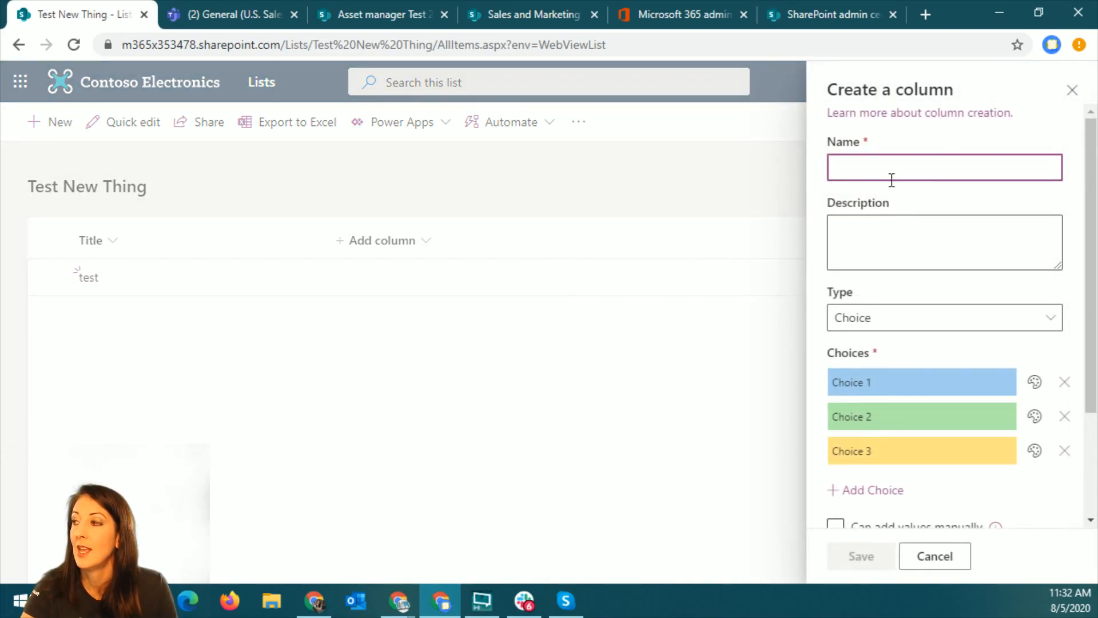
text(Test)
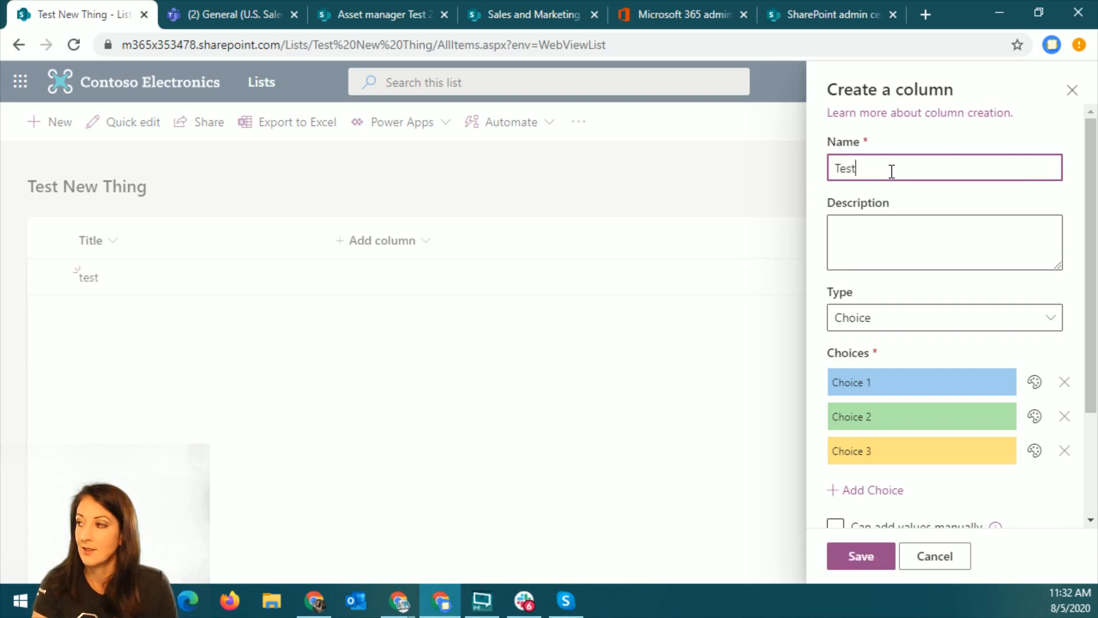
text( Choice)
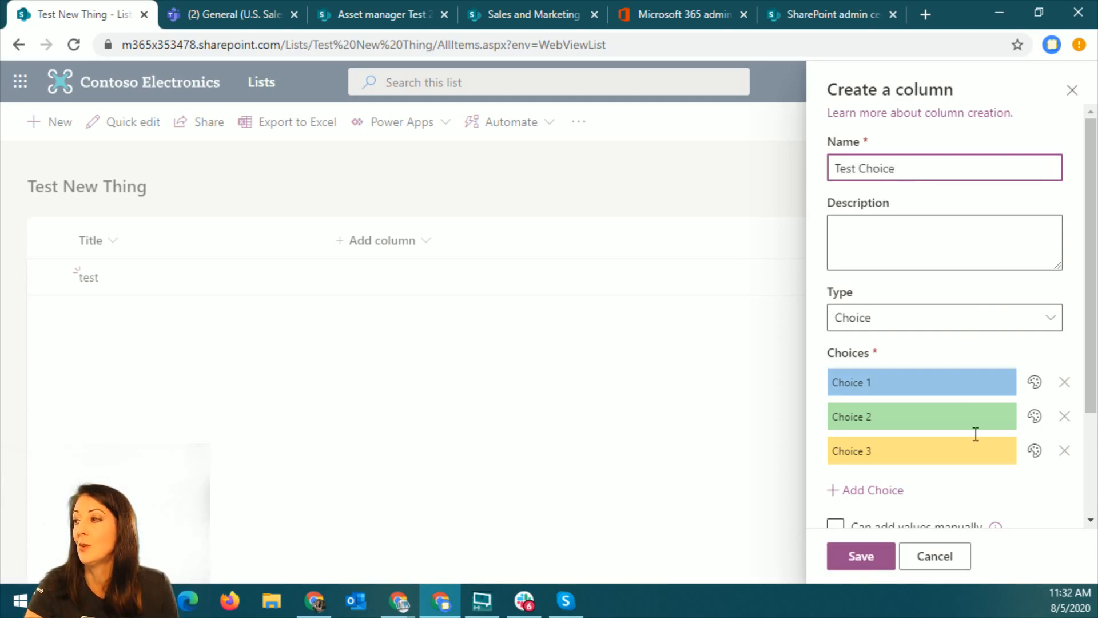
- Review the new column's choice and default value settings, and enter test as its description
drag(1091, 275, 1095, 373)
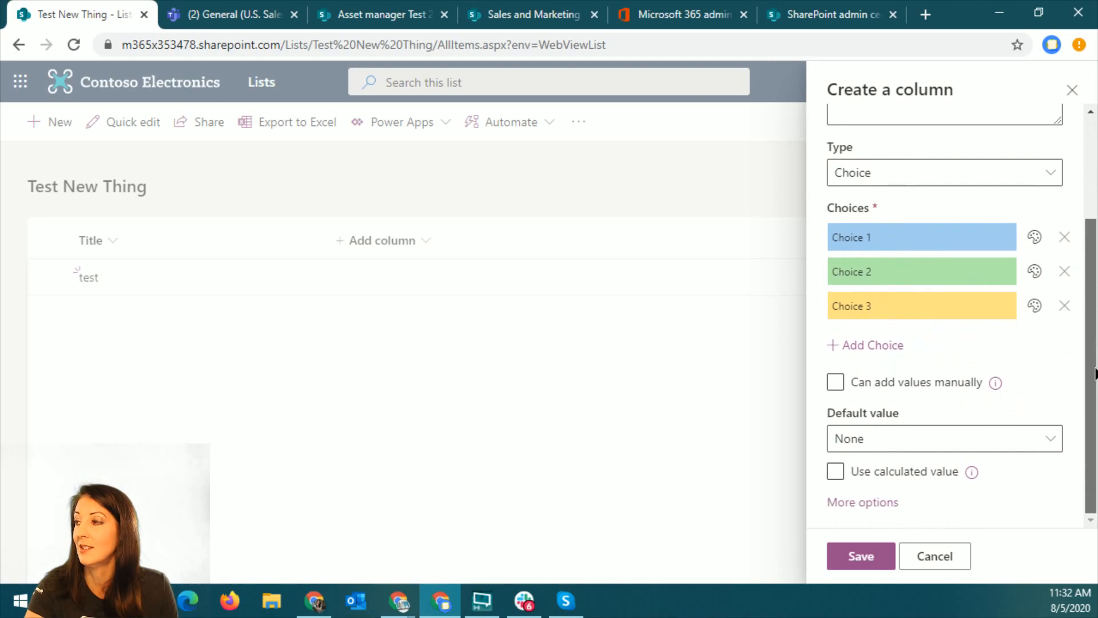
scroll(990, 221, up, 3)
click(919, 231)
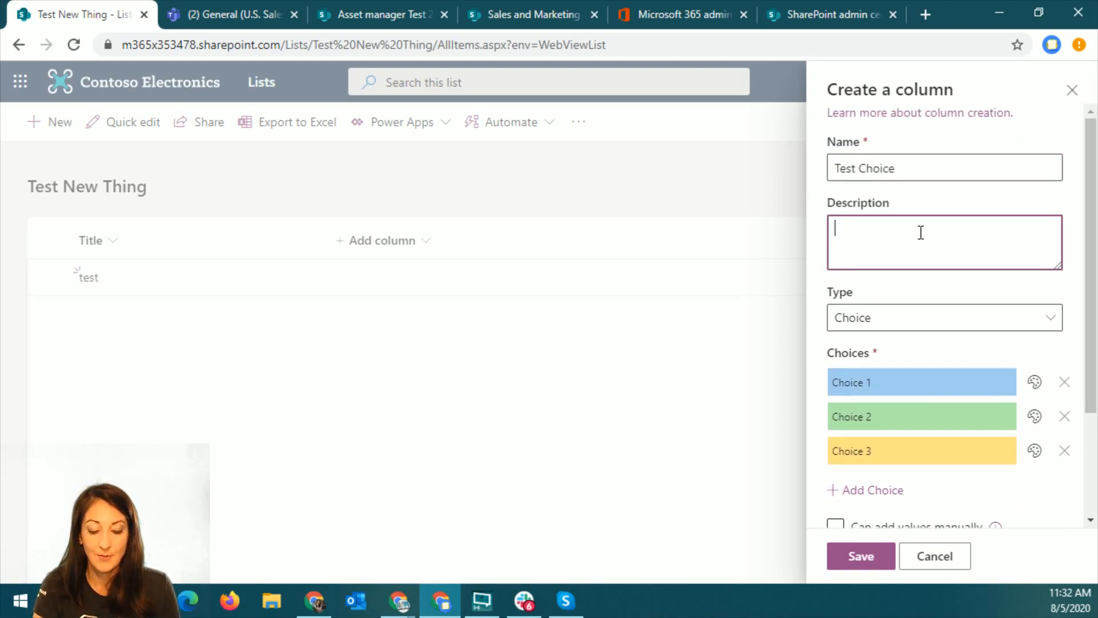
text(test)
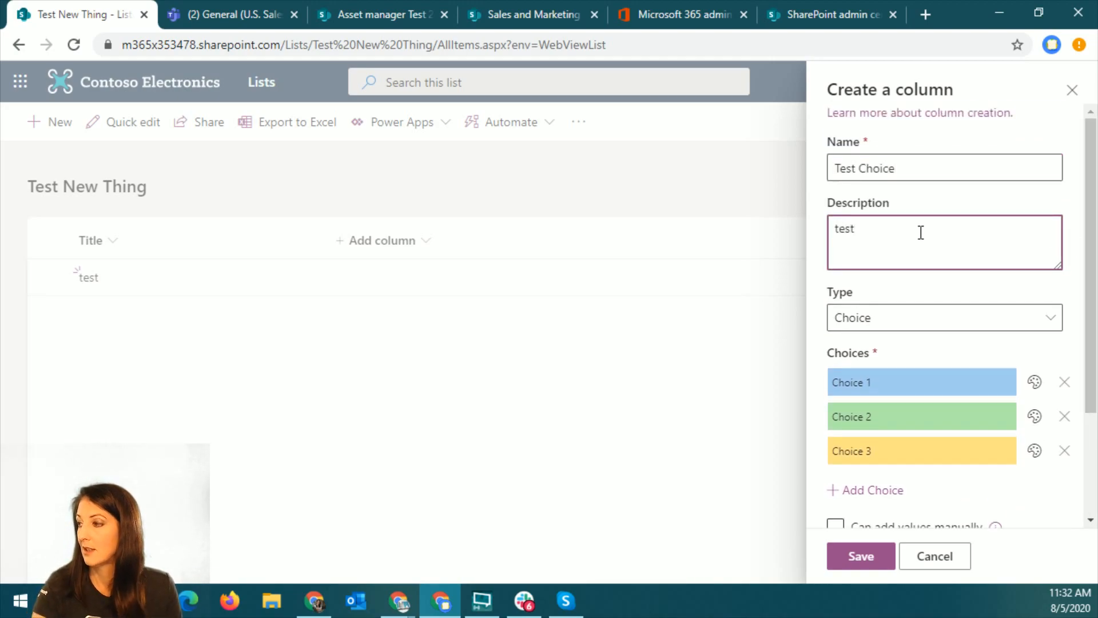
- Name the three choices of the new column Cool, Rad and Awesome
scroll(936, 340, down, 2)
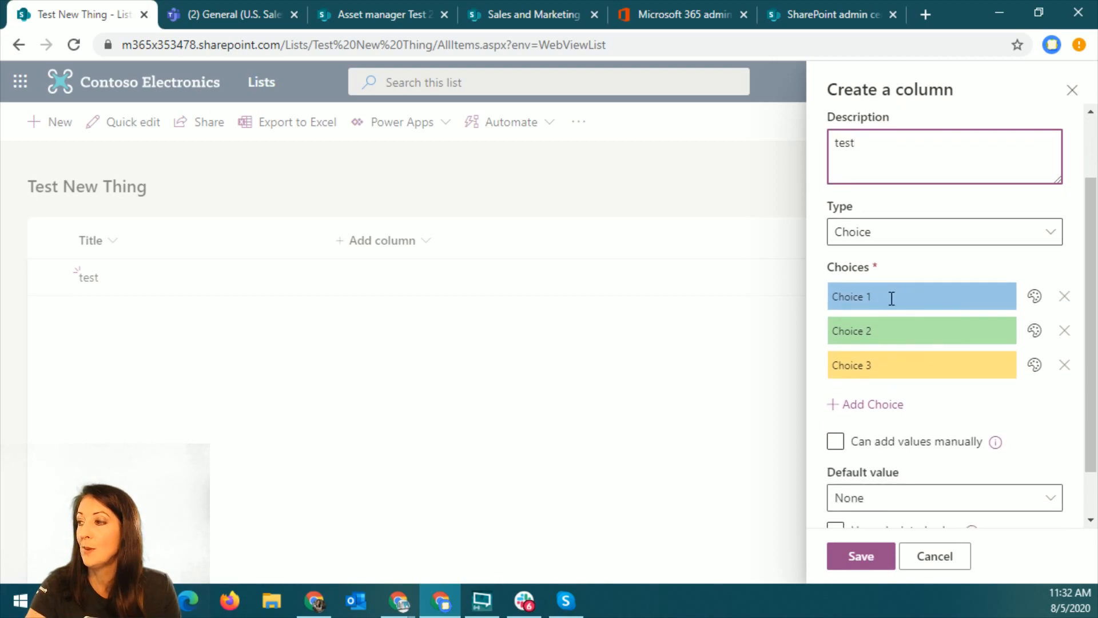
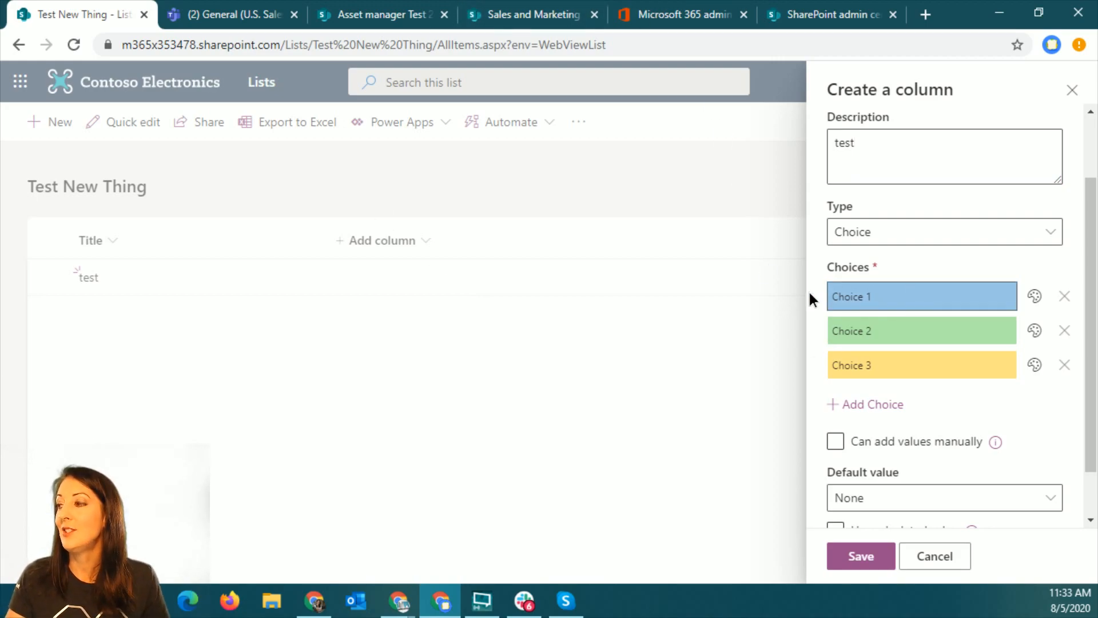
click(895, 298)
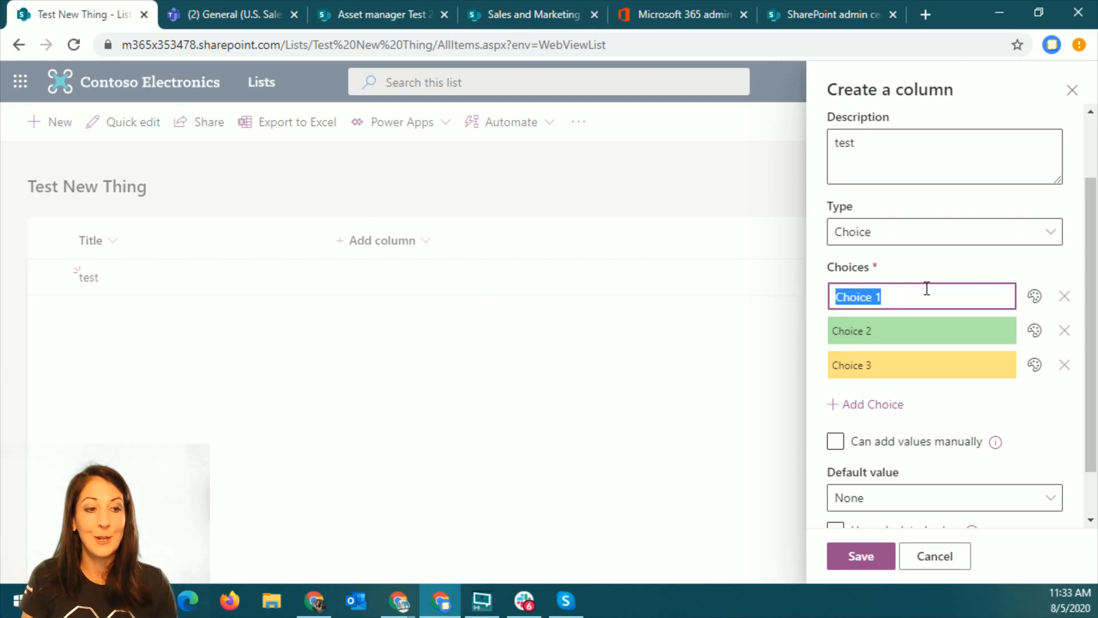
text(Cool)
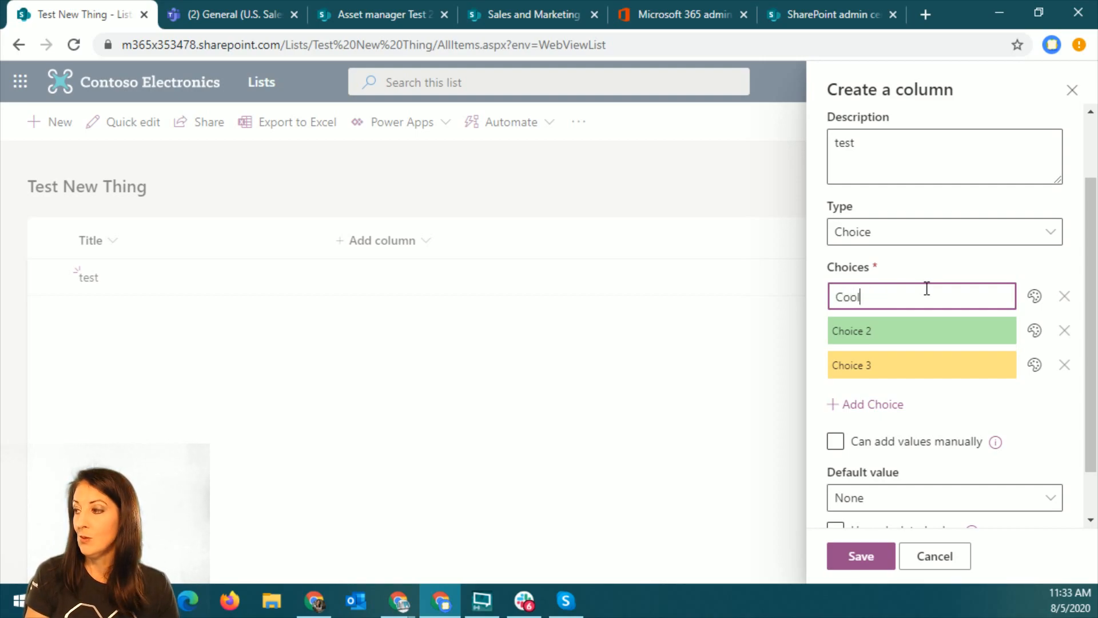
click(895, 326)
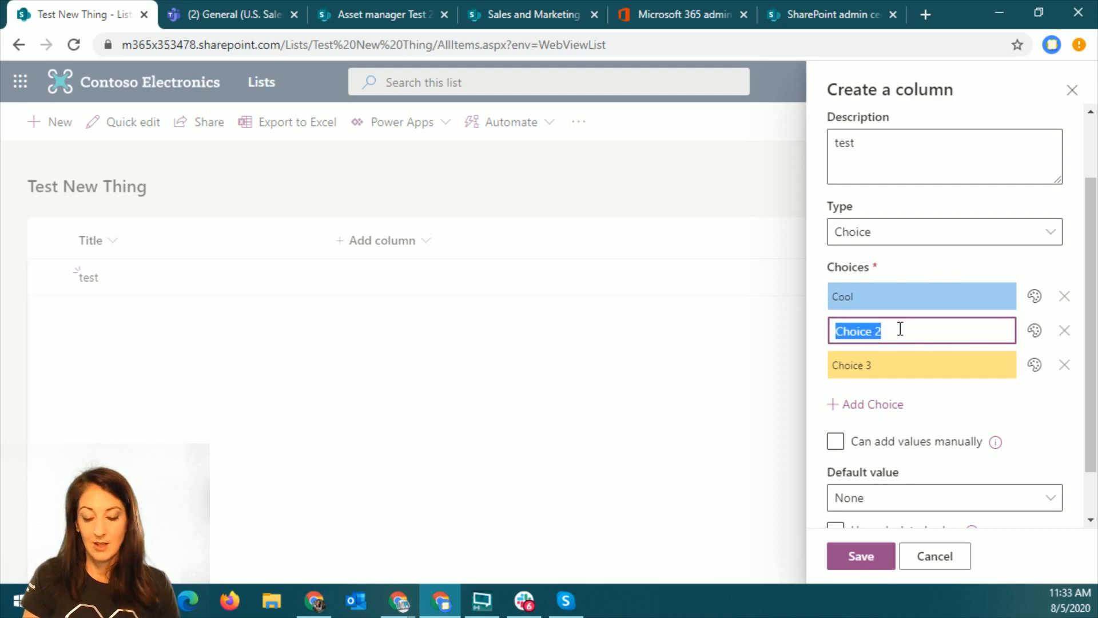
text(Rad)
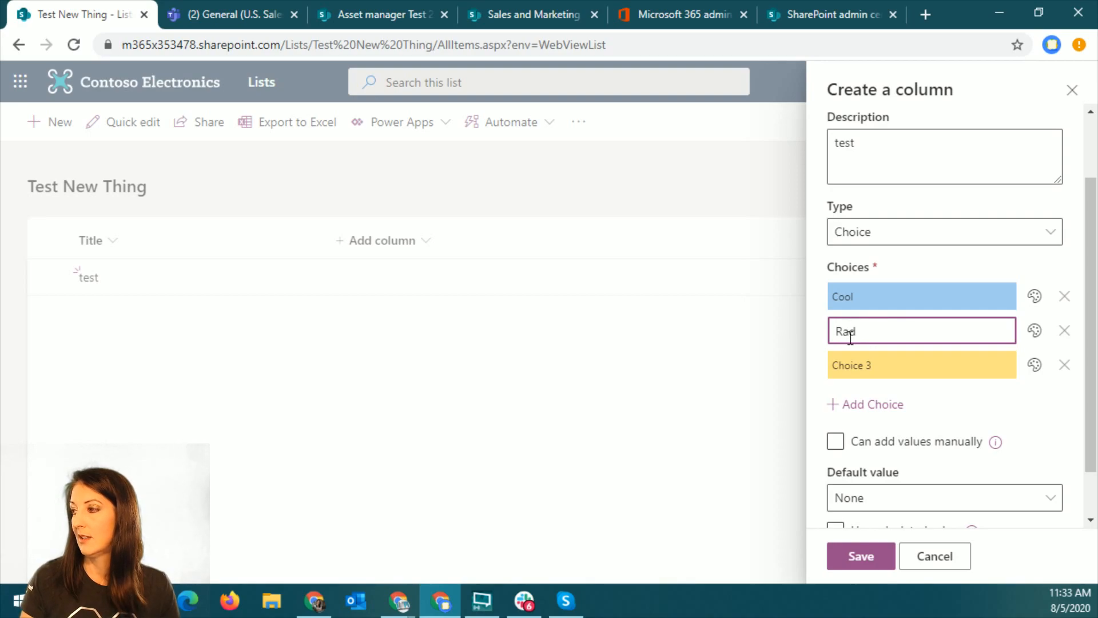
click(894, 366)
text(Awesome)
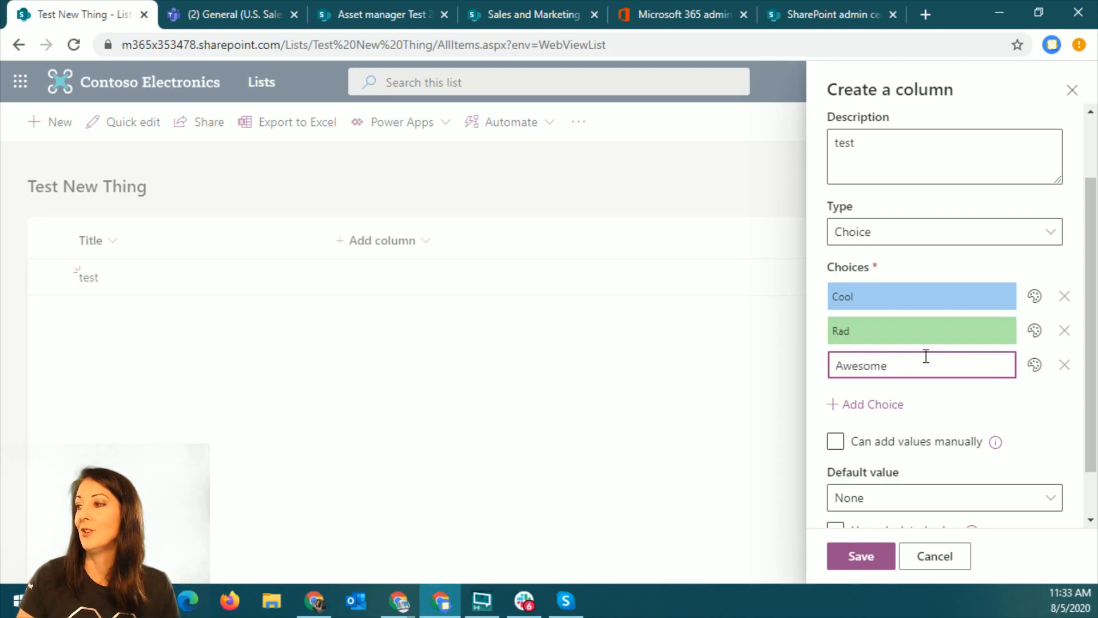
- Set the fill color of Cool to the darkest orange and Rad to the darkest pink, and save the column
click(914, 328)
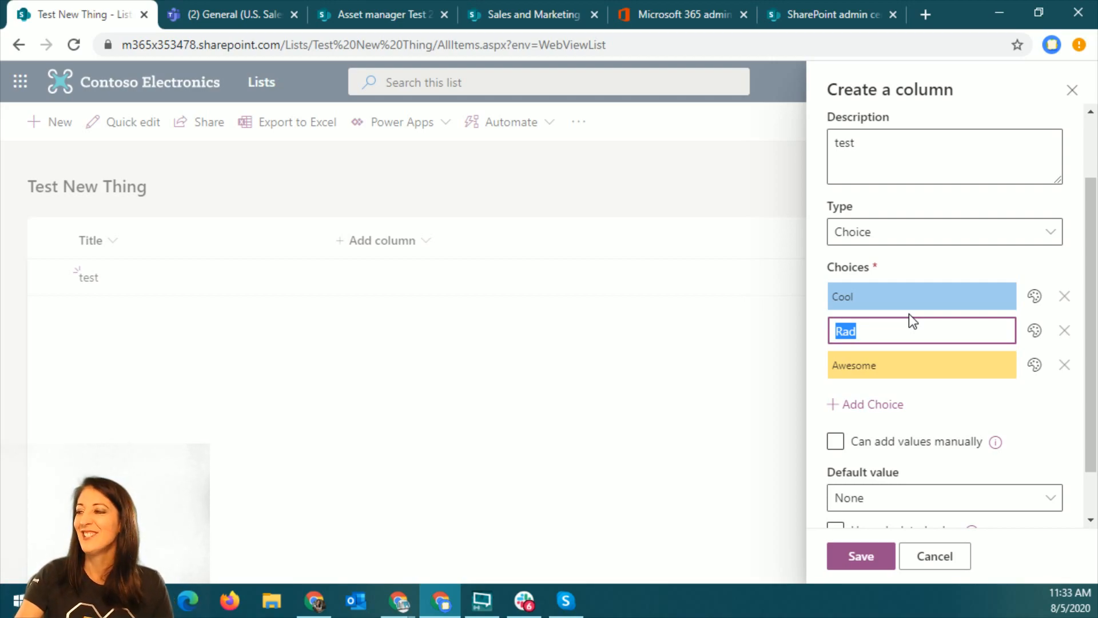
click(981, 296)
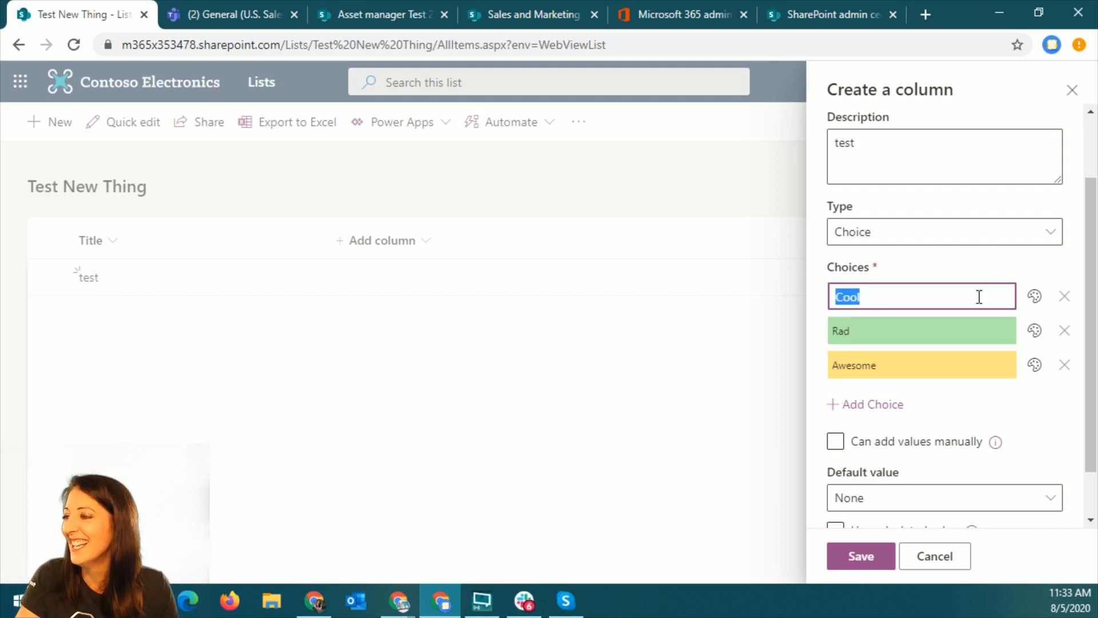
click(1034, 296)
click(996, 512)
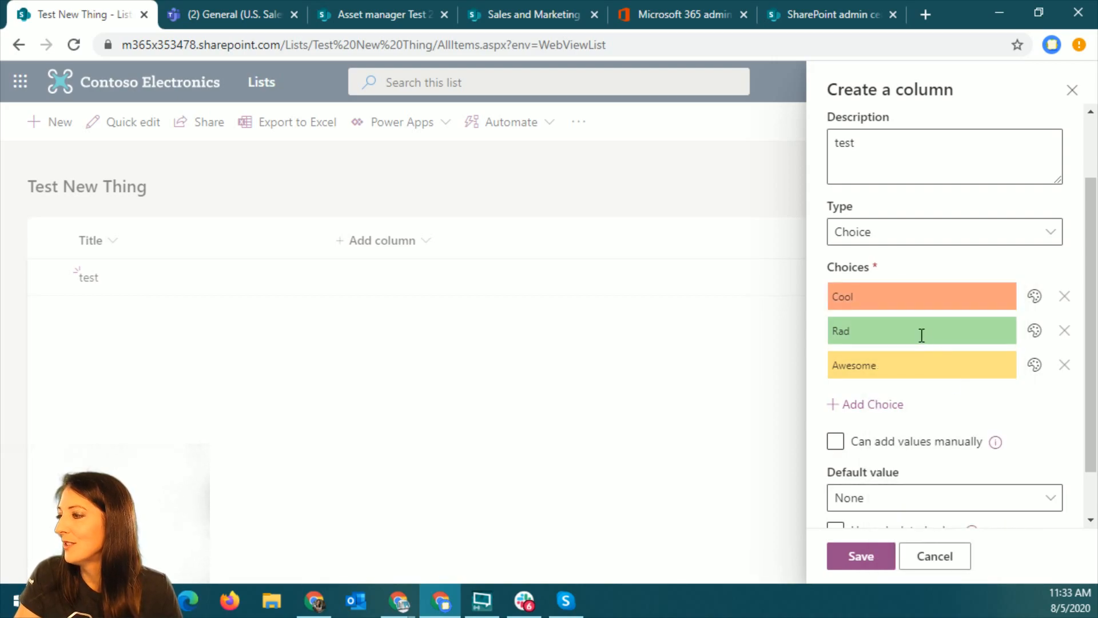
click(934, 331)
click(1035, 331)
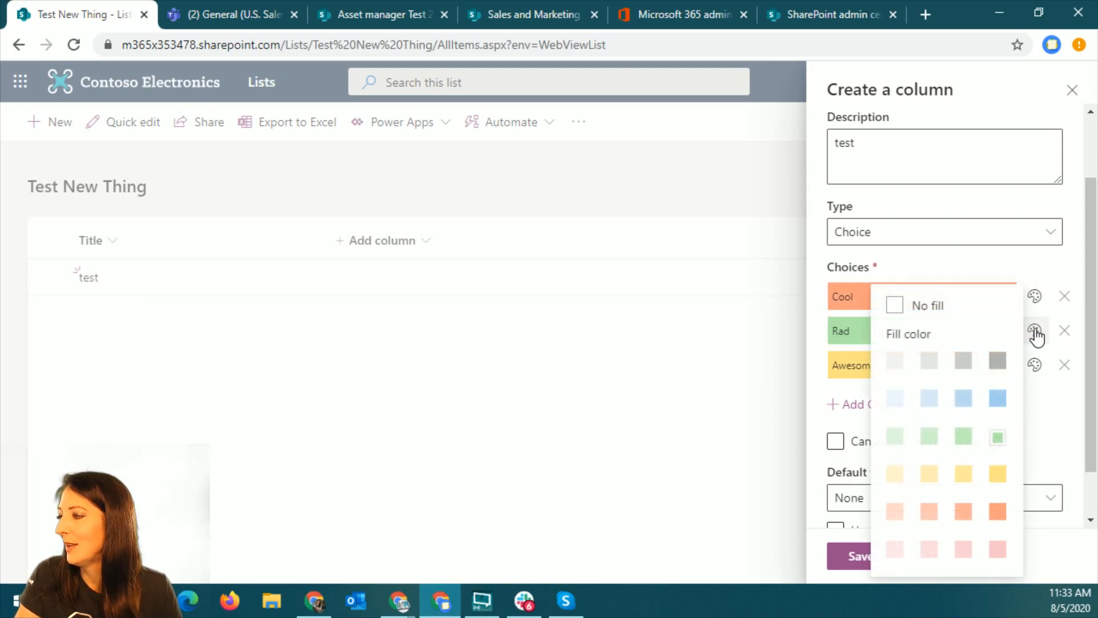
click(997, 550)
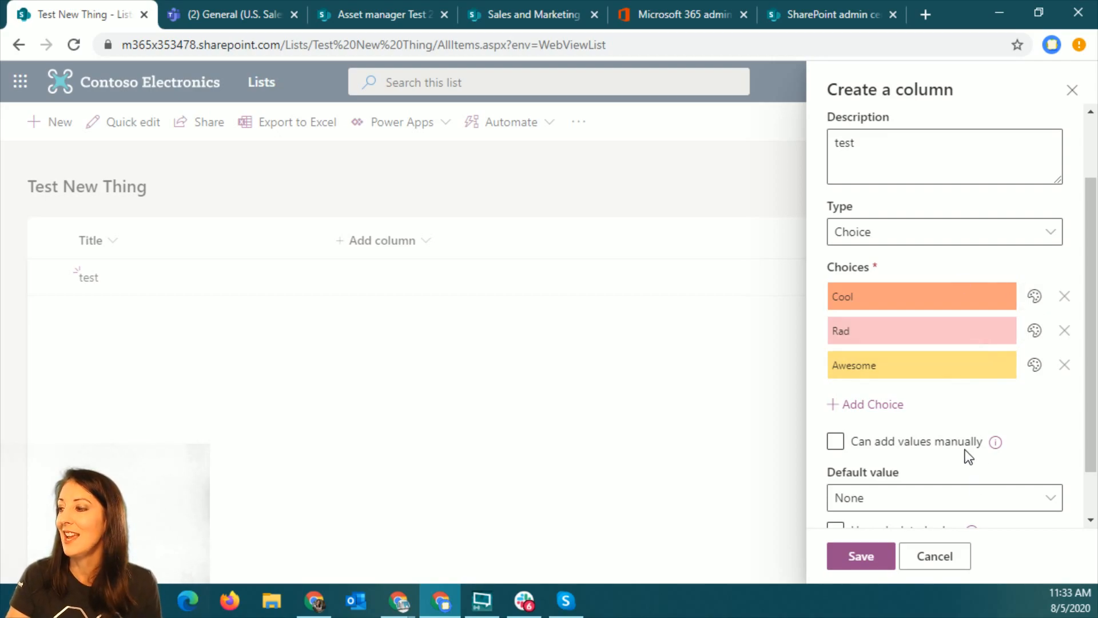
scroll(955, 368, down, 2)
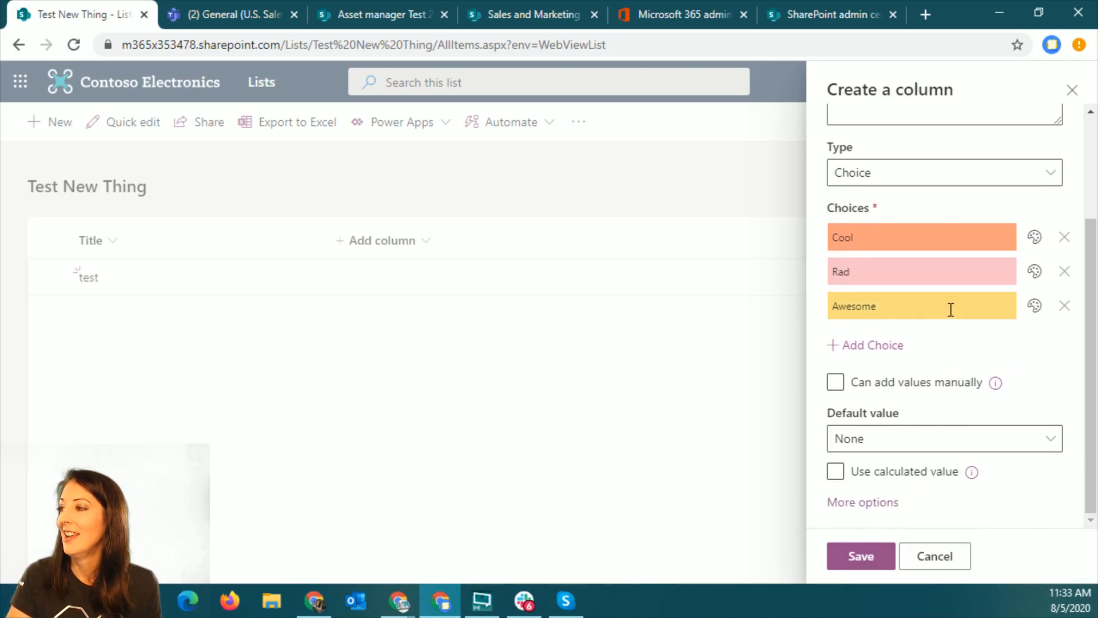
click(861, 556)
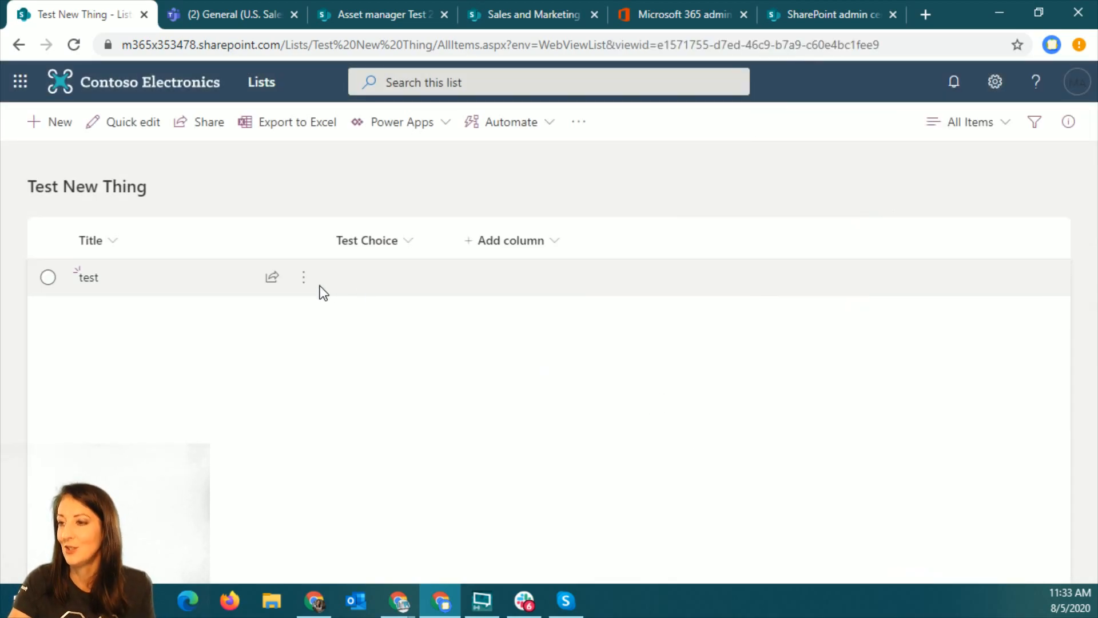
- Edit the test item to set its Test Choice to Cool, and save it
click(304, 279)
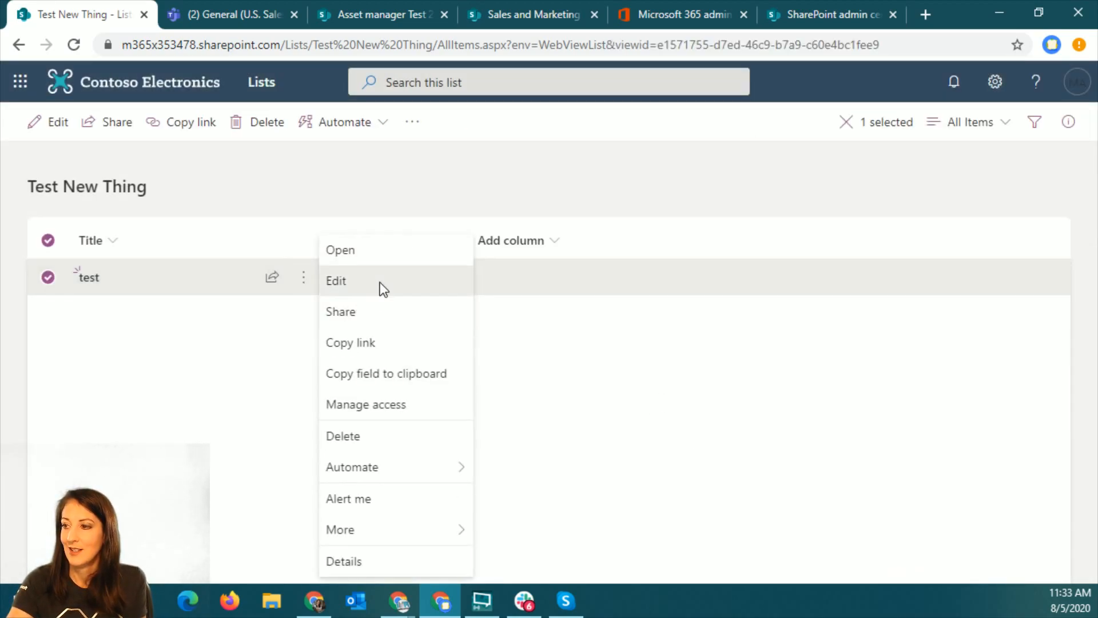
click(379, 282)
click(706, 311)
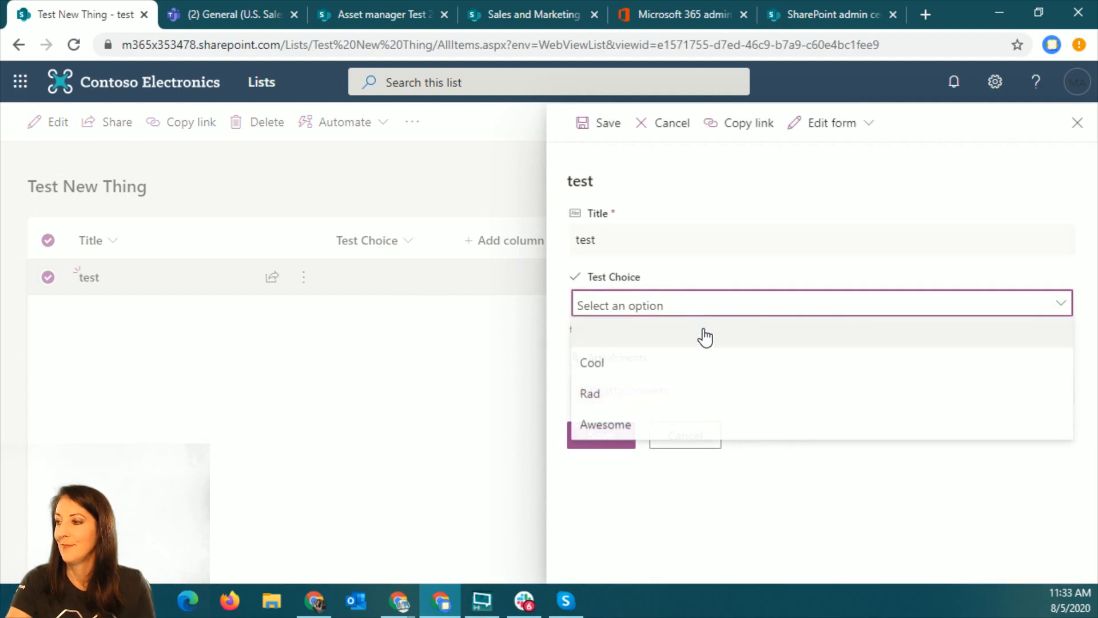
click(686, 367)
click(612, 436)
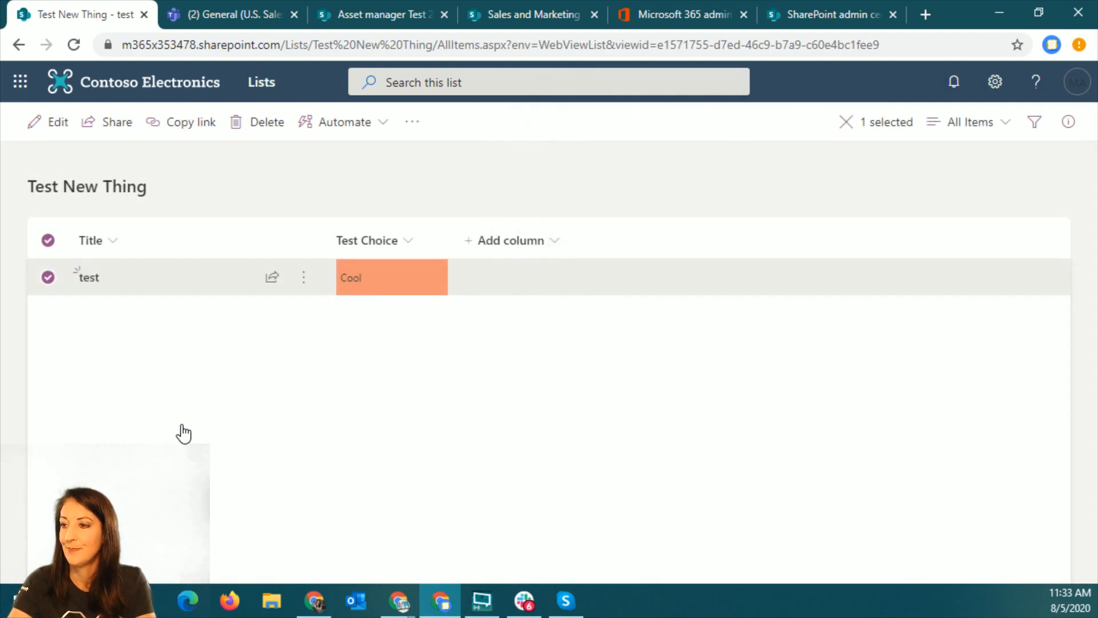
- In quick edit, add an item titled two with Test Choice set to Rad
click(140, 126)
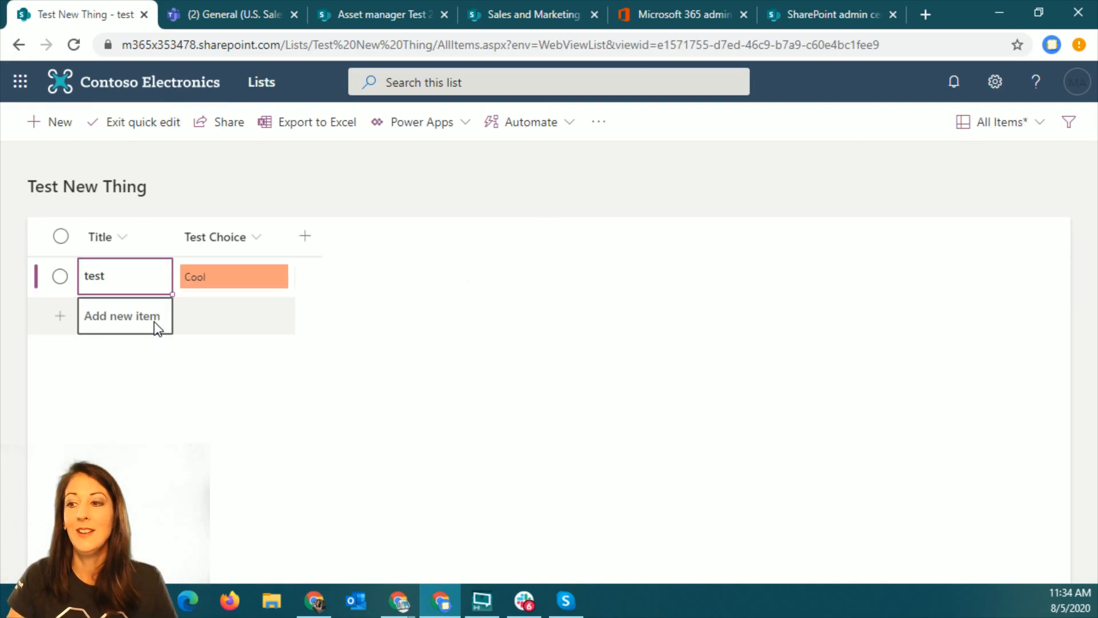
click(154, 321)
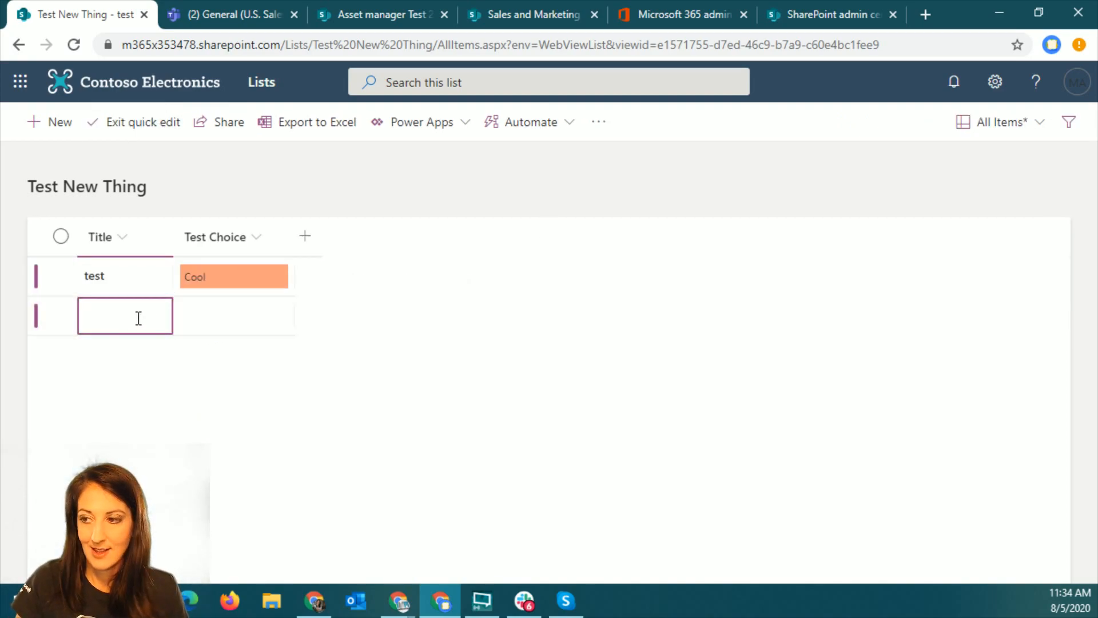
text(two)
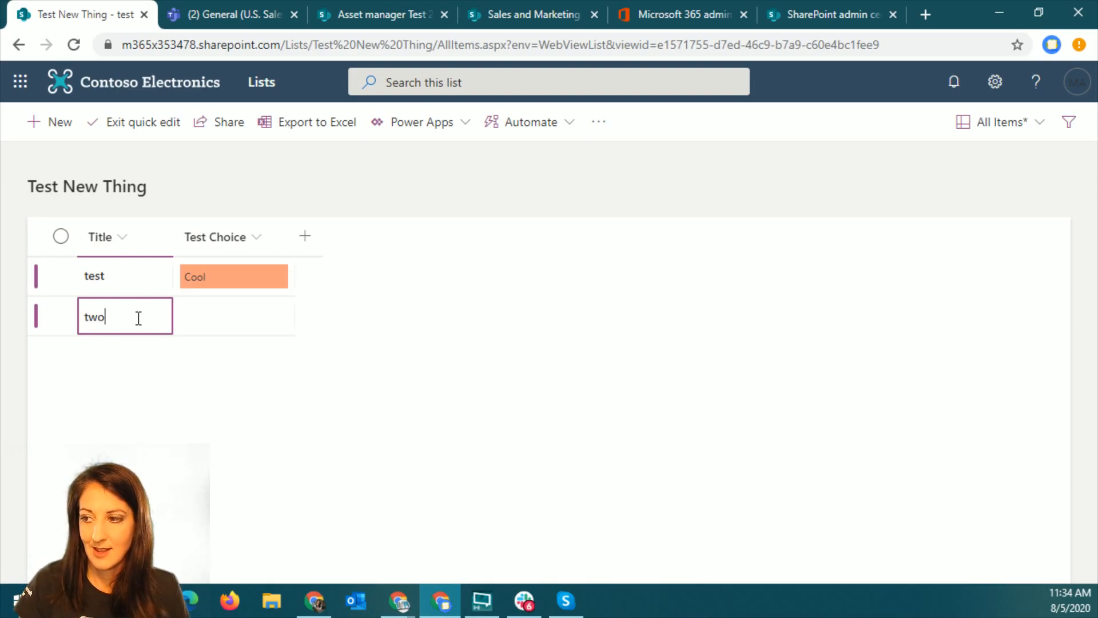
click(220, 311)
click(280, 313)
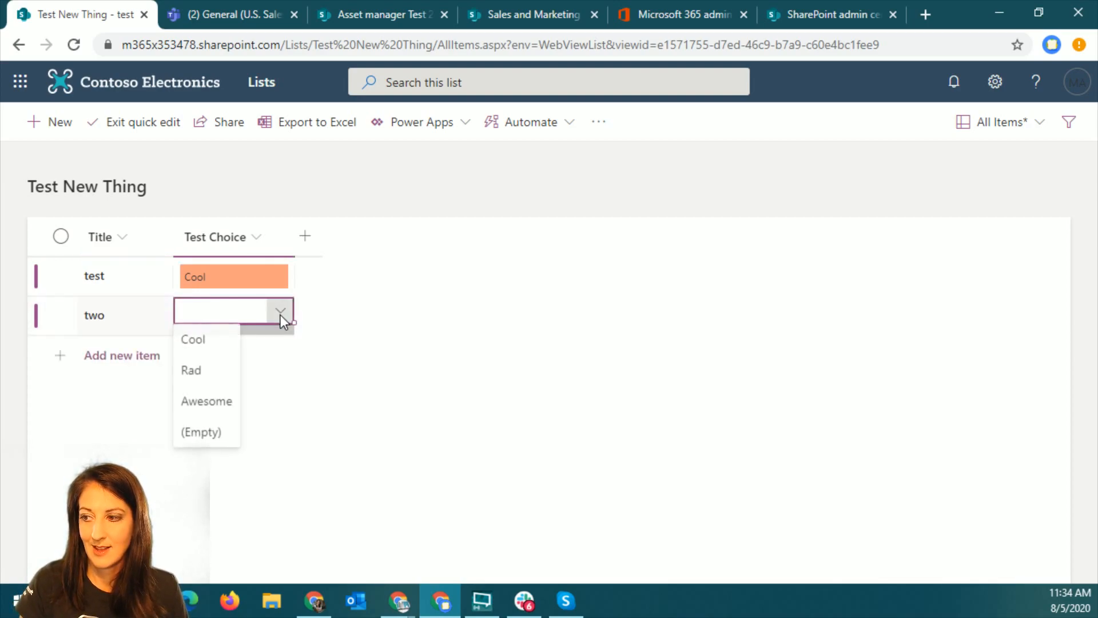
click(196, 373)
- Add an item titled three with Test Choice set to Awesome
click(123, 361)
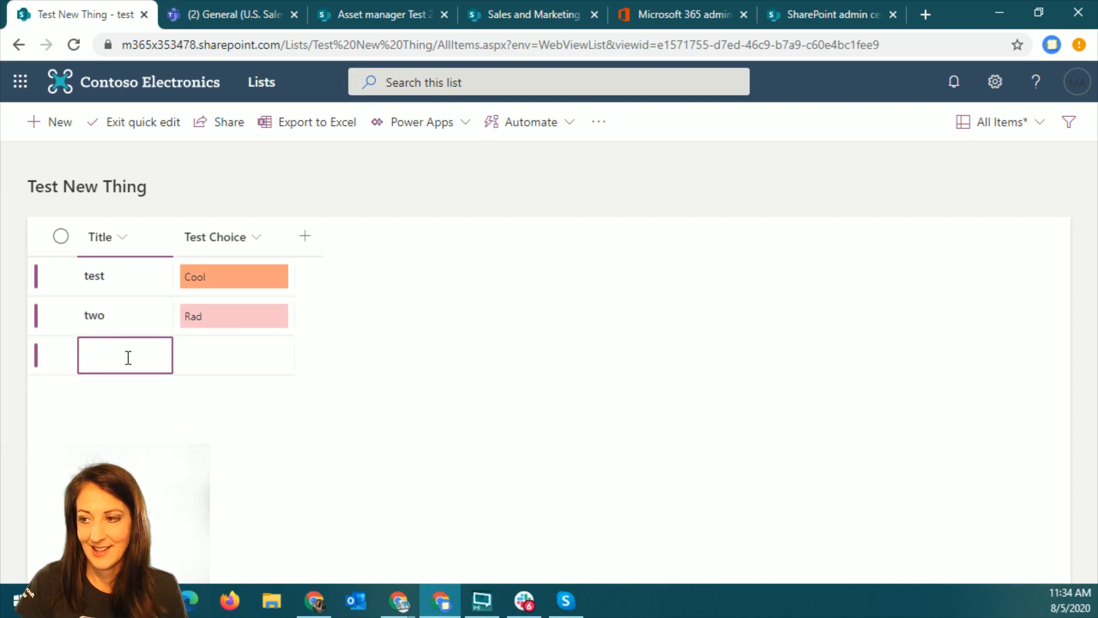
text(three)
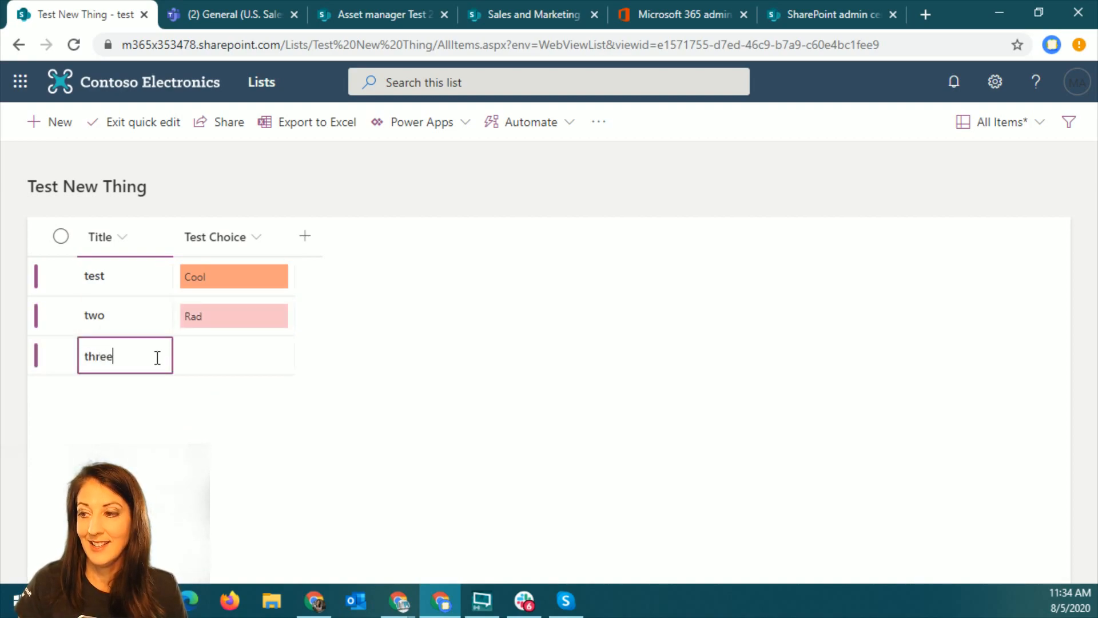
click(223, 360)
click(279, 351)
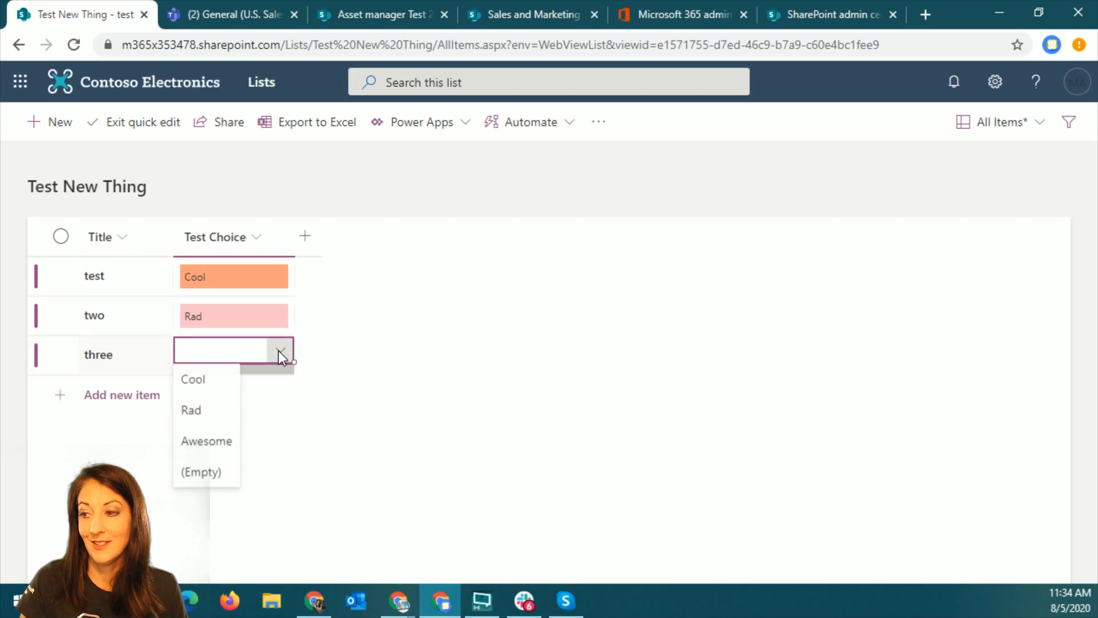
click(217, 443)
- Add an item titled four with Test Choice set to Cool, and exit quick edit
click(147, 398)
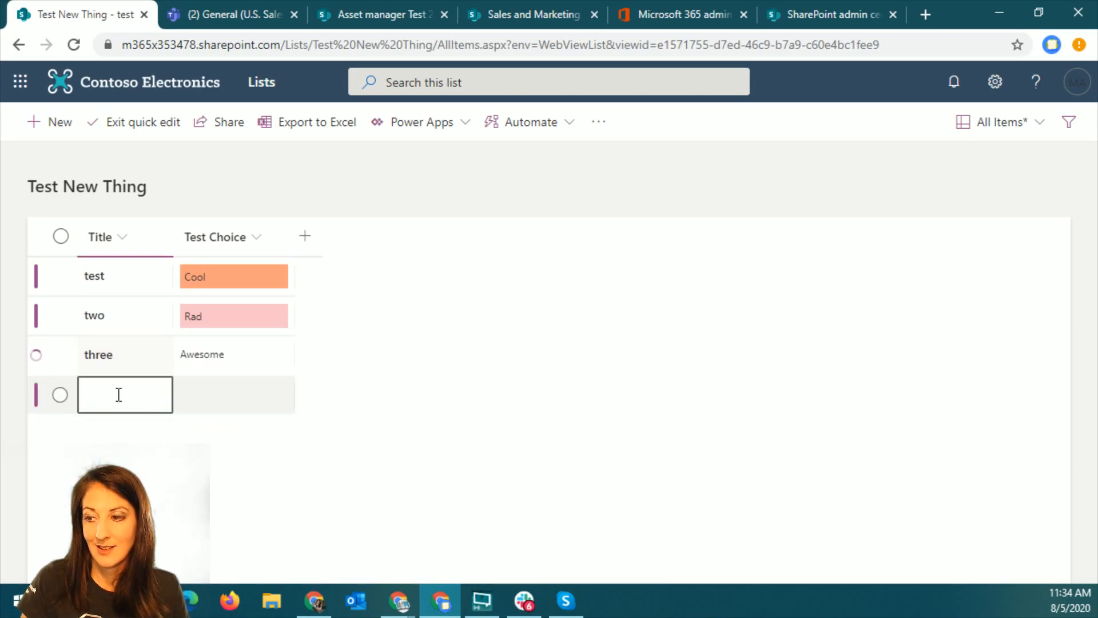
text(four)
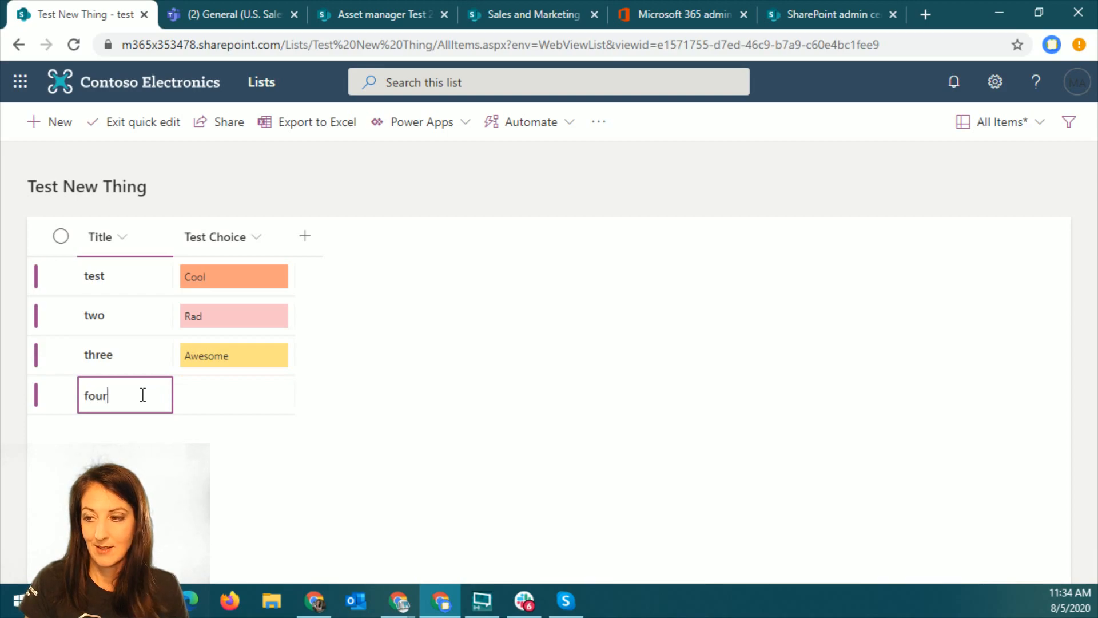
click(252, 400)
click(277, 395)
click(220, 418)
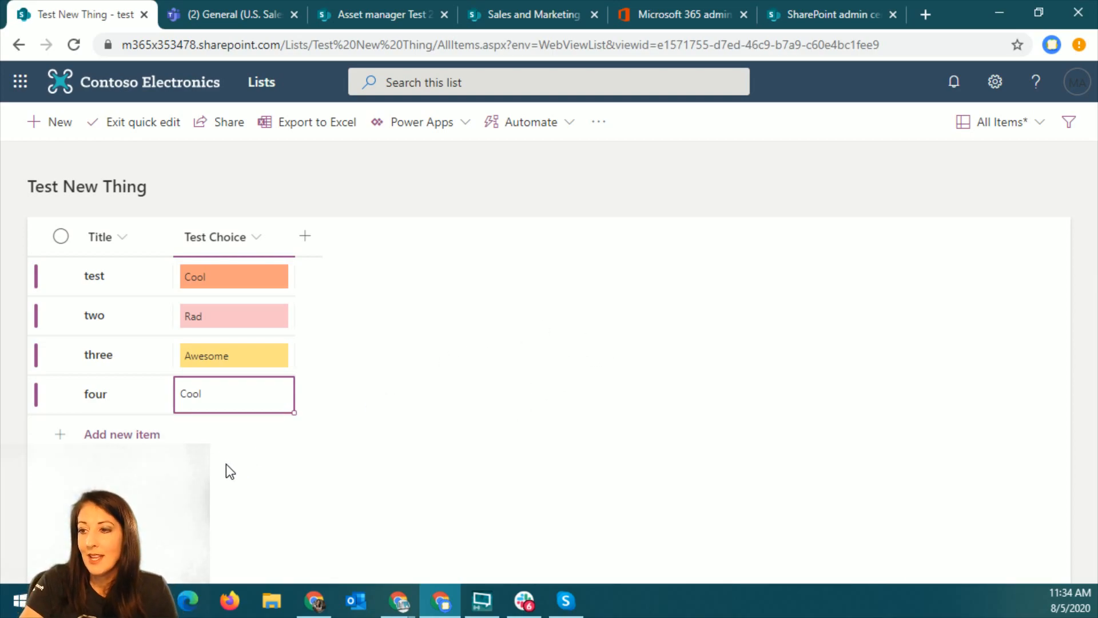
click(238, 234)
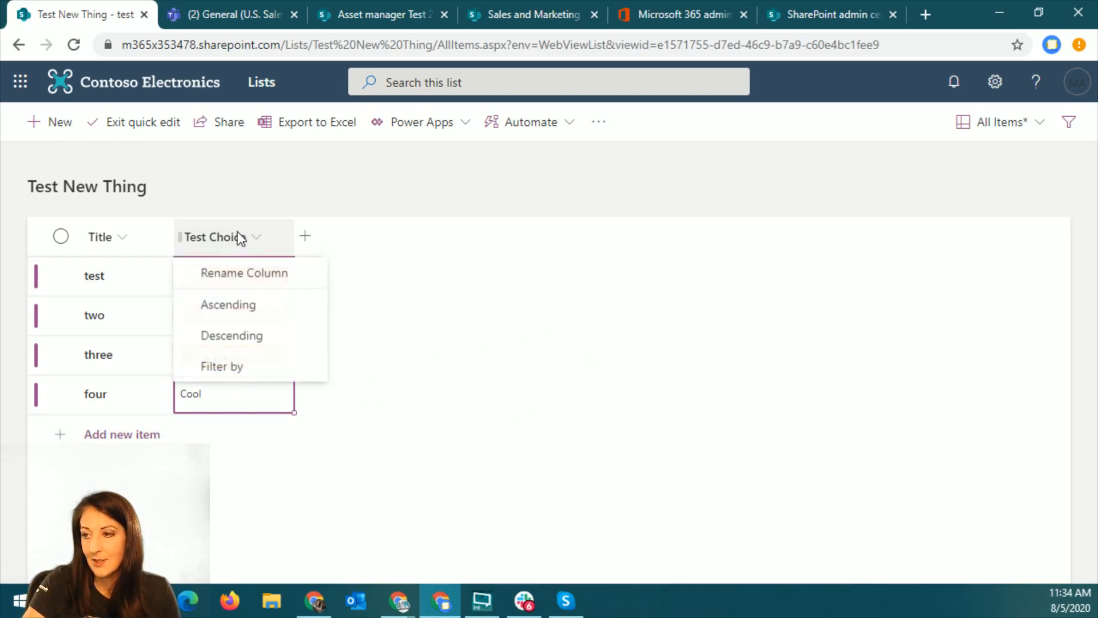
click(411, 284)
click(154, 130)
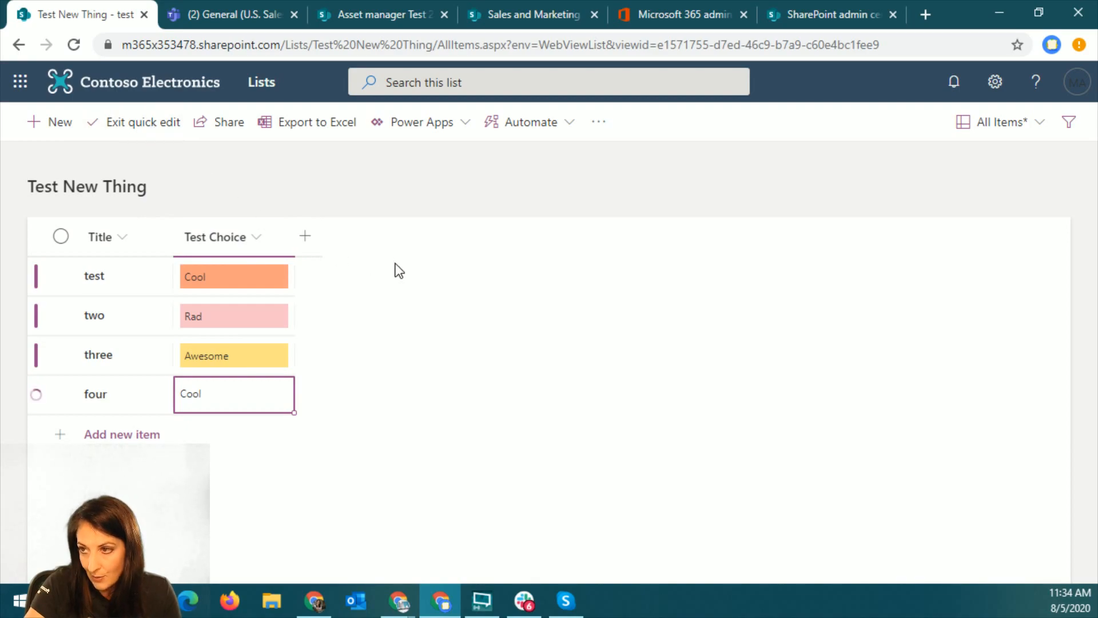
- Open the column formatting for Test Choice and apply the Format choices as pills style
click(383, 236)
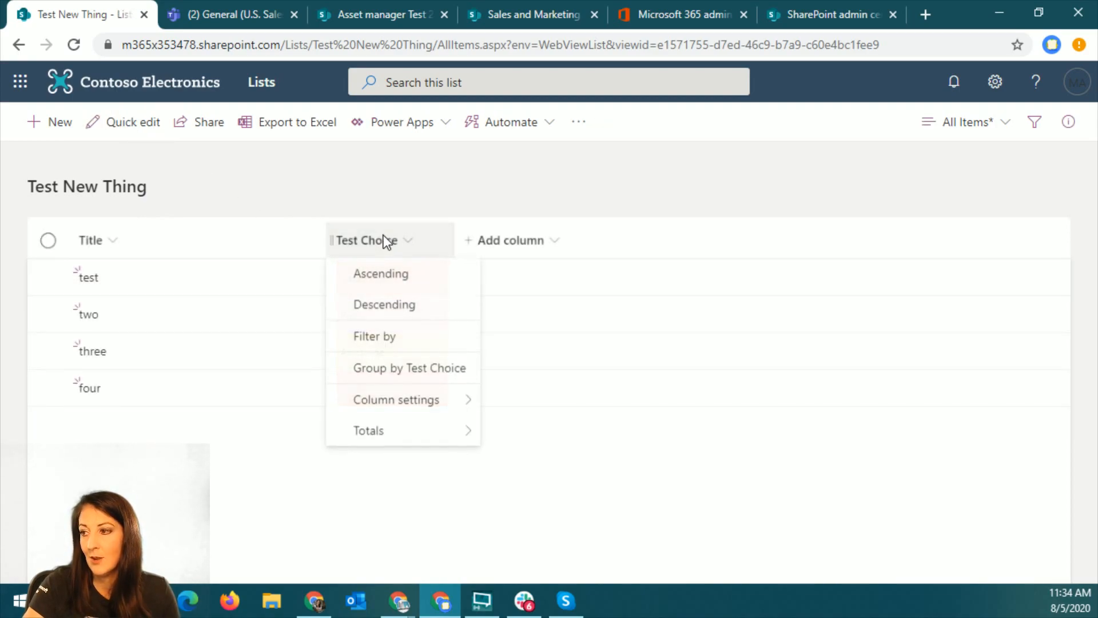
mouse_move(411, 404)
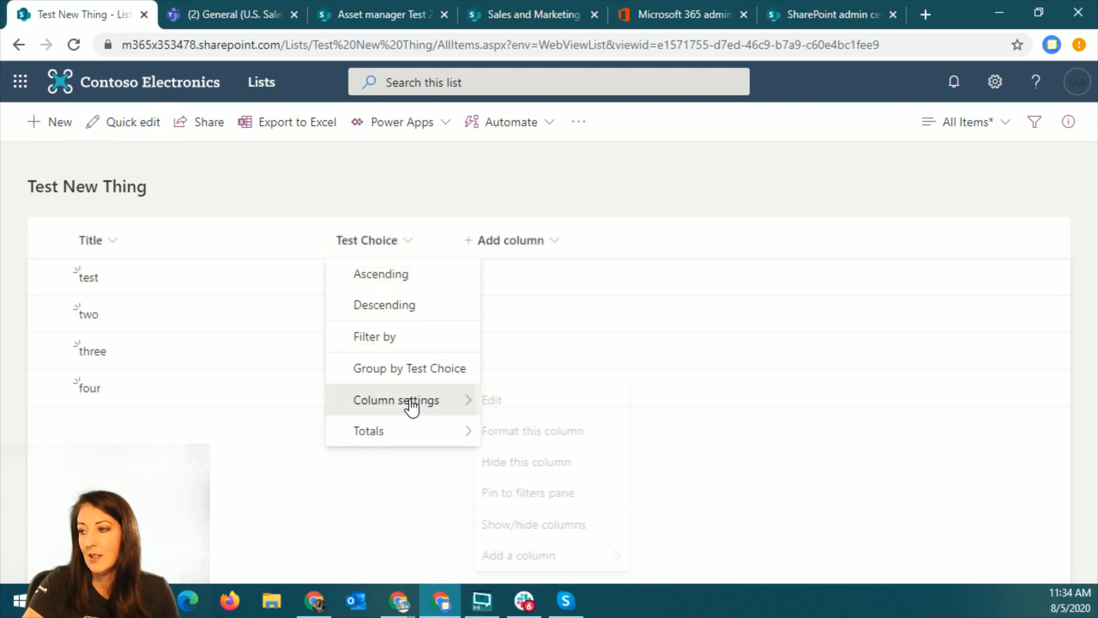
click(548, 404)
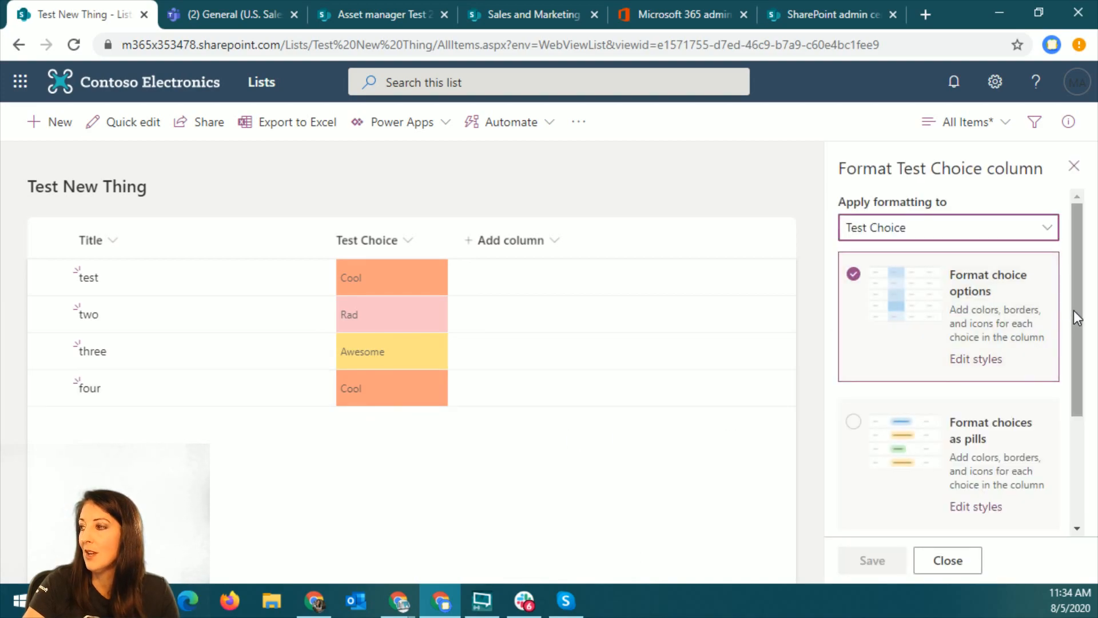
scroll(1083, 339, down, 2)
scroll(1083, 339, down, 2)
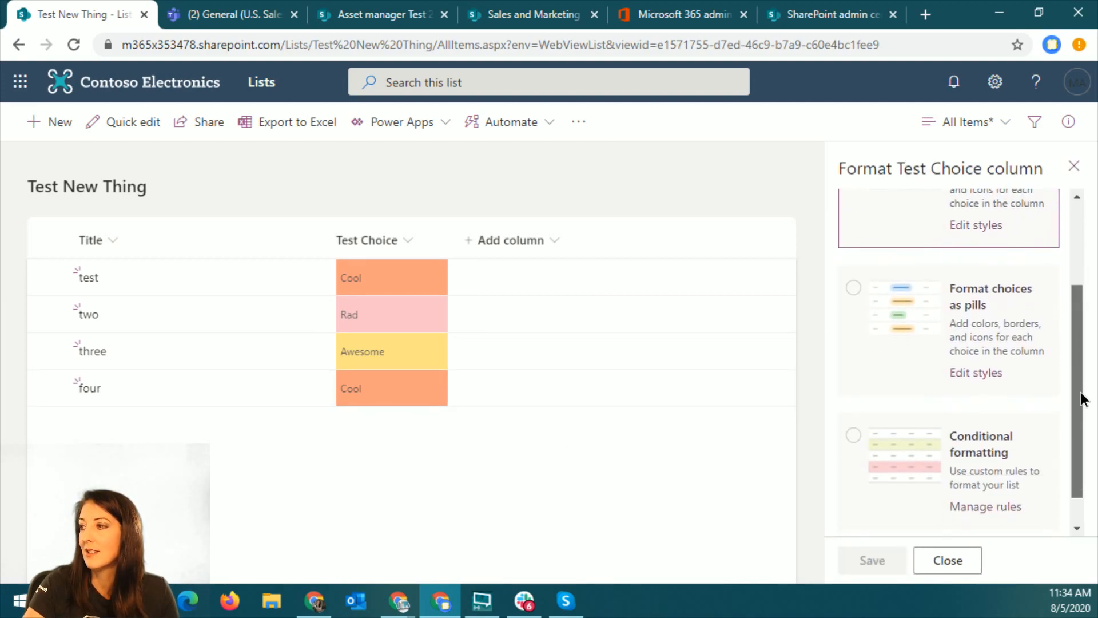
click(857, 284)
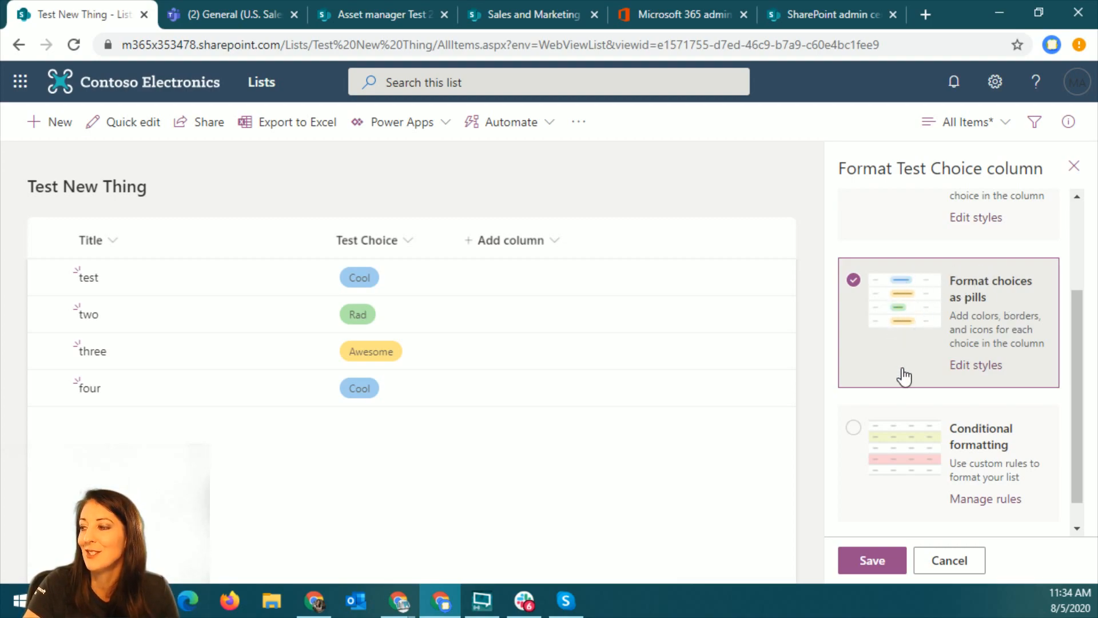
- Open the pill styles for editing, view their JSON in advanced mode, and return to design mode
click(988, 366)
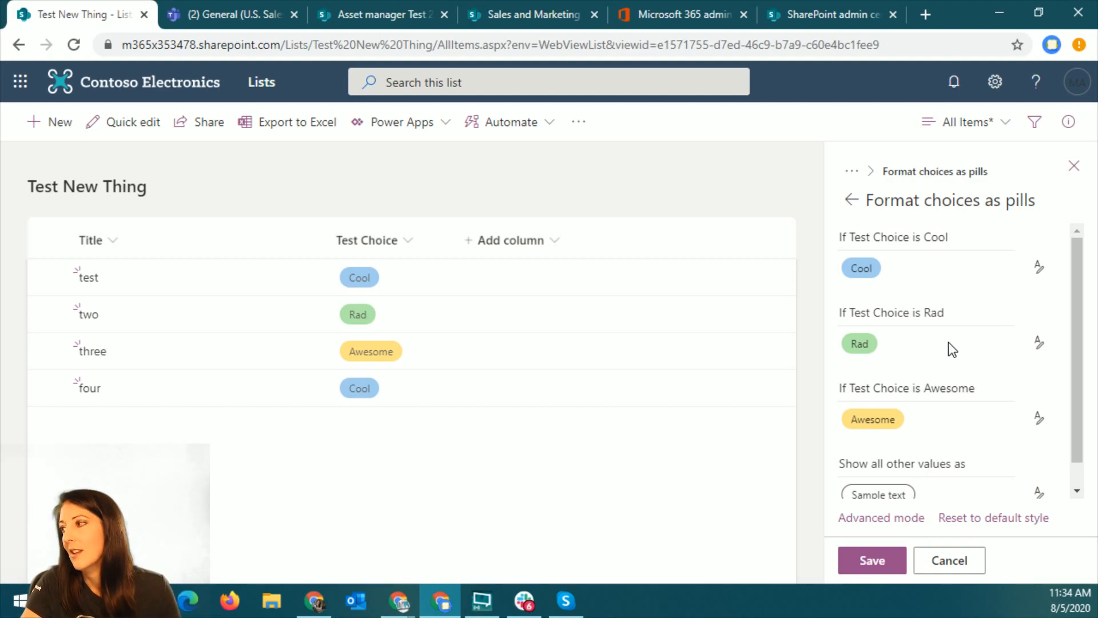
drag(1074, 265, 1081, 296)
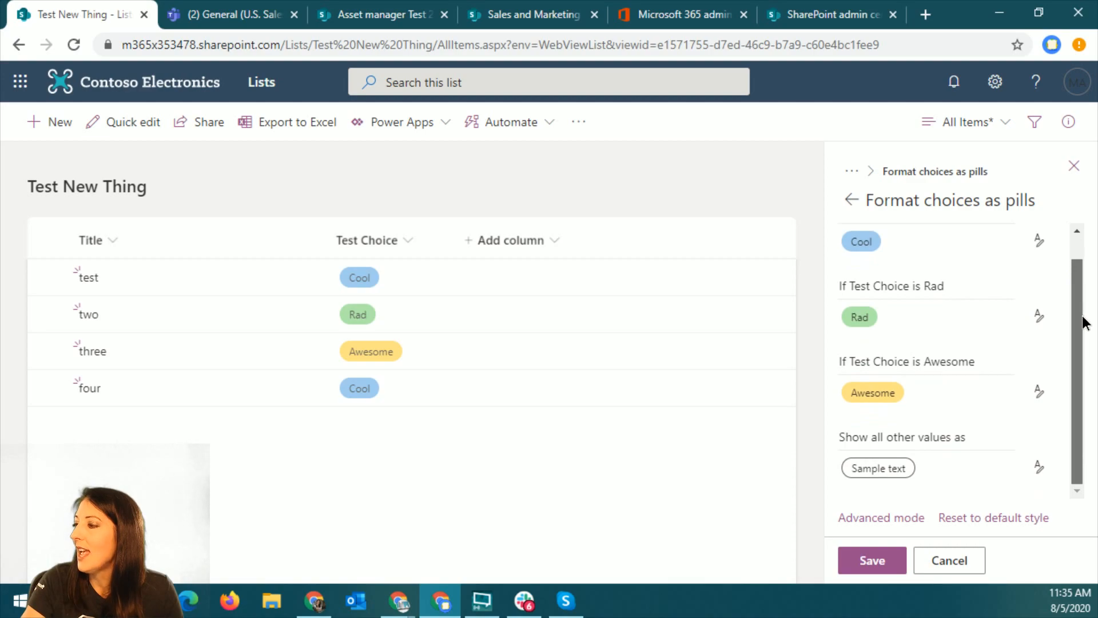
click(883, 518)
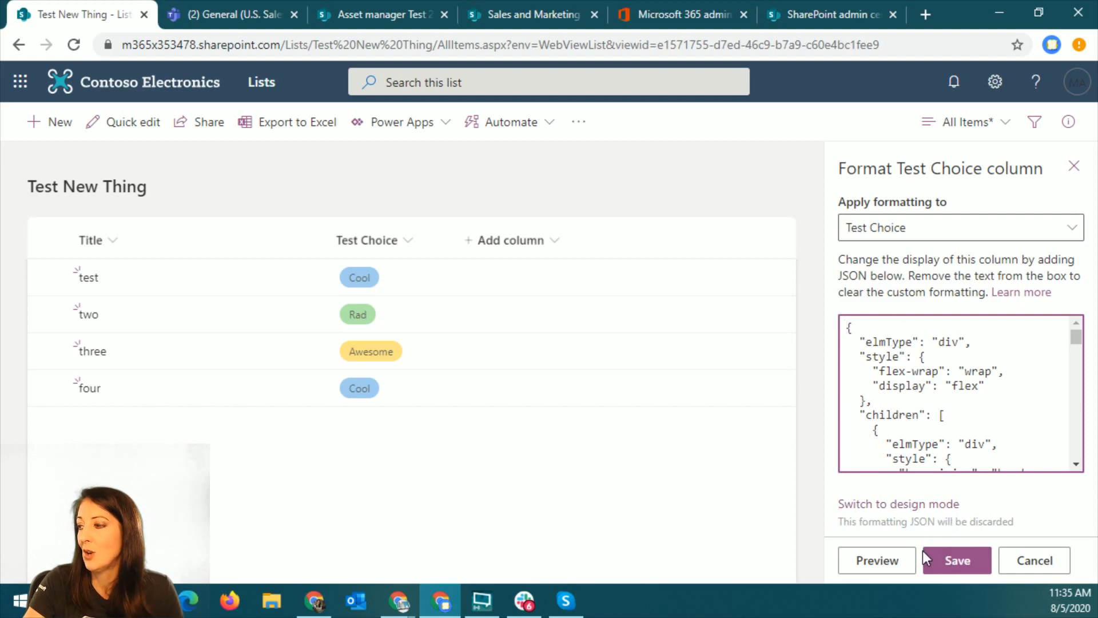
click(902, 504)
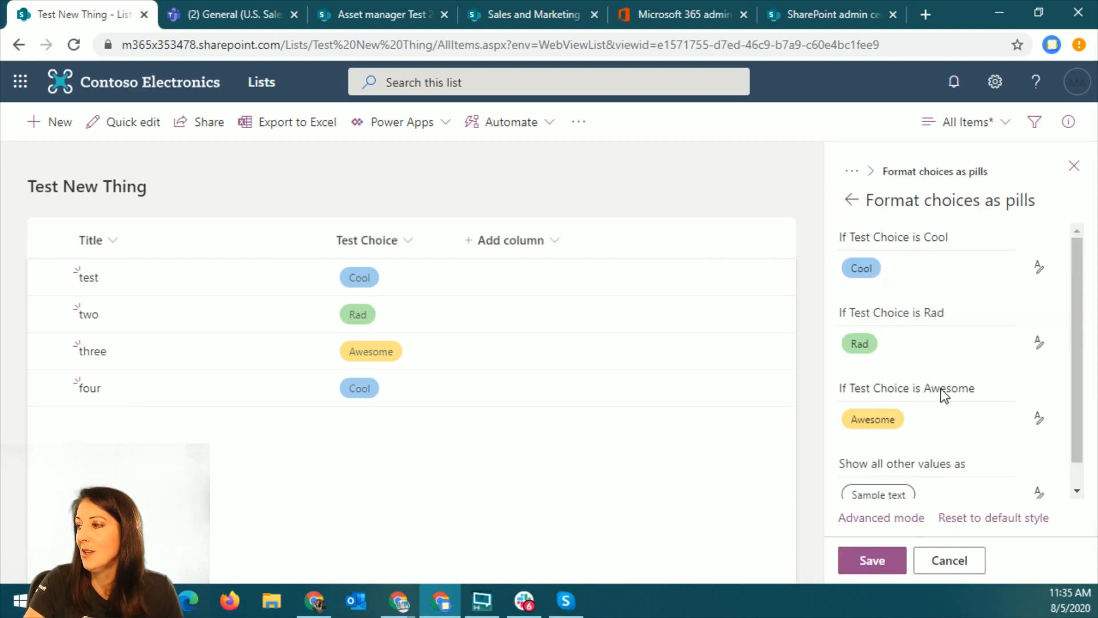
- Switch the browser to full screen and add the Upward icon to the Cool pill through its additional style options
click(1039, 271)
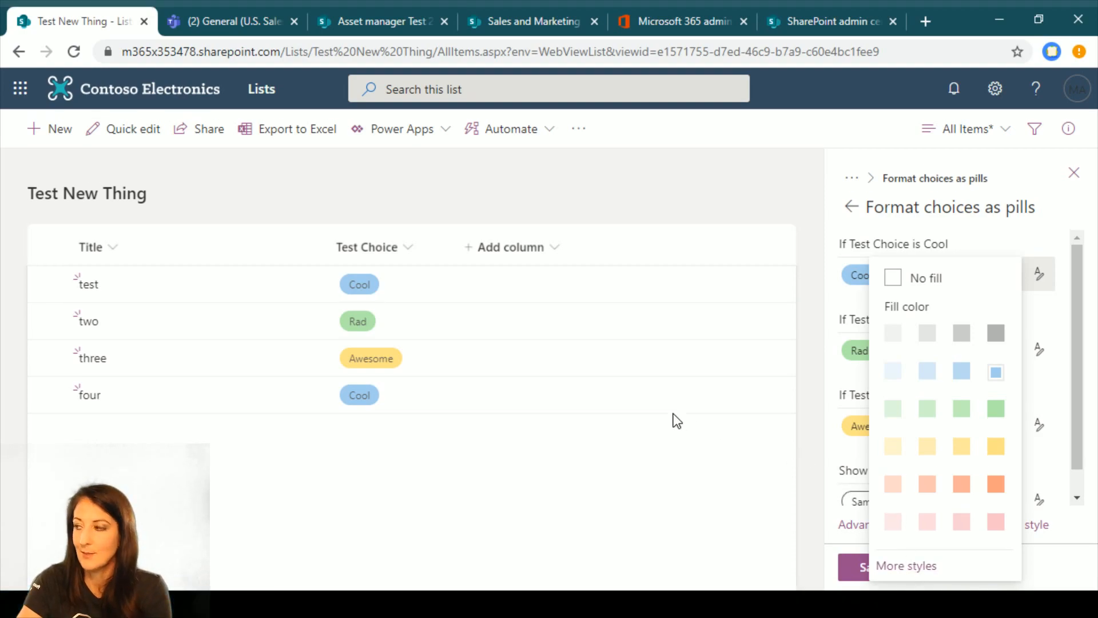
key(F11)
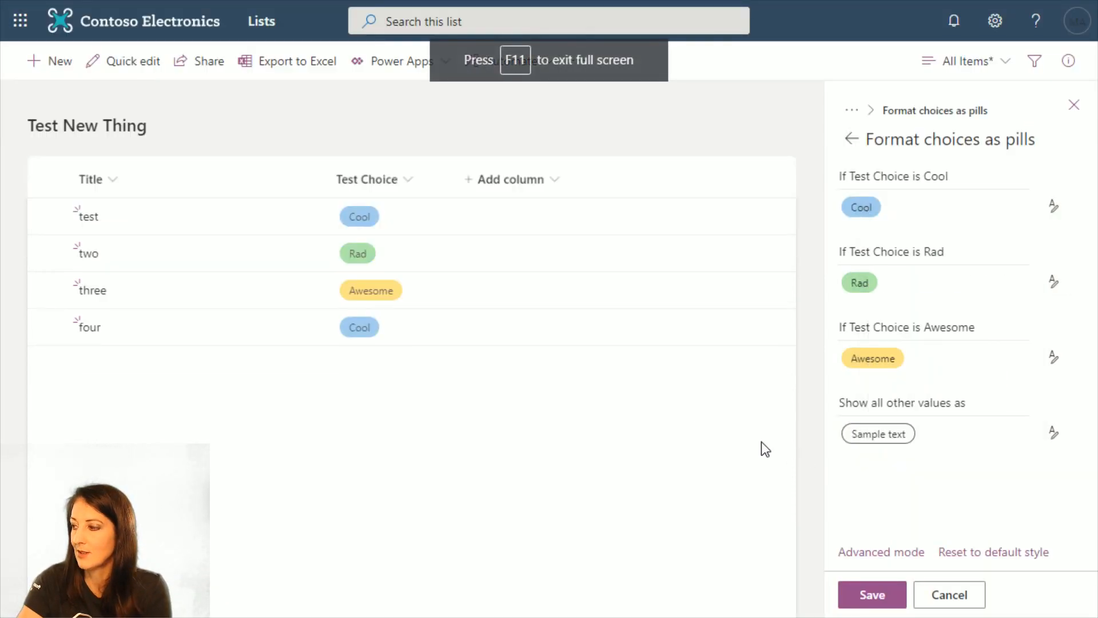
click(1053, 207)
click(950, 531)
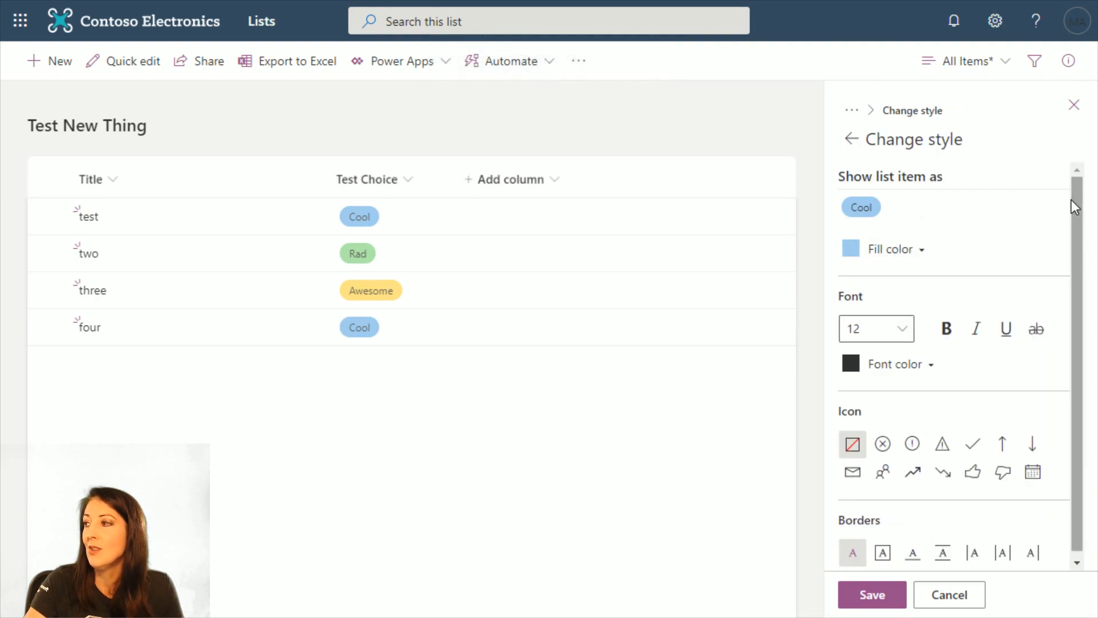
drag(1072, 200, 1072, 246)
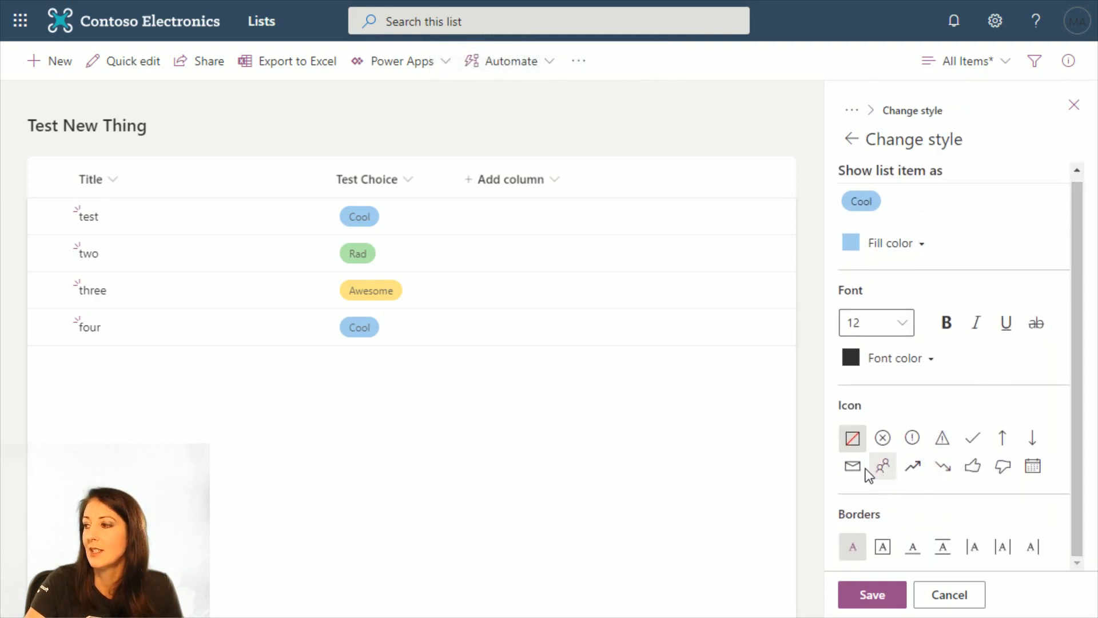
click(912, 465)
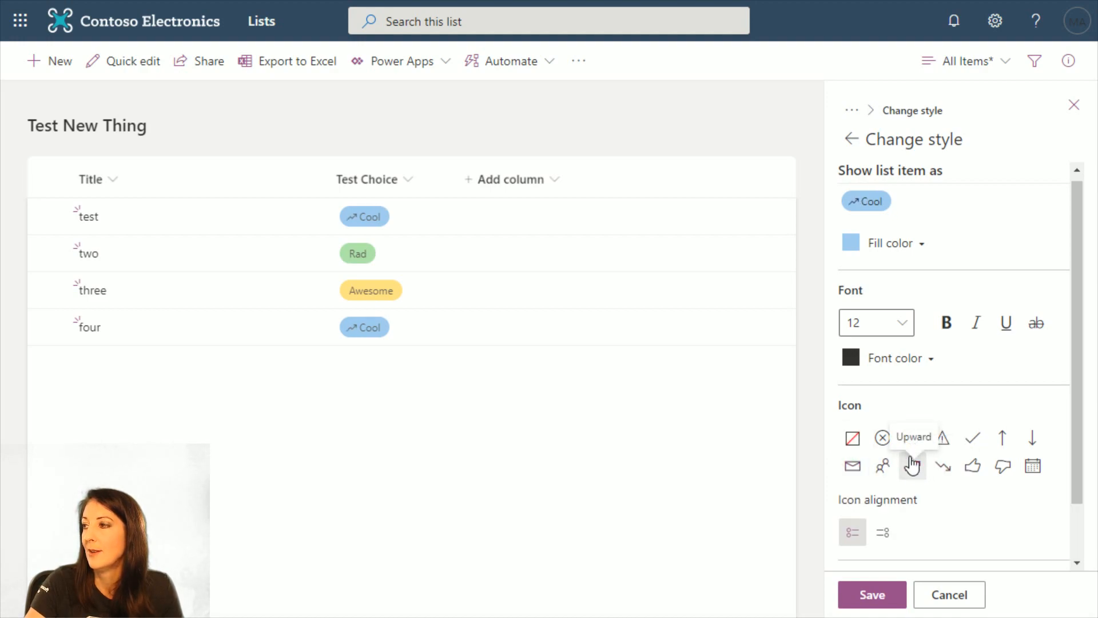
- Add a border around all sides of the Cool pill and set its border style to the dotted line
scroll(884, 539, down, 2)
click(886, 549)
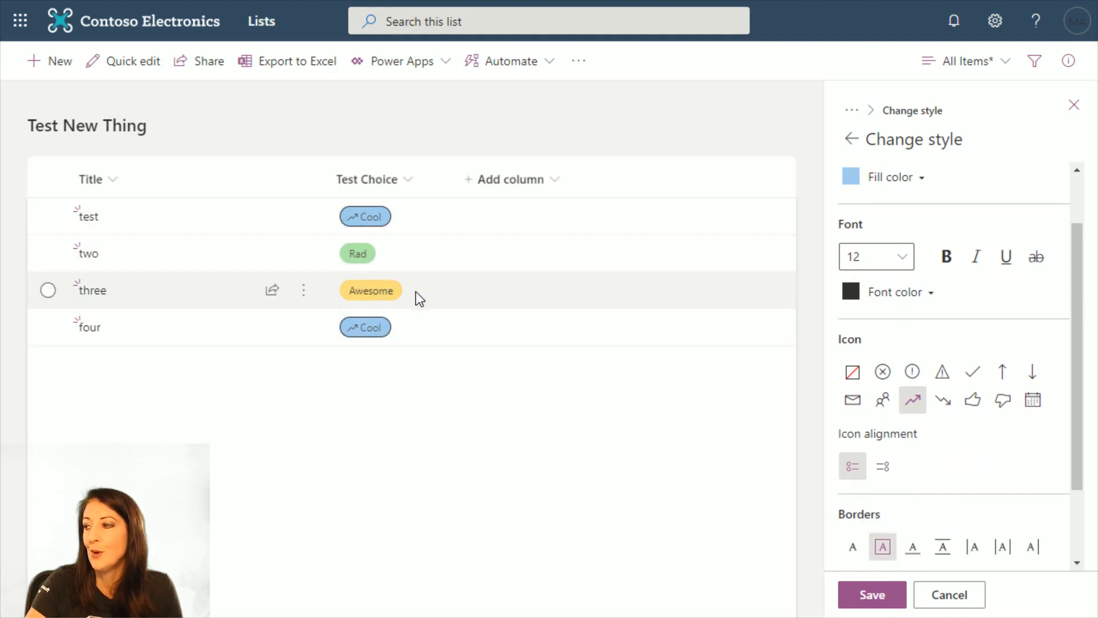
scroll(989, 526, down, 2)
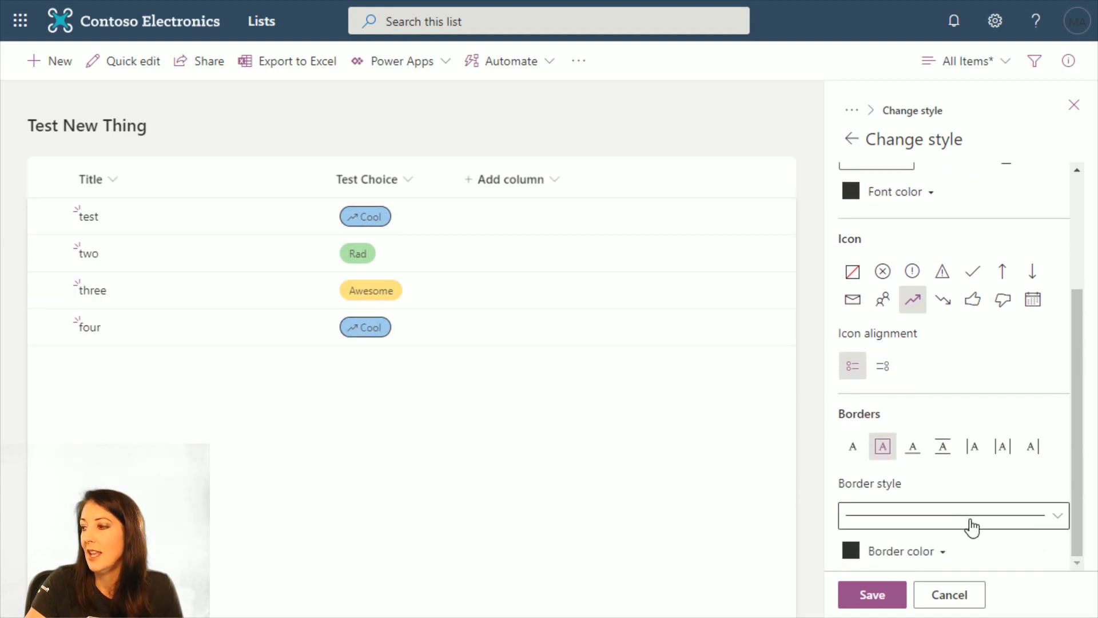
click(1052, 512)
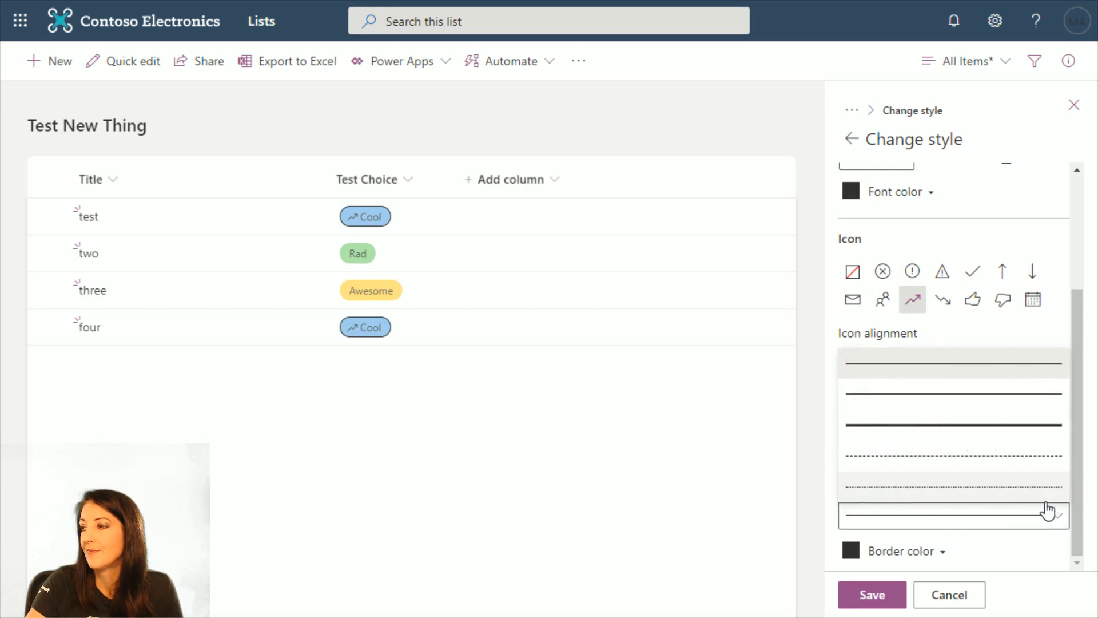
click(942, 487)
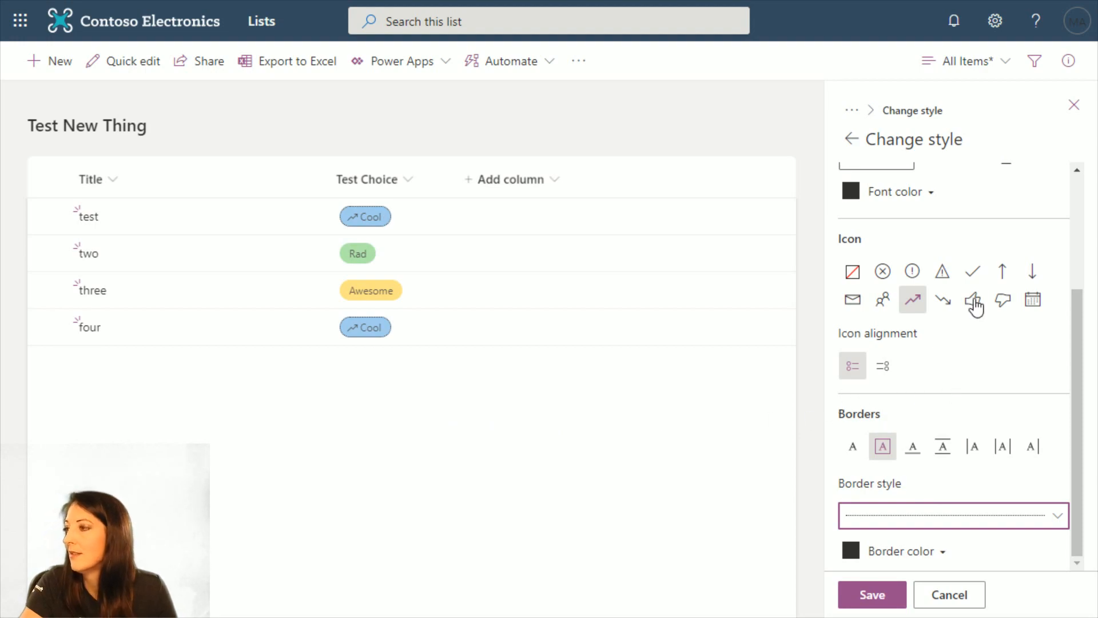
click(943, 555)
click(942, 555)
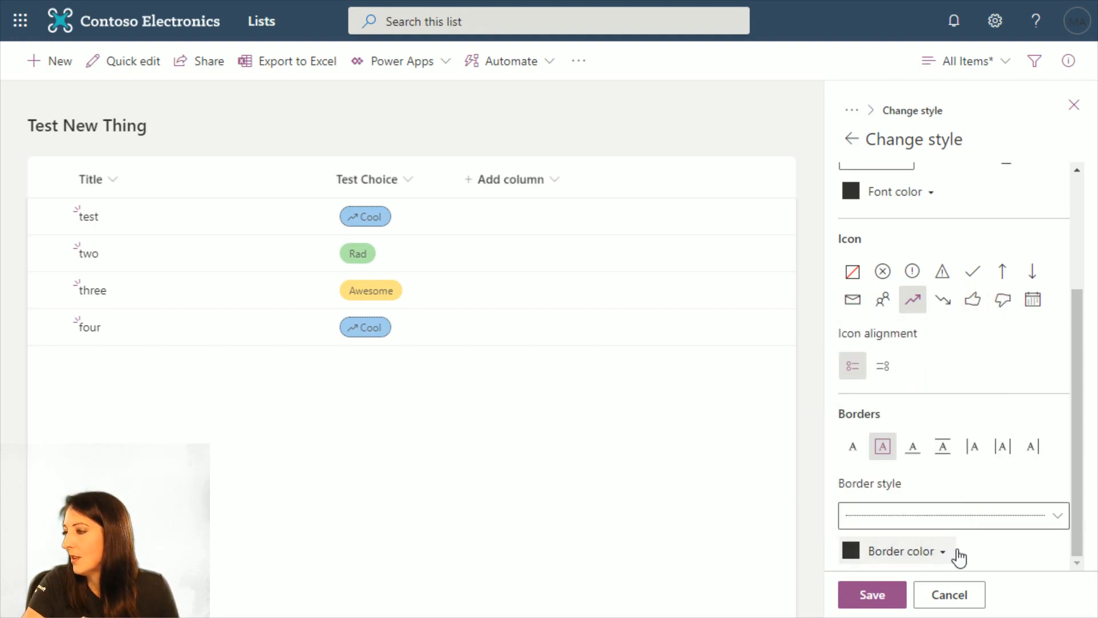
- Review the Cool pill's style options, save the Test Choice column formatting, and close the formatting pane
scroll(994, 344, up, 3)
scroll(983, 369, down, 3)
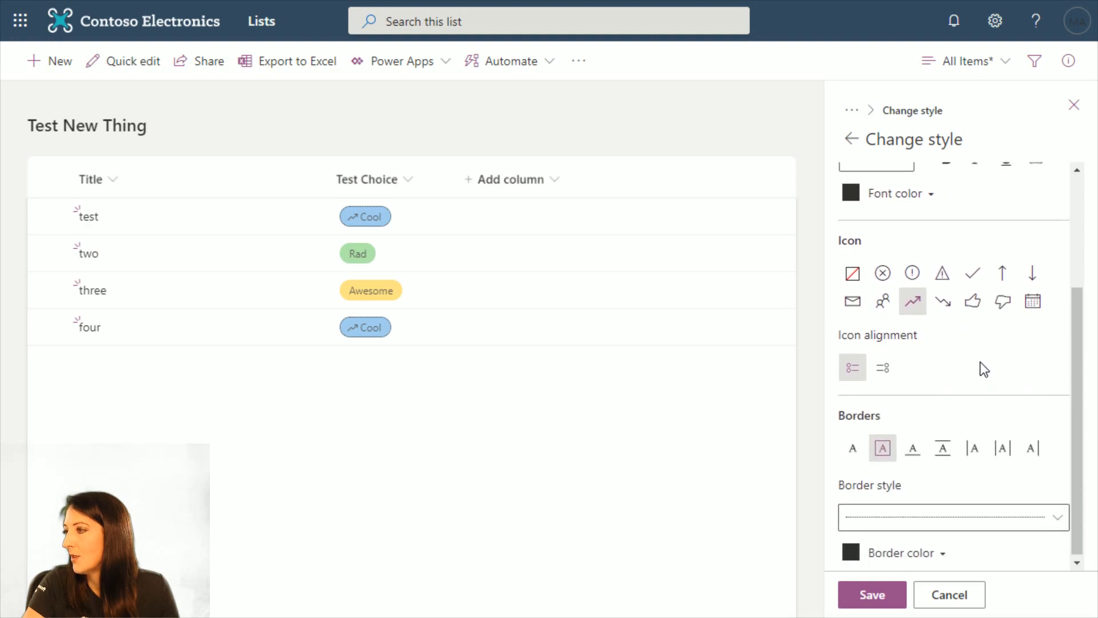
scroll(980, 368, up, 3)
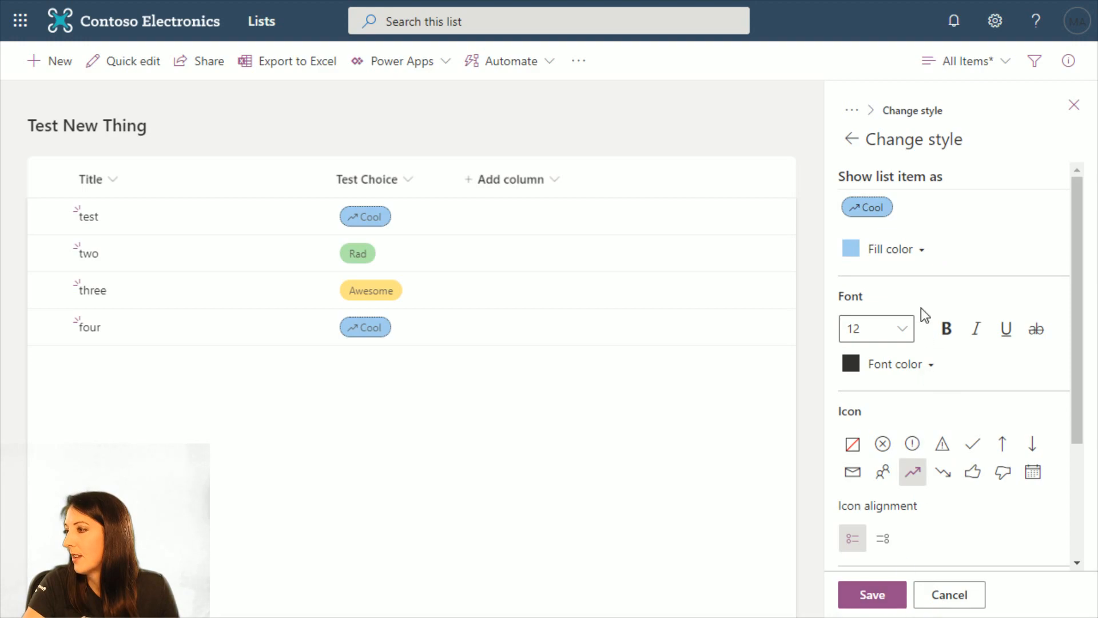
click(892, 250)
click(890, 615)
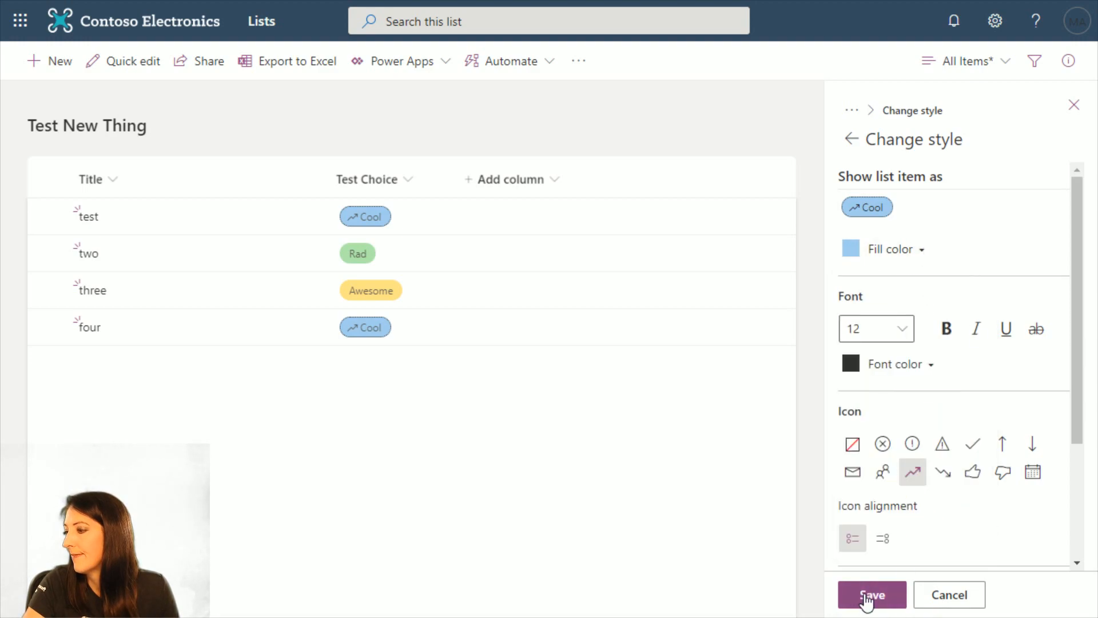
click(871, 600)
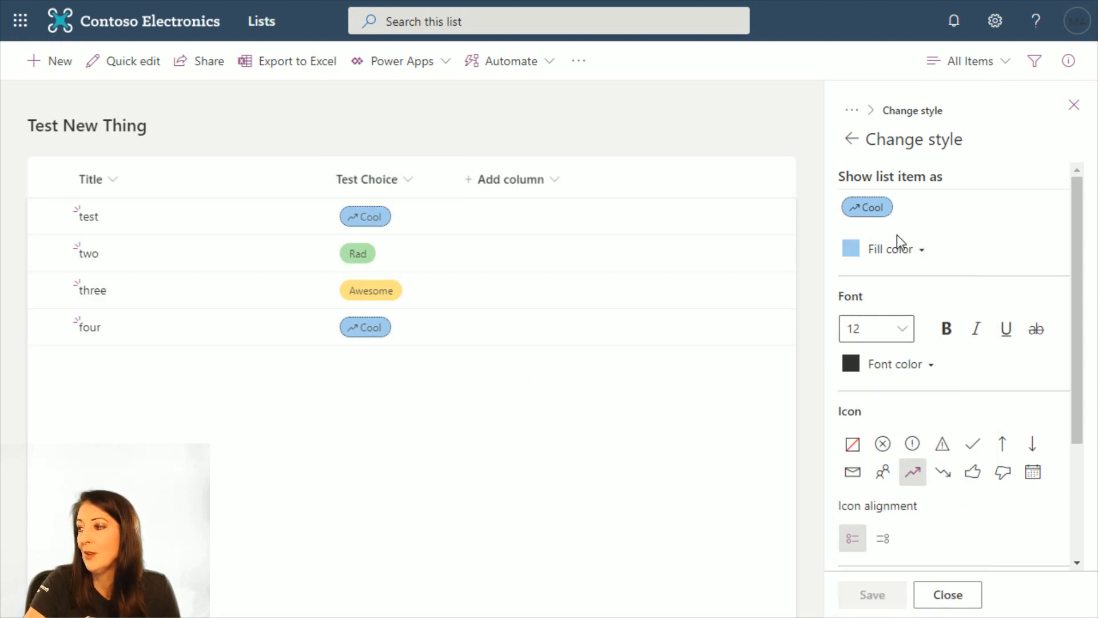
click(1073, 104)
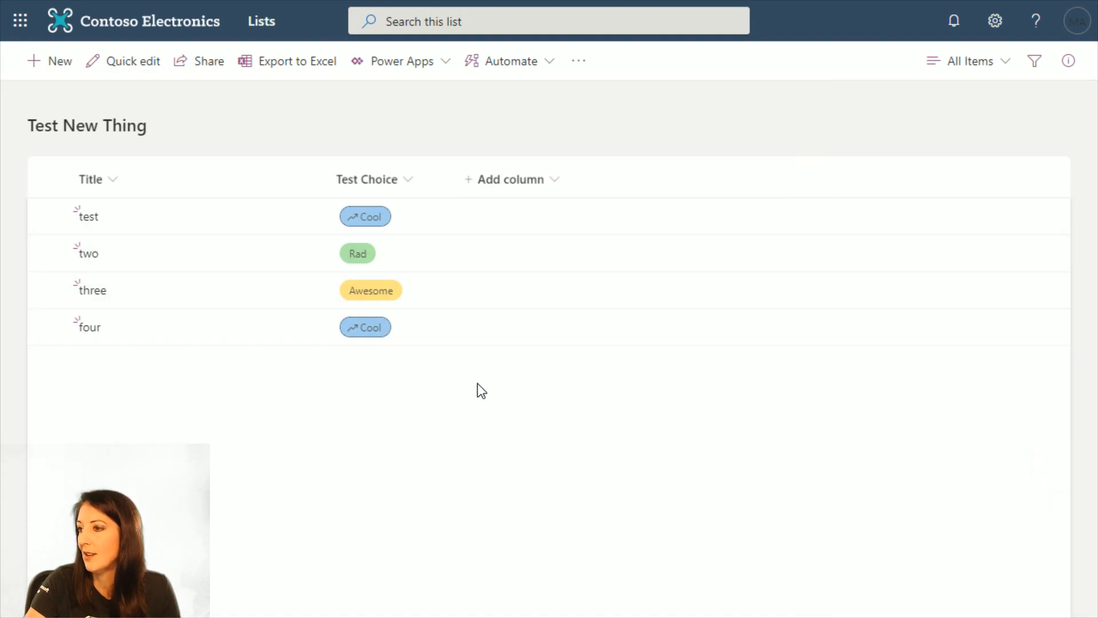
- Return to the Lists home, open the Issue tracker list, and look through its columns from first to last
click(261, 21)
scroll(775, 454, down, 2)
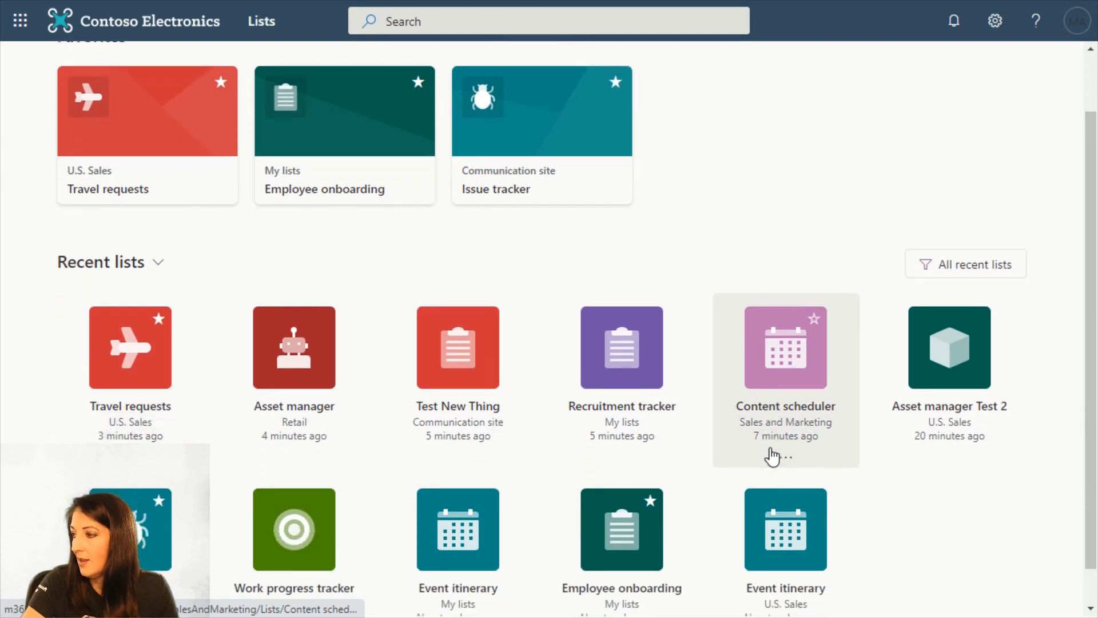
click(131, 503)
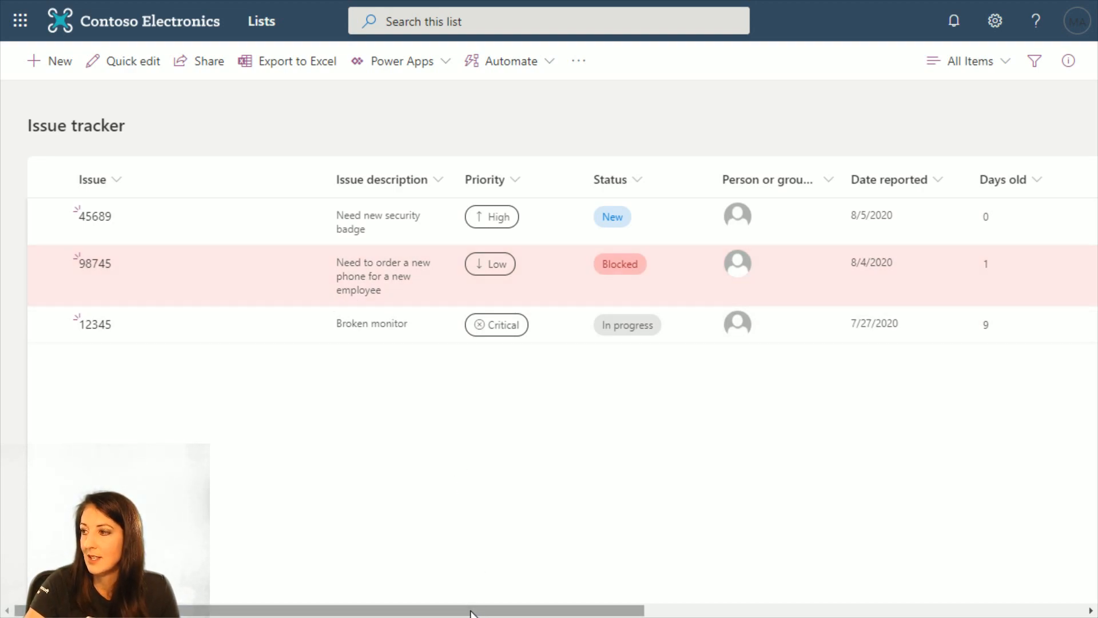
drag(471, 613, 912, 612)
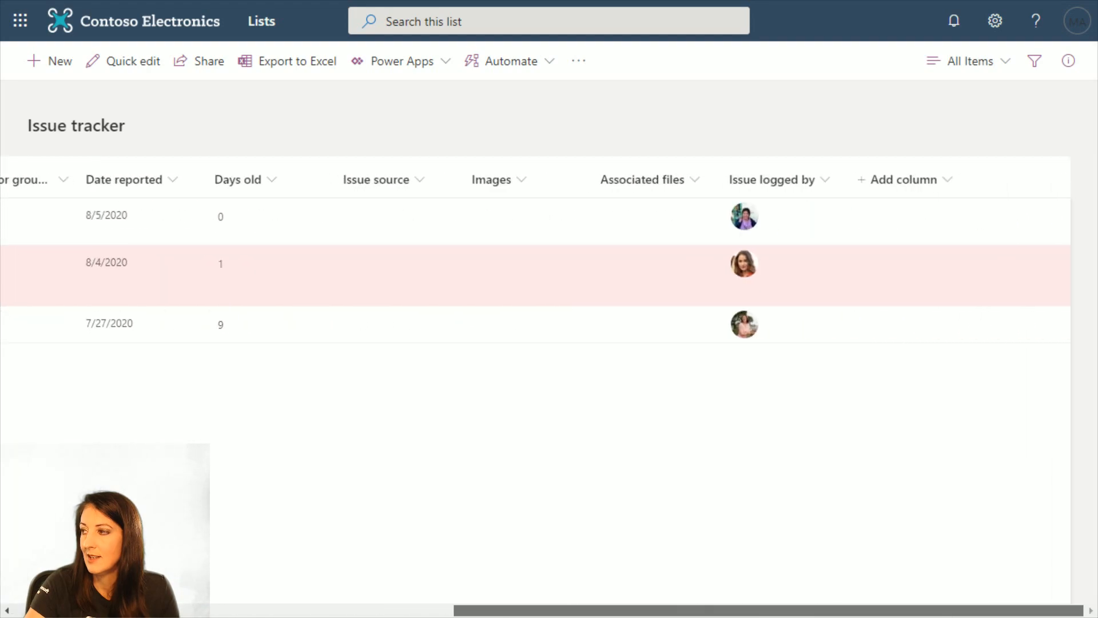
scroll(549, 252, left, 10)
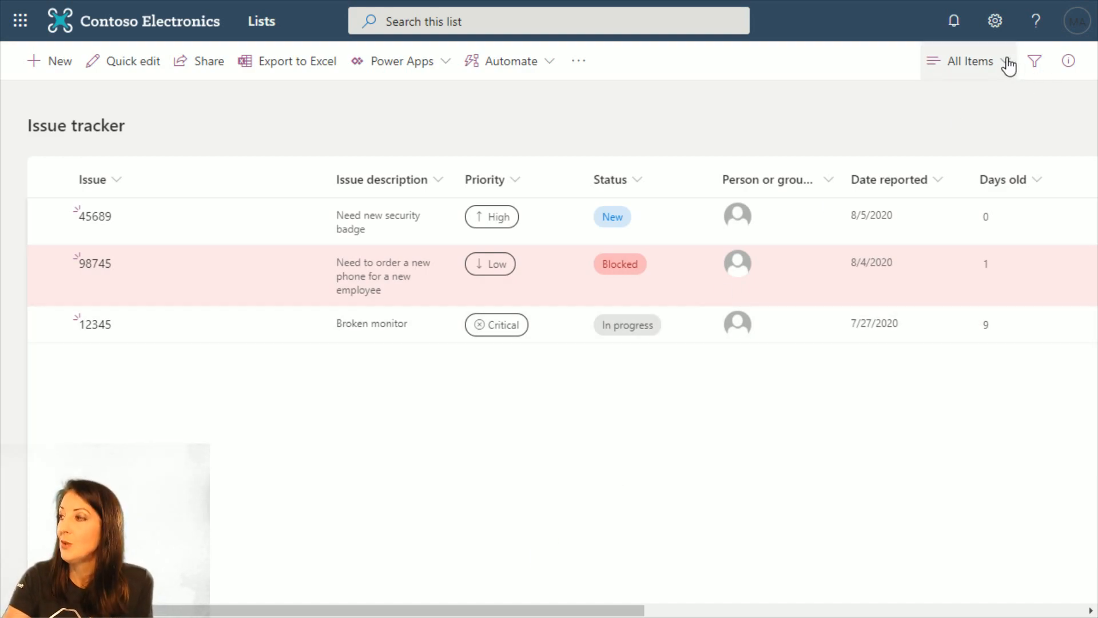
- Open the show/hide columns settings of the Issue tracker list, examine the available view columns, and close them without applying changes
drag(635, 610, 1089, 610)
click(894, 179)
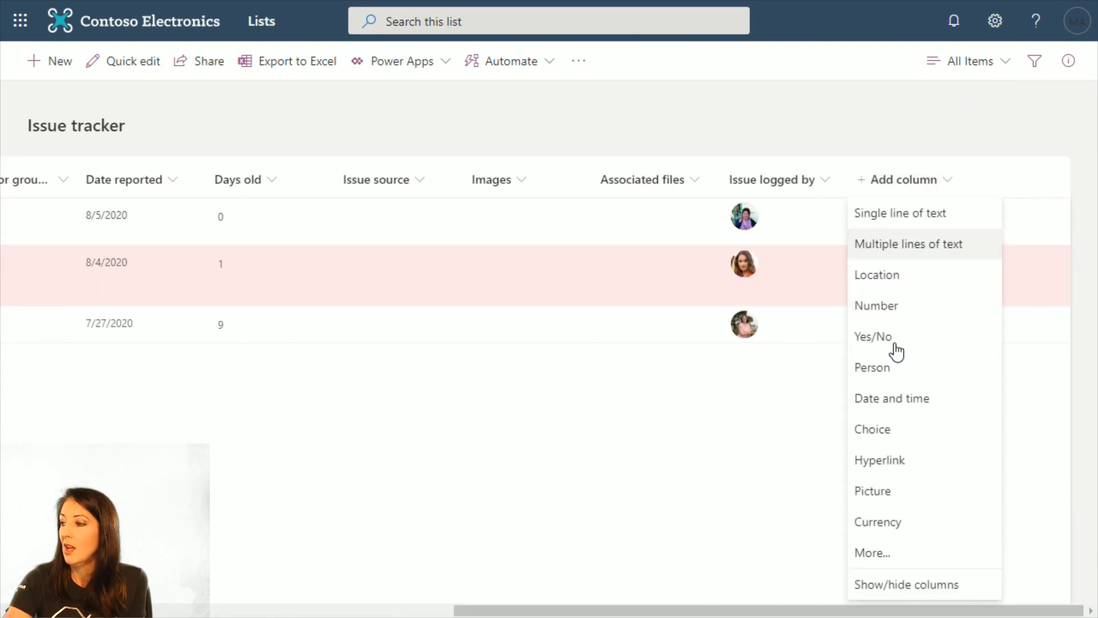
click(894, 586)
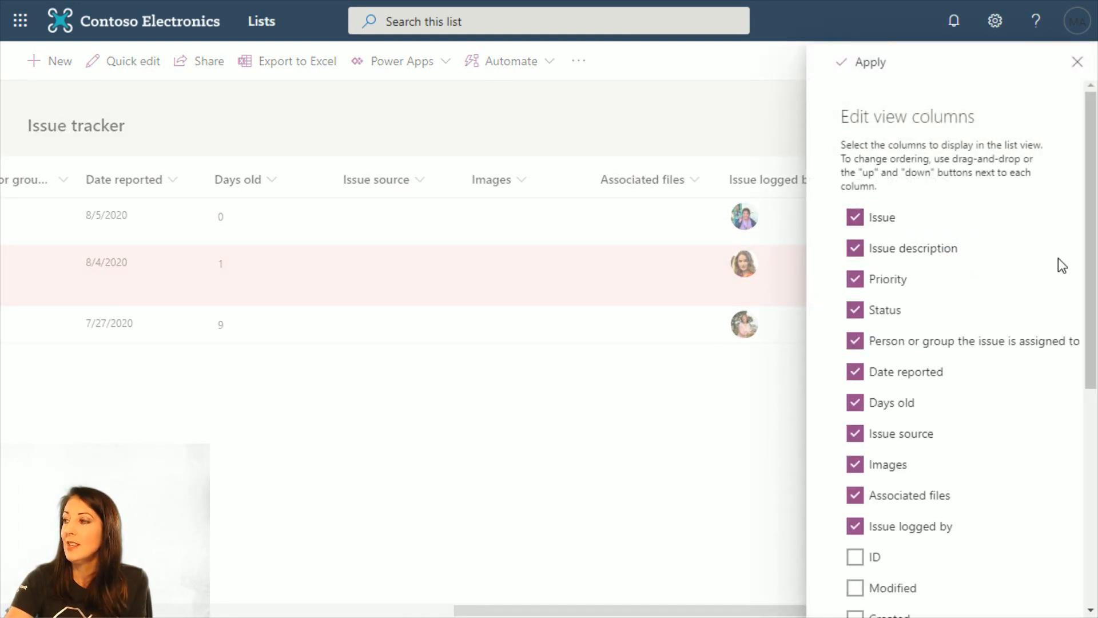
scroll(1093, 223, down, 2)
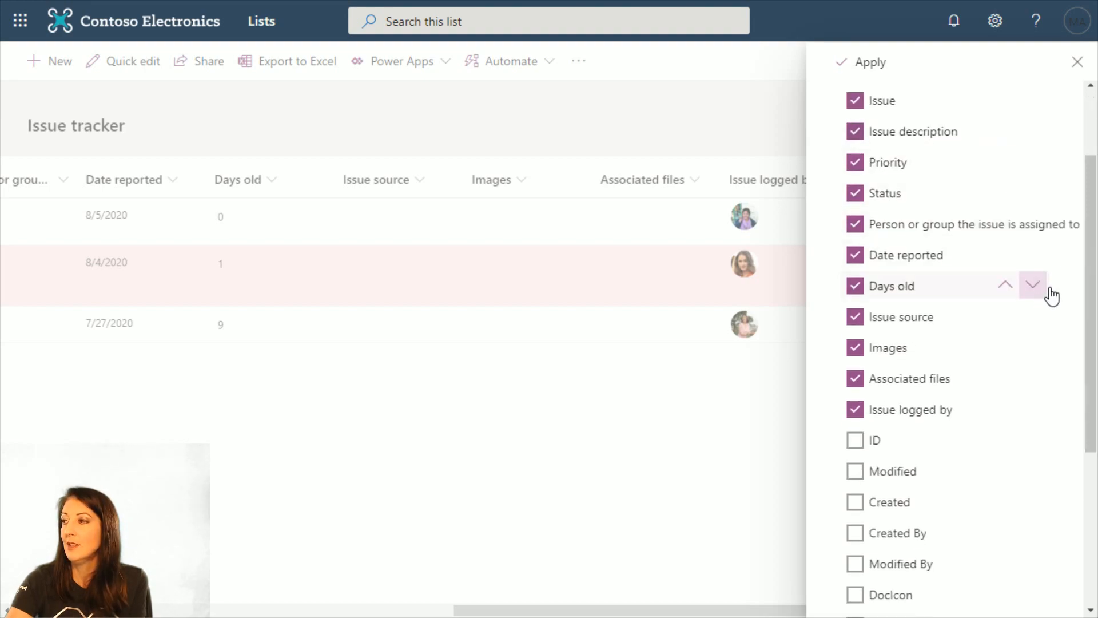
scroll(1092, 274, up, 2)
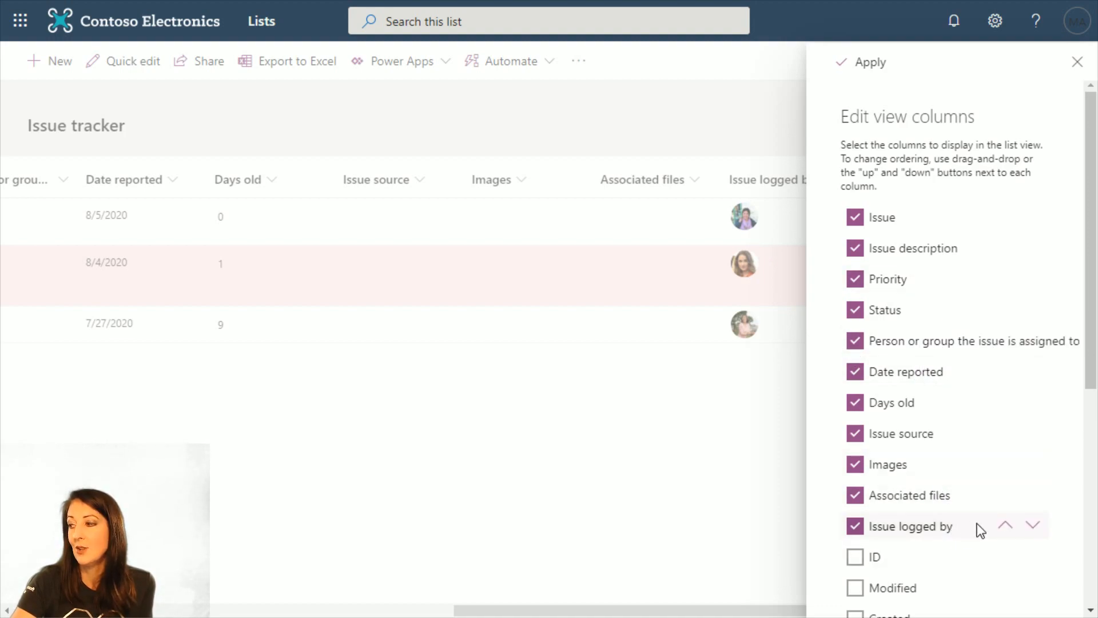
scroll(930, 332, down, 3)
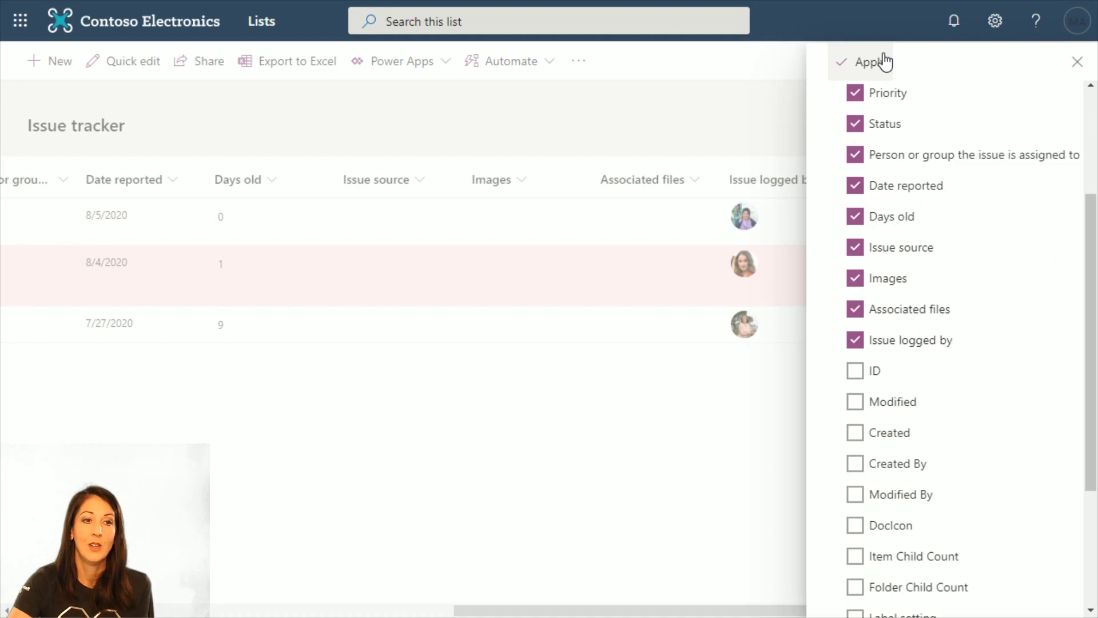
scroll(1057, 80, up, 3)
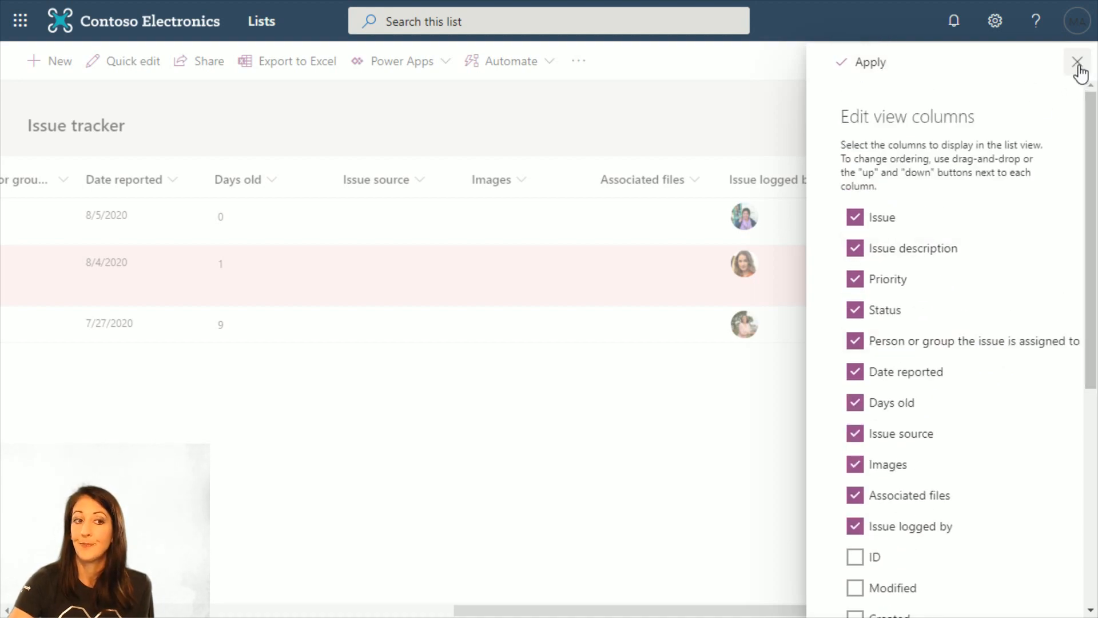
click(1078, 62)
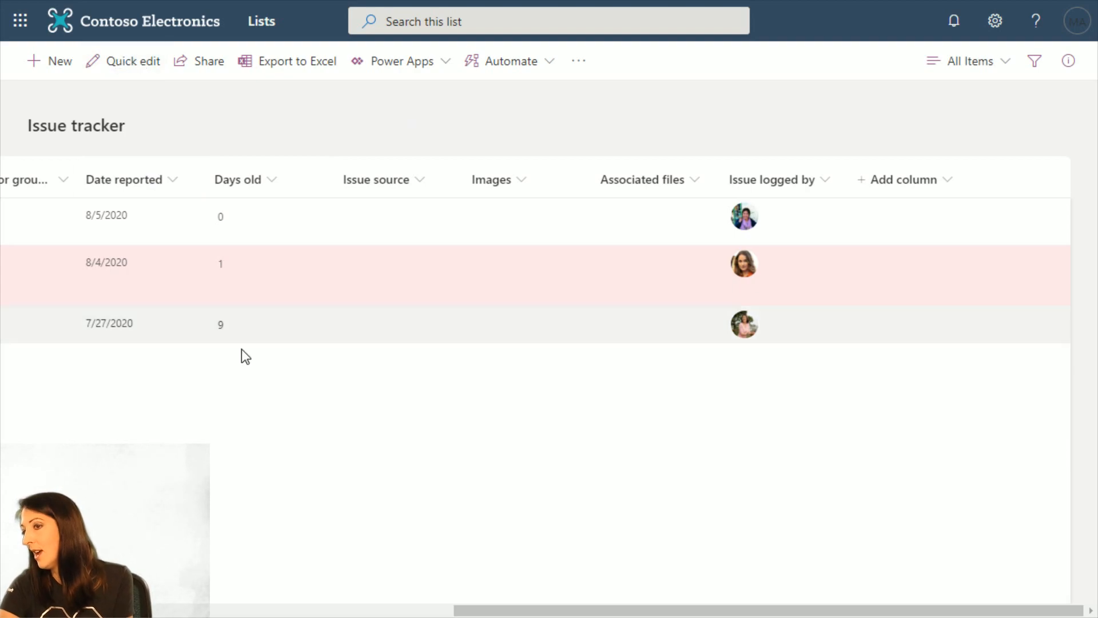
- Open the edit form of issue 98745, clear Issue logged by in the form's column settings, and close those settings without saving
right_click(445, 271)
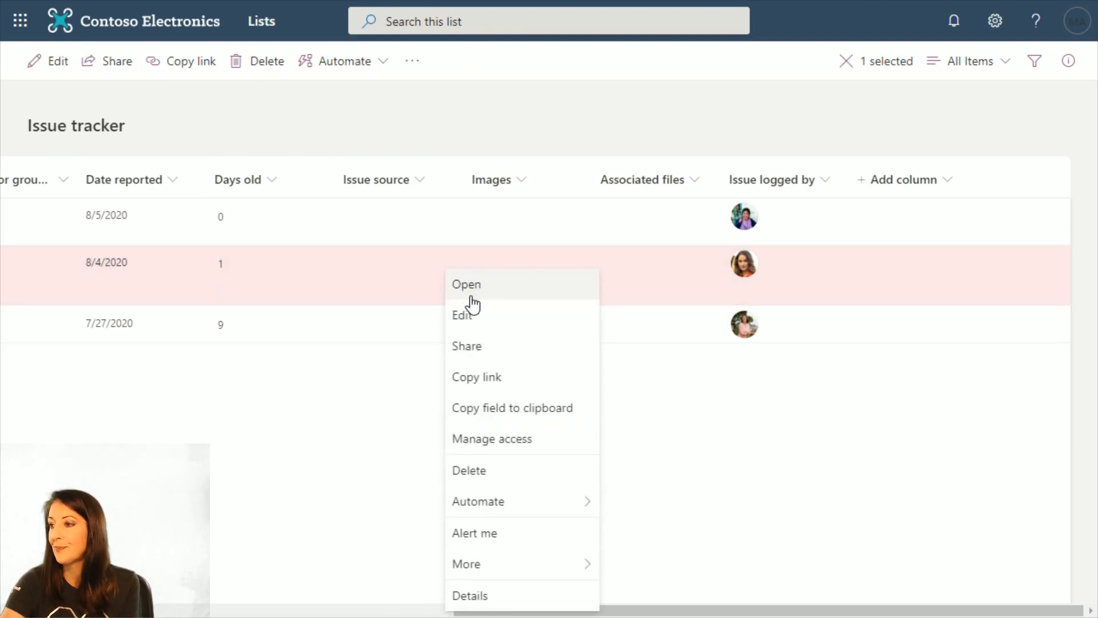
click(836, 407)
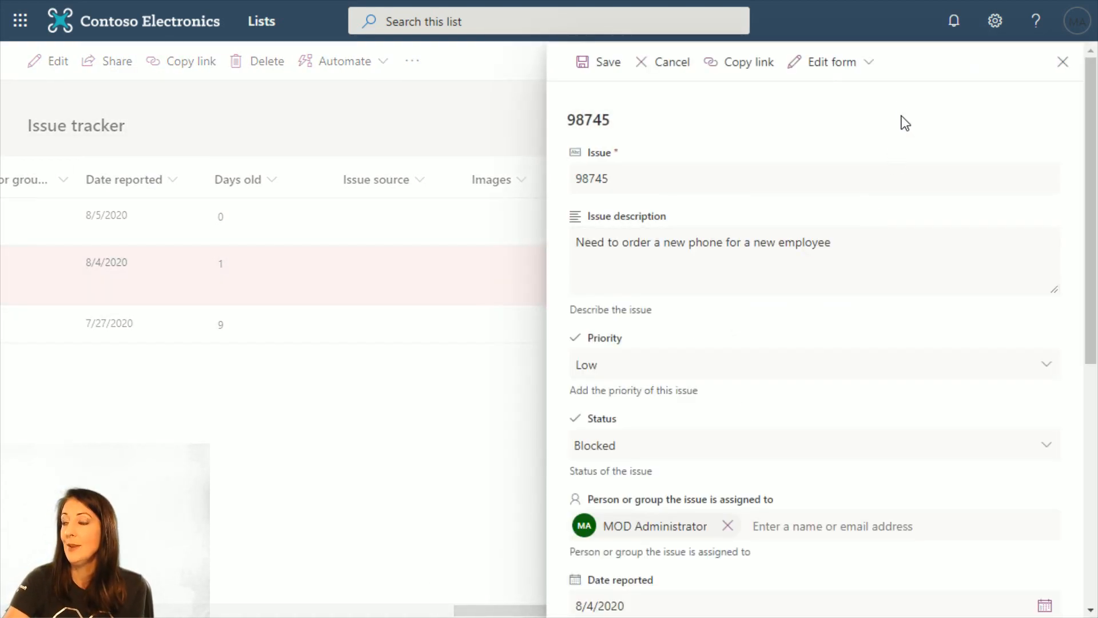
click(865, 68)
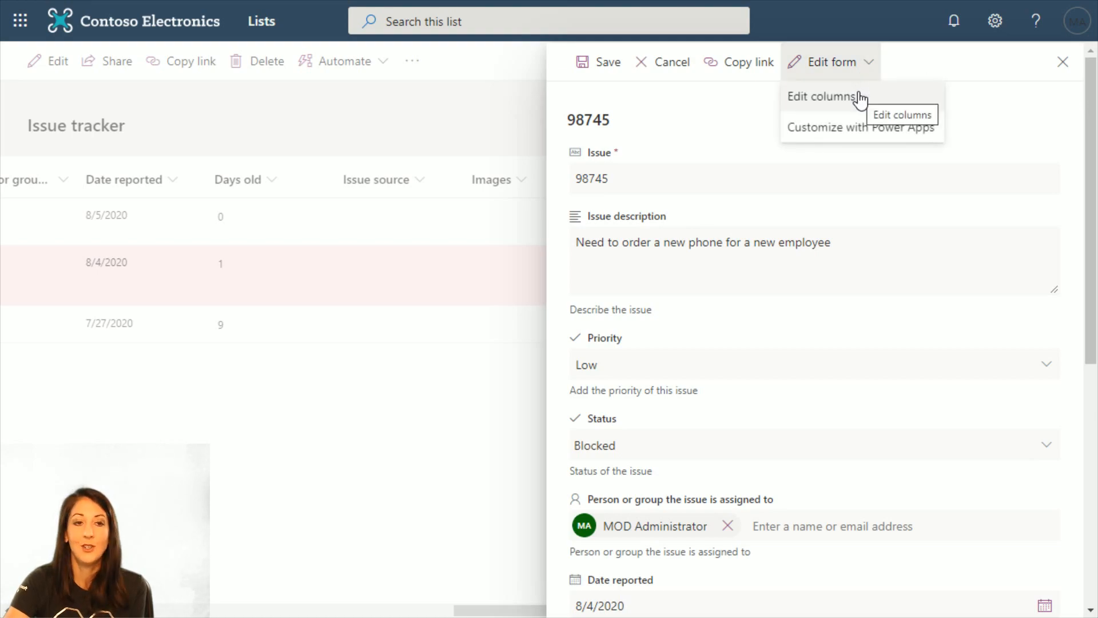
click(860, 97)
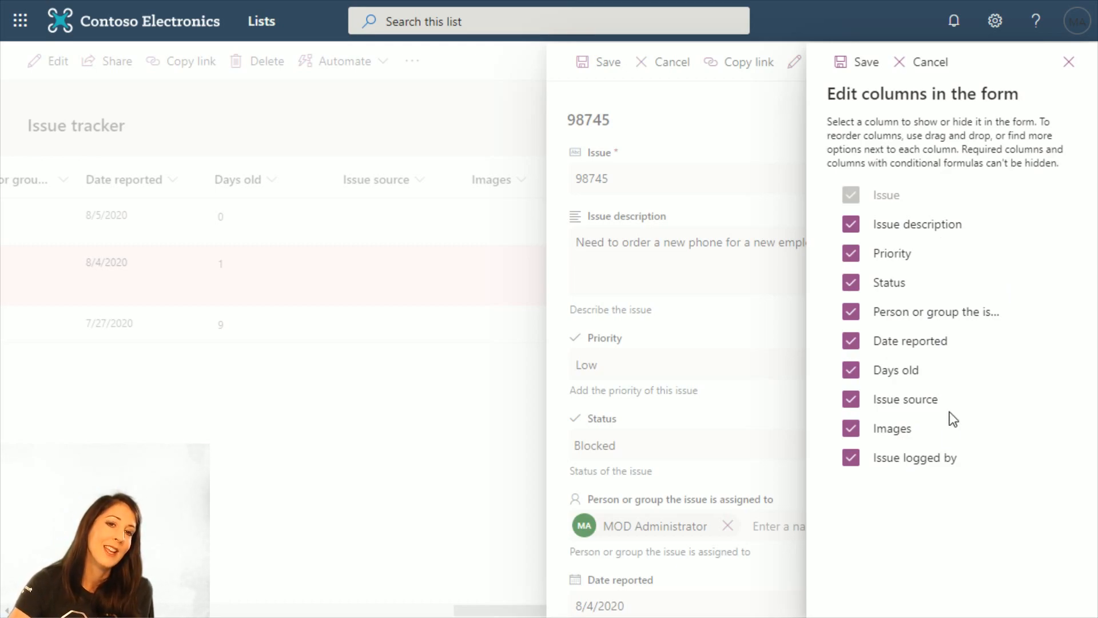
mouse_move(987, 229)
mouse_down()
mouse_move(983, 279)
mouse_move(983, 231)
mouse_up()
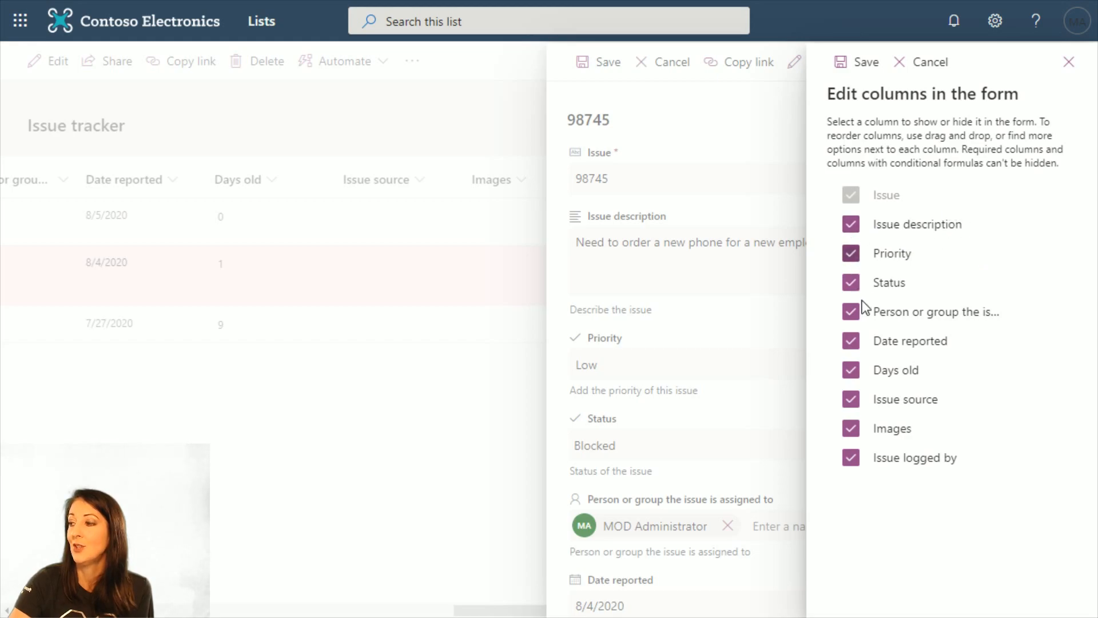
click(854, 457)
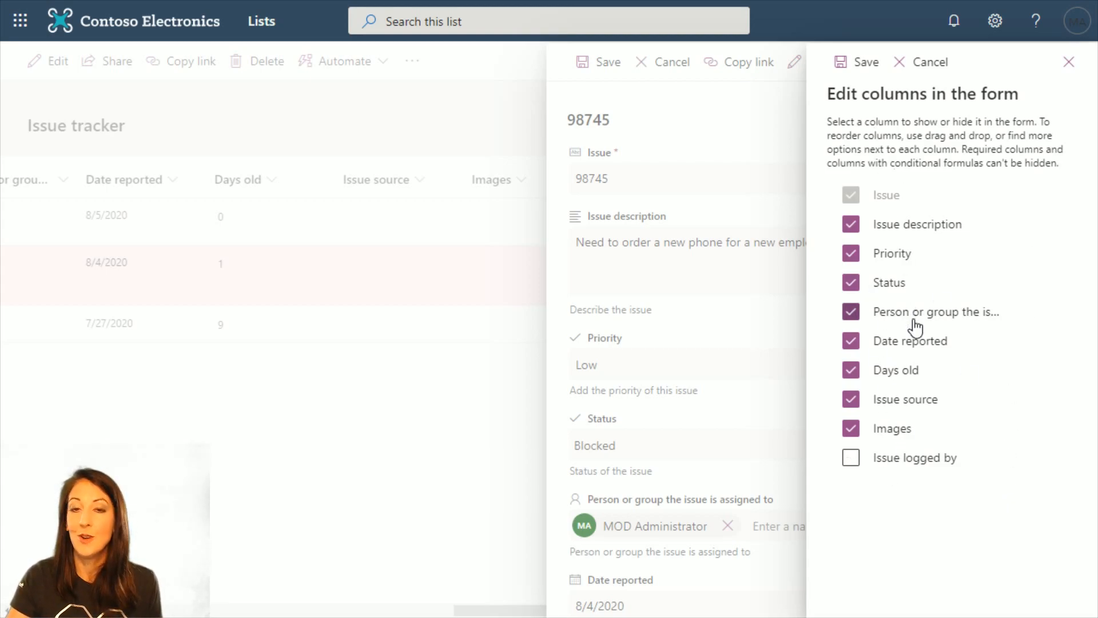
click(1068, 62)
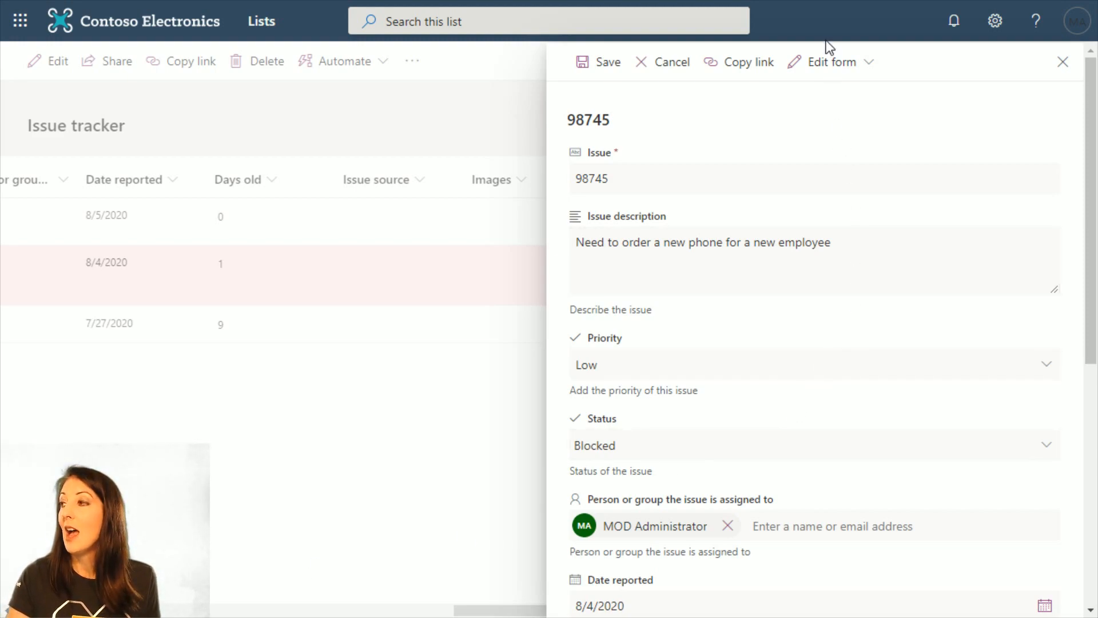
- Examine the form customization options for issue 98745 and close the item form without changes
click(836, 60)
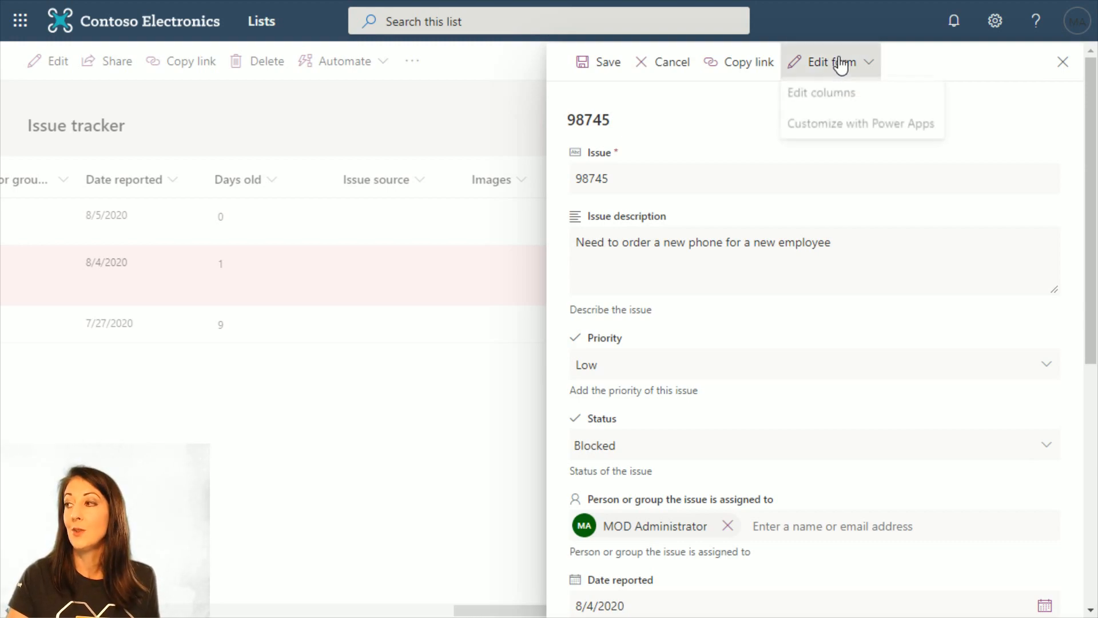
click(921, 50)
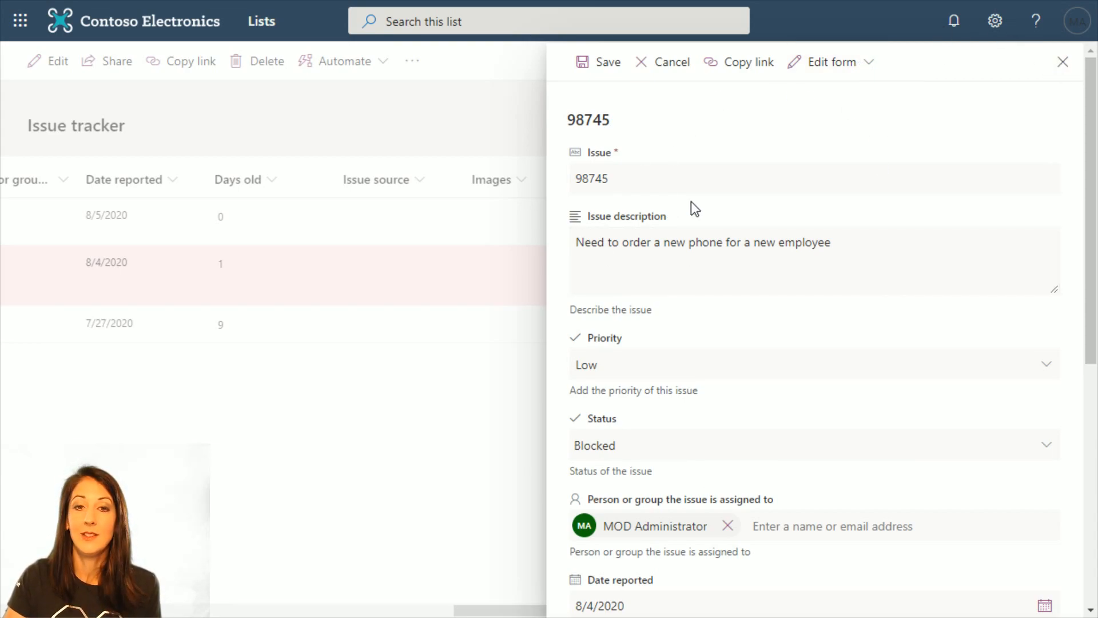
click(1061, 63)
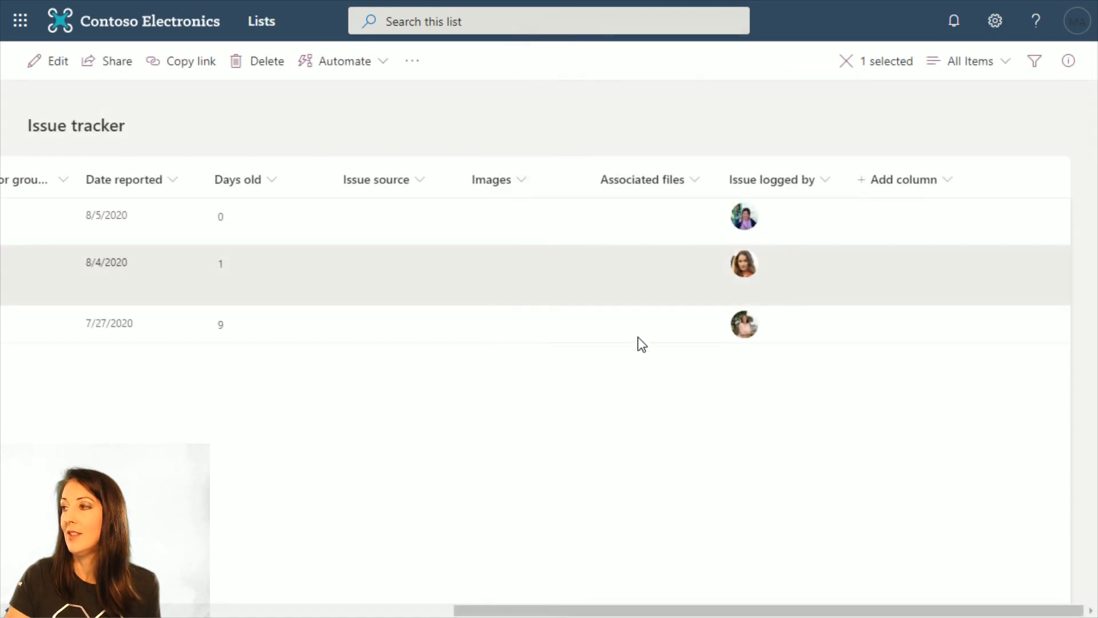
- Review the automation options for the selected issue, dismiss them, and return to the first columns of the Issue tracker list
click(379, 64)
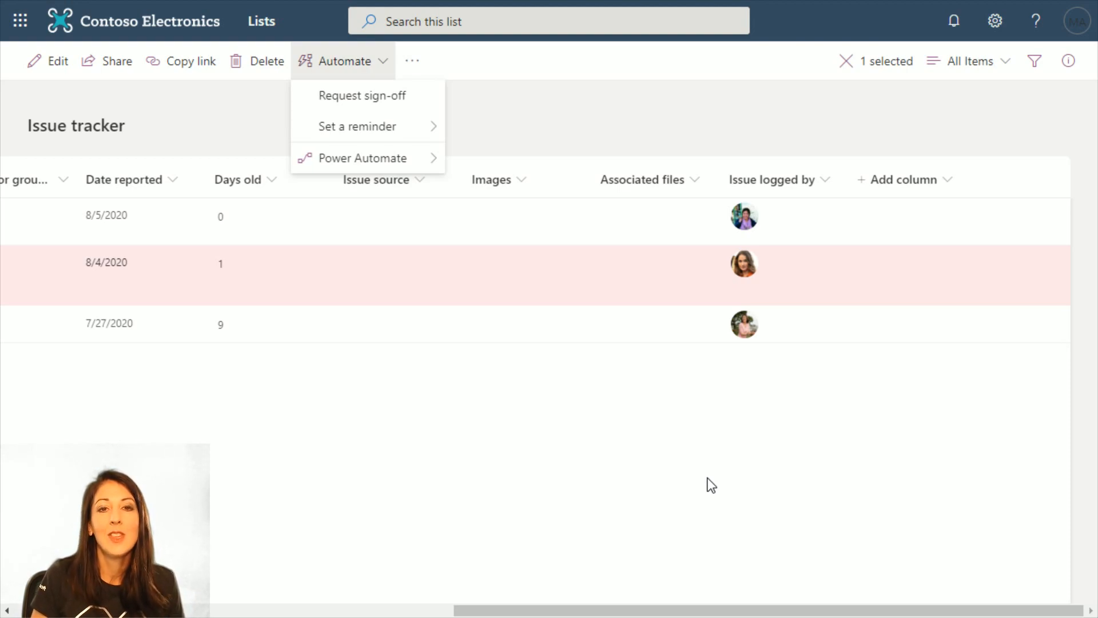
click(626, 453)
drag(478, 609, 452, 610)
scroll(503, 523, left, 10)
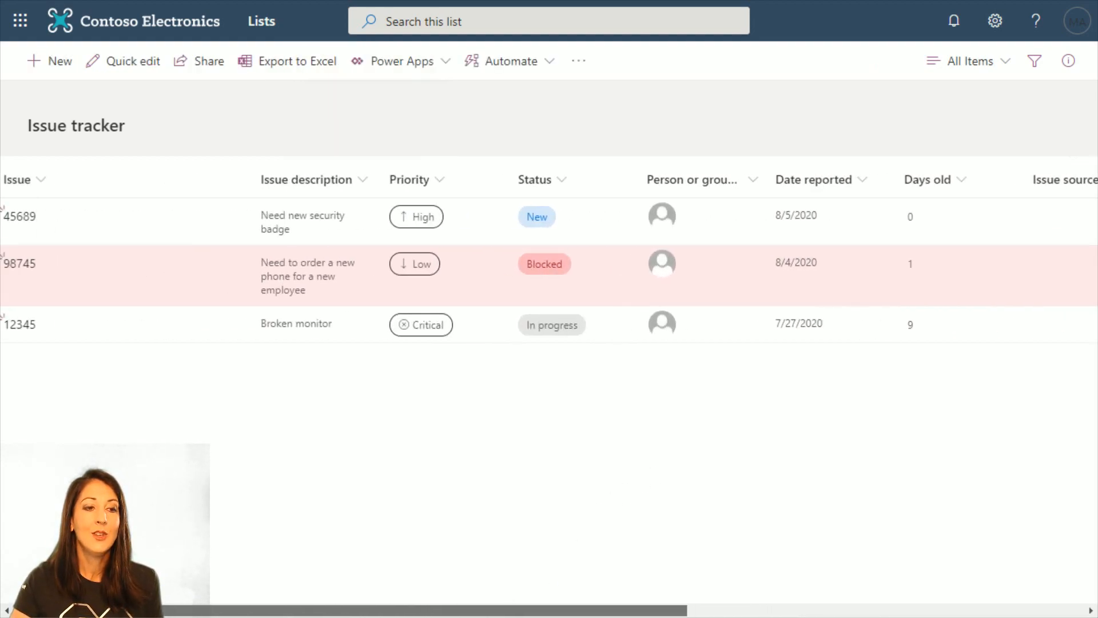
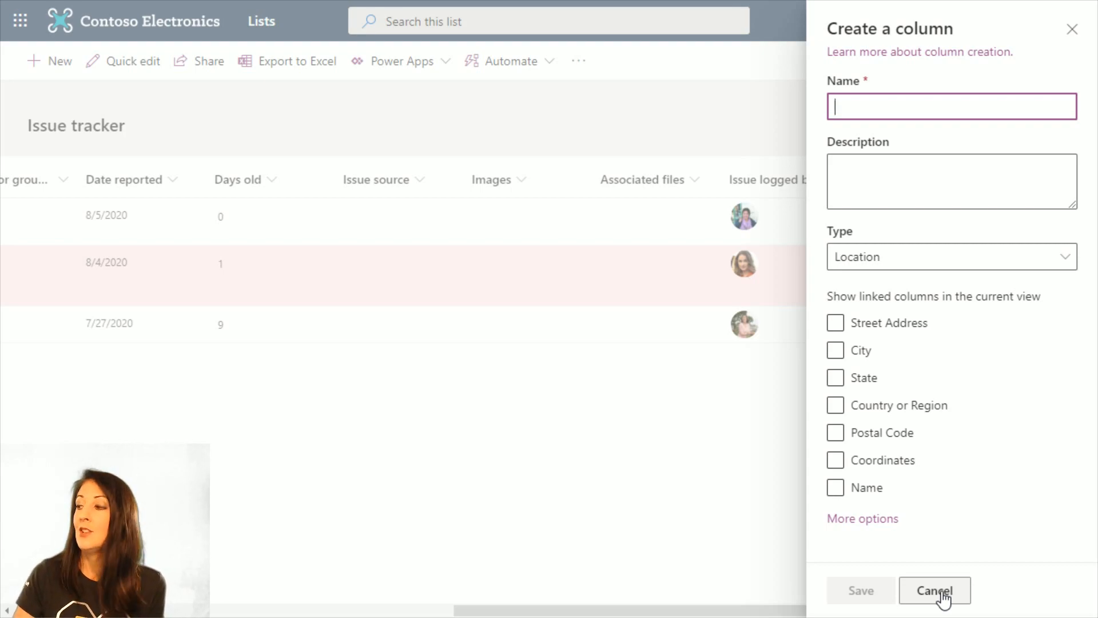
- Cancel the Location column, examine the additional settings for a new Picture column, and cancel its creation
click(942, 593)
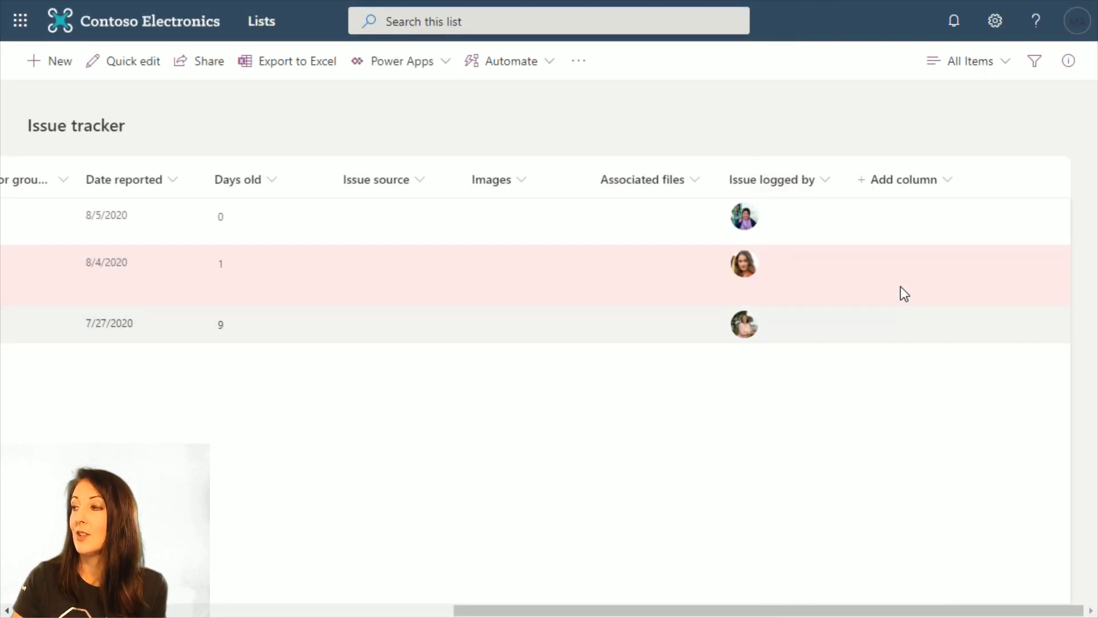
click(896, 194)
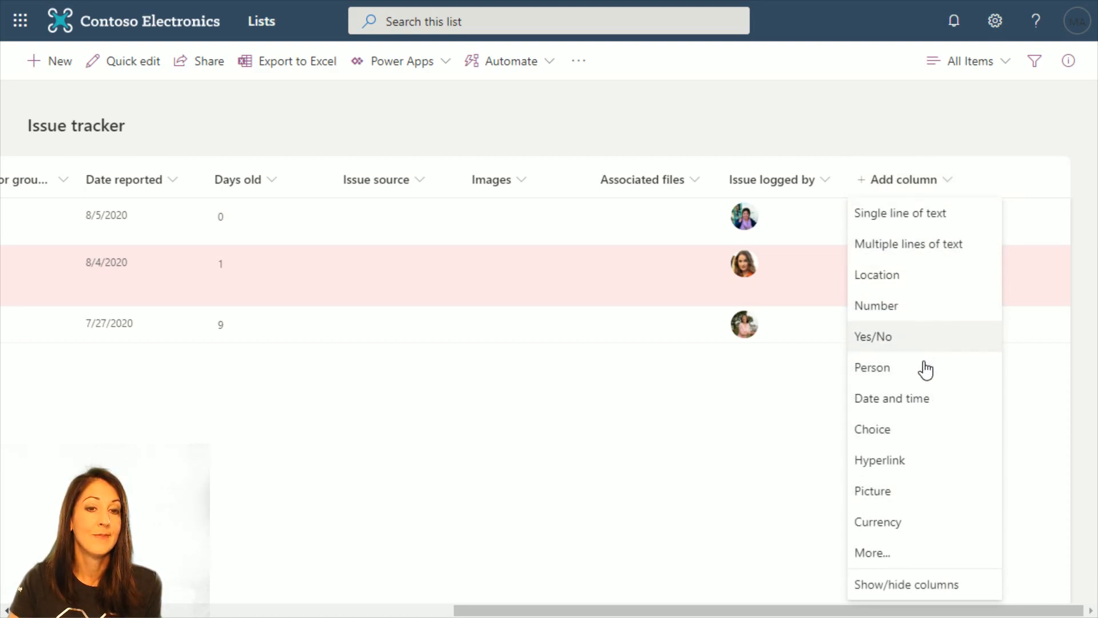
click(915, 493)
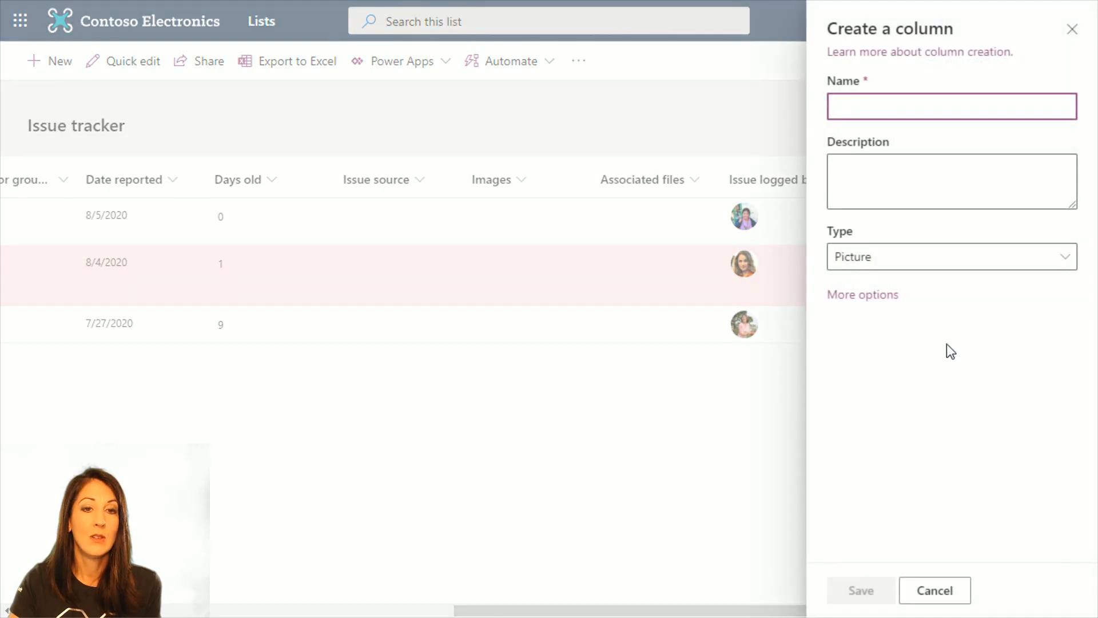
click(870, 296)
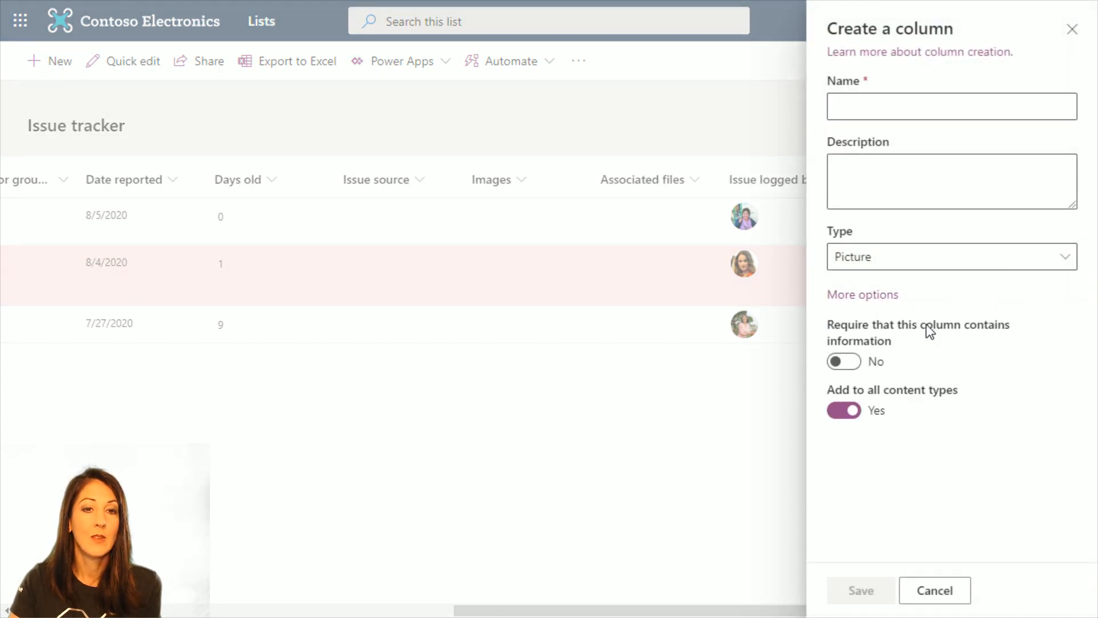
click(932, 589)
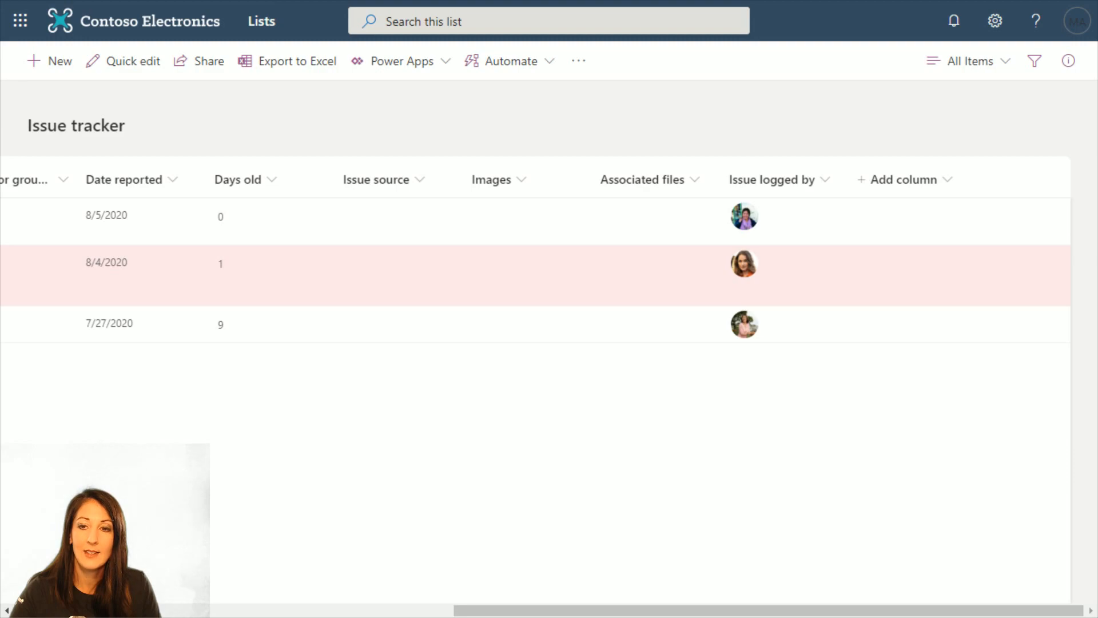
- Exit the browser's full-screen view and open roadmap.office.com in a new browser tab
drag(0, 68, 699, 1)
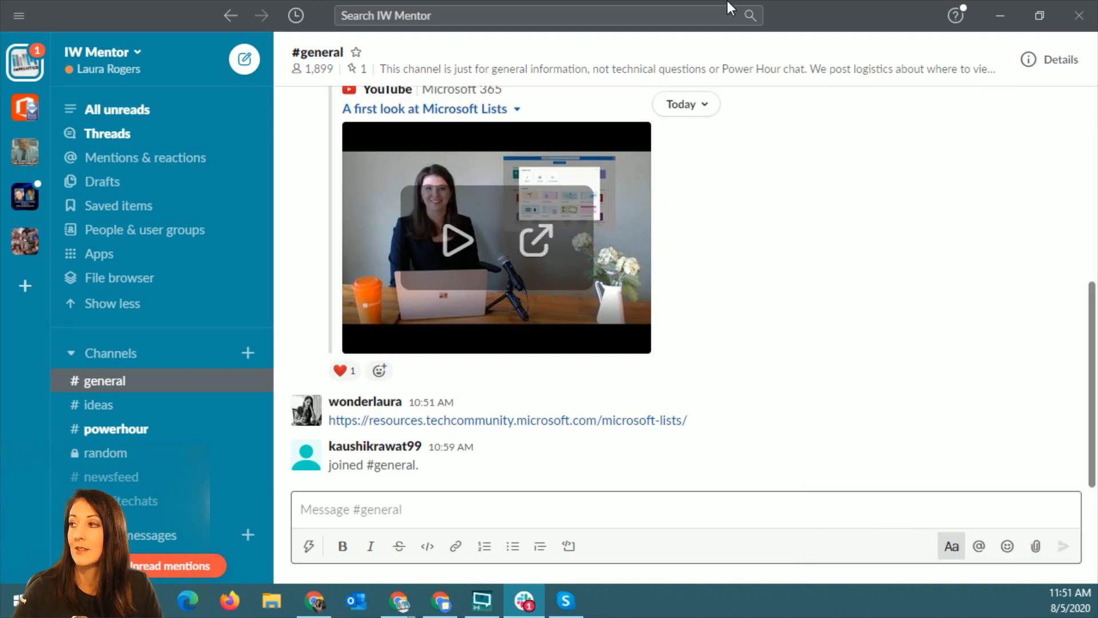
double_click(827, 13)
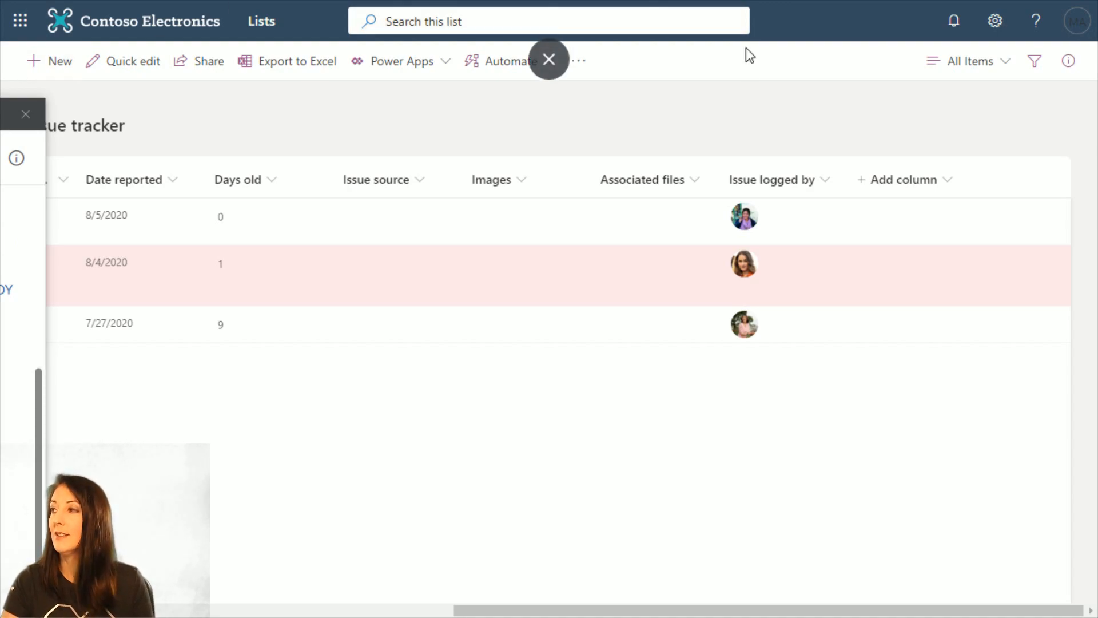
key(F11)
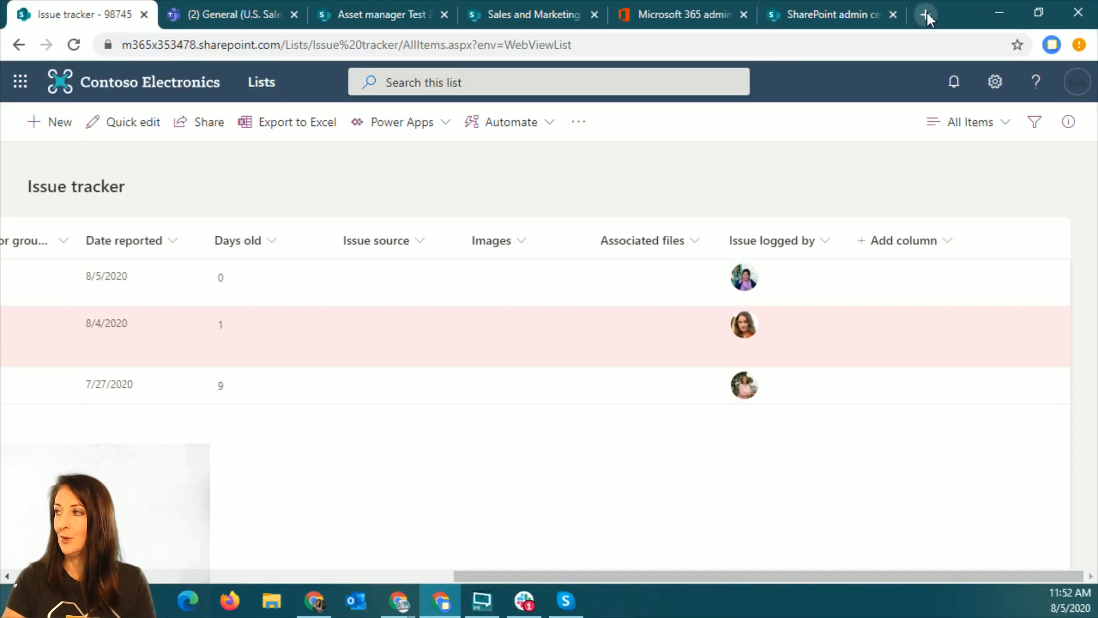
click(926, 14)
text(roadmap)
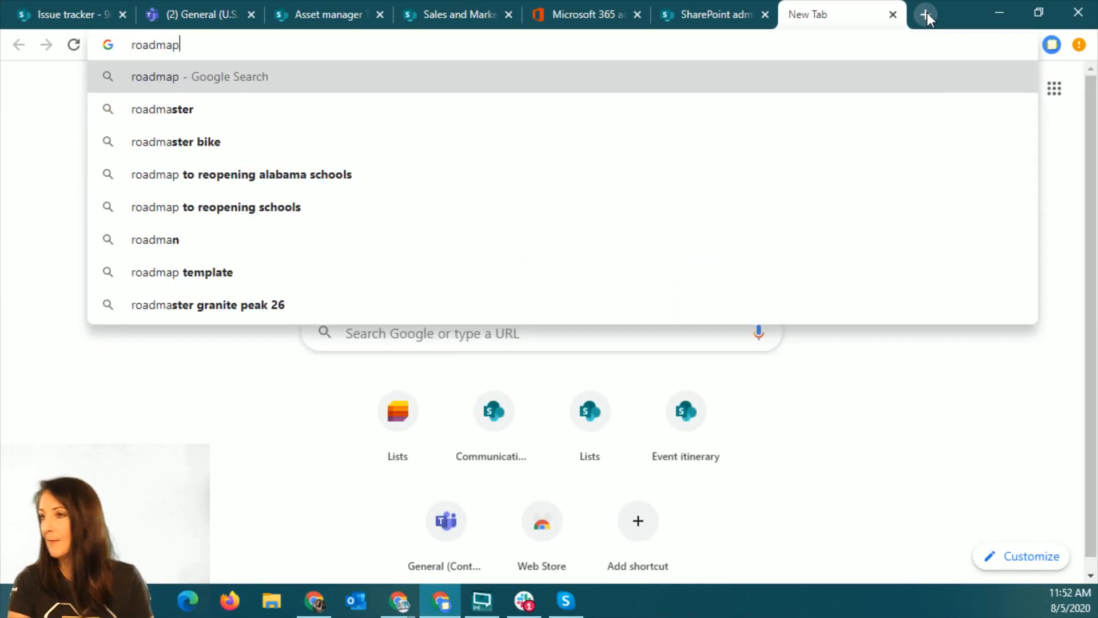
text(.office.com)
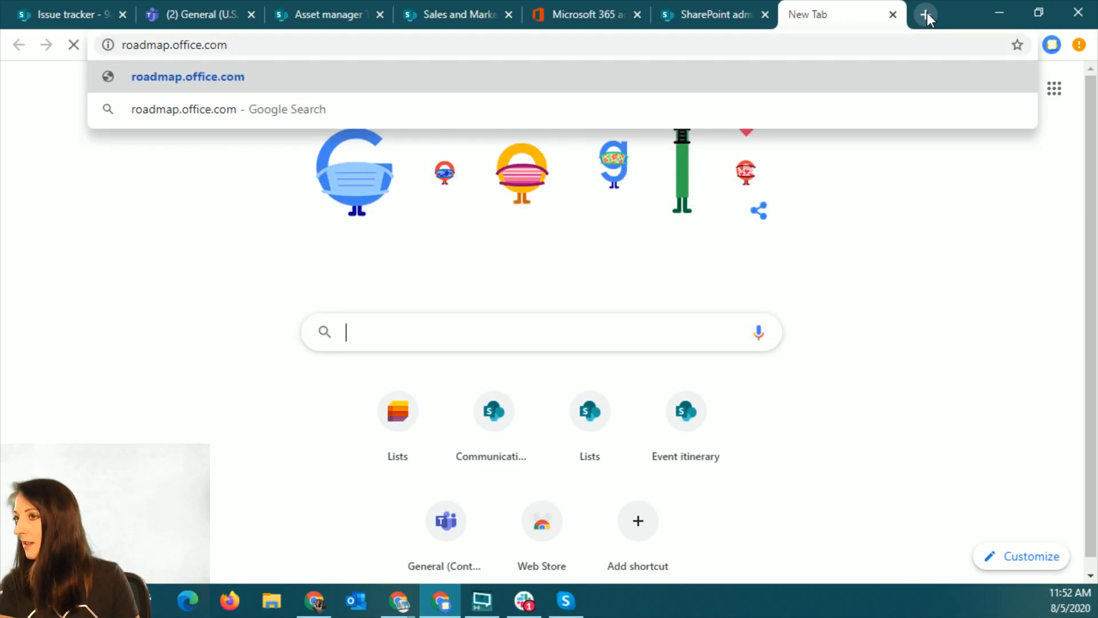
key(Return)
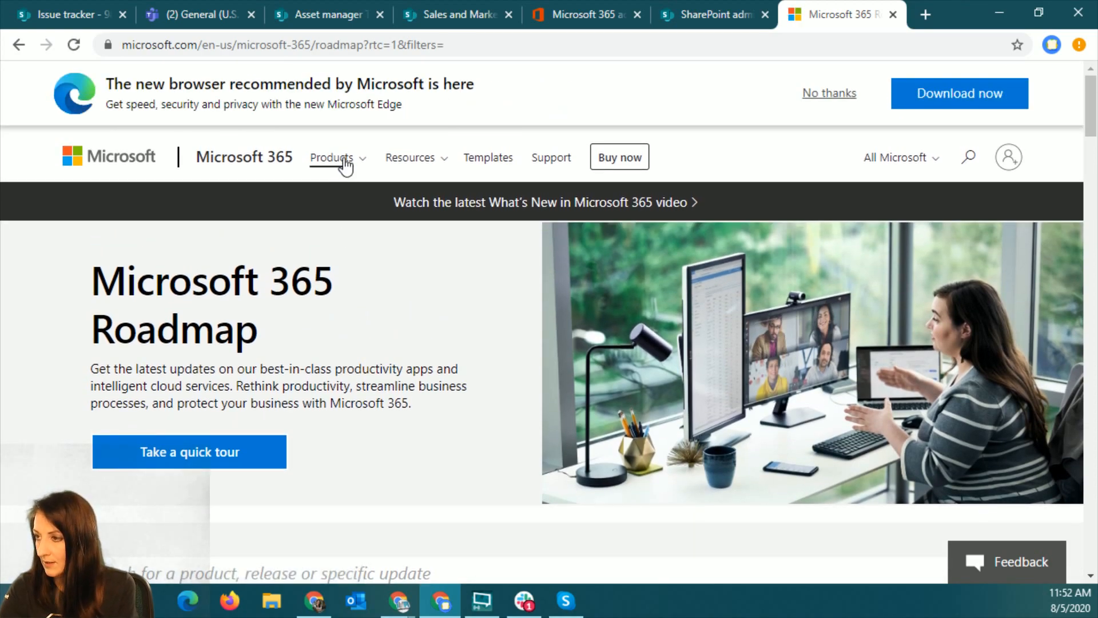
click(346, 162)
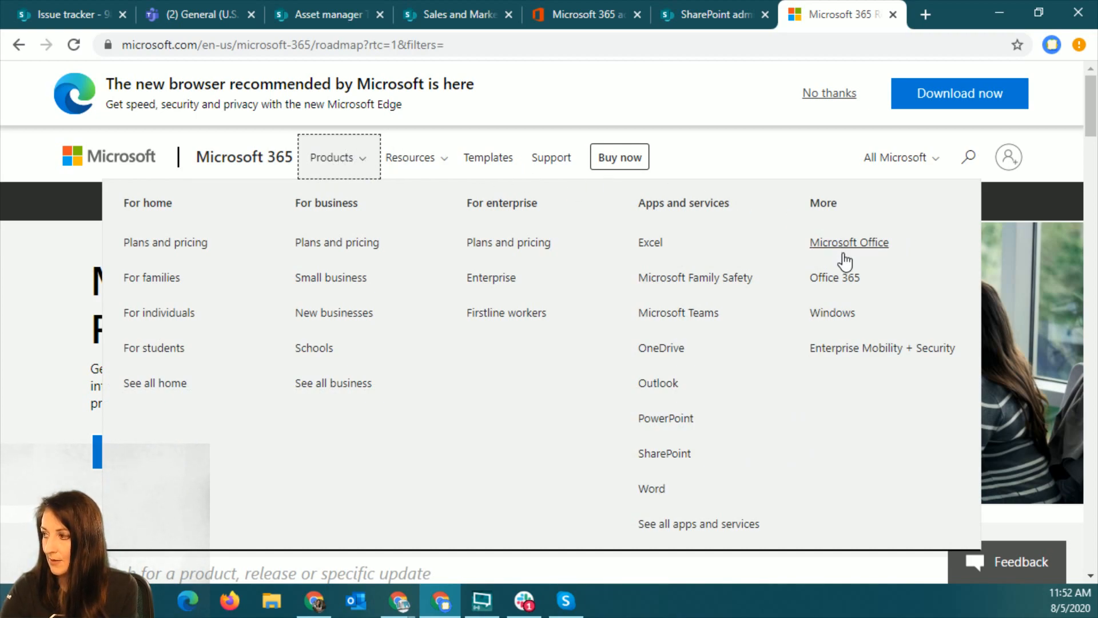
click(663, 456)
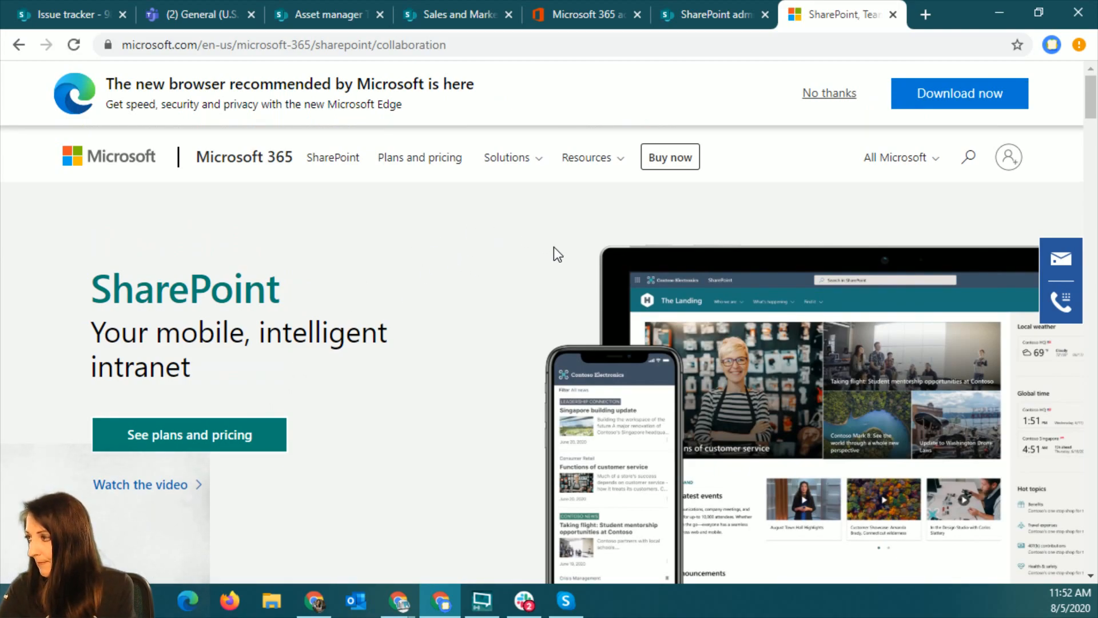
scroll(554, 252, down, 10)
scroll(500, 262, down, 5)
scroll(499, 264, up, 15)
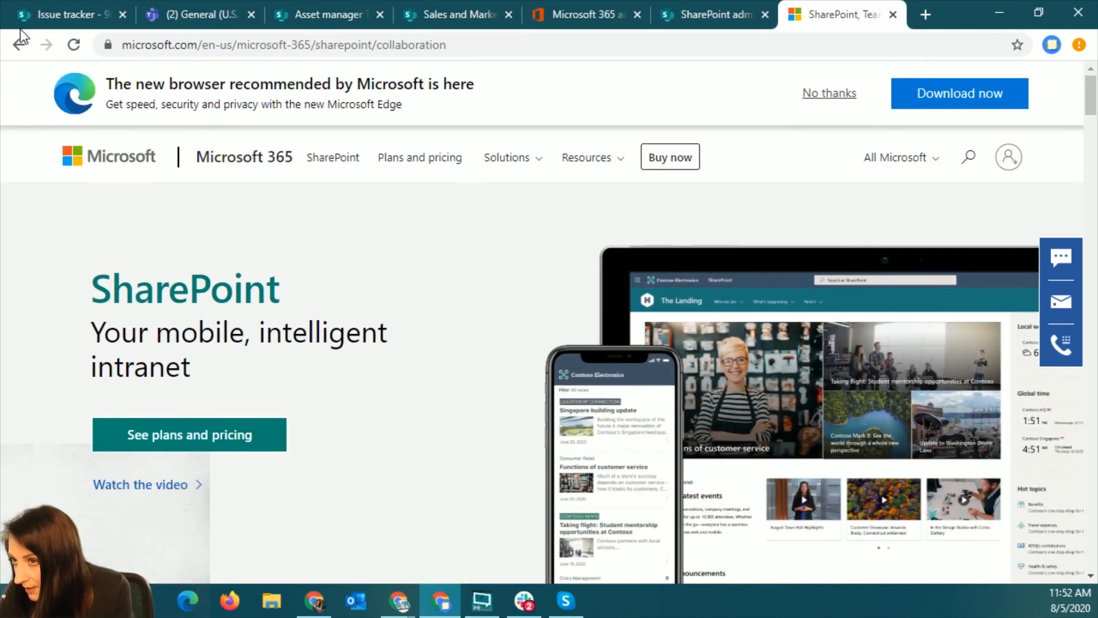
click(19, 44)
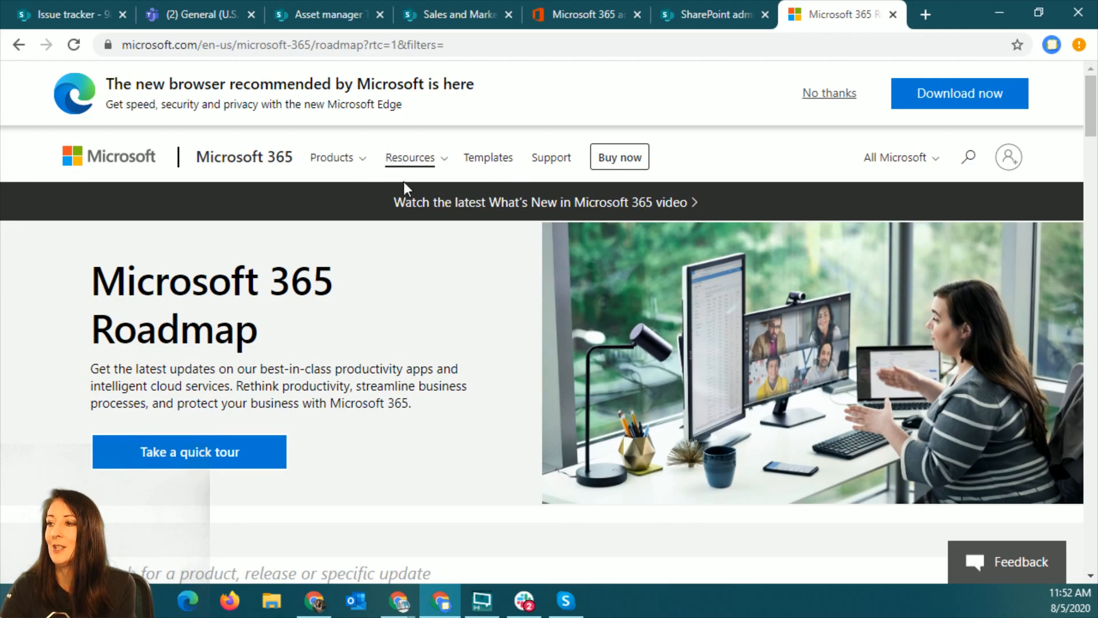
- Expand the full list of product filters on the Microsoft 365 Roadmap and filter the updates by SharePoint
scroll(399, 294, down, 5)
scroll(426, 282, down, 3)
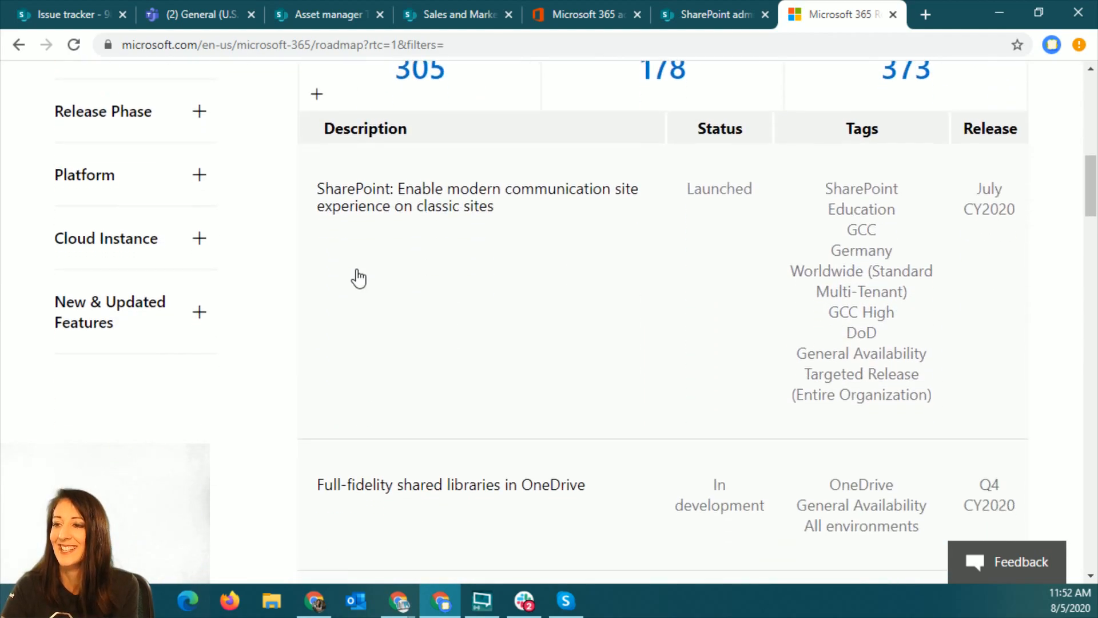
scroll(211, 149, up, 1)
click(200, 141)
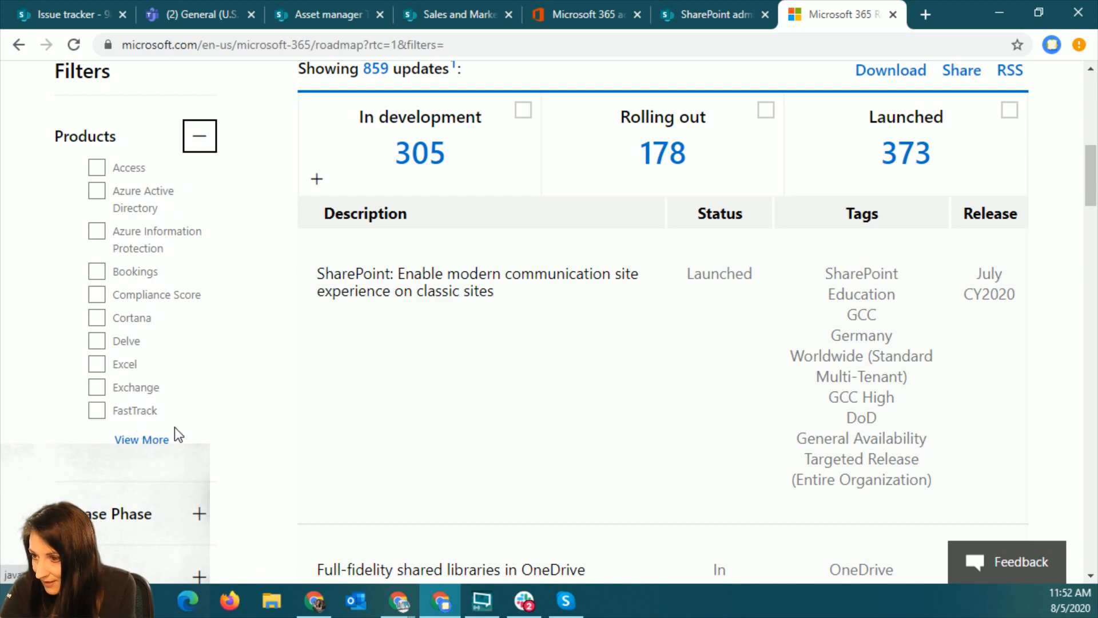
click(162, 442)
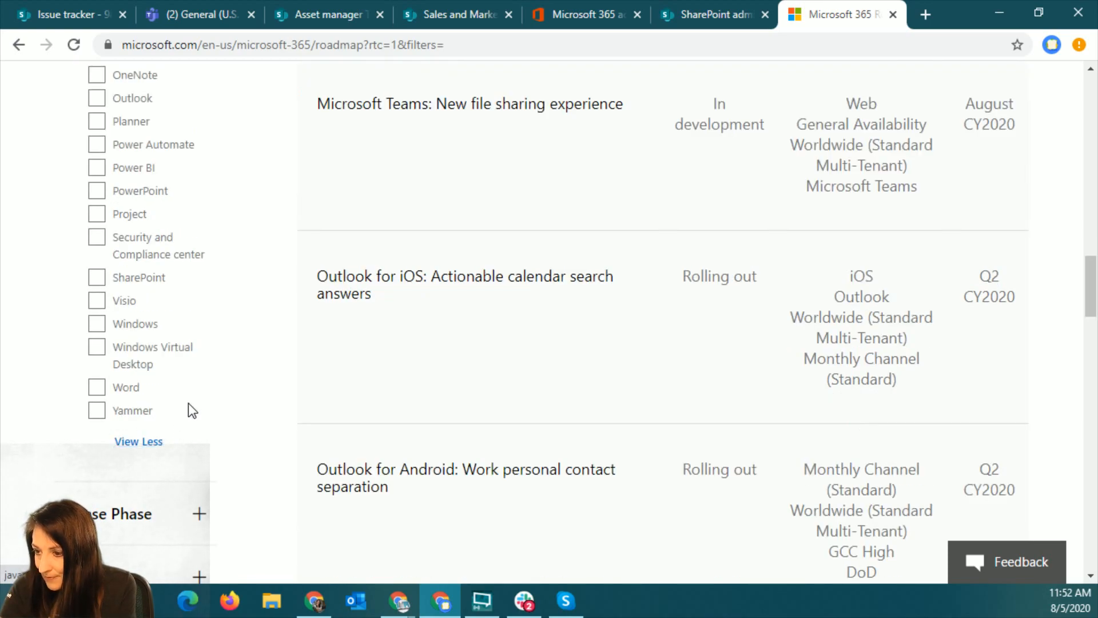
click(99, 277)
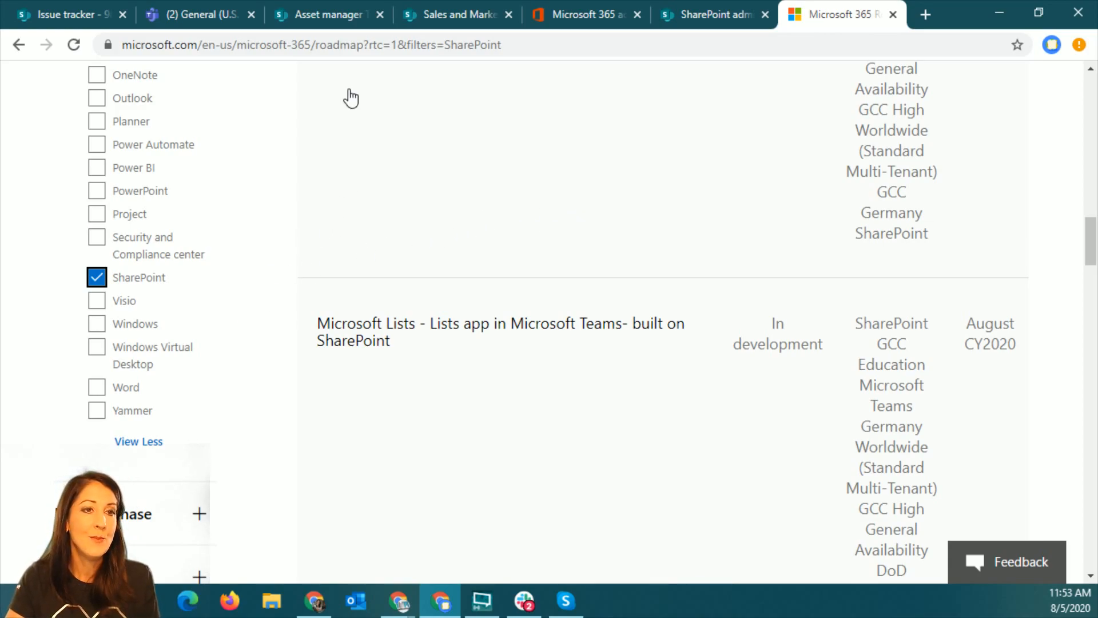
- Check the Asset manager Test 2 list, return to the roadmap, and look through its SharePoint and Microsoft Lists updates
click(331, 15)
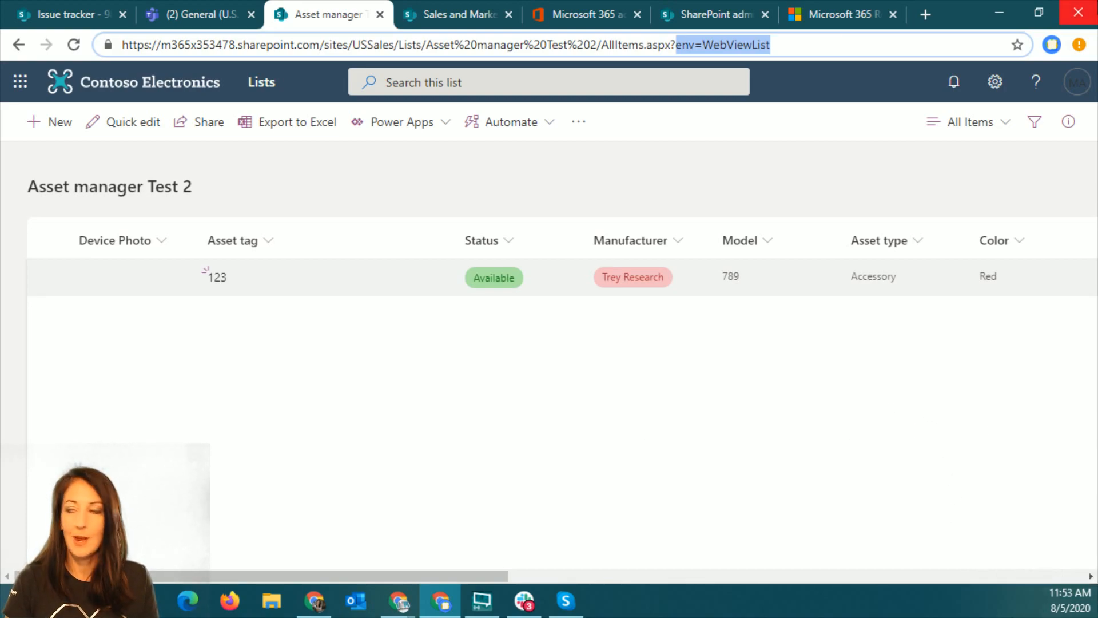
click(840, 14)
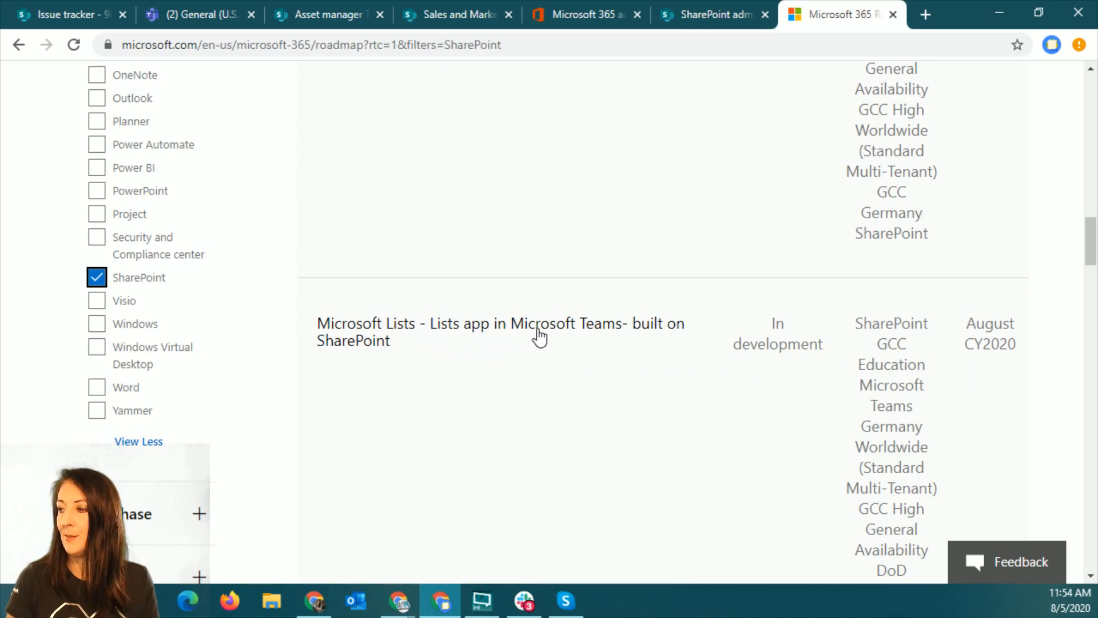
scroll(715, 378, up, 7)
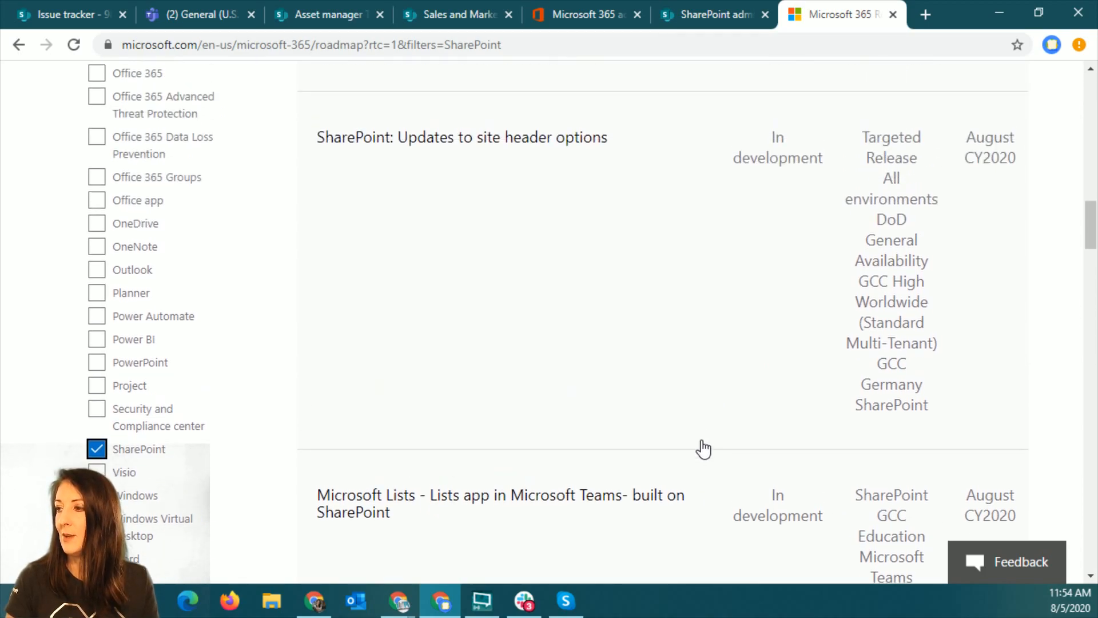
- Review the SharePoint-filtered roadmap's status summary, highlight its full page address, and return to the update on the Lists app in Microsoft Teams
scroll(704, 449, up, 15)
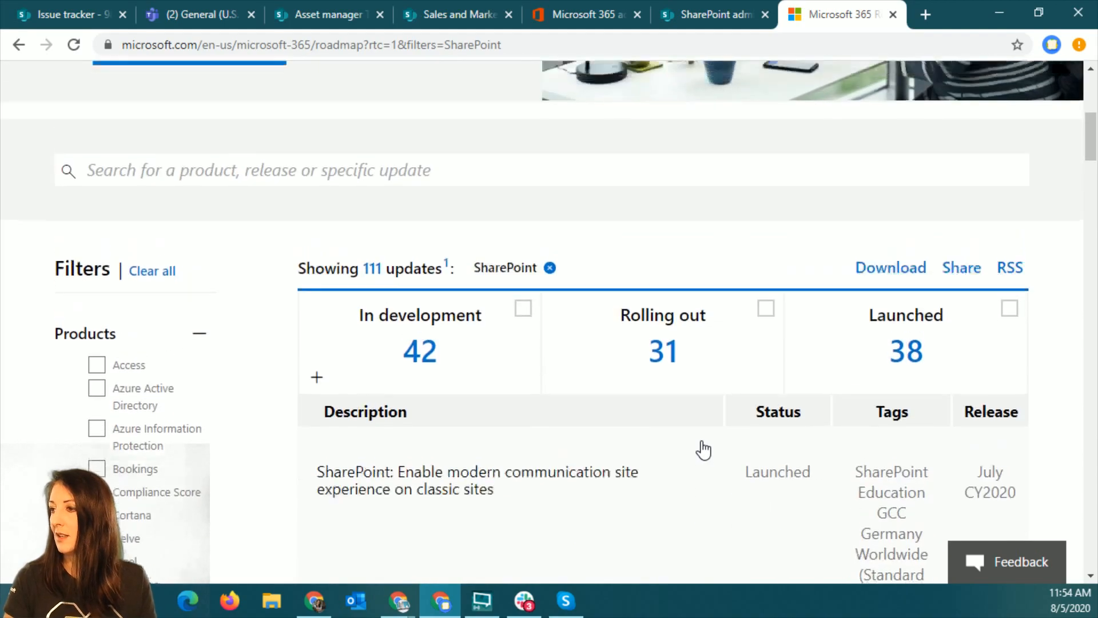
scroll(703, 449, down, 3)
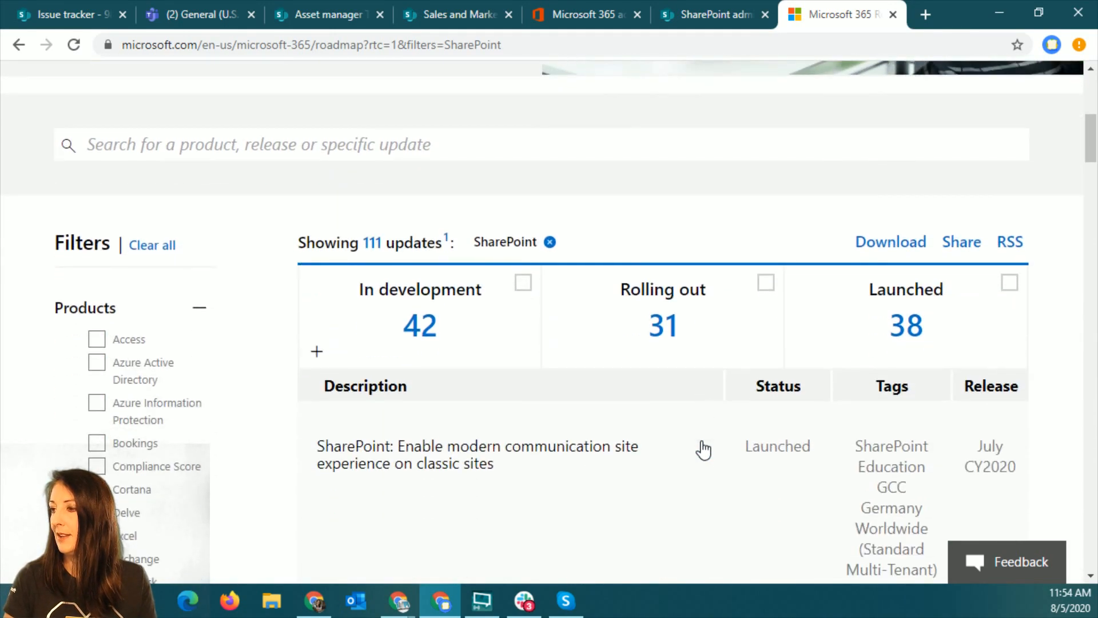
scroll(703, 449, down, 6)
scroll(704, 449, up, 5)
scroll(704, 450, up, 1)
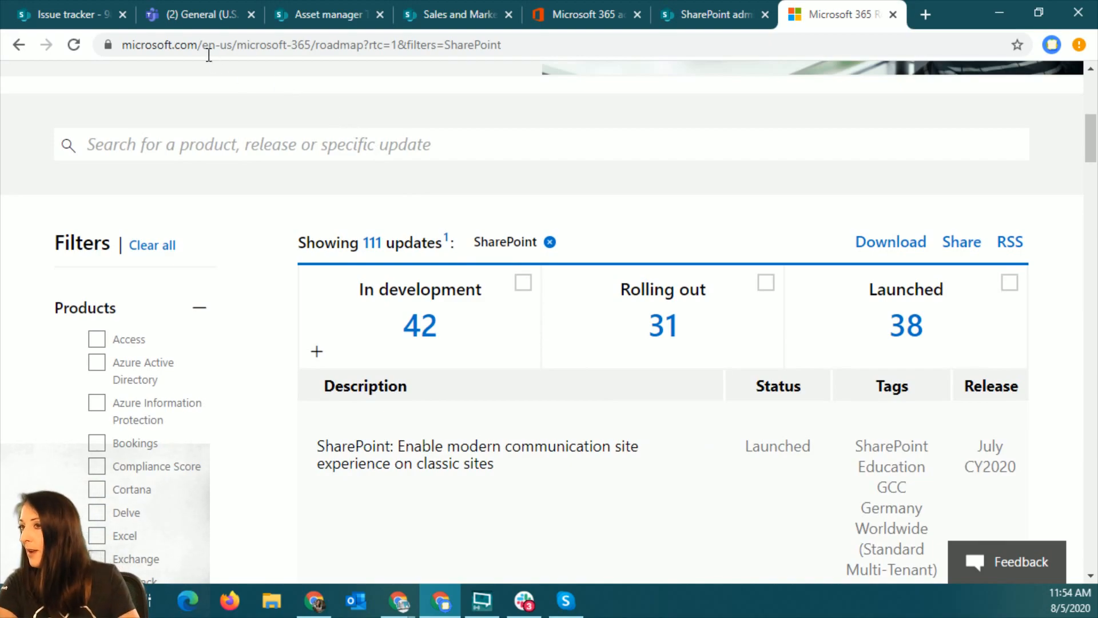
click(301, 46)
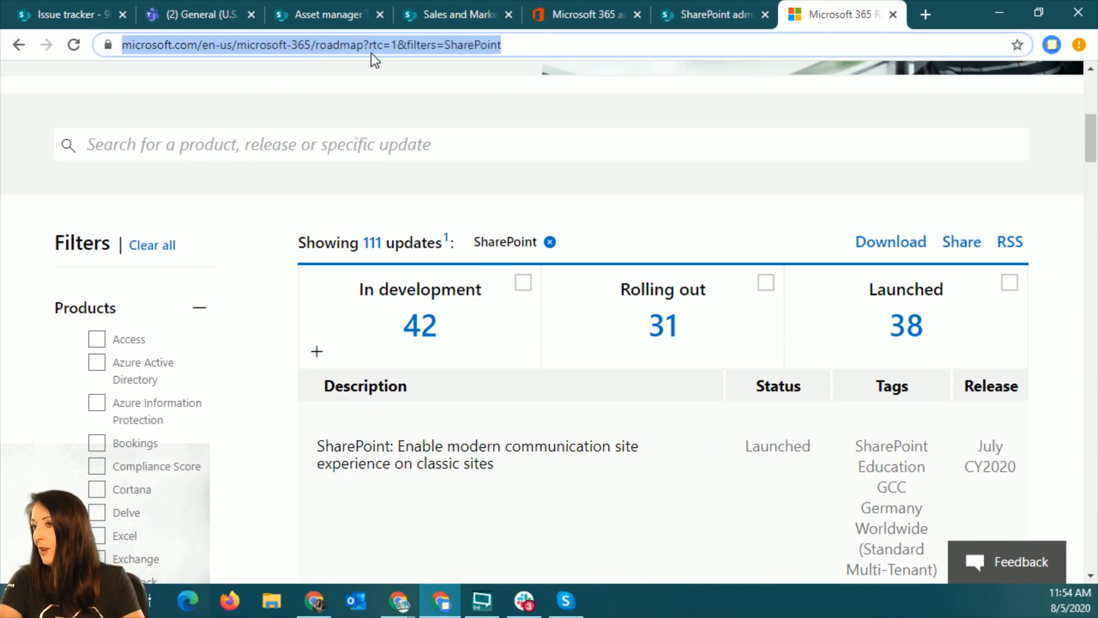
scroll(515, 392, down, 10)
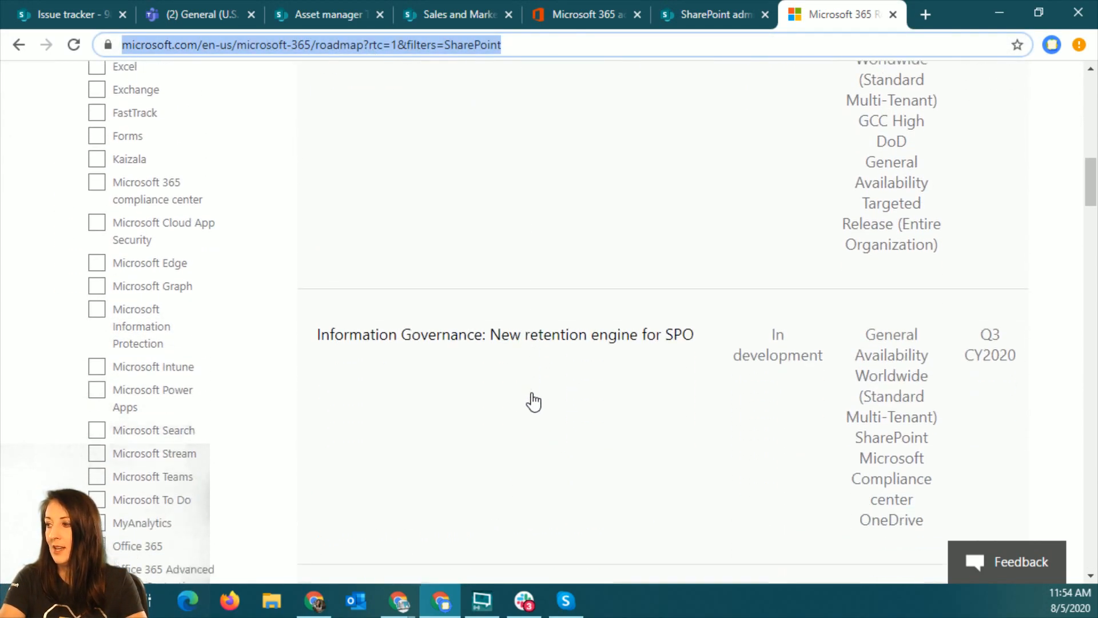
scroll(534, 403, down, 1)
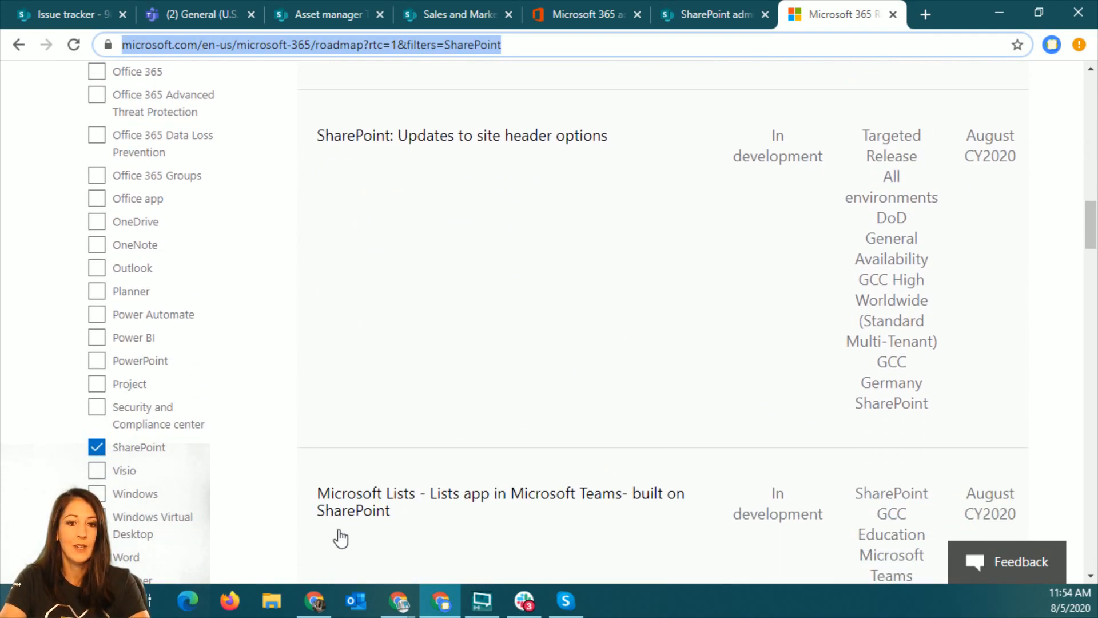